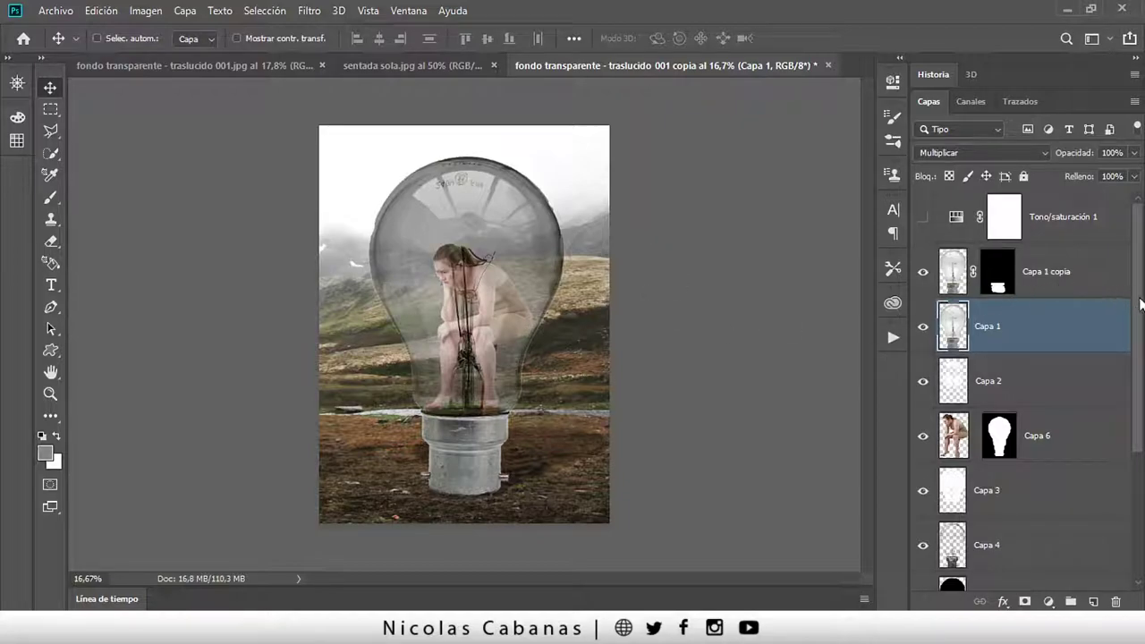
- Zoom in on the composite bulb, then switch to the 'fondo transparente - traslucido 001.jpg' document
{"action": "mouse_move", "coordinate": [1140, 304]}
{"action": "left_mouse_down"}
{"action": "mouse_move", "coordinate": [1141, 417]}
{"action": "mouse_move", "coordinate": [1135, 295]}
{"action": "left_mouse_up"}
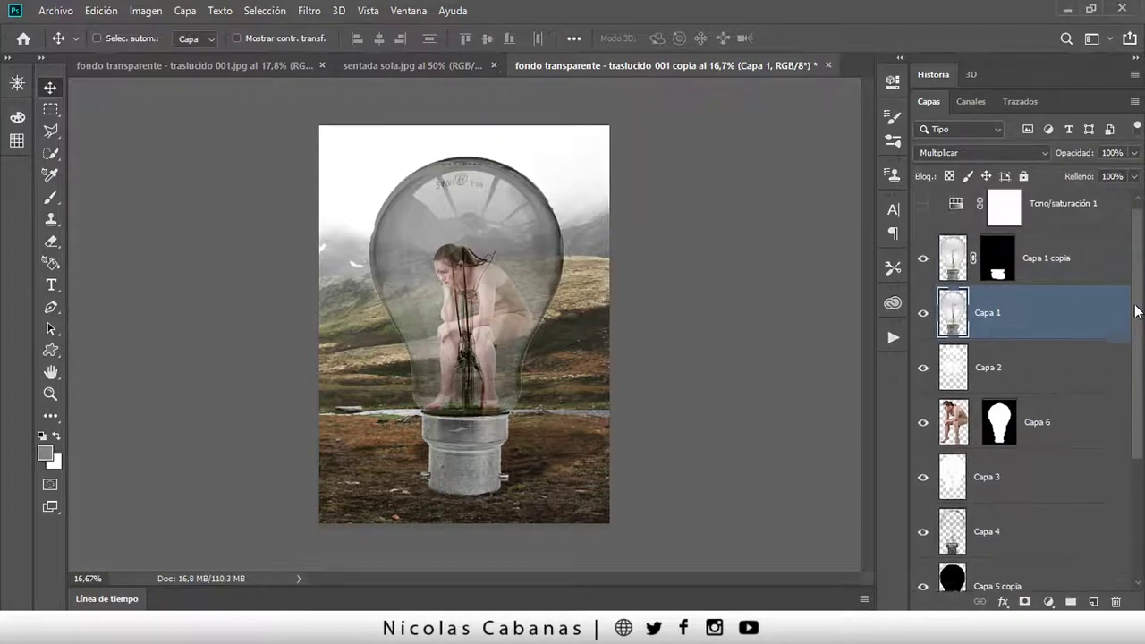
{"action": "key", "text": "z"}
{"action": "mouse_move", "coordinate": [519, 273]}
{"action": "left_mouse_down"}
{"action": "mouse_move", "coordinate": [563, 262]}
{"action": "mouse_move", "coordinate": [514, 256]}
{"action": "left_mouse_up"}
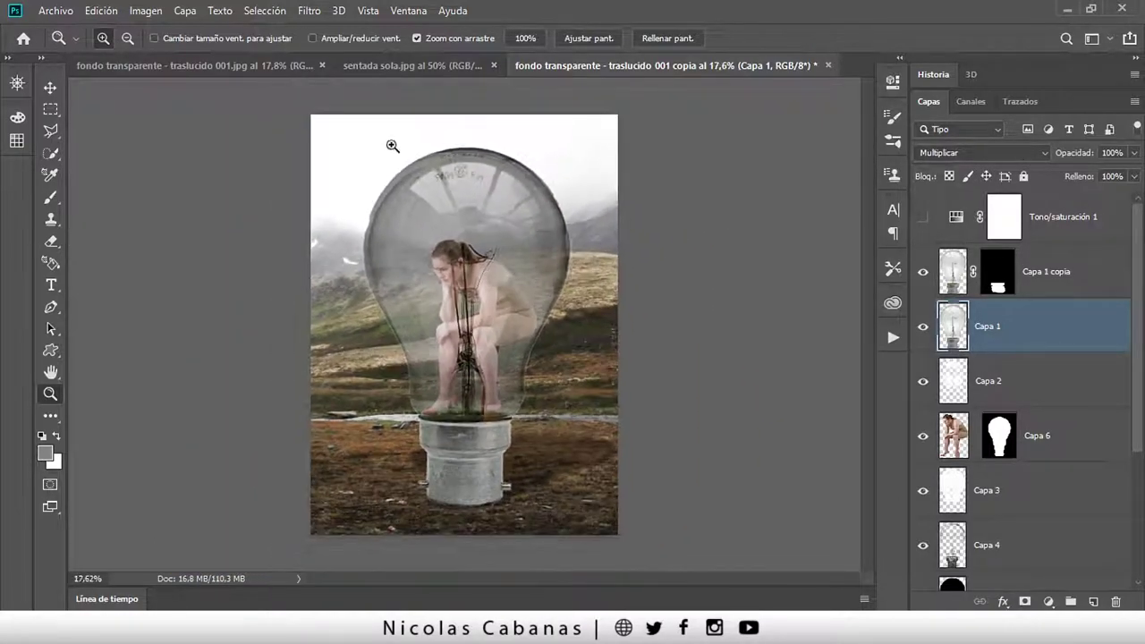
{"action": "left_click", "coordinate": [212, 70]}
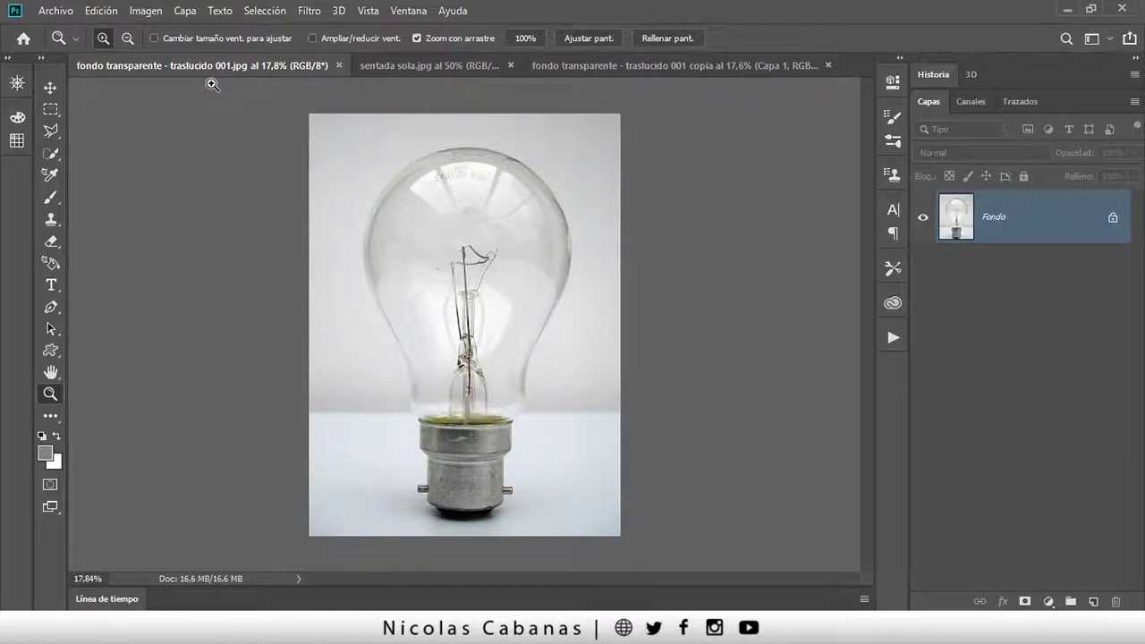
{"action": "key", "text": "v"}
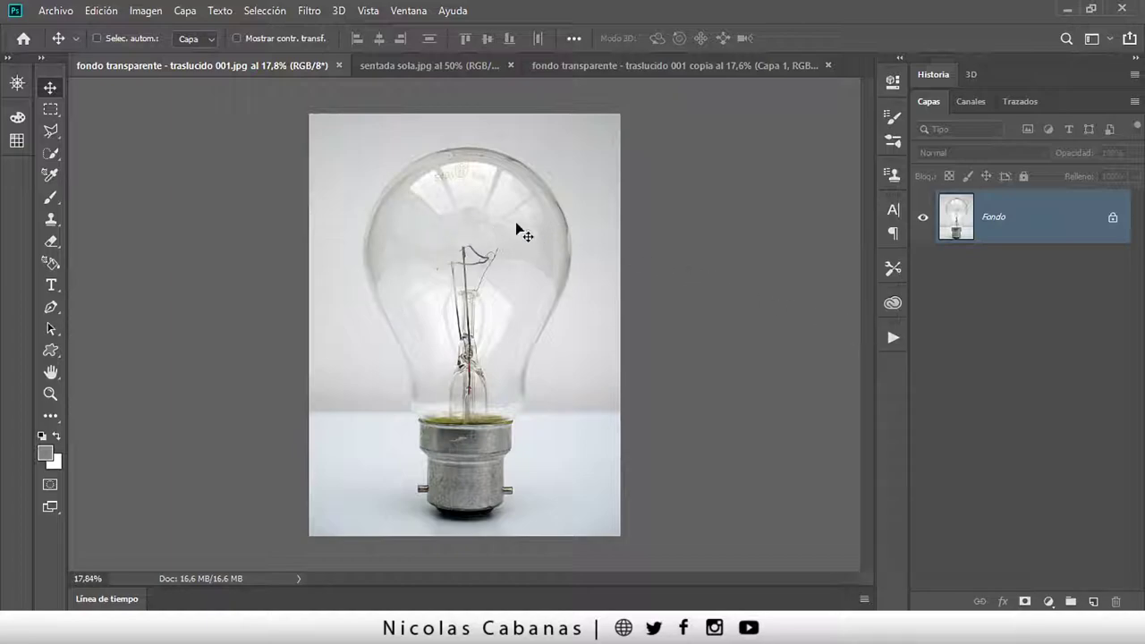
{"action": "key", "text": "z"}
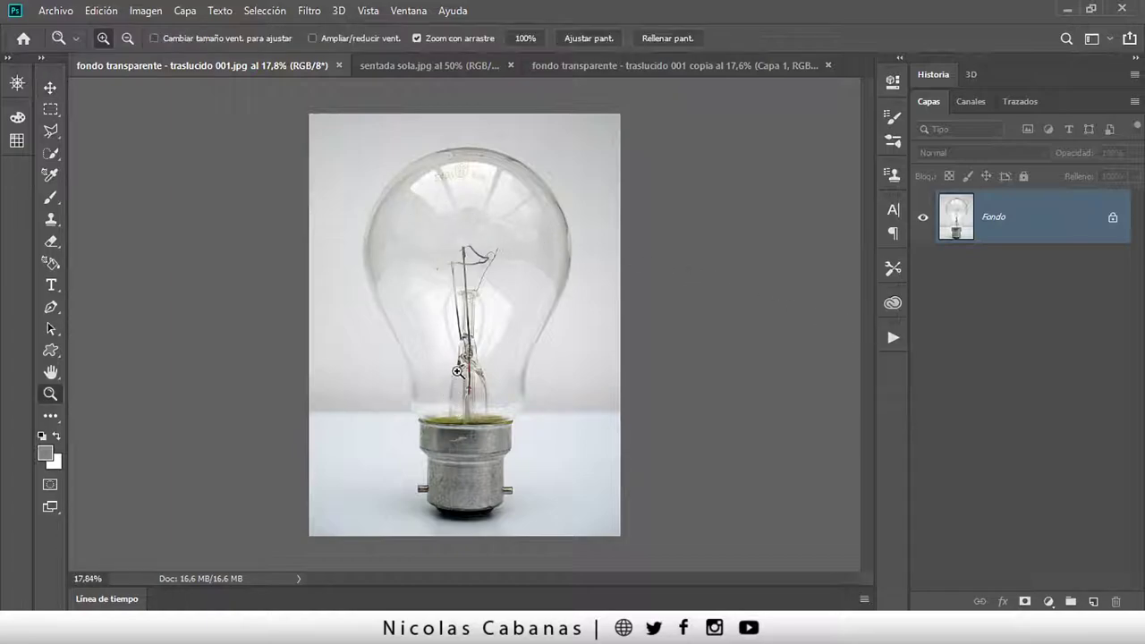
{"action": "mouse_move", "coordinate": [461, 369]}
{"action": "left_mouse_down"}
{"action": "mouse_move", "coordinate": [531, 376]}
{"action": "mouse_move", "coordinate": [374, 286]}
{"action": "left_mouse_up"}
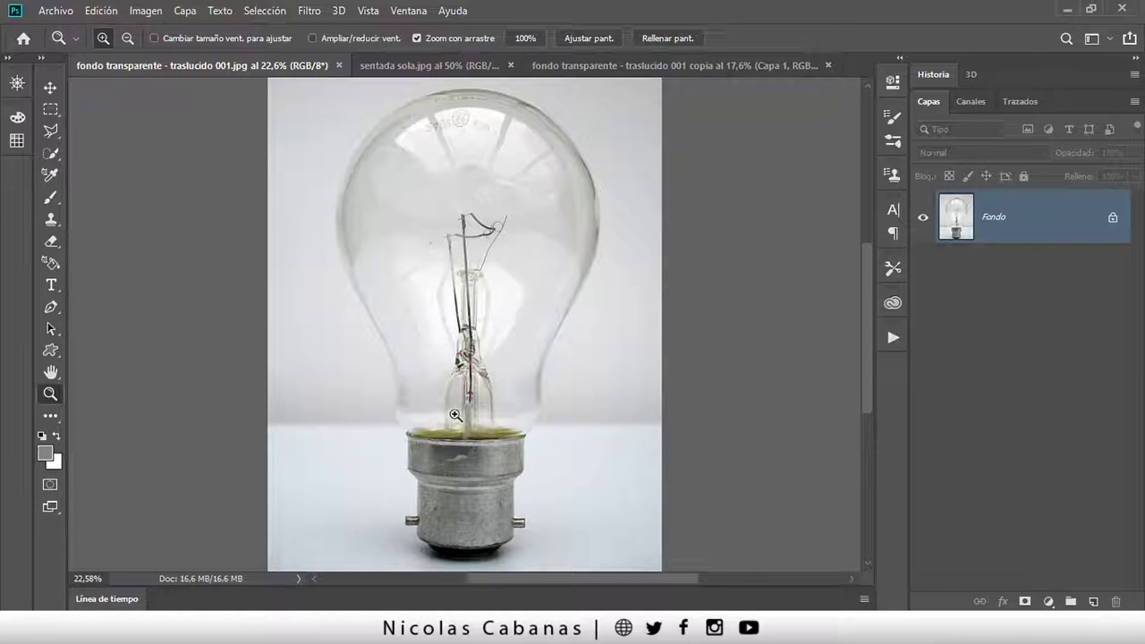
{"action": "left_click_drag", "start_coordinate": [455, 416], "coordinate": [460, 378]}
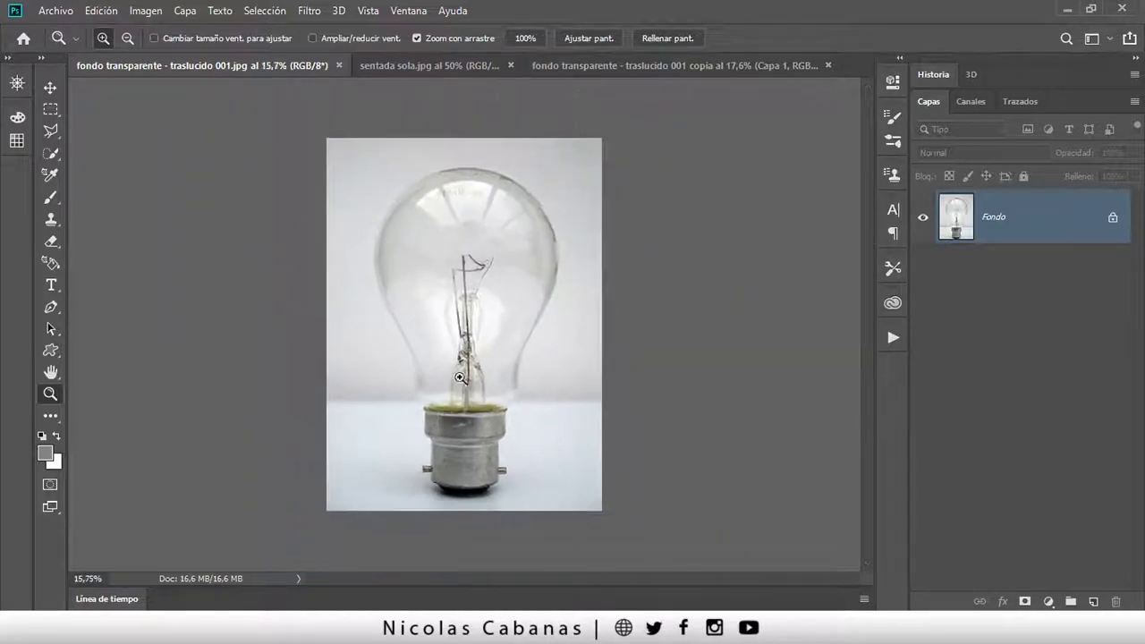
{"action": "left_click_drag", "start_coordinate": [484, 187], "coordinate": [505, 292]}
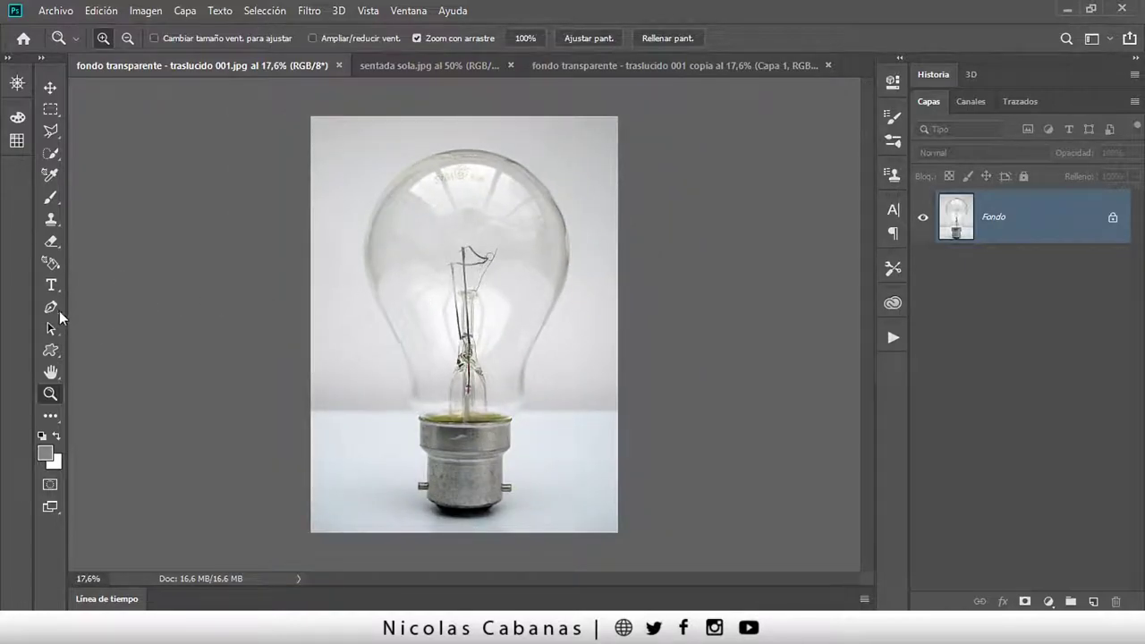
{"action": "left_click", "coordinate": [51, 153]}
{"action": "right_click", "coordinate": [54, 152]}
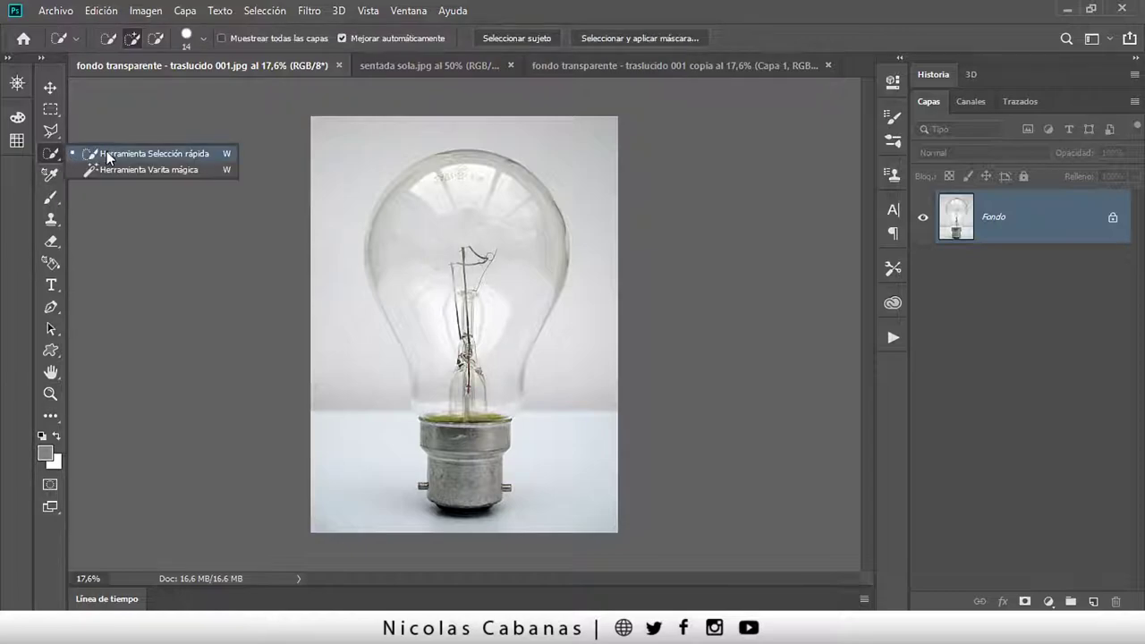
{"action": "left_click", "coordinate": [138, 154]}
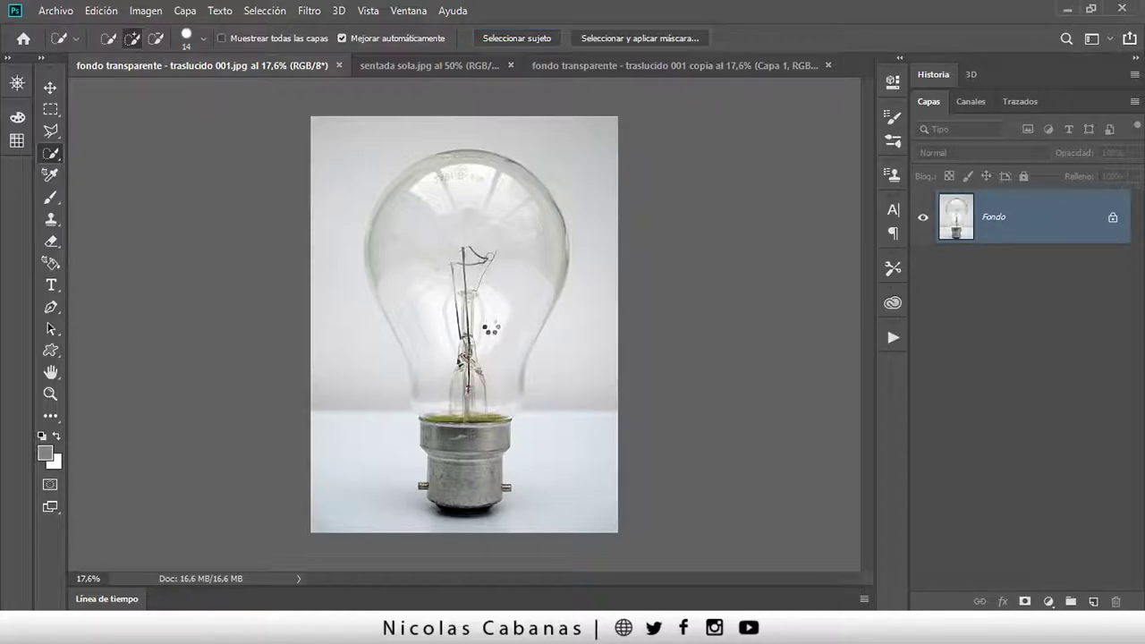
{"action": "key", "text": "z"}
{"action": "mouse_move", "coordinate": [488, 523]}
{"action": "left_mouse_down"}
{"action": "mouse_move", "coordinate": [582, 525]}
{"action": "mouse_move", "coordinate": [459, 466]}
{"action": "left_mouse_up"}
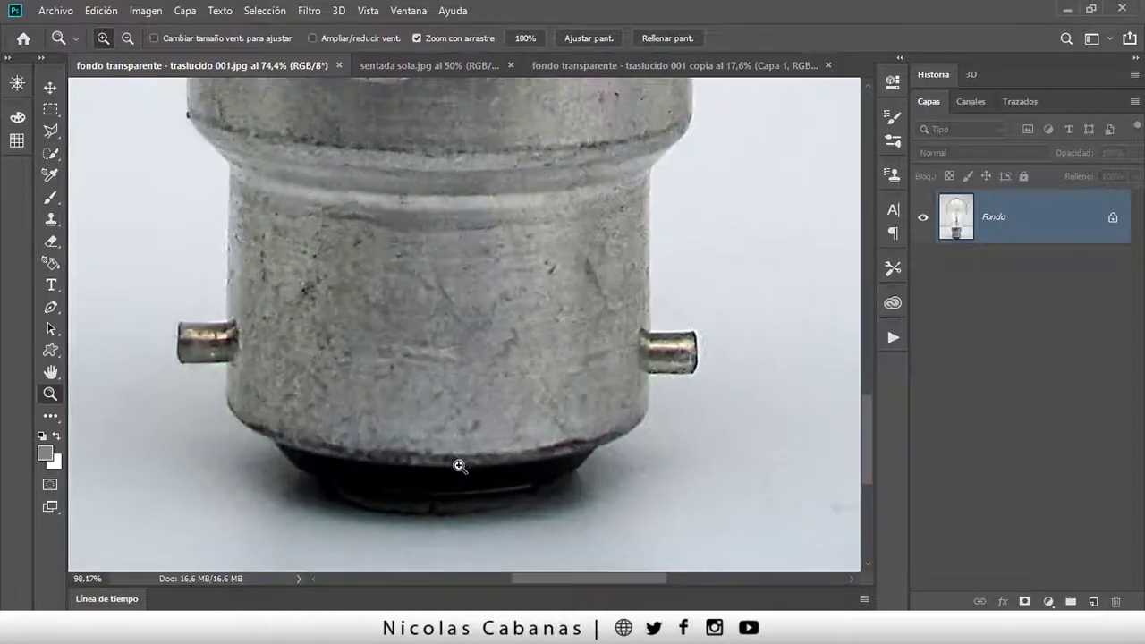
- Enter Quick Mask with the brush and paint the mask over the bulb's dark base
{"action": "key", "text": "q"}
{"action": "key", "text": "b"}
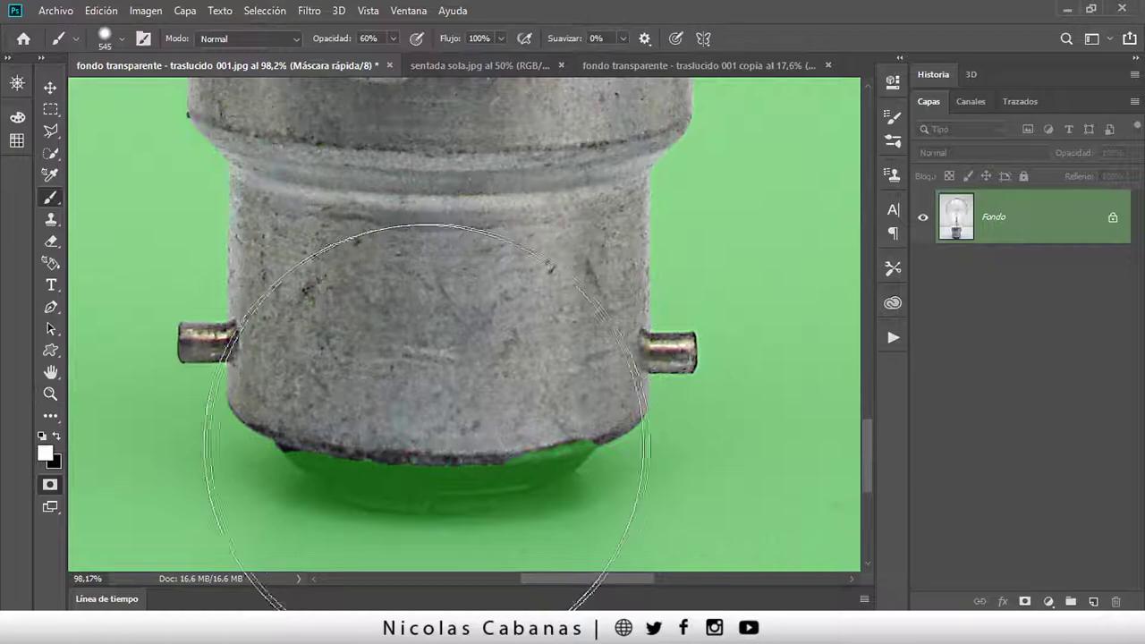
{"action": "right_click", "coordinate": [445, 326]}
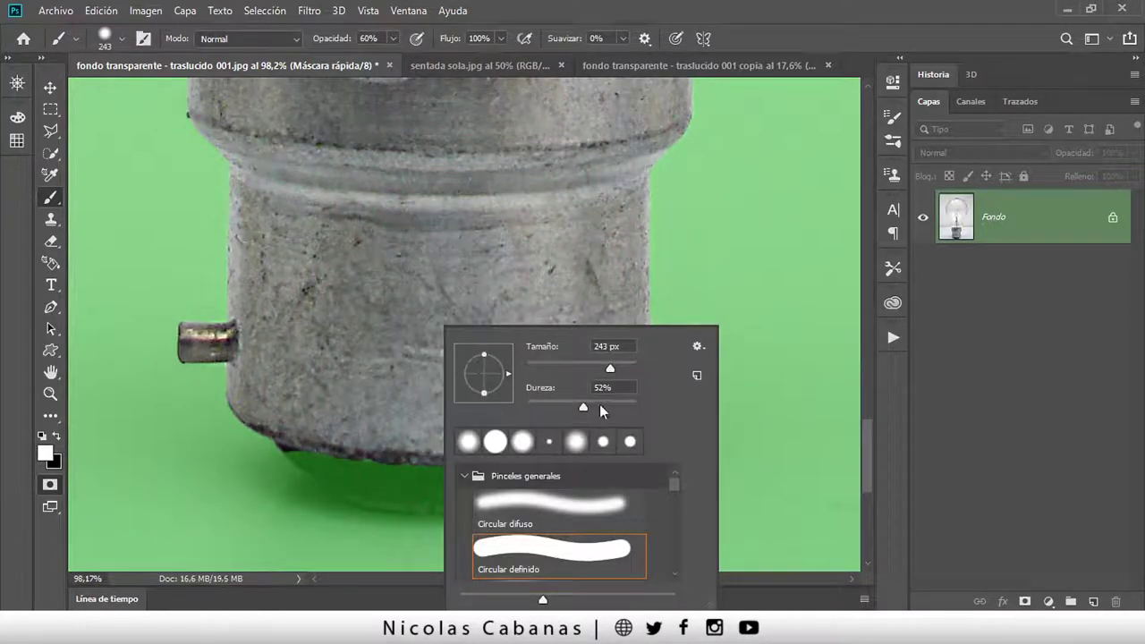
{"action": "key", "text": "Return"}
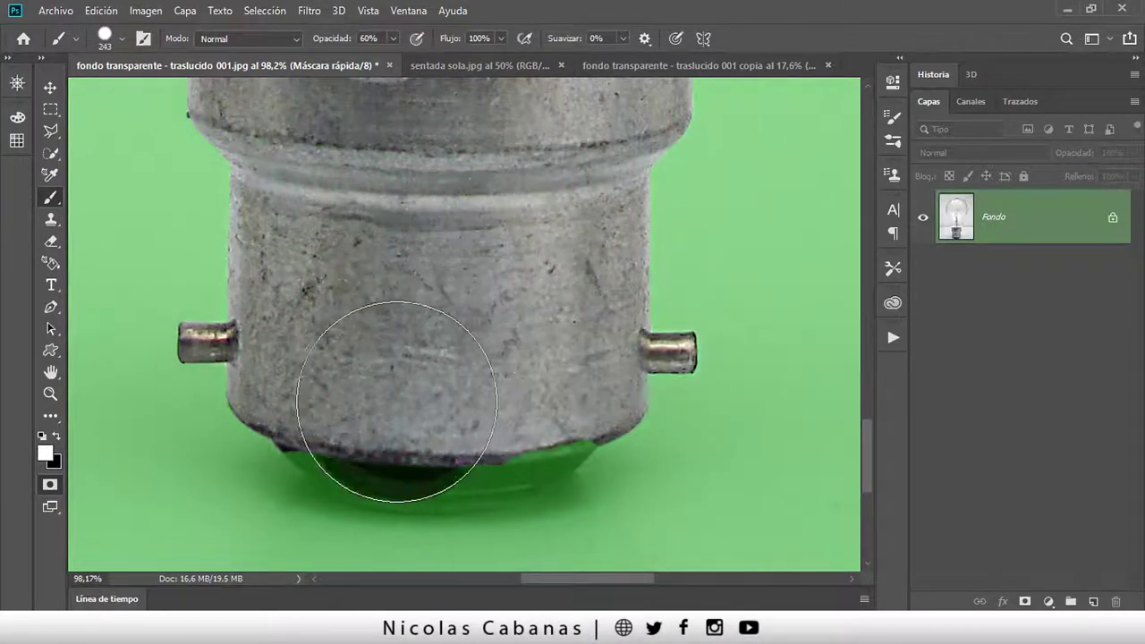
{"action": "left_click", "coordinate": [396, 401]}
{"action": "left_click_drag", "start_coordinate": [338, 39], "coordinate": [374, 38]}
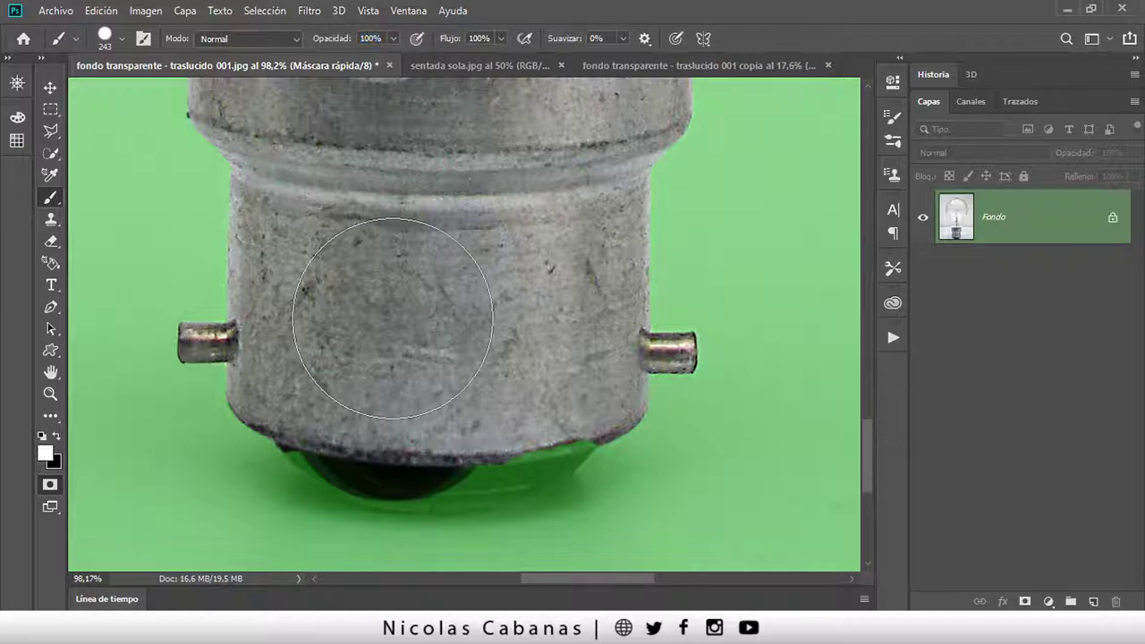
{"action": "mouse_move", "coordinate": [393, 318]}
{"action": "left_mouse_down"}
{"action": "mouse_move", "coordinate": [399, 405]}
{"action": "mouse_move", "coordinate": [370, 396]}
{"action": "mouse_move", "coordinate": [453, 408]}
{"action": "mouse_move", "coordinate": [507, 402]}
{"action": "left_mouse_up"}
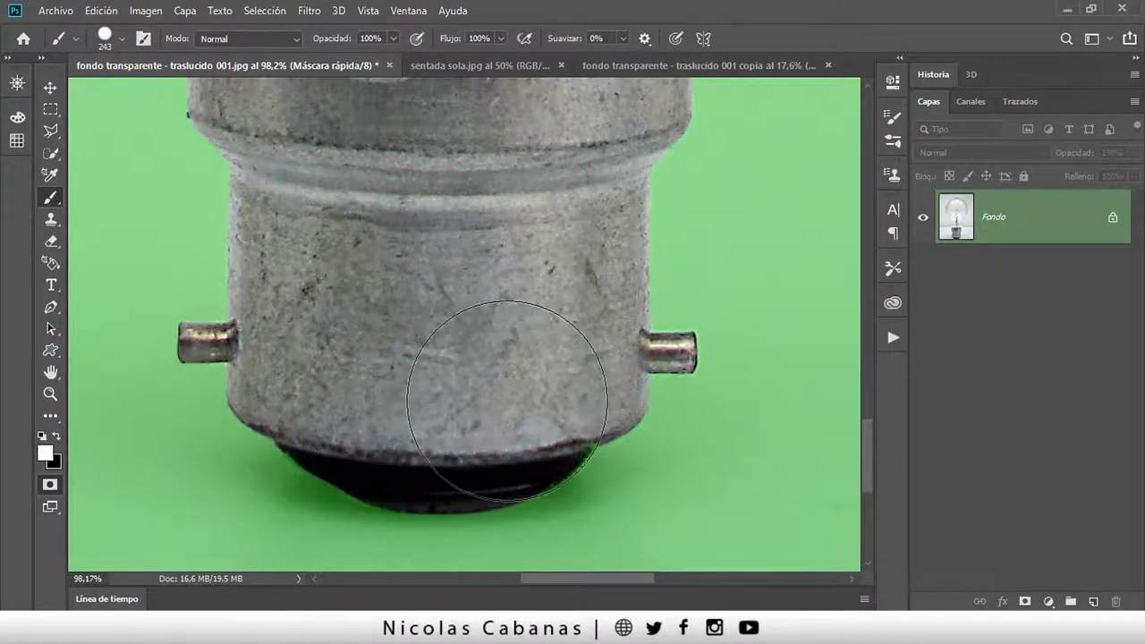
- Shrink the brush and clean the mask along the bulb's right glass edge
{"action": "scroll", "coordinate": [507, 401], "scroll_direction": "down", "scroll_amount": 2}
{"action": "scroll", "coordinate": [486, 256], "scroll_direction": "down", "scroll_amount": 2}
{"action": "scroll", "coordinate": [462, 302], "scroll_direction": "down", "scroll_amount": 1}
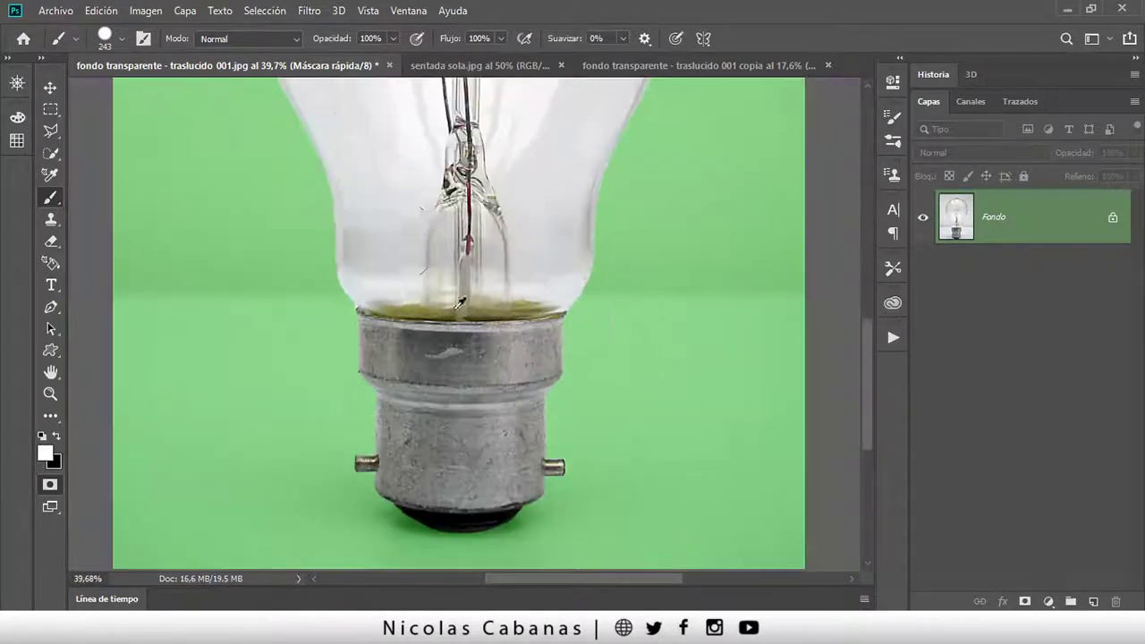
{"action": "scroll", "coordinate": [417, 424], "scroll_direction": "up", "scroll_amount": 3}
{"action": "scroll", "coordinate": [402, 192], "scroll_direction": "up", "scroll_amount": 3}
{"action": "scroll", "coordinate": [391, 420], "scroll_direction": "up", "scroll_amount": 2}
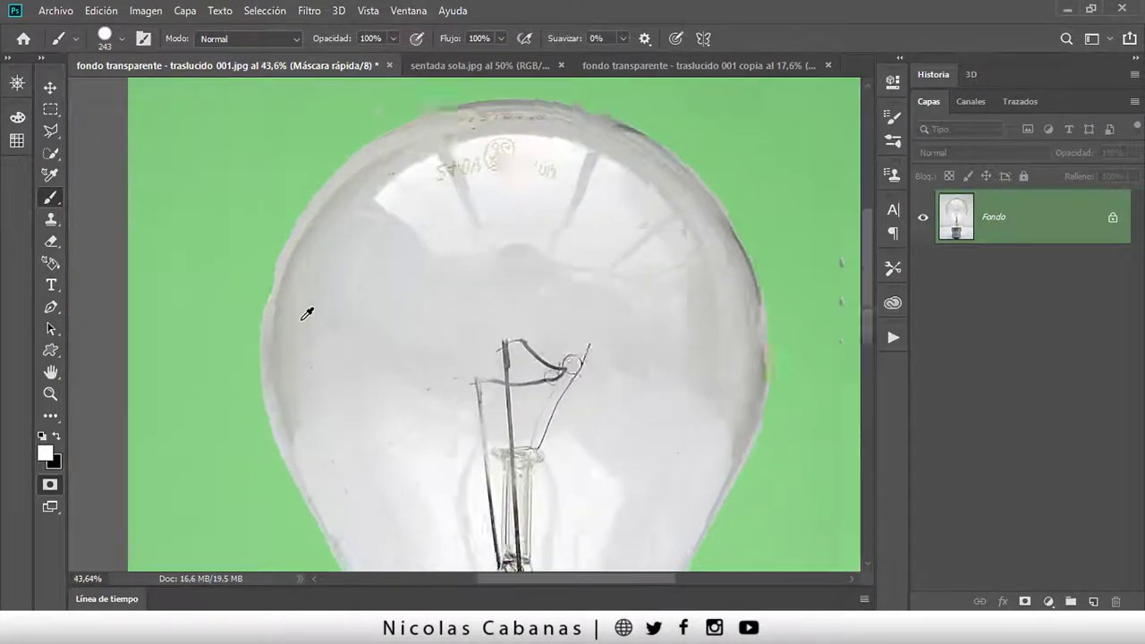
{"action": "scroll", "coordinate": [307, 313], "scroll_direction": "up", "scroll_amount": 2}
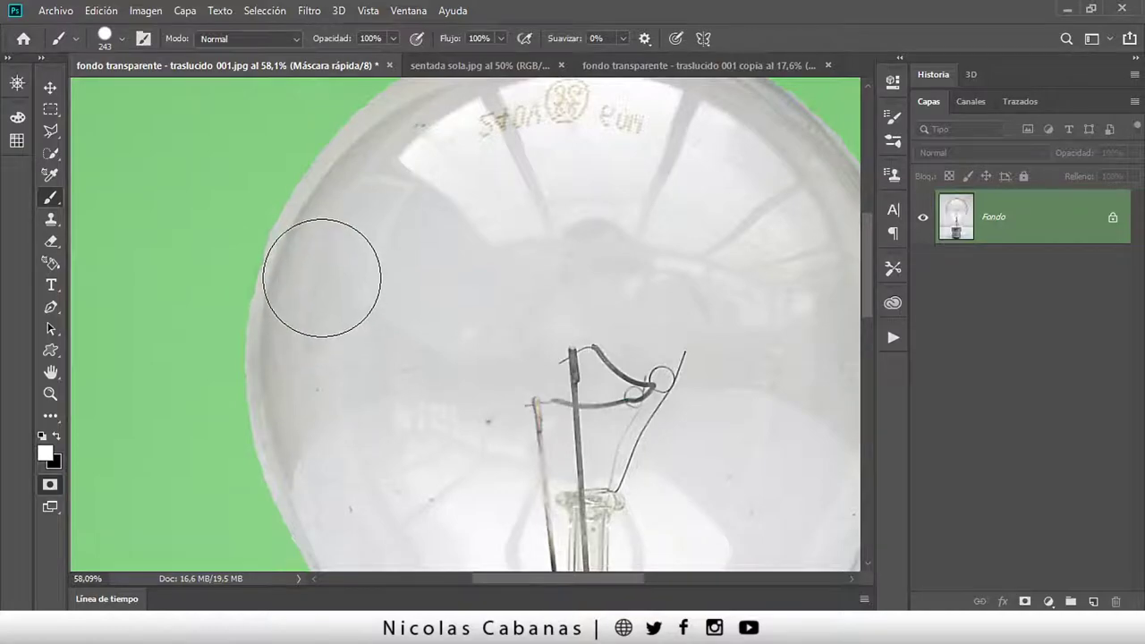
{"action": "mouse_move", "coordinate": [547, 265]}
{"action": "left_mouse_down"}
{"action": "mouse_move", "coordinate": [393, 442]}
{"action": "mouse_move", "coordinate": [255, 304]}
{"action": "left_mouse_up"}
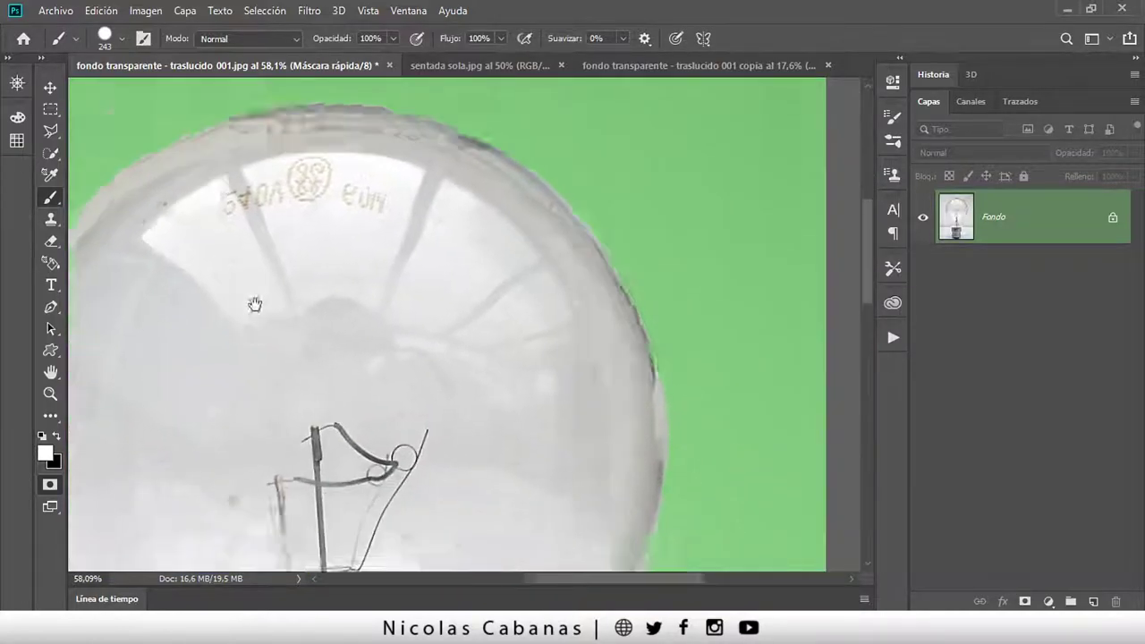
{"action": "scroll", "coordinate": [639, 217], "scroll_direction": "up", "scroll_amount": 2}
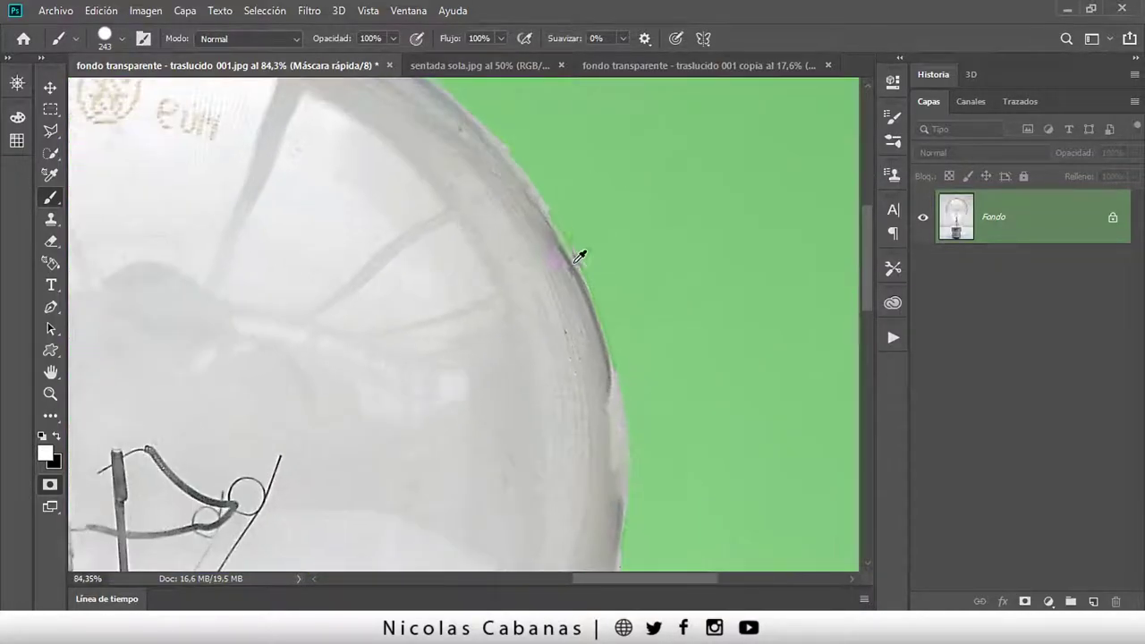
{"action": "left_click_drag", "start_coordinate": [578, 257], "coordinate": [488, 268]}
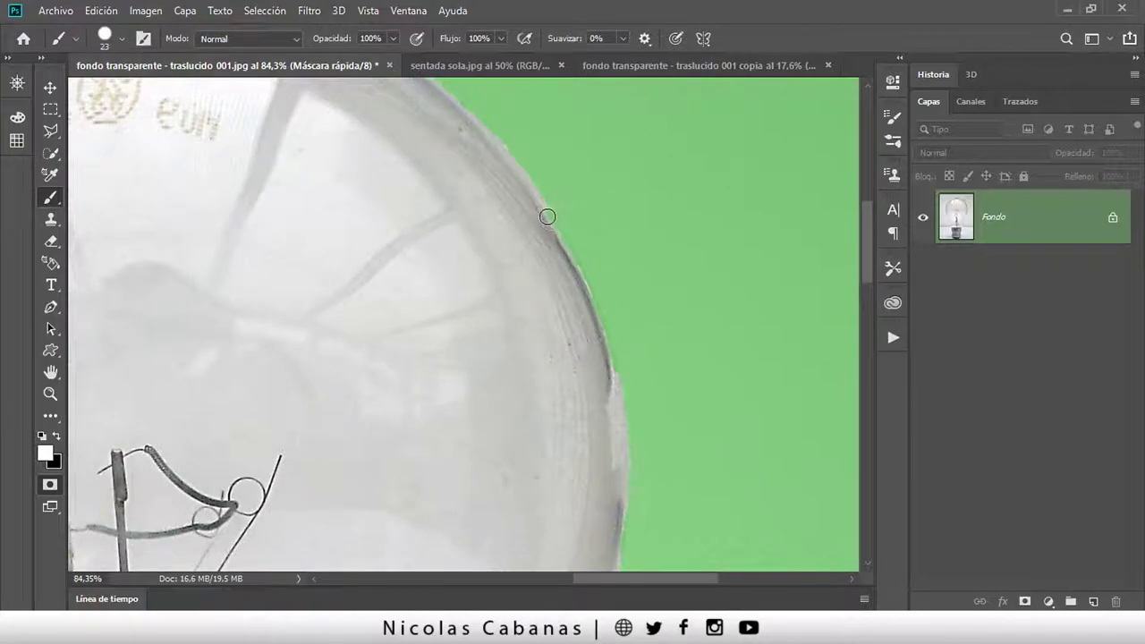
{"action": "mouse_move", "coordinate": [548, 217]}
{"action": "left_mouse_down"}
{"action": "mouse_move", "coordinate": [595, 304]}
{"action": "mouse_move", "coordinate": [608, 379]}
{"action": "left_mouse_up"}
- Refine and touch up the mask along the upper right glass edge
{"action": "scroll", "coordinate": [588, 359], "scroll_direction": "down", "scroll_amount": 2}
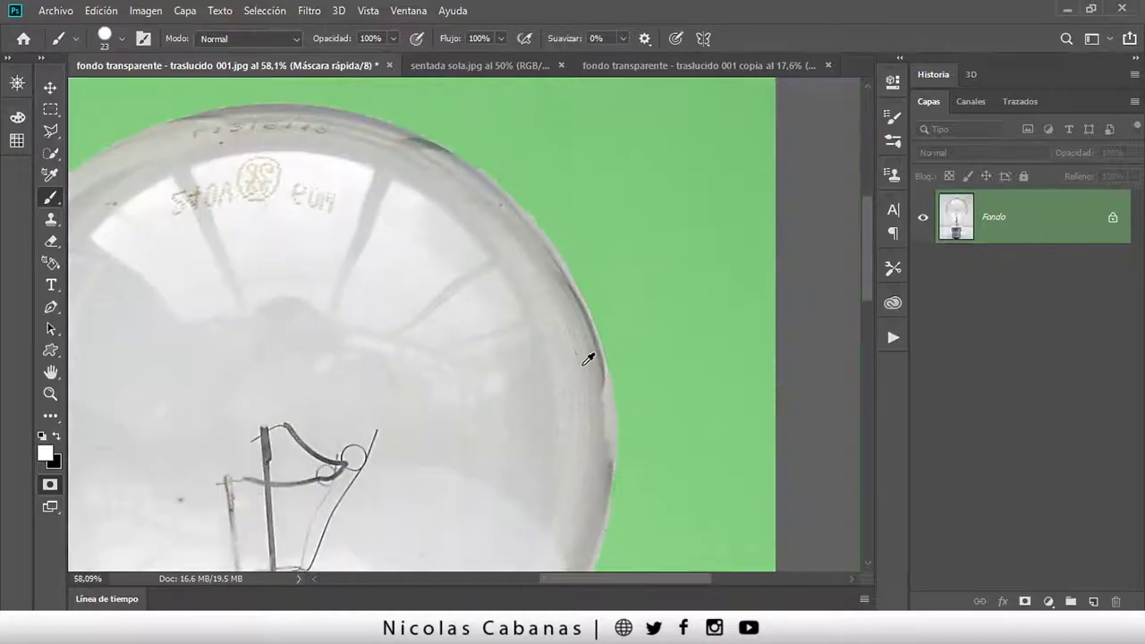
{"action": "scroll", "coordinate": [536, 344], "scroll_direction": "down", "scroll_amount": 3}
{"action": "scroll", "coordinate": [465, 268], "scroll_direction": "up", "scroll_amount": 1}
{"action": "scroll", "coordinate": [443, 244], "scroll_direction": "up", "scroll_amount": 2}
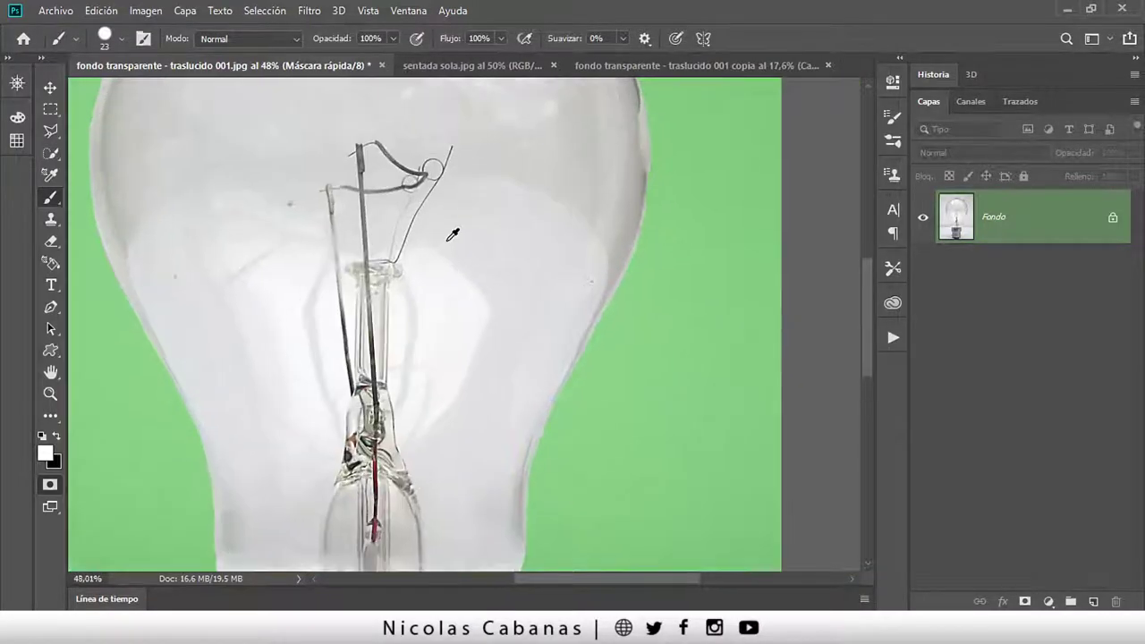
{"action": "scroll", "coordinate": [644, 183], "scroll_direction": "up", "scroll_amount": 2}
{"action": "scroll", "coordinate": [573, 184], "scroll_direction": "up", "scroll_amount": 3}
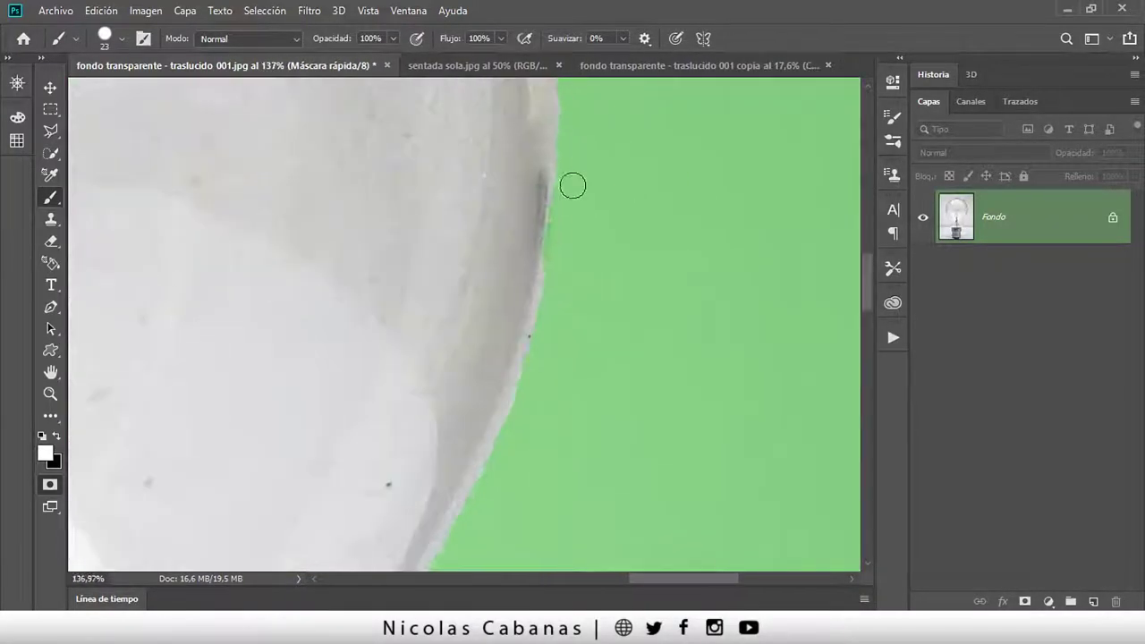
{"action": "left_click_drag", "start_coordinate": [533, 271], "coordinate": [550, 118]}
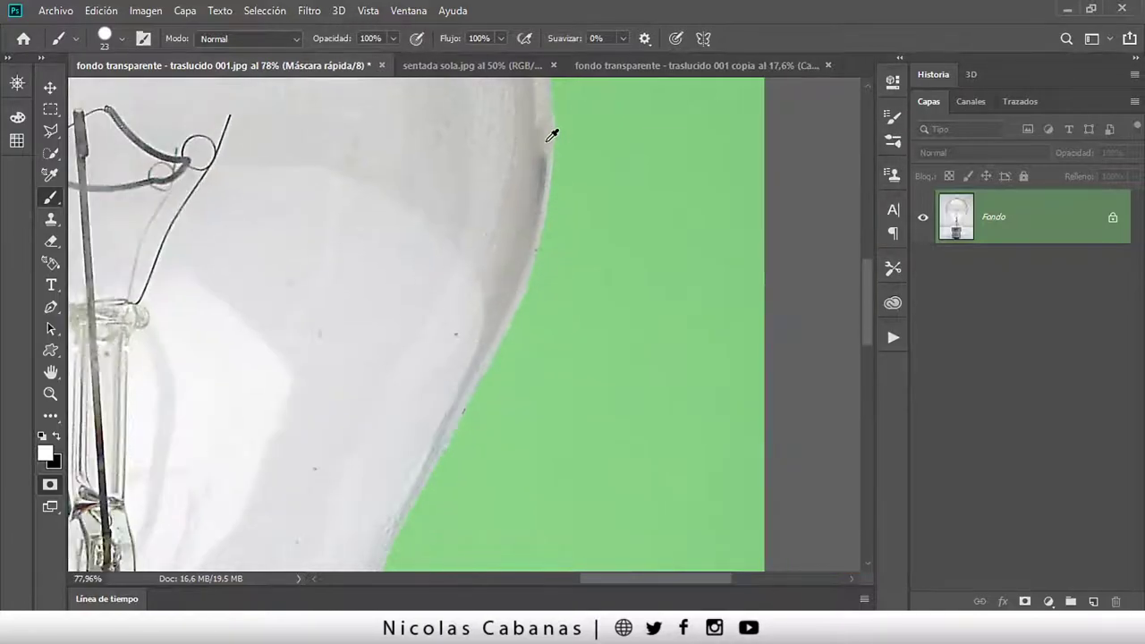
{"action": "scroll", "coordinate": [552, 127], "scroll_direction": "down", "scroll_amount": 1}
{"action": "scroll", "coordinate": [542, 268], "scroll_direction": "down", "scroll_amount": 1}
{"action": "scroll", "coordinate": [554, 272], "scroll_direction": "up", "scroll_amount": 2}
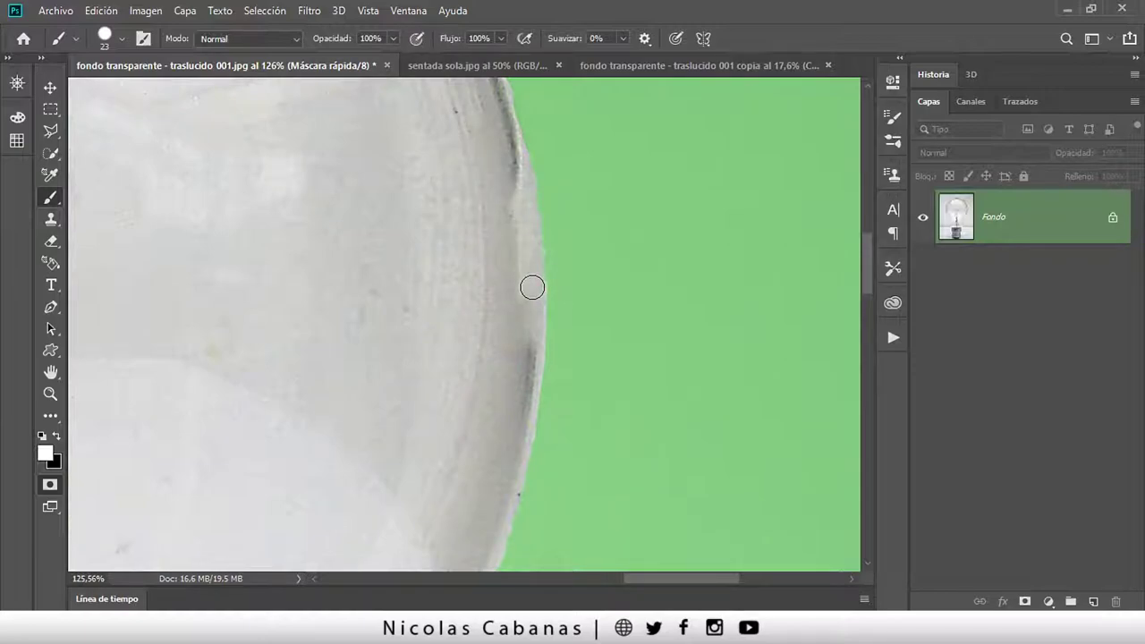
{"action": "mouse_move", "coordinate": [532, 288]}
{"action": "left_mouse_down"}
{"action": "mouse_move", "coordinate": [519, 158]}
{"action": "mouse_move", "coordinate": [539, 271]}
{"action": "mouse_move", "coordinate": [531, 292]}
{"action": "mouse_move", "coordinate": [519, 176]}
{"action": "left_mouse_up"}
{"action": "scroll", "coordinate": [463, 210], "scroll_direction": "down", "scroll_amount": 2}
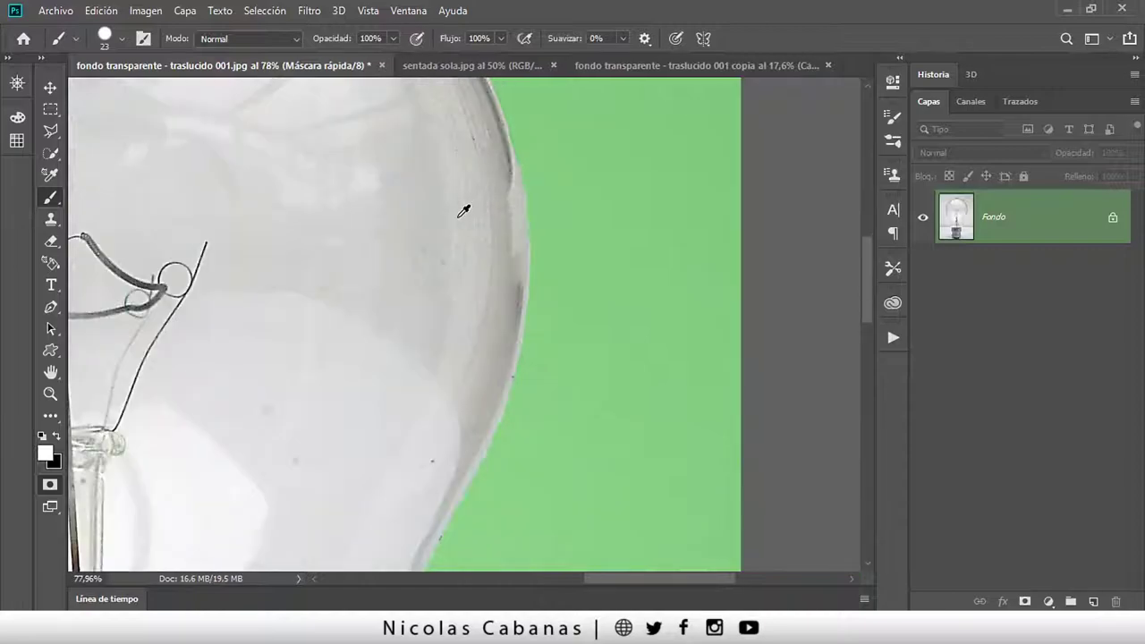
- Darken the quick mask with a first Levels pass raising the black point
{"action": "key", "text": "ctrl+l"}
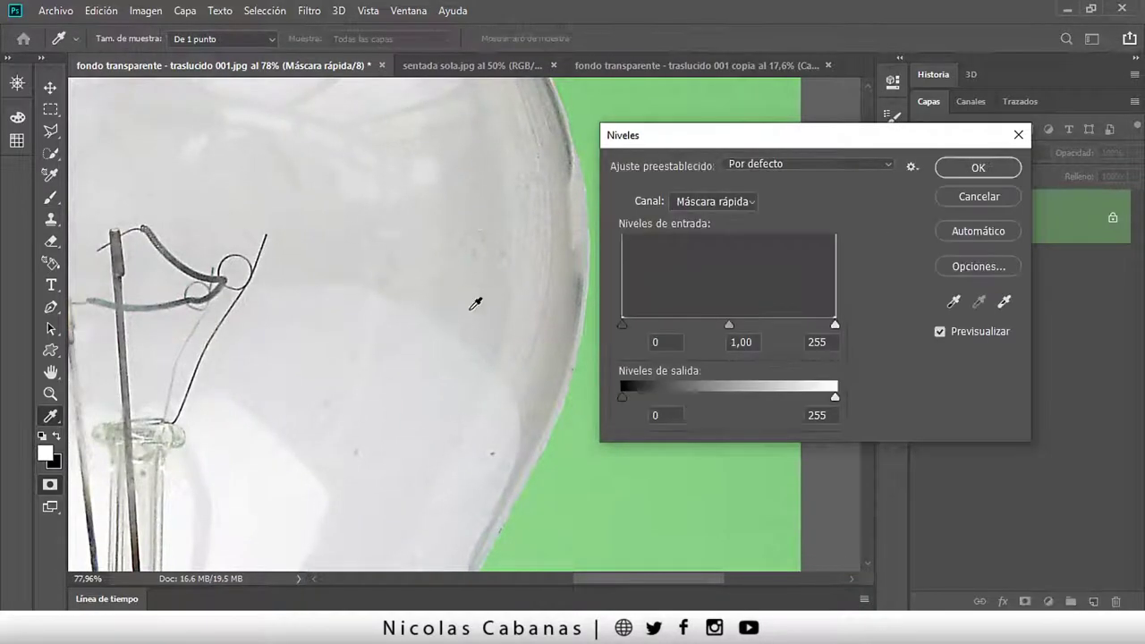
{"action": "left_click_drag", "start_coordinate": [622, 327], "coordinate": [673, 328]}
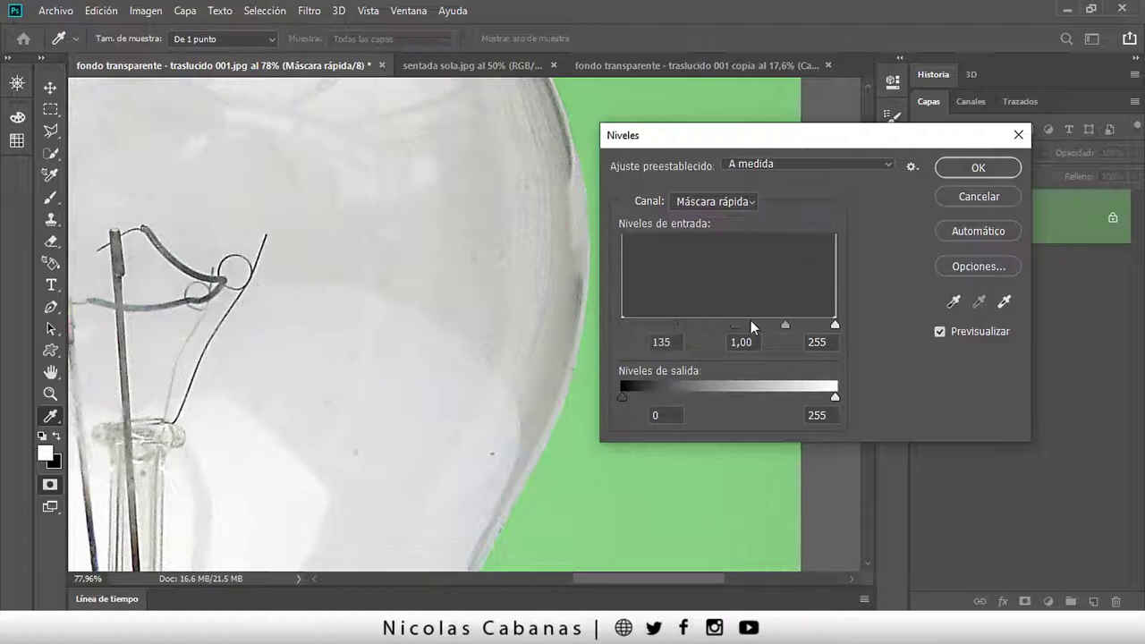
{"action": "left_click_drag", "start_coordinate": [750, 320], "coordinate": [757, 321]}
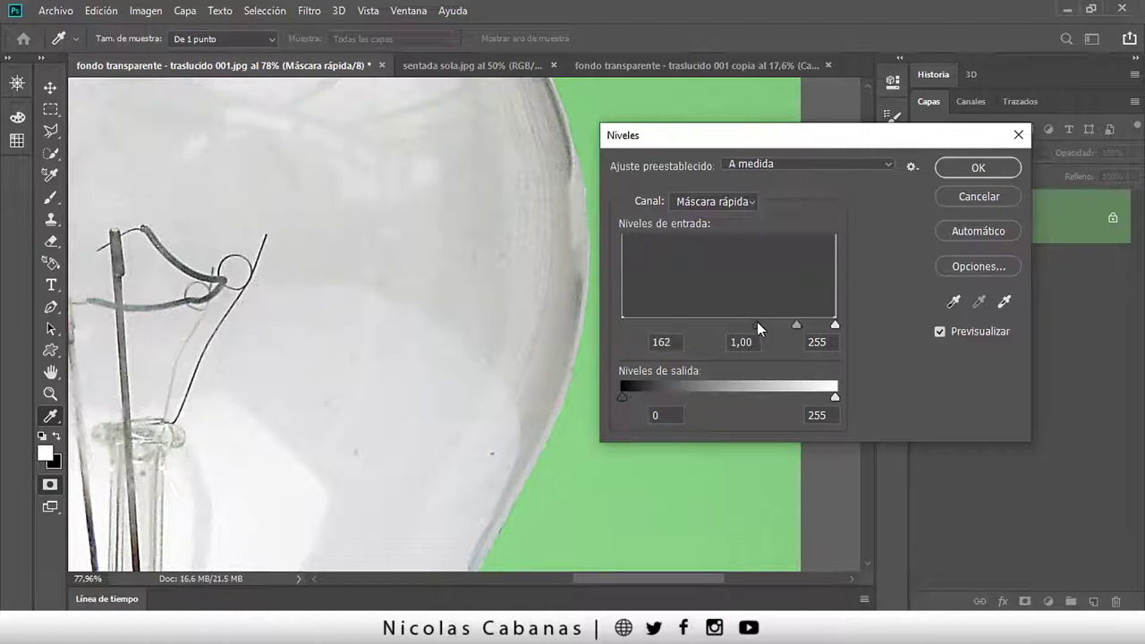
{"action": "left_click", "coordinate": [818, 325]}
{"action": "key", "text": "Return"}
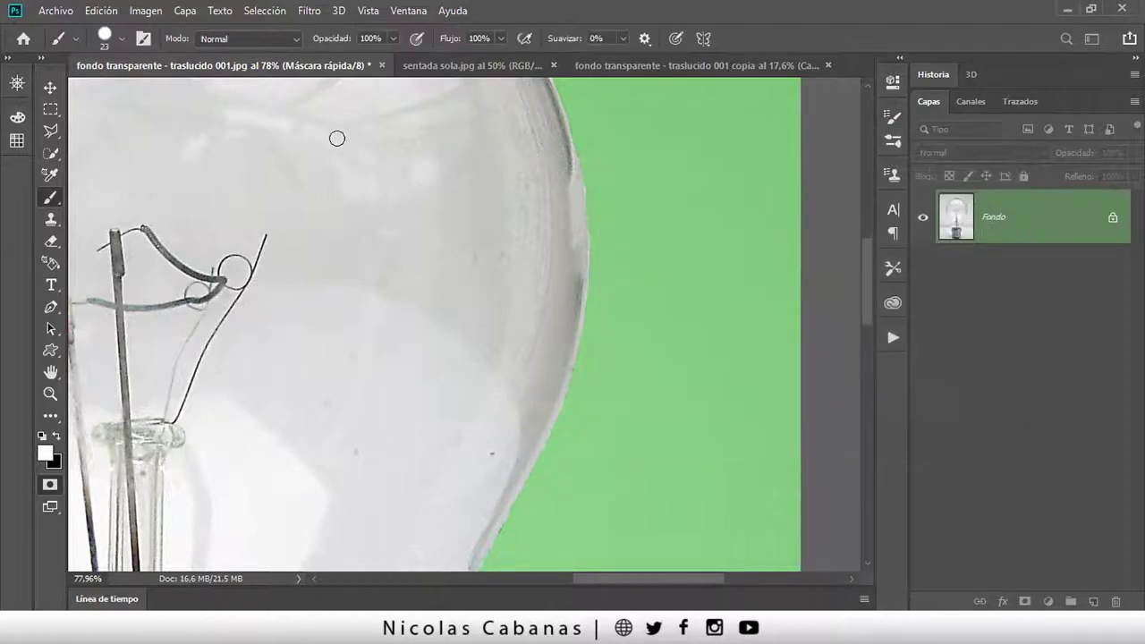
- Soften the quick mask with a 1-pixel Gaussian blur
{"action": "left_click", "coordinate": [309, 11]}
{"action": "mouse_move", "coordinate": [334, 202]}
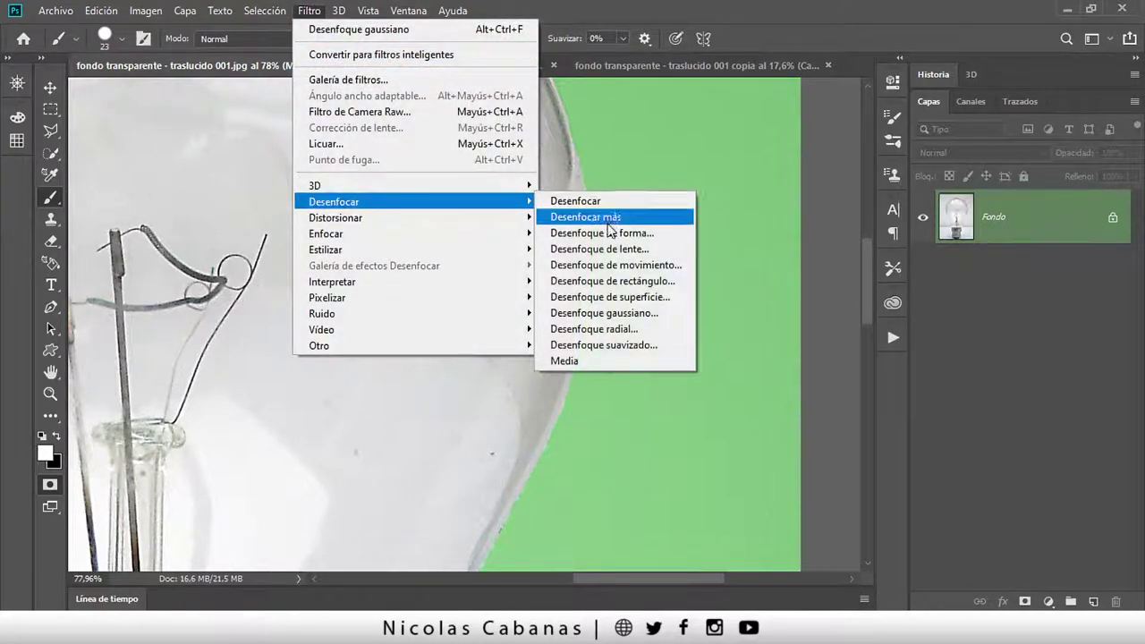
{"action": "left_click", "coordinate": [625, 311]}
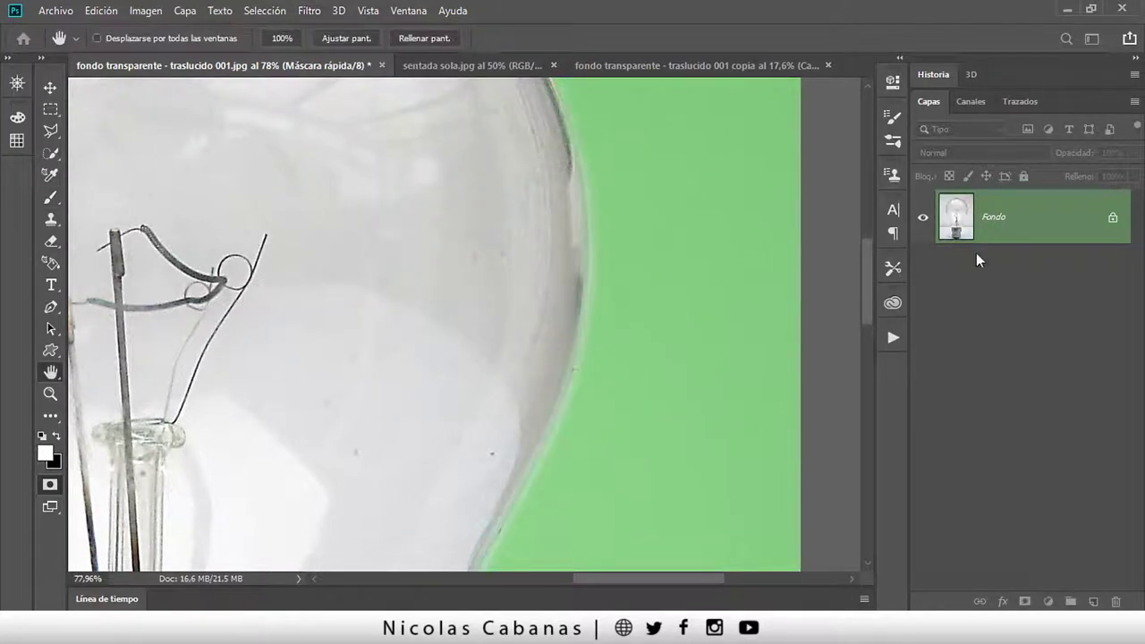
{"action": "left_click_drag", "start_coordinate": [862, 136], "coordinate": [528, 136]}
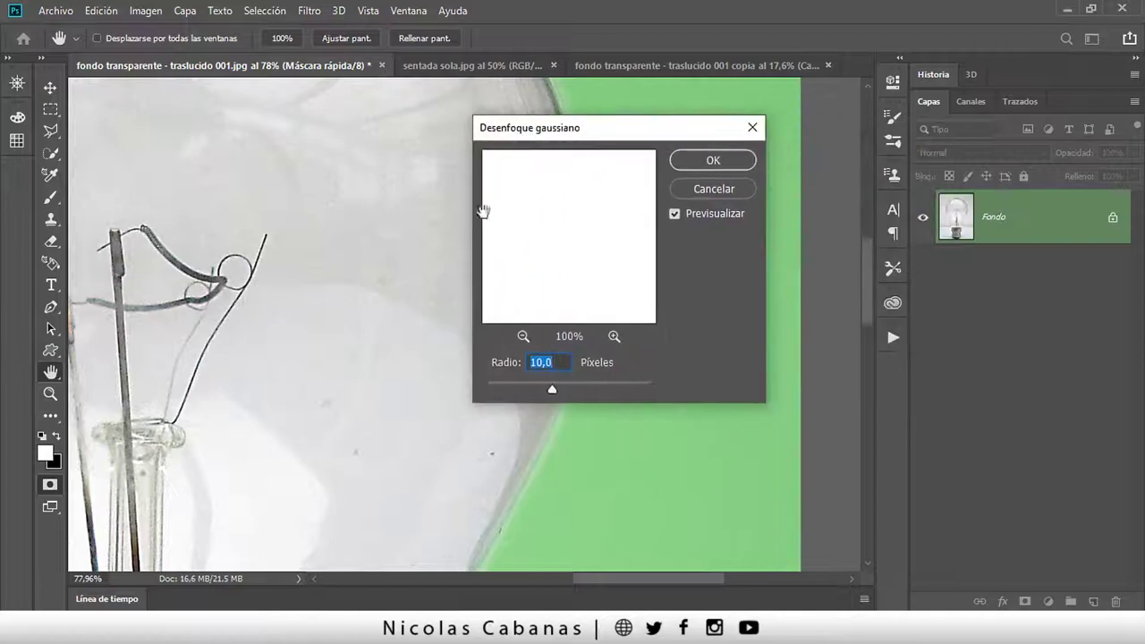
{"action": "type", "text": "1"}
{"action": "key", "text": "Return"}
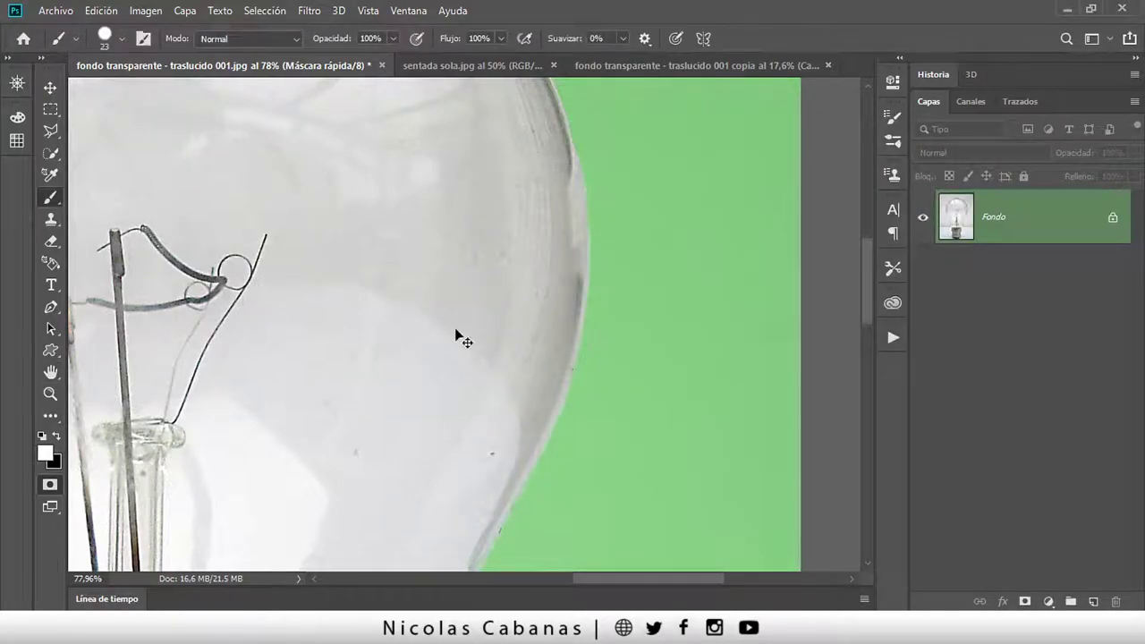
- Tighten the mask with Levels at black input 120 and a lowered white point
{"action": "key", "text": "ctrl+l"}
{"action": "left_click_drag", "start_coordinate": [621, 324], "coordinate": [722, 324]}
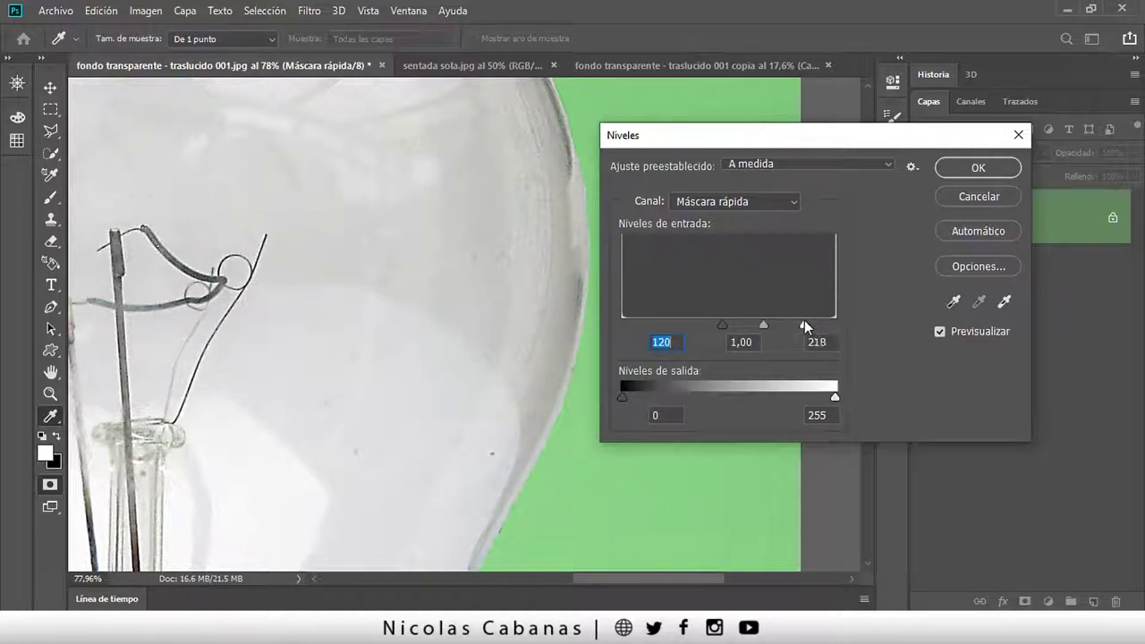
{"action": "left_click_drag", "start_coordinate": [828, 321], "coordinate": [770, 320]}
{"action": "left_click", "coordinate": [984, 170]}
{"action": "key", "text": "b"}
{"action": "key", "text": "z"}
{"action": "mouse_move", "coordinate": [520, 356]}
{"action": "left_mouse_down"}
{"action": "mouse_move", "coordinate": [406, 483]}
{"action": "mouse_move", "coordinate": [487, 405]}
{"action": "mouse_move", "coordinate": [465, 408]}
{"action": "left_mouse_up"}
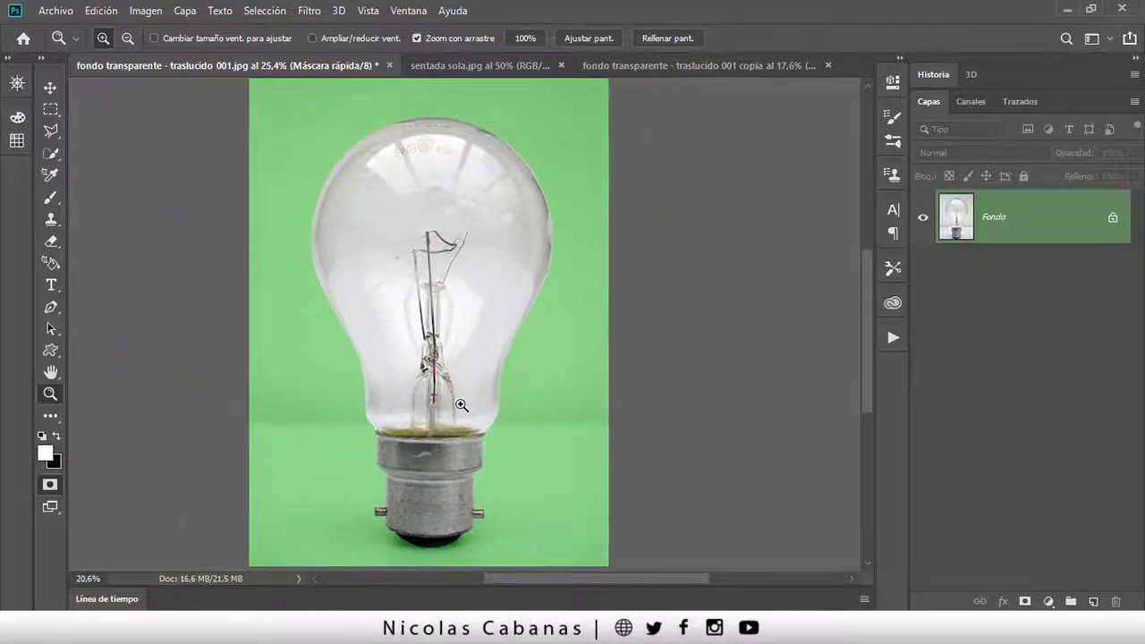
- Turn the quick mask into a selection, copy the bulb to Capa 1, and hide Fondo
{"action": "key", "text": "q"}
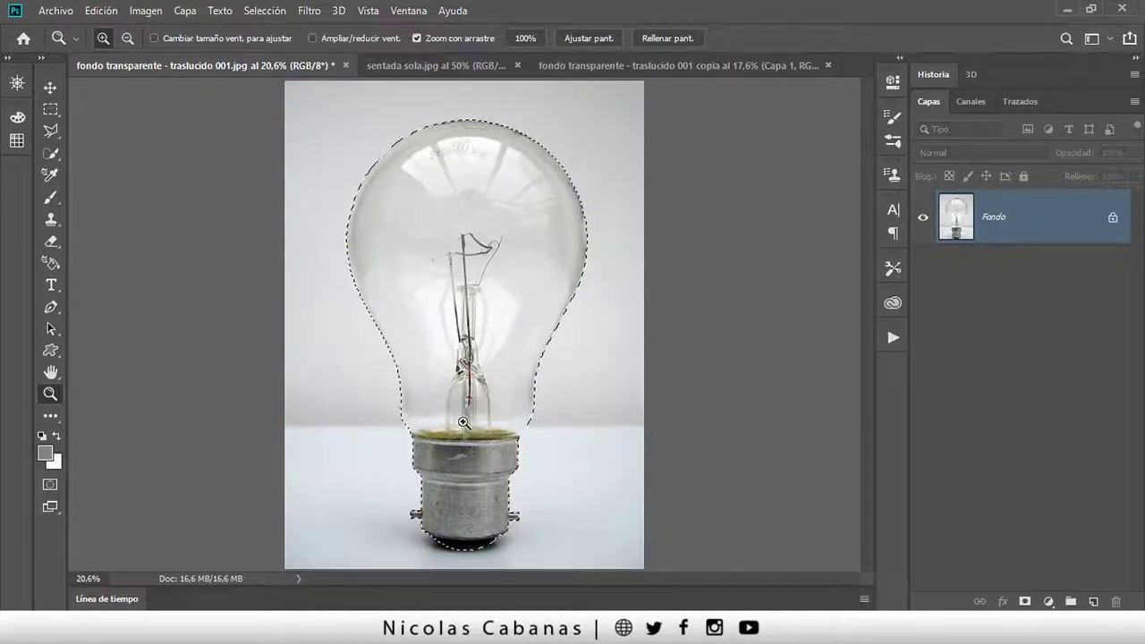
{"action": "key", "text": "ctrl+j"}
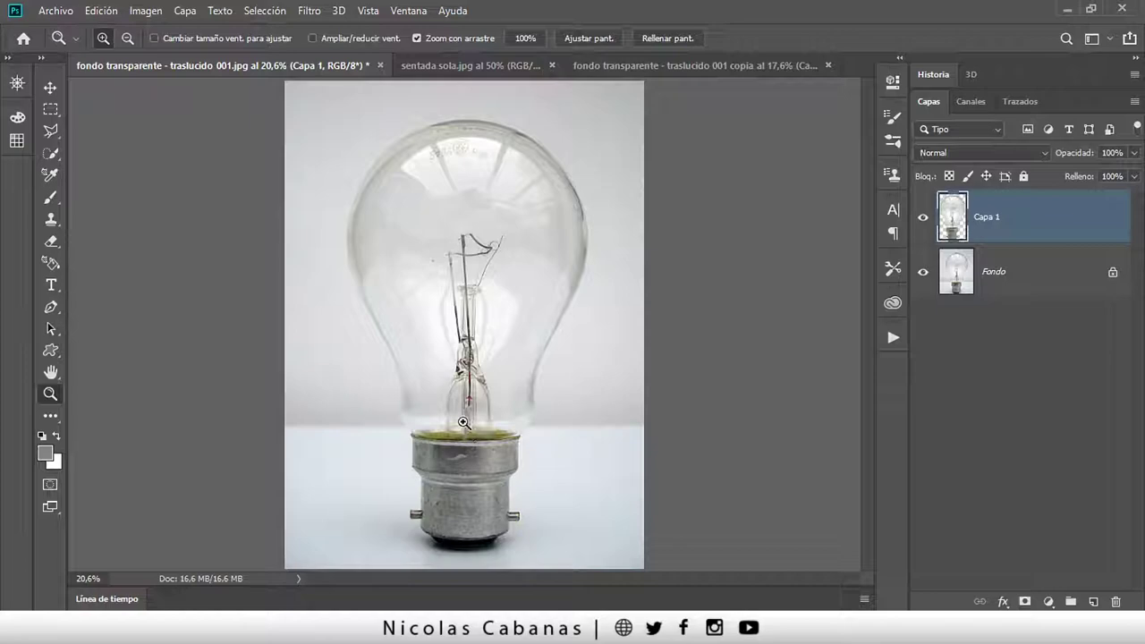
{"action": "left_click", "coordinate": [924, 273]}
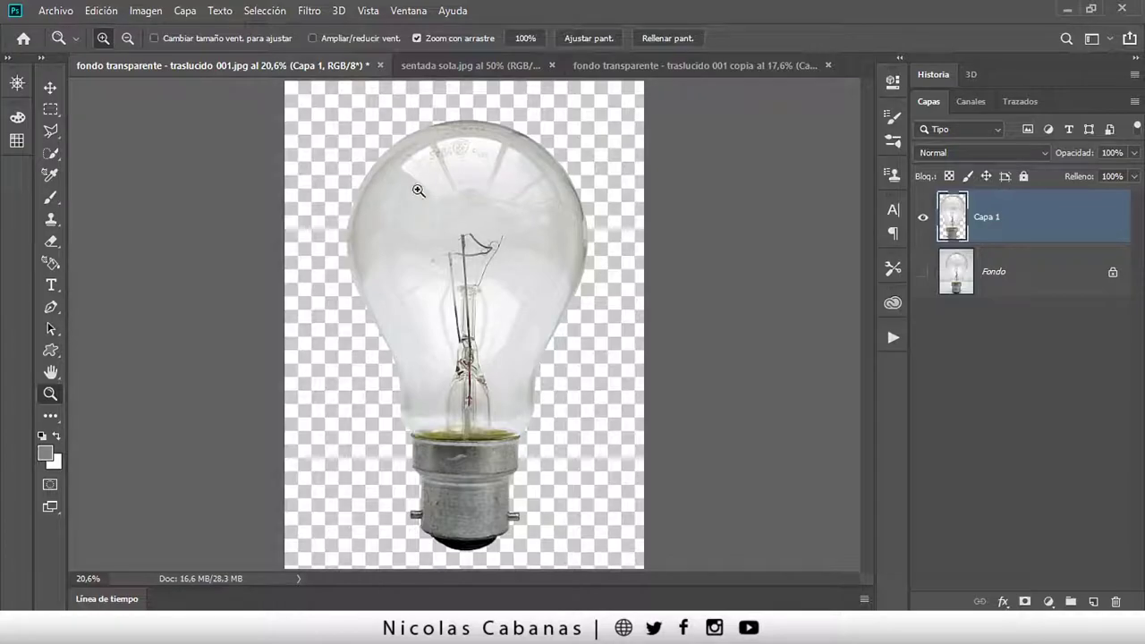
{"action": "left_click_drag", "start_coordinate": [505, 183], "coordinate": [544, 167]}
{"action": "left_click_drag", "start_coordinate": [596, 236], "coordinate": [516, 176]}
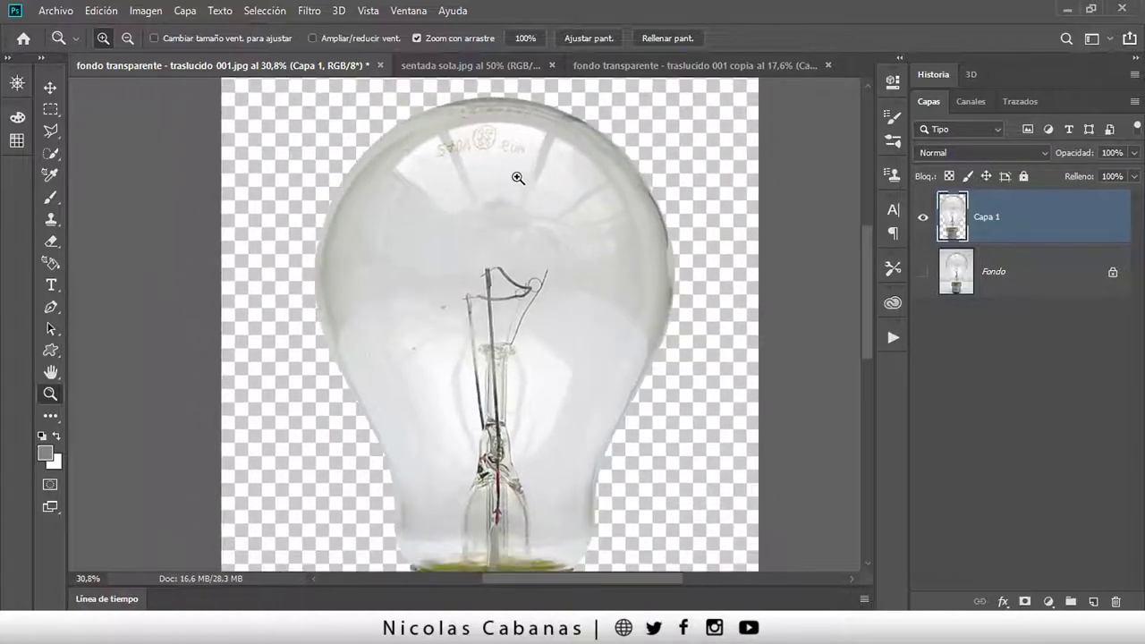
{"action": "mouse_move", "coordinate": [559, 267]}
{"action": "left_mouse_down"}
{"action": "mouse_move", "coordinate": [570, 245]}
{"action": "mouse_move", "coordinate": [535, 279]}
{"action": "left_mouse_up"}
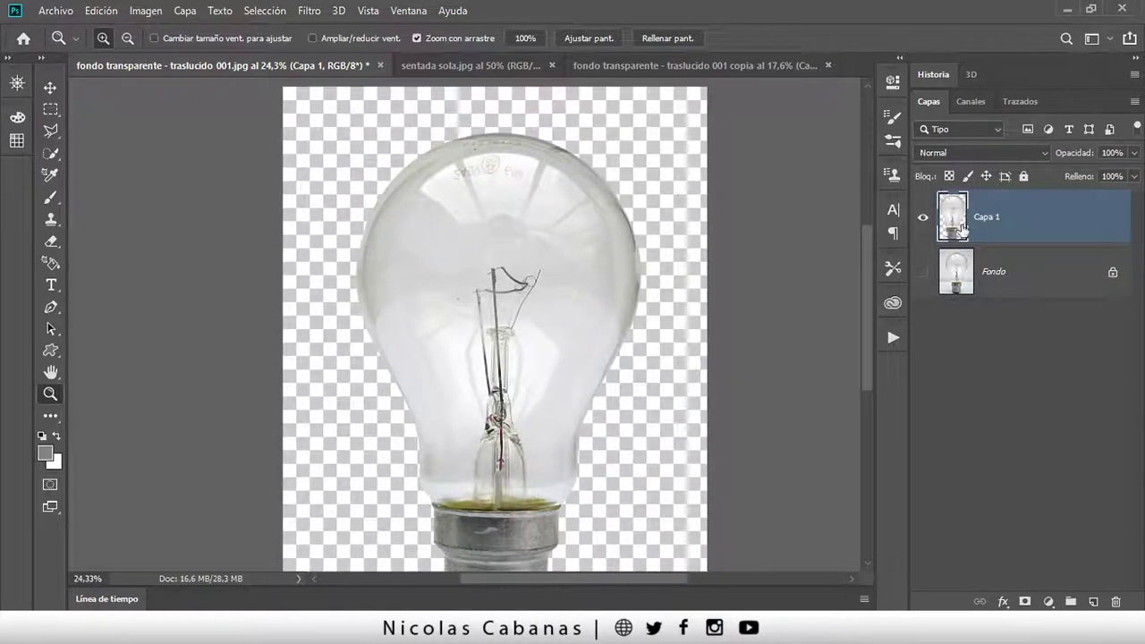
- Select the bulb's bright glass highlights by Color Range at tolerance 44, then add empty layer Capa 2
{"action": "left_click", "coordinate": [264, 11]}
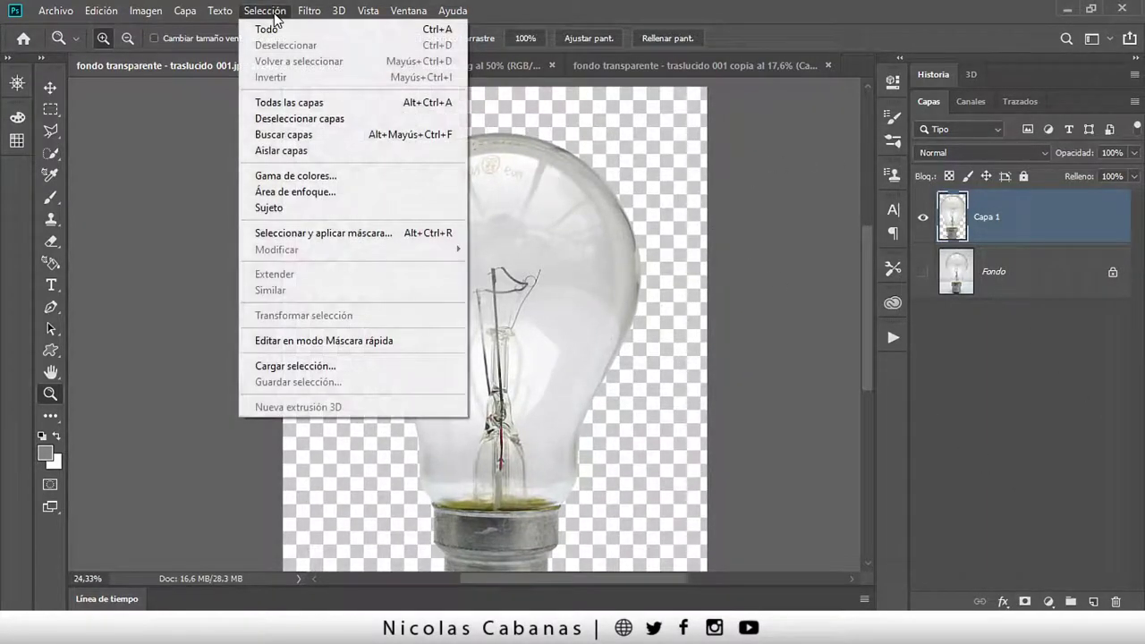
{"action": "left_click", "coordinate": [347, 179]}
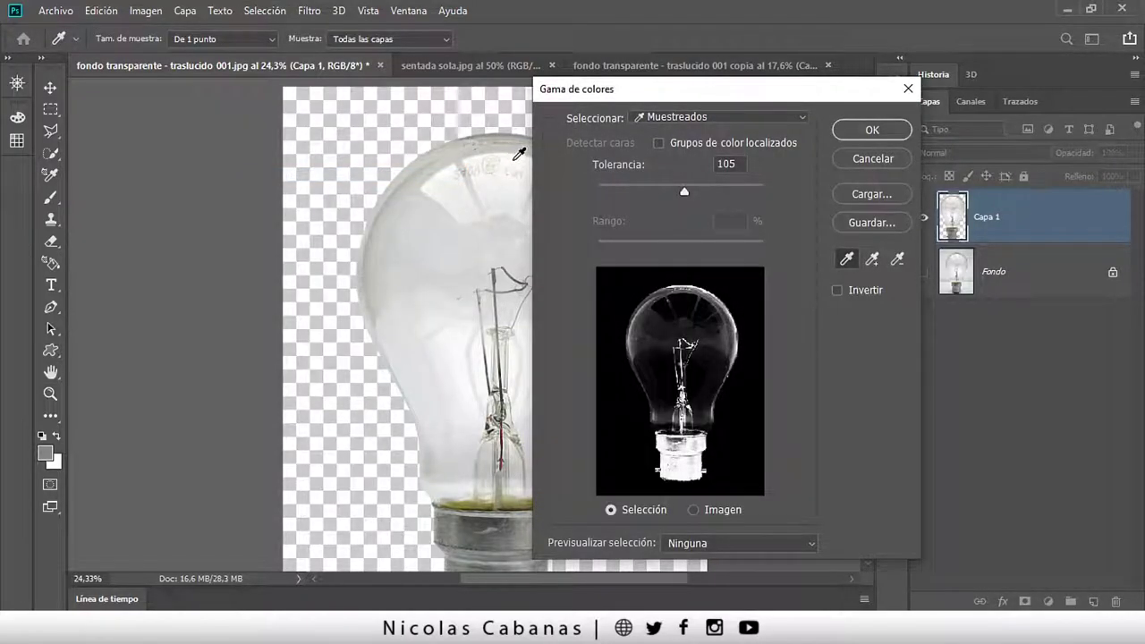
{"action": "left_click", "coordinate": [515, 159]}
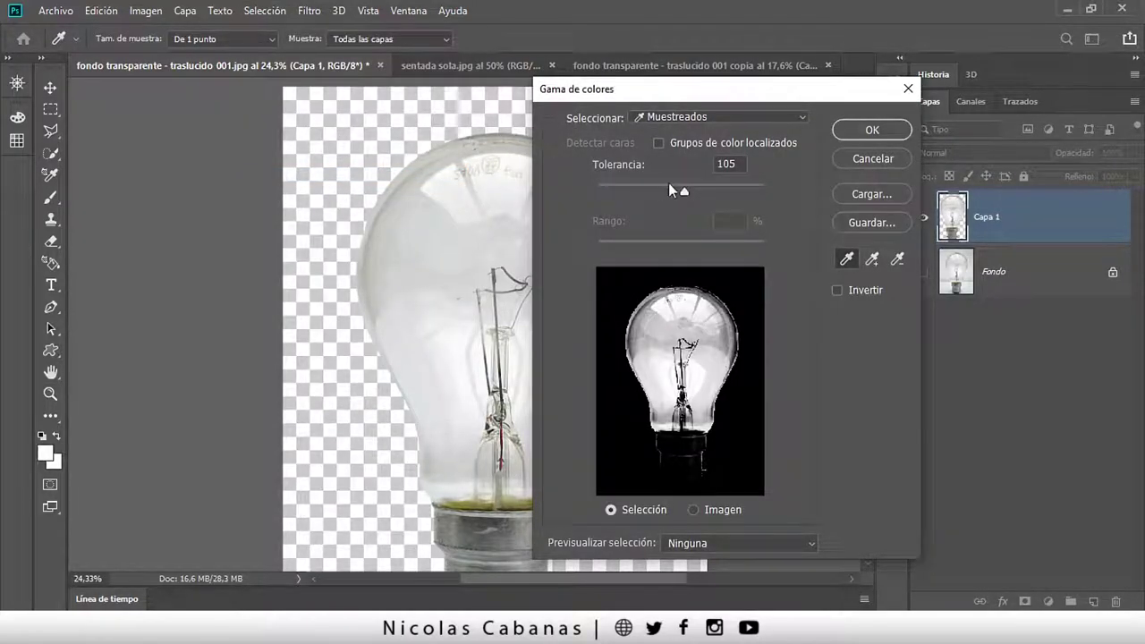
{"action": "mouse_move", "coordinate": [682, 188]}
{"action": "left_mouse_down"}
{"action": "mouse_move", "coordinate": [622, 188]}
{"action": "mouse_move", "coordinate": [635, 192]}
{"action": "left_mouse_up"}
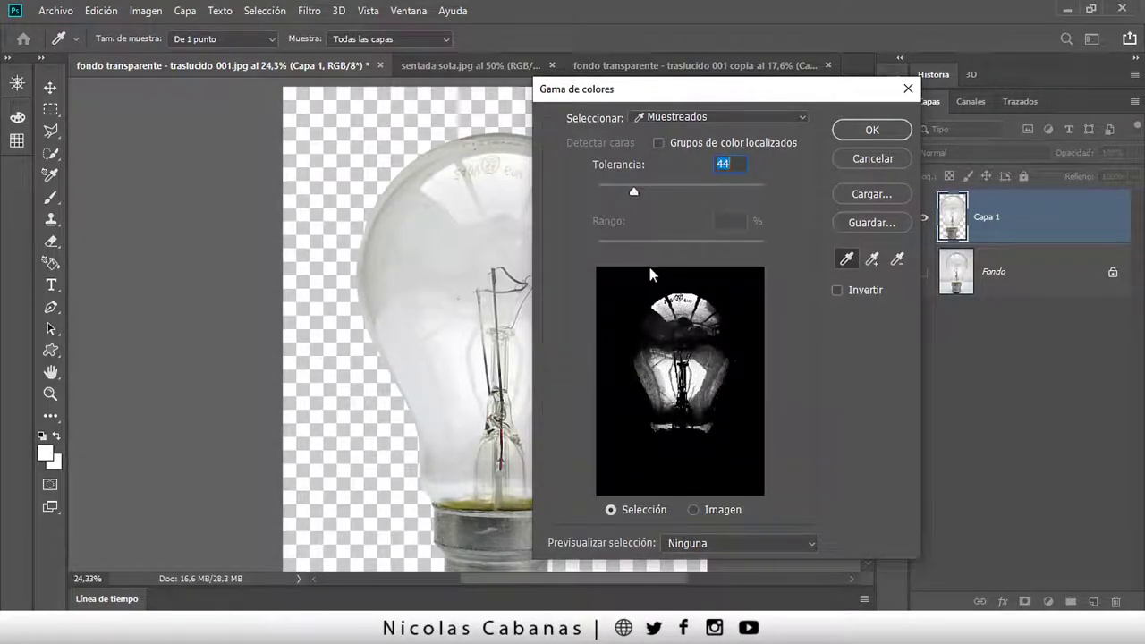
{"action": "left_click", "coordinate": [872, 131]}
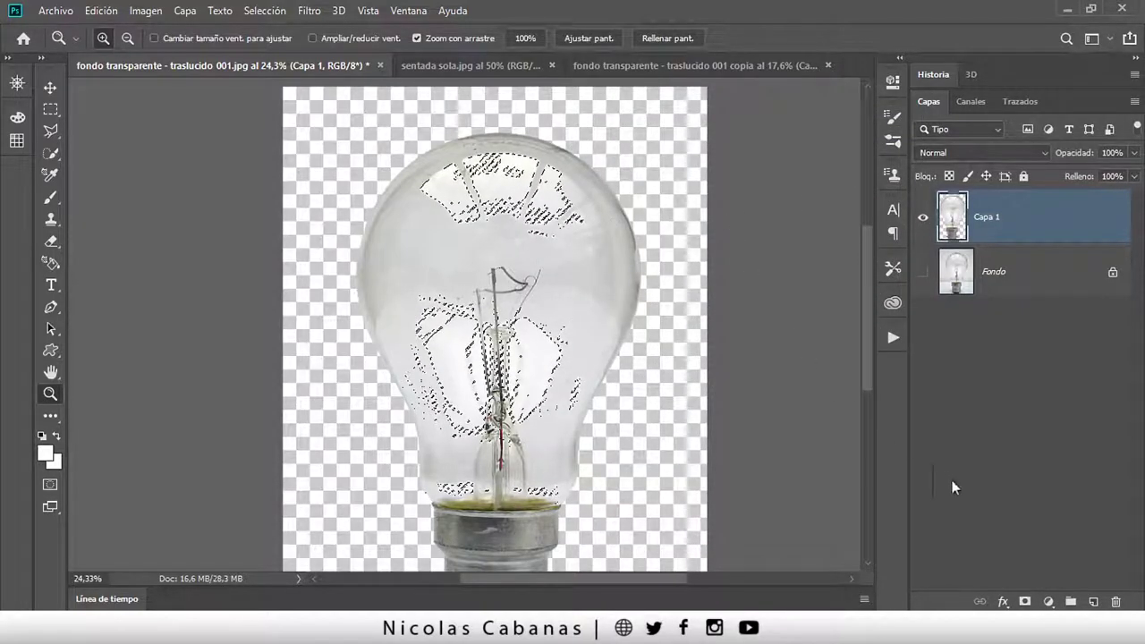
{"action": "left_click", "coordinate": [1093, 601]}
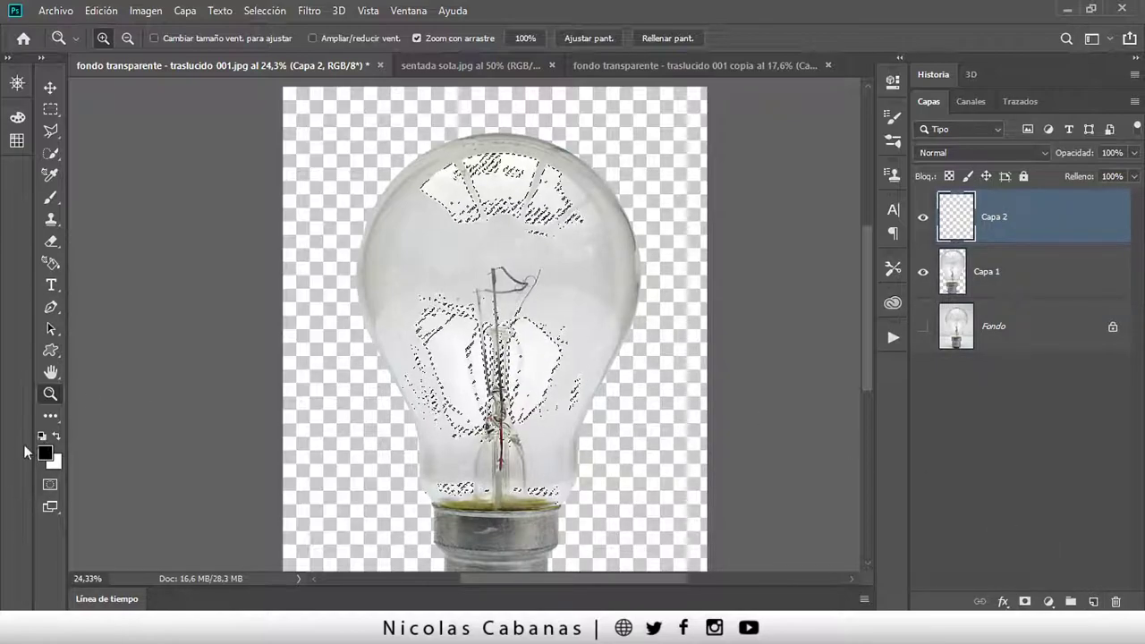
- Fill the highlight selection with the white foreground colour on Capa 2 and hide Capa 1
{"action": "key", "text": "x"}
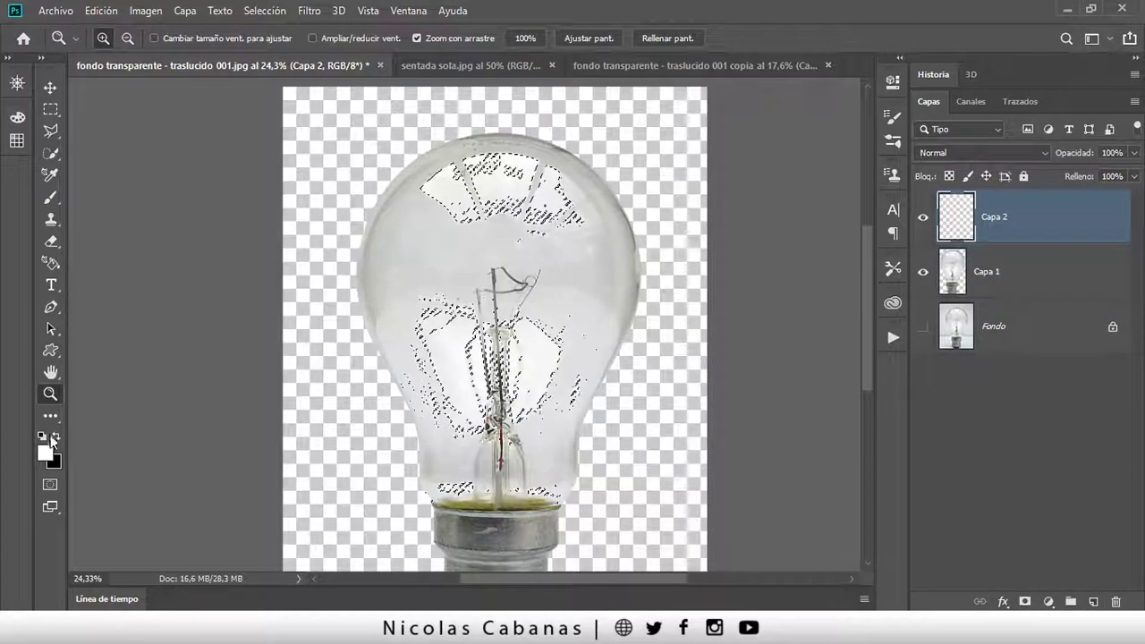
{"action": "left_click", "coordinate": [99, 13]}
{"action": "left_click", "coordinate": [162, 269]}
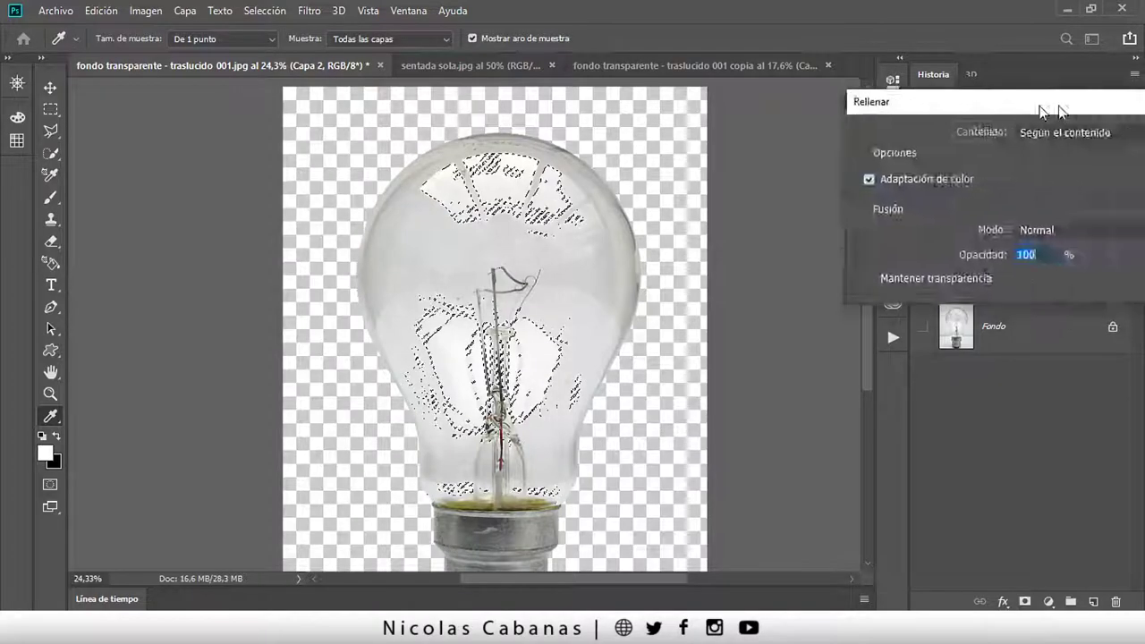
{"action": "left_click_drag", "start_coordinate": [1048, 110], "coordinate": [564, 115]}
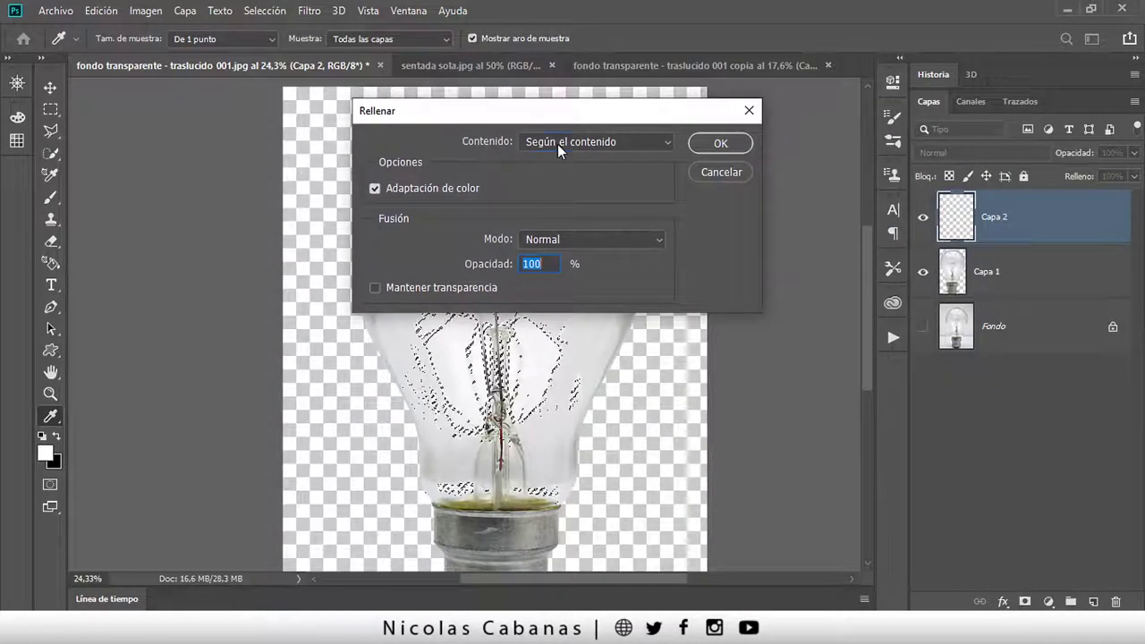
{"action": "left_click", "coordinate": [557, 144]}
{"action": "left_click", "coordinate": [558, 160]}
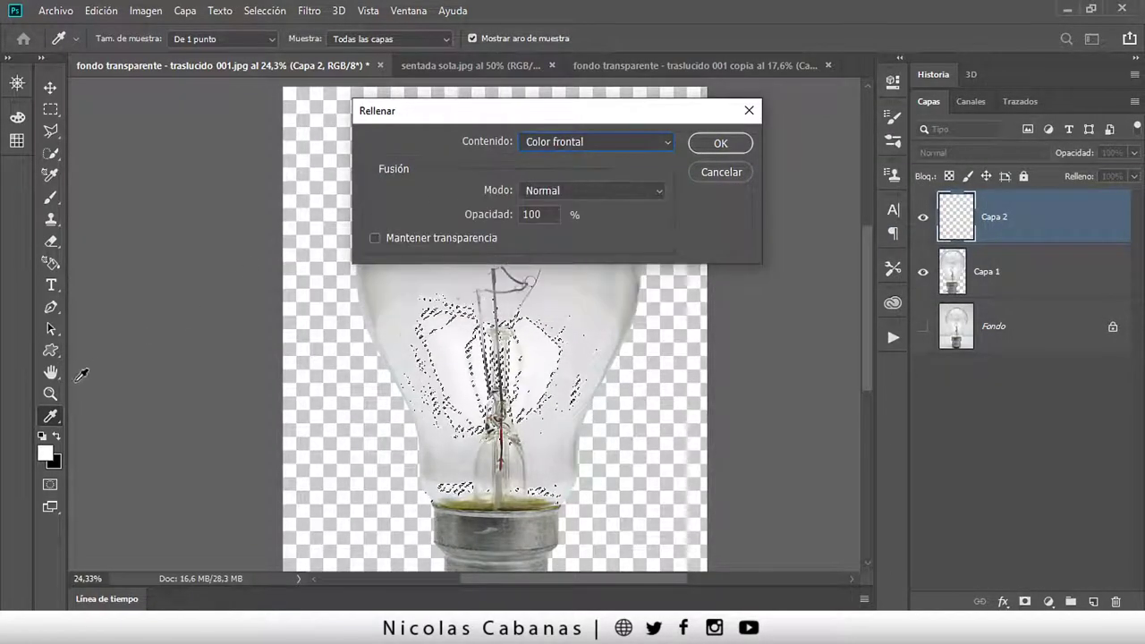
{"action": "left_click", "coordinate": [704, 139]}
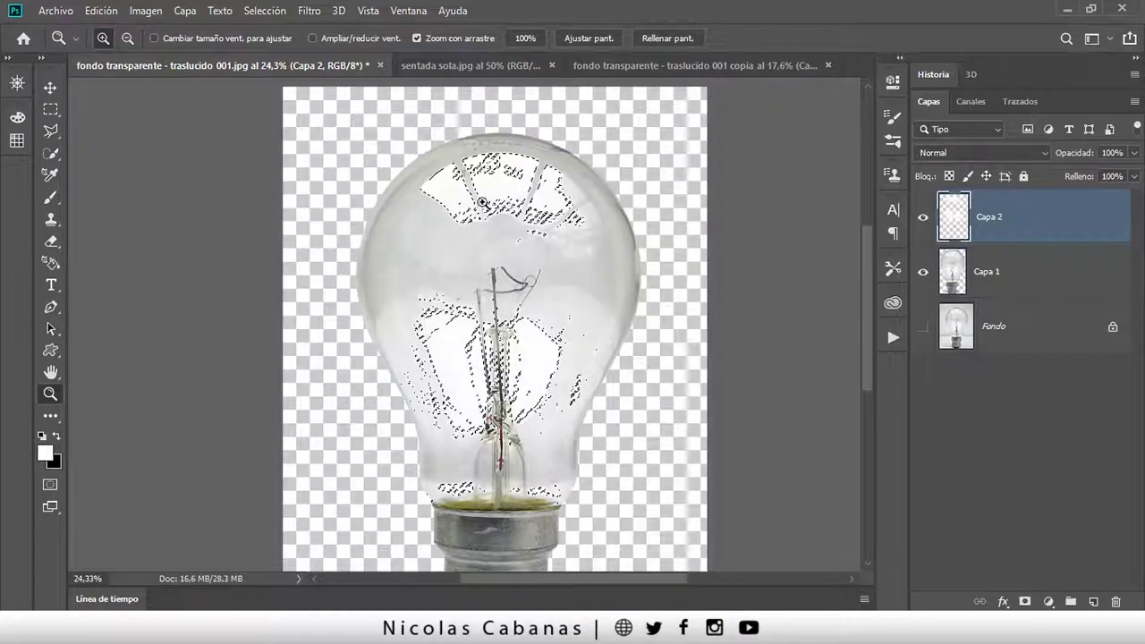
{"action": "left_click", "coordinate": [922, 272]}
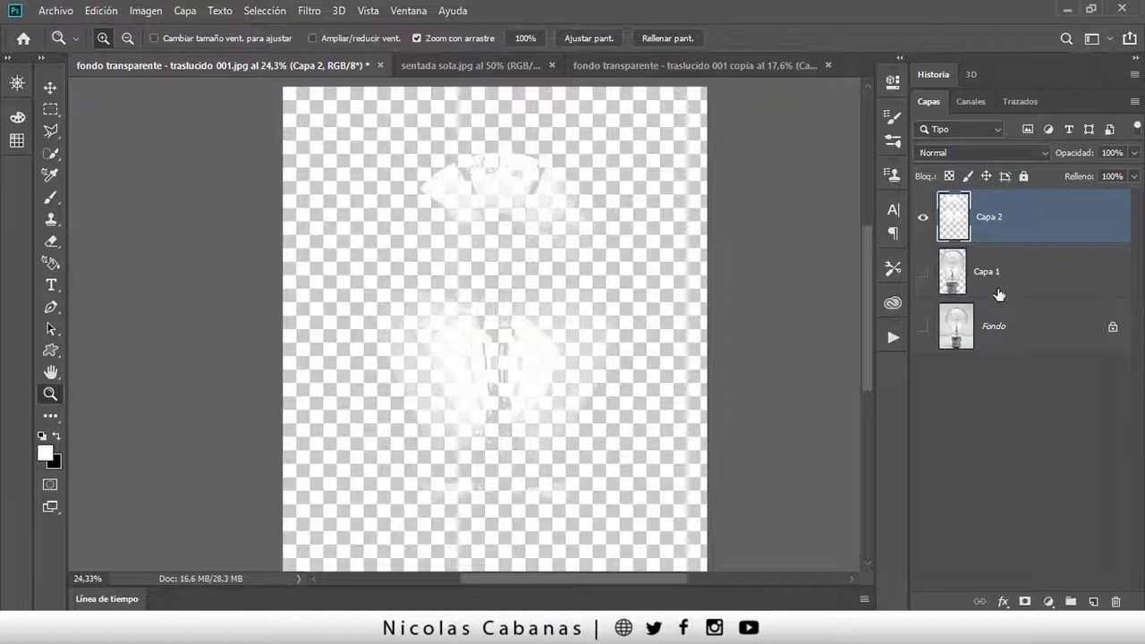
- Add a black #000000 solid-colour fill layer above Fondo
{"action": "left_click", "coordinate": [1033, 324]}
{"action": "left_click", "coordinate": [1062, 601]}
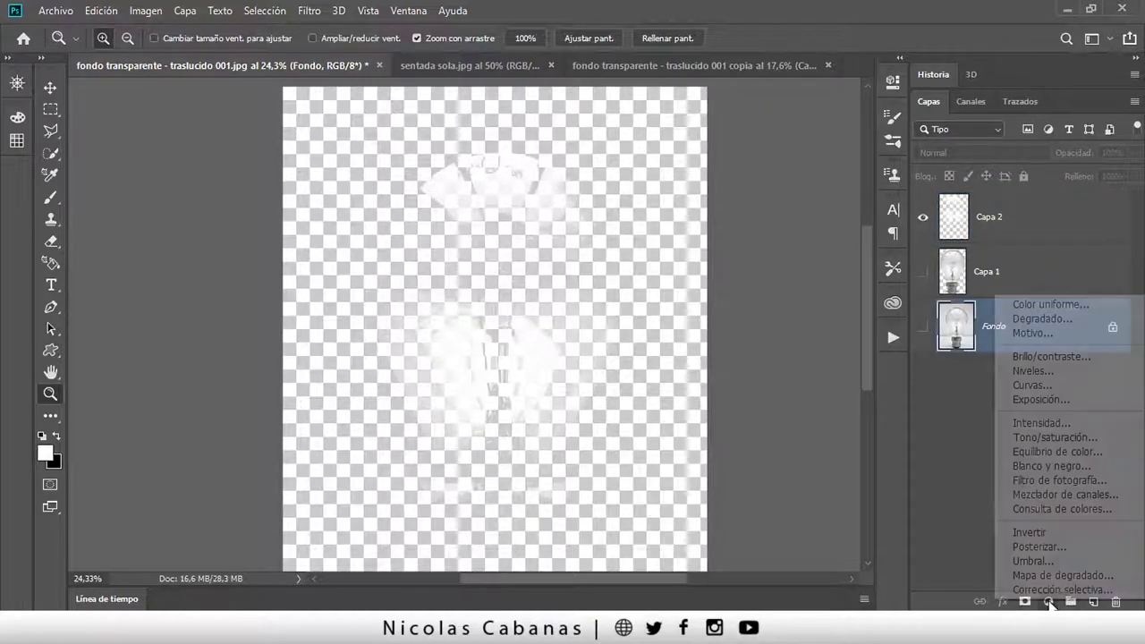
{"action": "left_click", "coordinate": [1047, 304]}
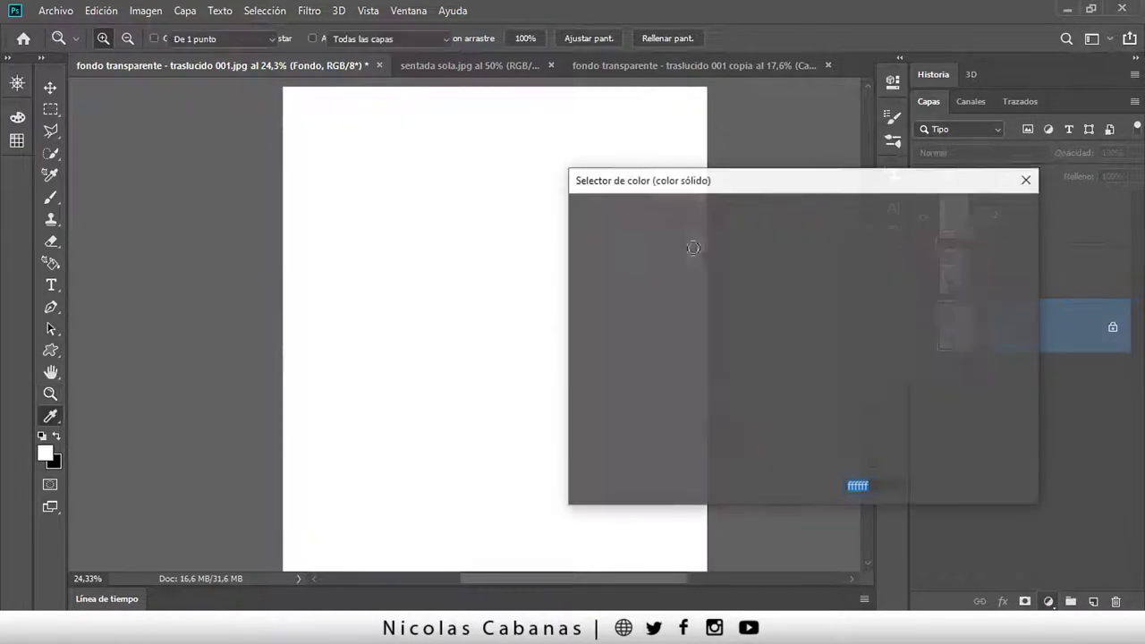
{"action": "type", "text": "000000"}
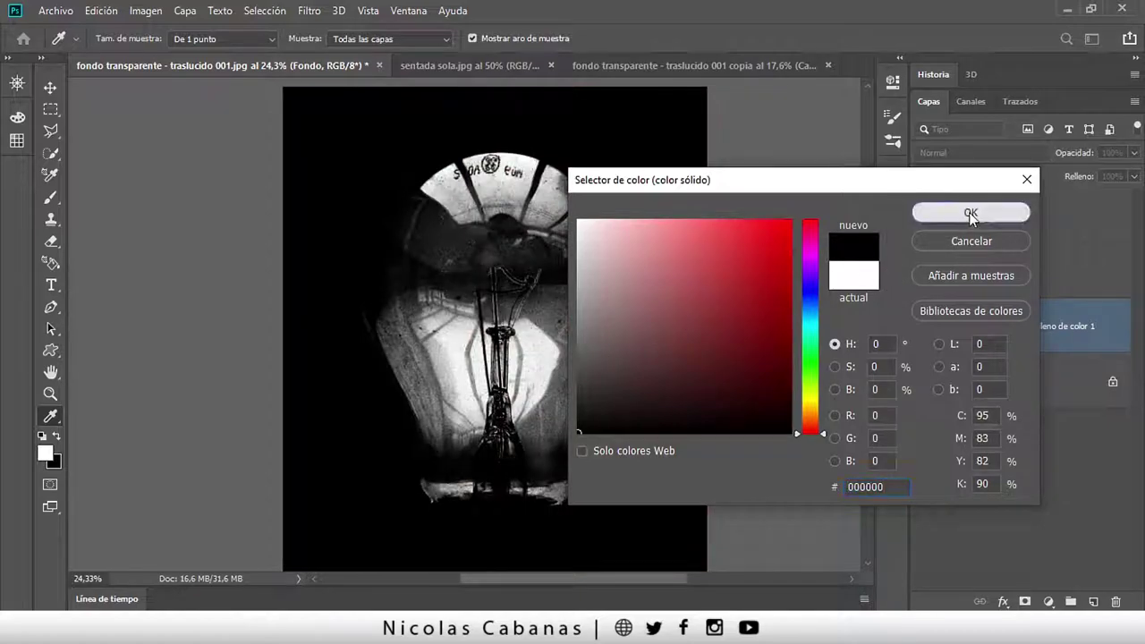
{"action": "left_click", "coordinate": [961, 213]}
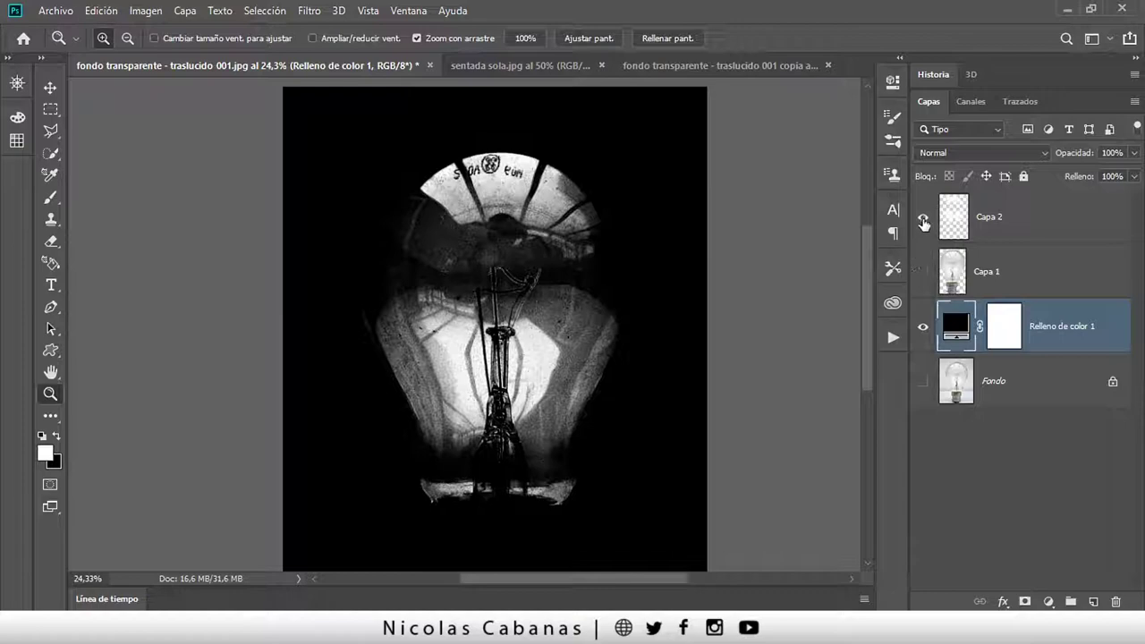
- Show only the bulb layer Capa 1 and rename Capa 2 to ILUMINACIONES
{"action": "left_click", "coordinate": [923, 217]}
{"action": "left_click", "coordinate": [923, 272]}
{"action": "left_click", "coordinate": [923, 326]}
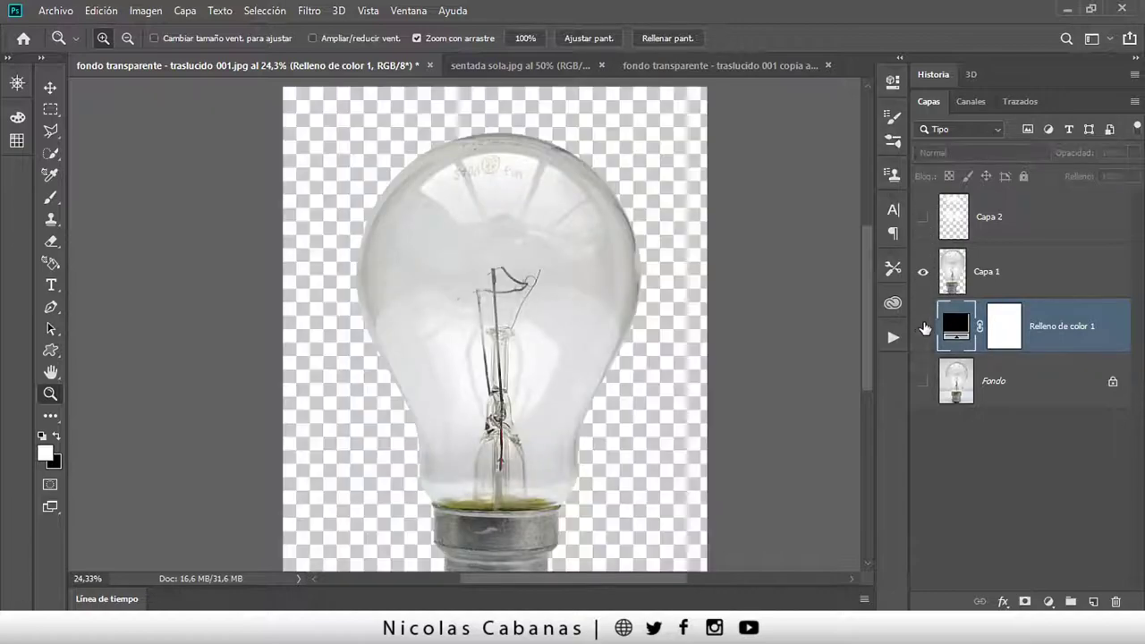
{"action": "left_click", "coordinate": [1053, 224]}
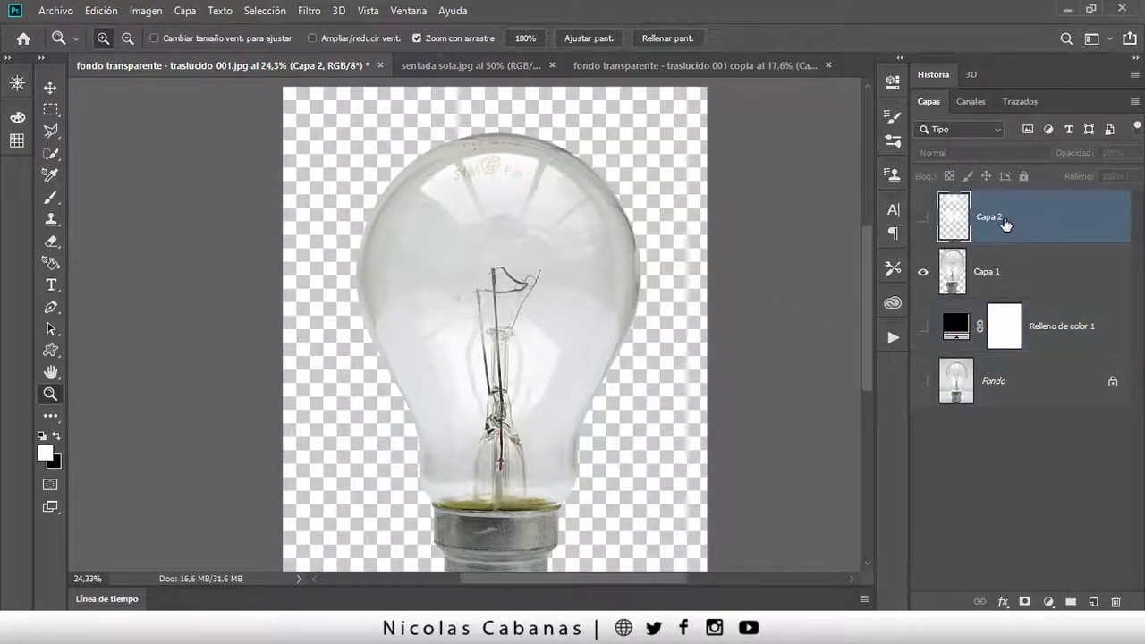
{"action": "double_click", "coordinate": [995, 217]}
{"action": "type", "text": "ILUMINACION"}
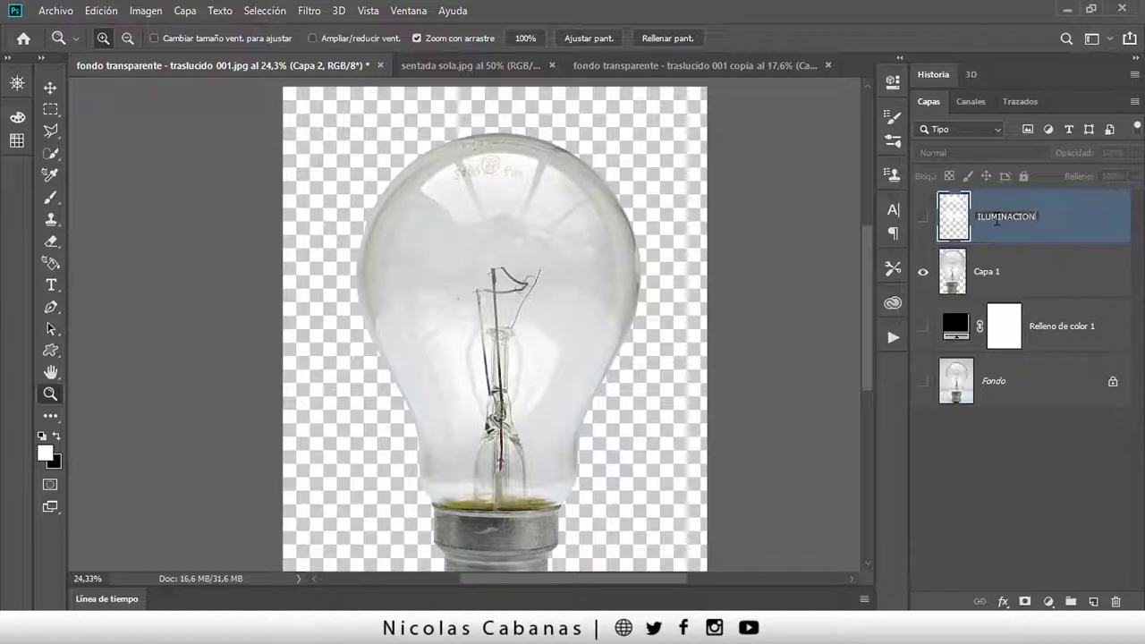
{"action": "type", "text": "ES"}
{"action": "key", "text": "Return"}
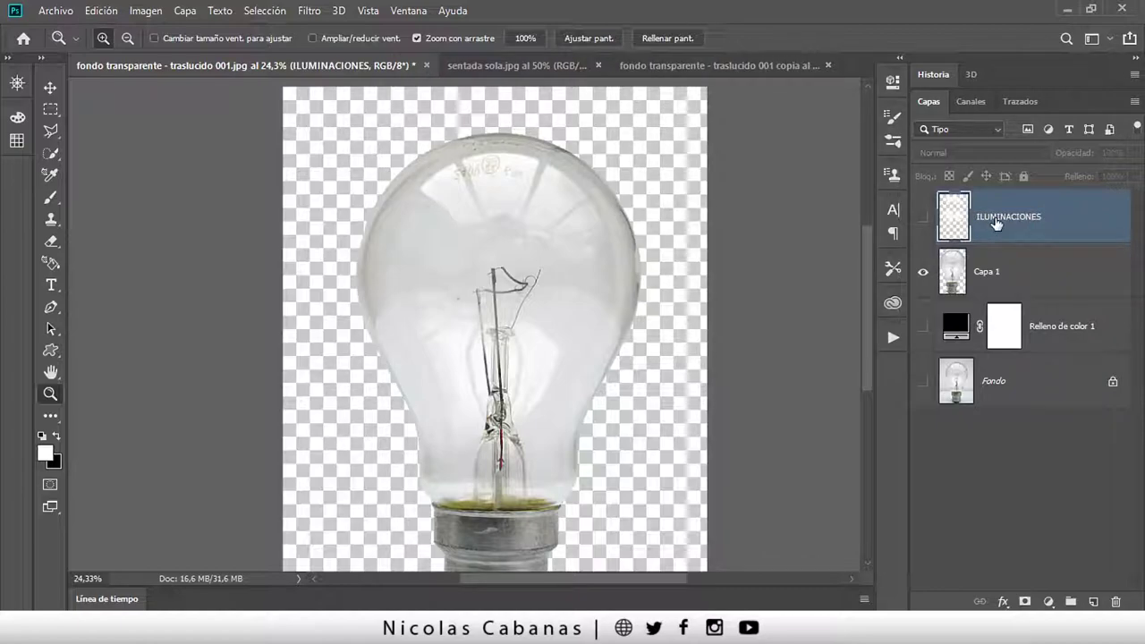
- Sample the bulb's bright glass in Color Range, lowering tolerance to about 36, and accept
{"action": "left_click", "coordinate": [273, 12]}
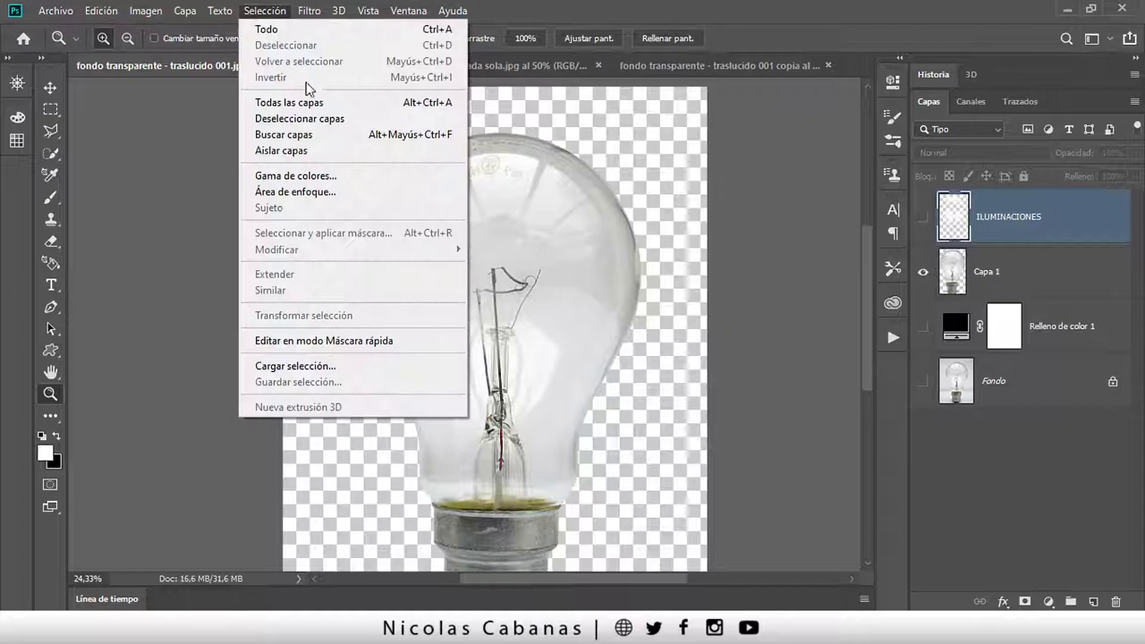
{"action": "left_click", "coordinate": [314, 176]}
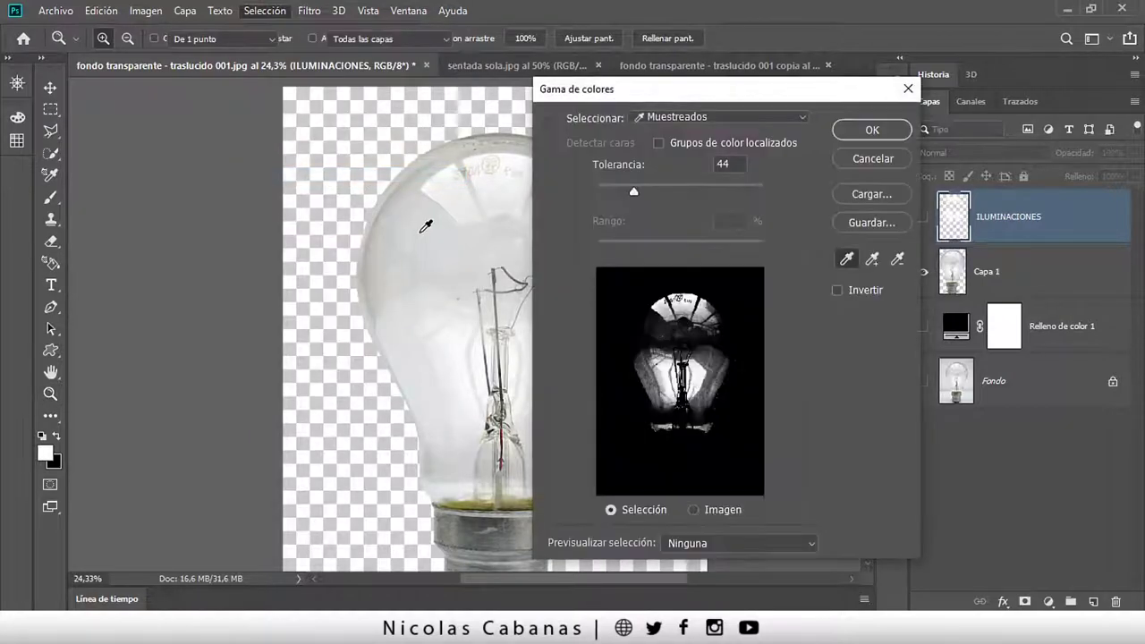
{"action": "left_click", "coordinate": [421, 272]}
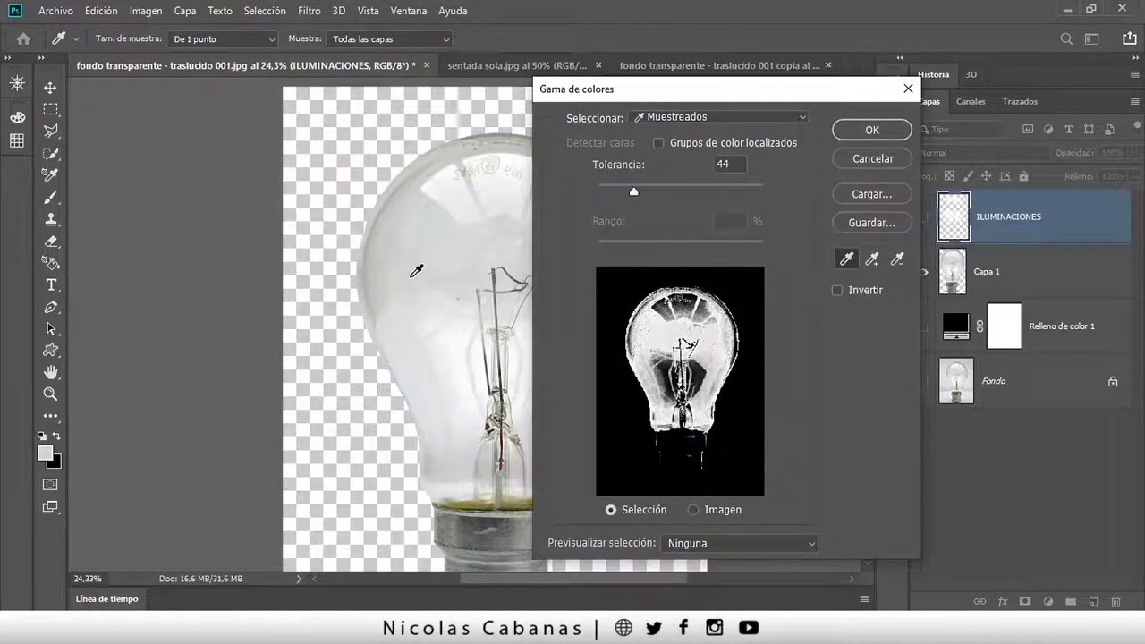
{"action": "left_click_drag", "start_coordinate": [632, 192], "coordinate": [631, 191]}
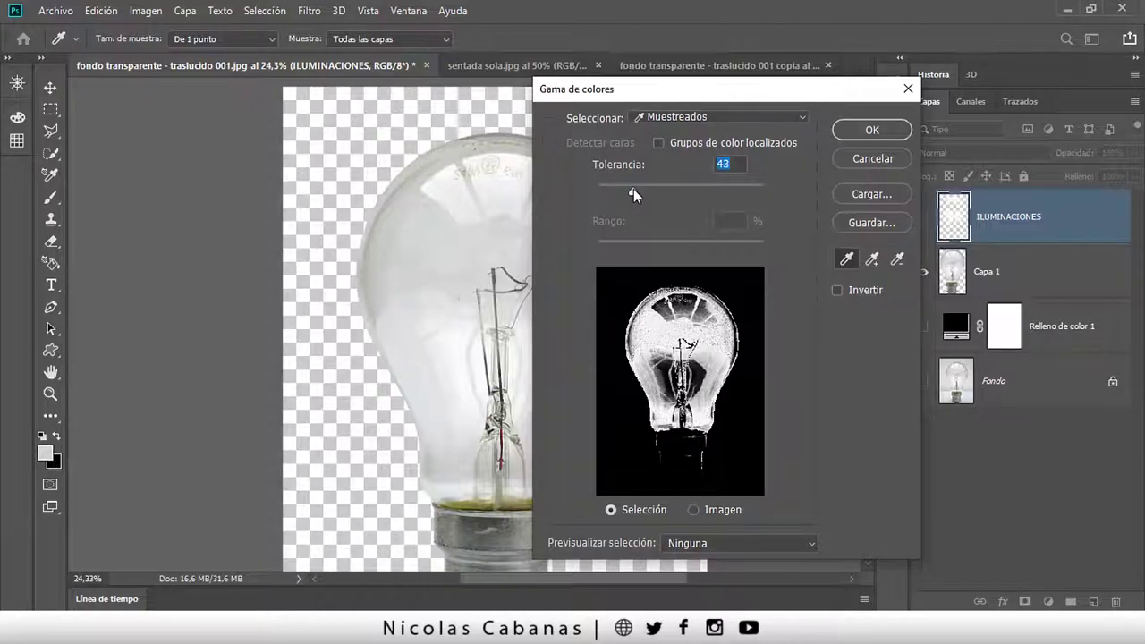
{"action": "left_click", "coordinate": [426, 268]}
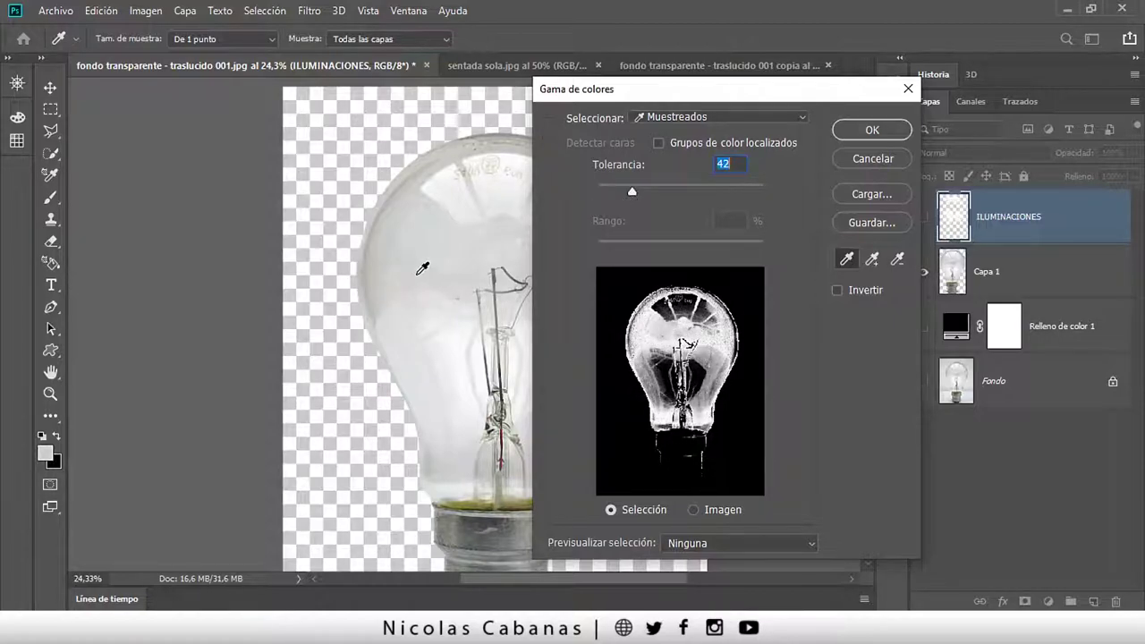
{"action": "left_click", "coordinate": [423, 266]}
{"action": "left_click", "coordinate": [427, 265]}
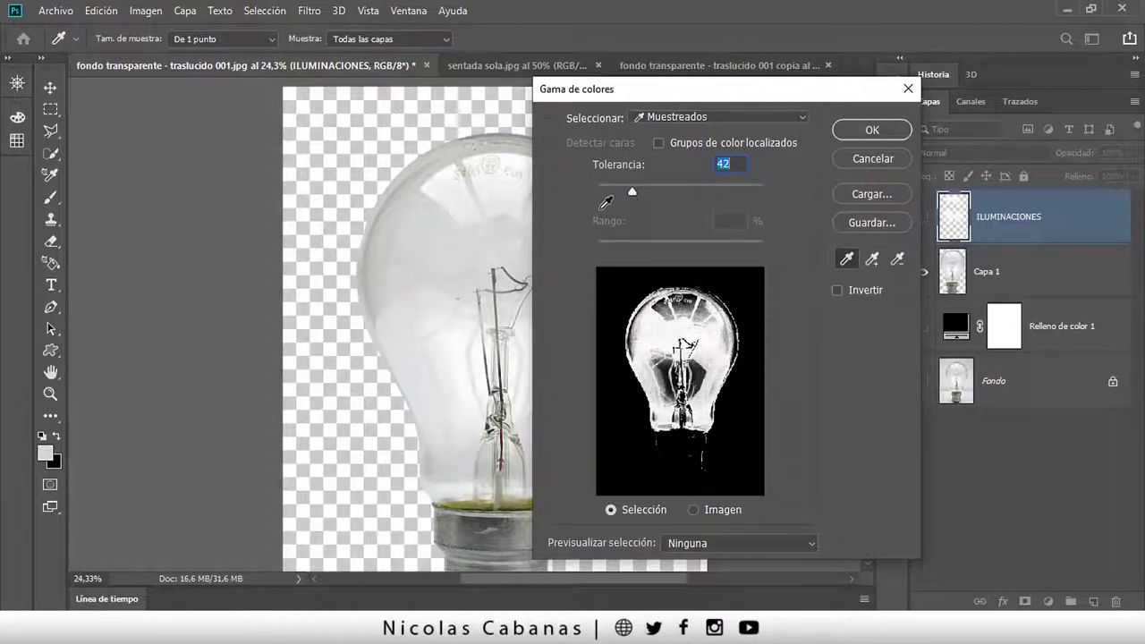
{"action": "left_click_drag", "start_coordinate": [630, 193], "coordinate": [627, 193]}
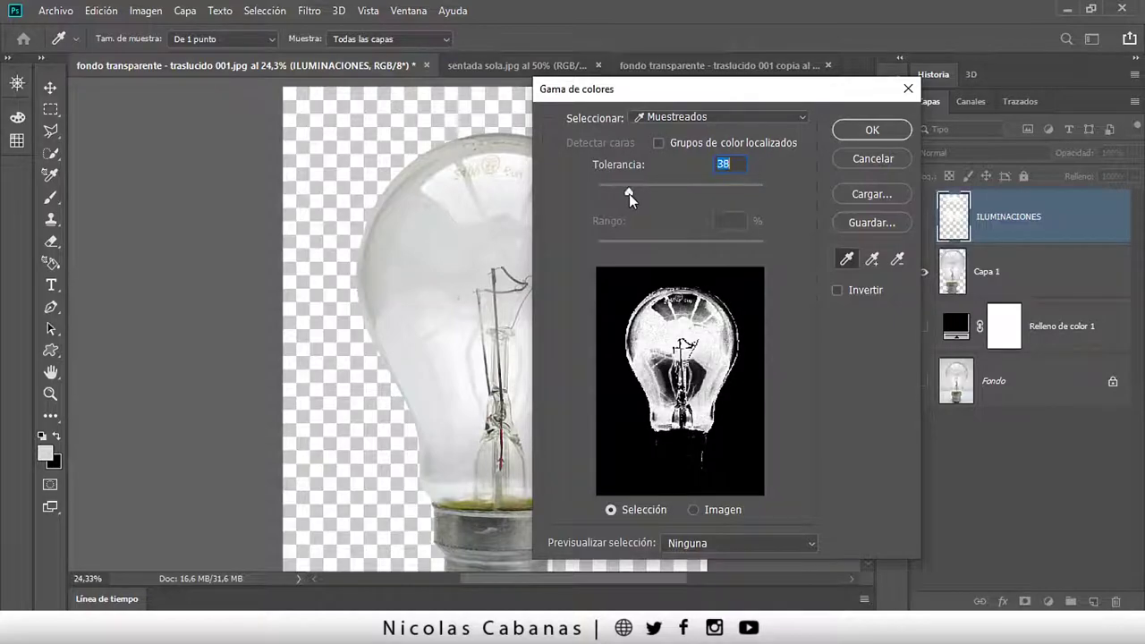
{"action": "left_click", "coordinate": [881, 133]}
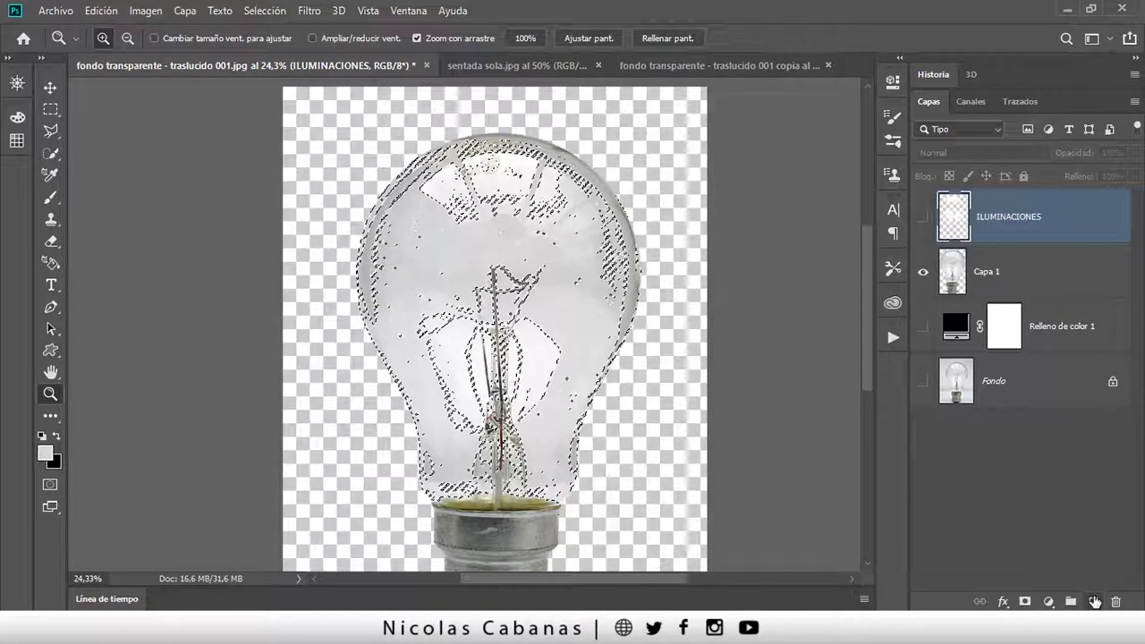
- Add a new empty layer above ILUMINACIONES and undo an accidental dark fill
{"action": "left_click", "coordinate": [1094, 600]}
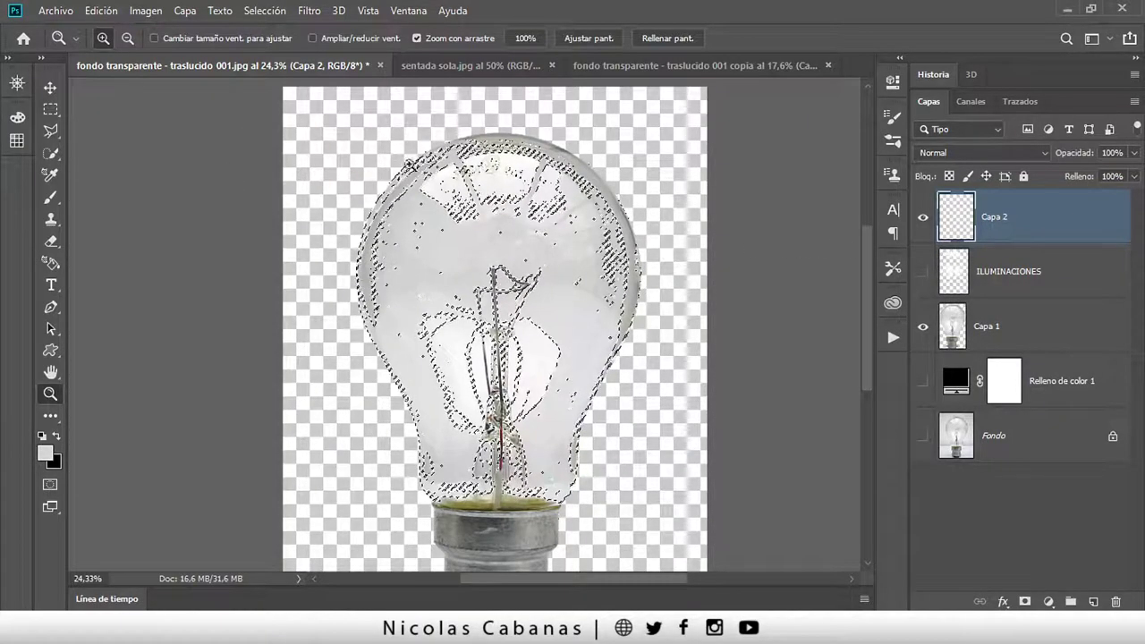
{"action": "left_click", "coordinate": [99, 16]}
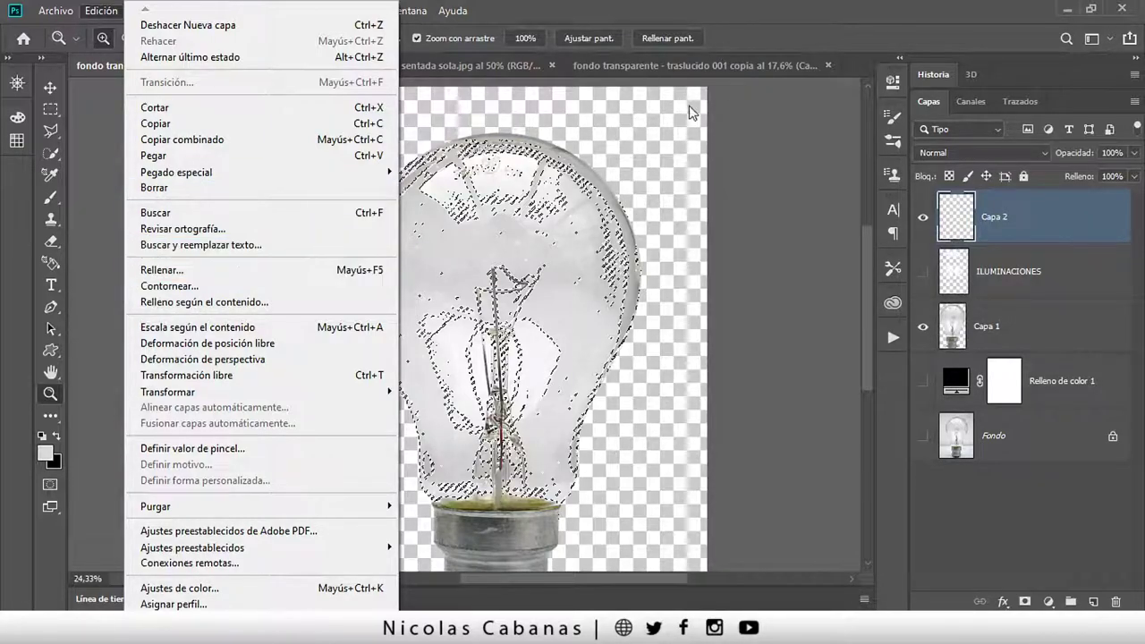
{"action": "left_click", "coordinate": [759, 45]}
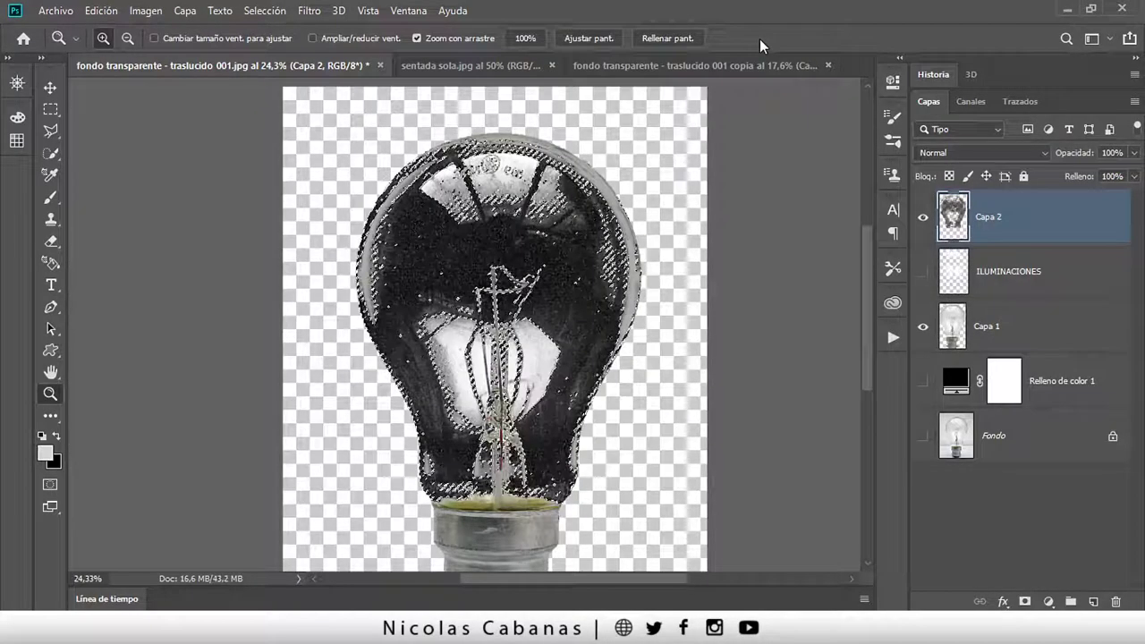
{"action": "key", "text": "ctrl+z"}
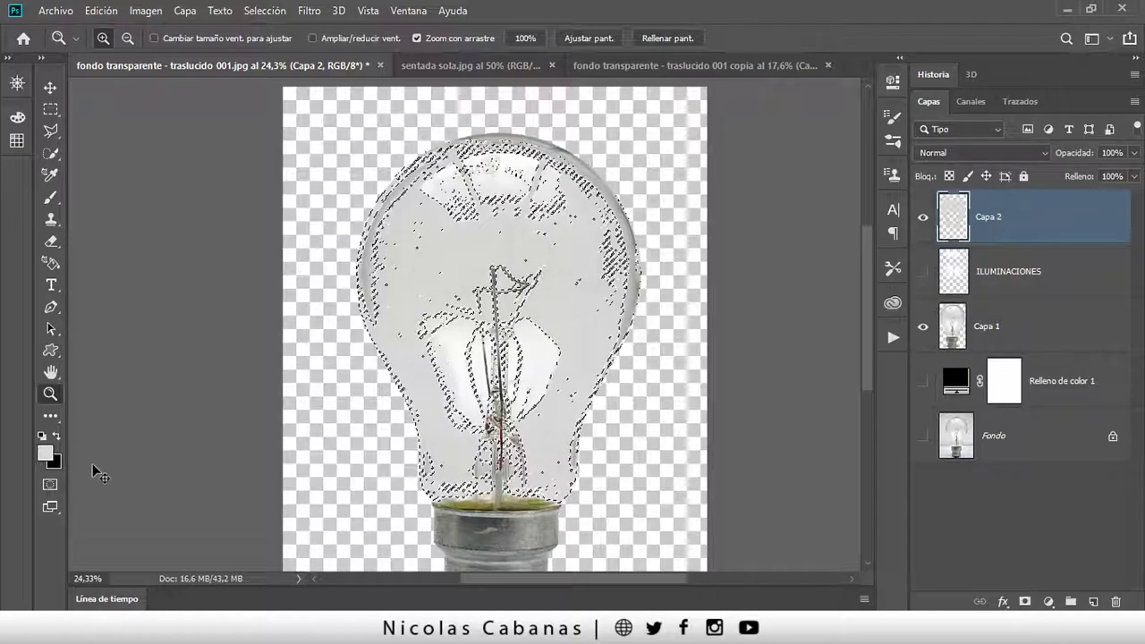
{"action": "key", "text": "ctrl+d"}
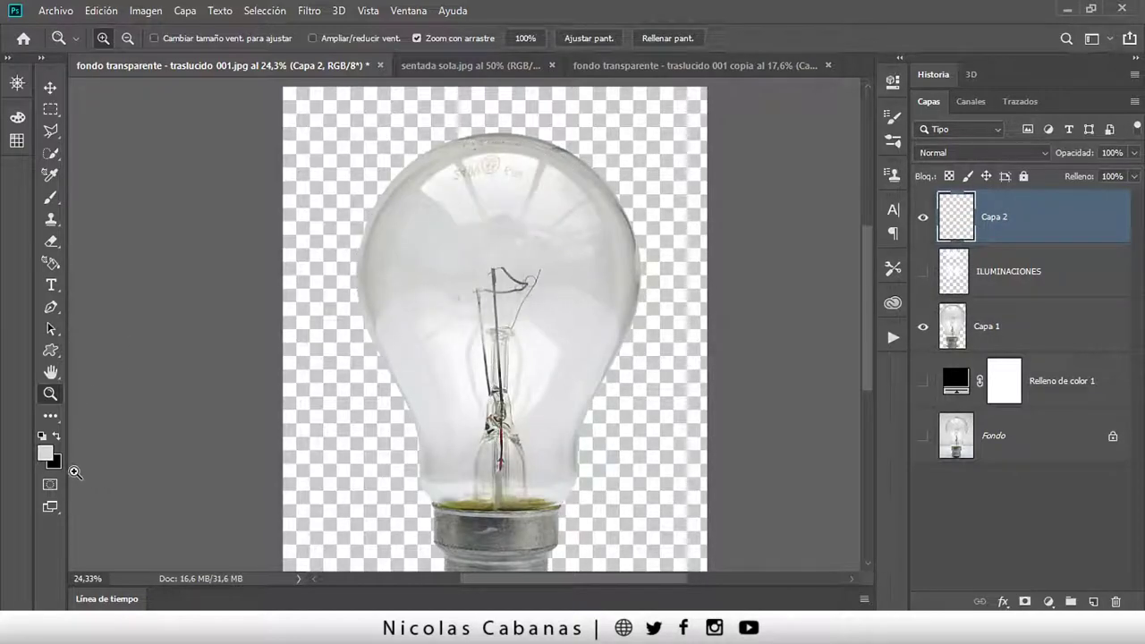
- Reset colours, reload the highlight selection, and fill it with white on the new layer
{"action": "left_click", "coordinate": [41, 436]}
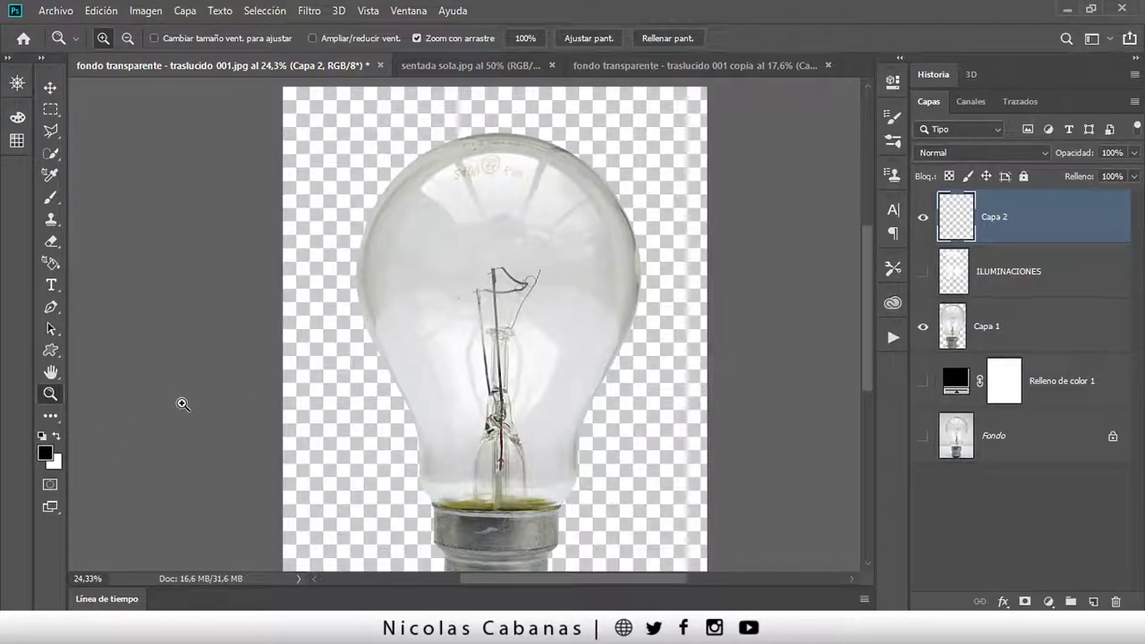
{"action": "key", "text": "ctrl+BackSpace"}
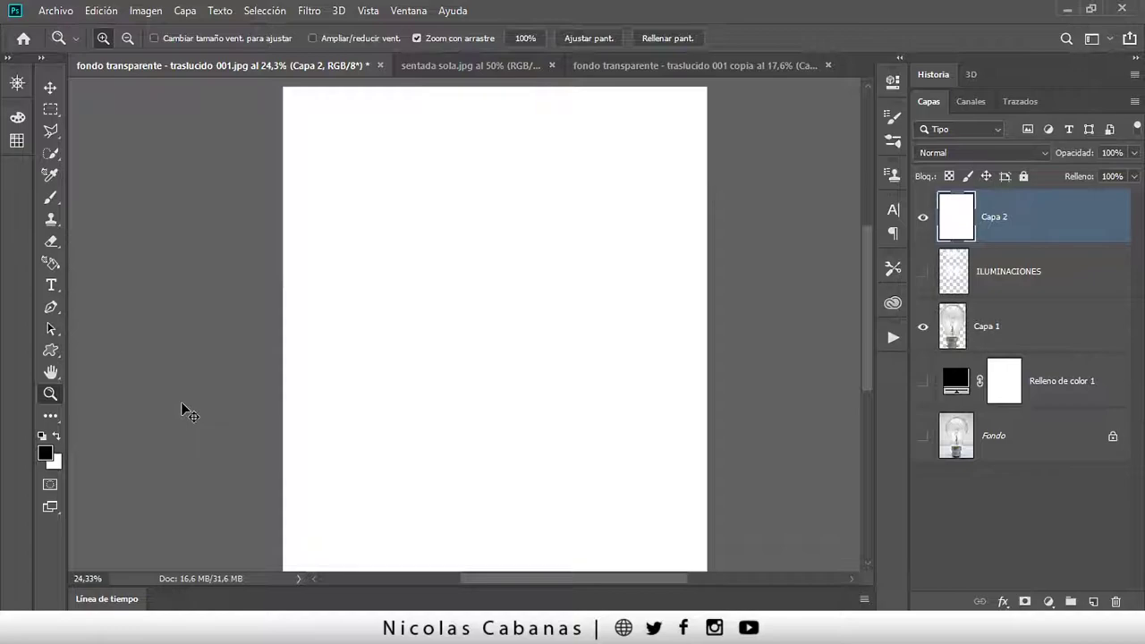
{"action": "key", "text": "ctrl+z"}
{"action": "key", "text": "ctrl+alt+2"}
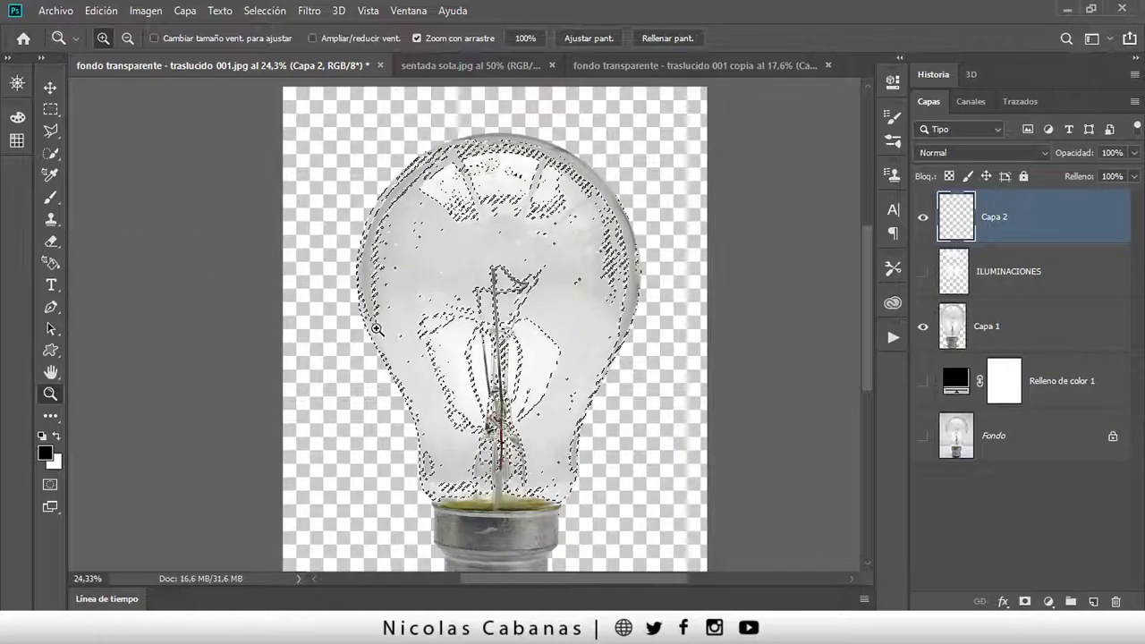
{"action": "key", "text": "ctrl+BackSpace"}
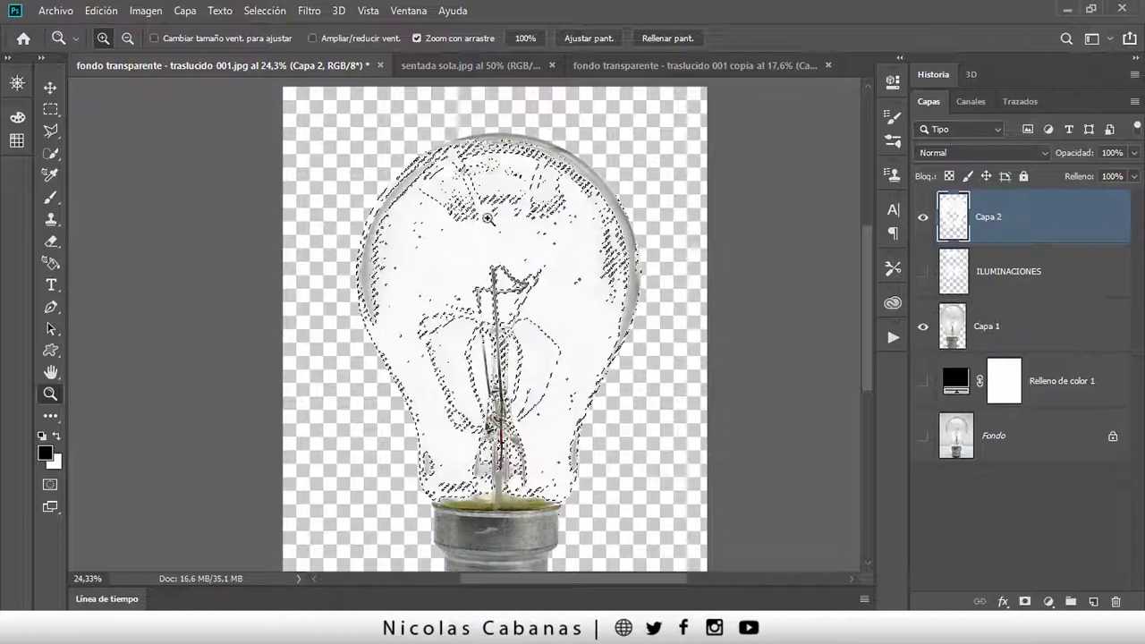
{"action": "key", "text": "ctrl+d"}
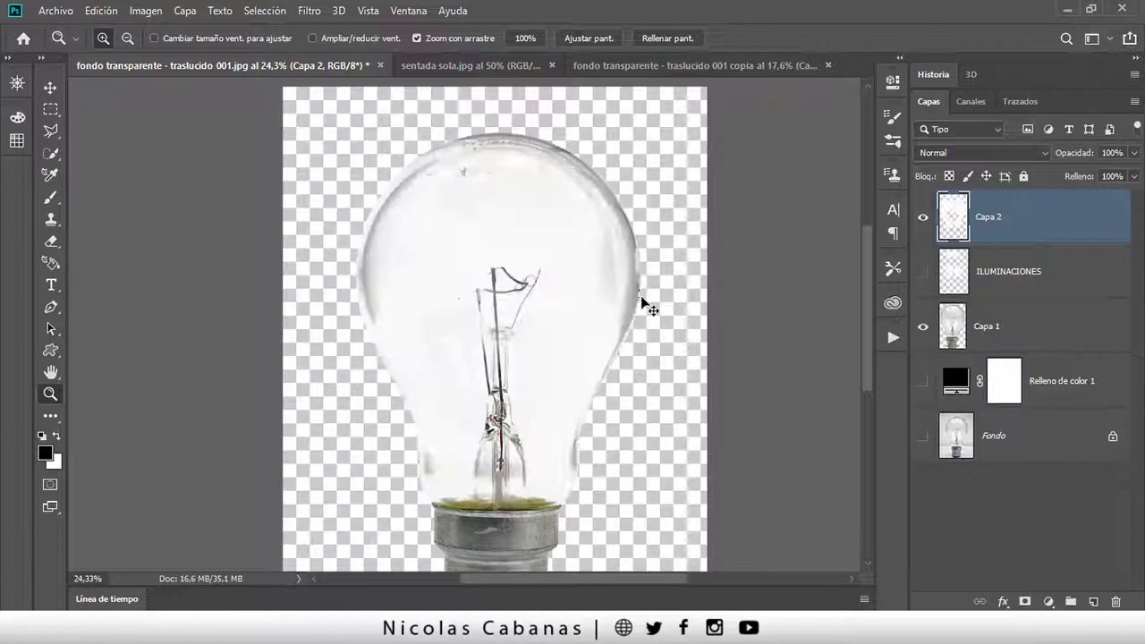
- Rename the layer MEDIOS TONOS, hide it, and select Capa 1
{"action": "double_click", "coordinate": [984, 217]}
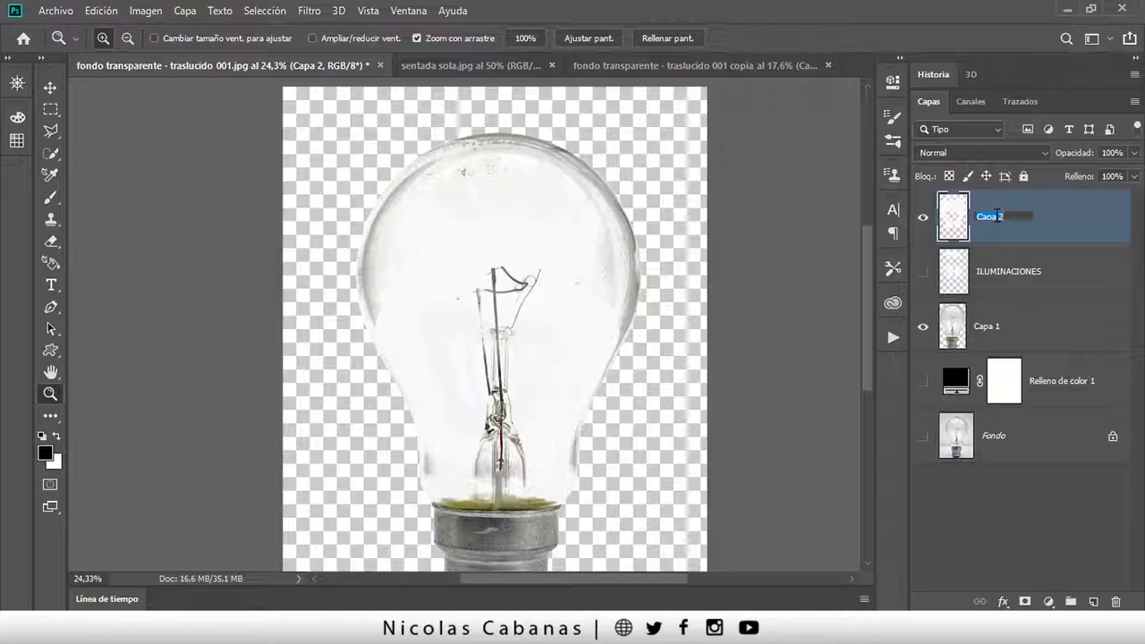
{"action": "type", "text": "MEDIOS TON"}
{"action": "key", "text": "Return"}
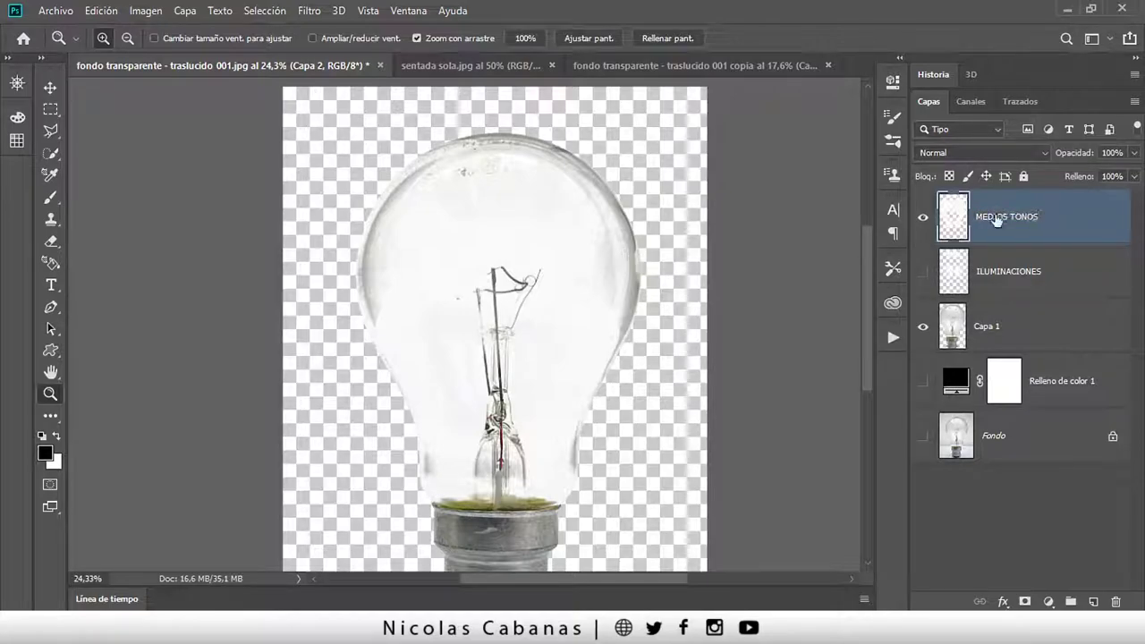
{"action": "left_click", "coordinate": [924, 224]}
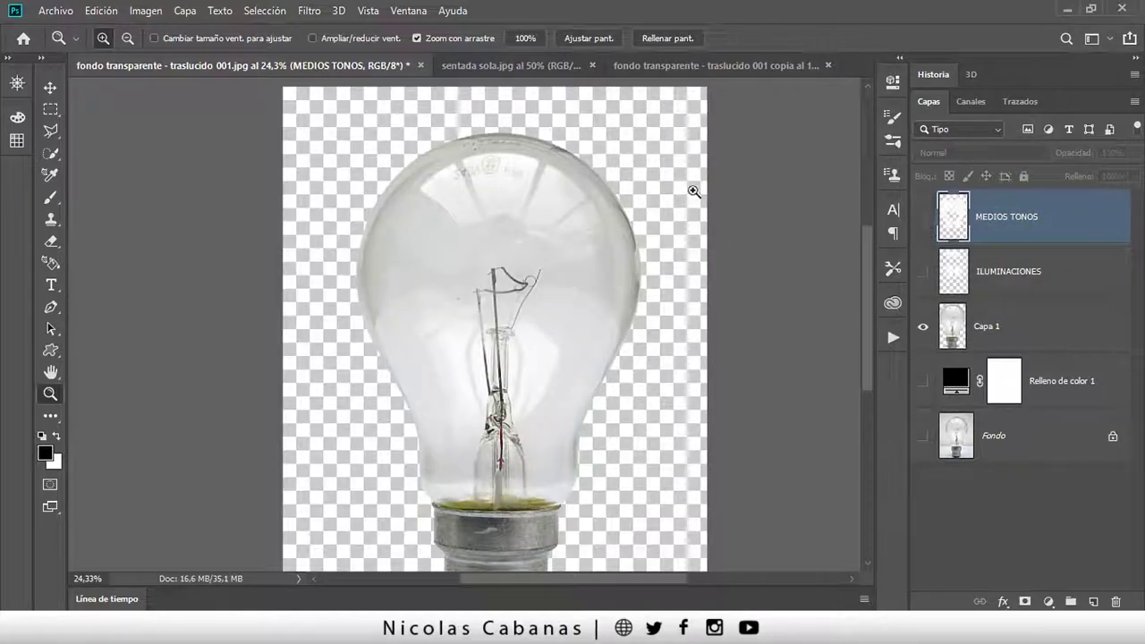
{"action": "left_click", "coordinate": [1002, 330]}
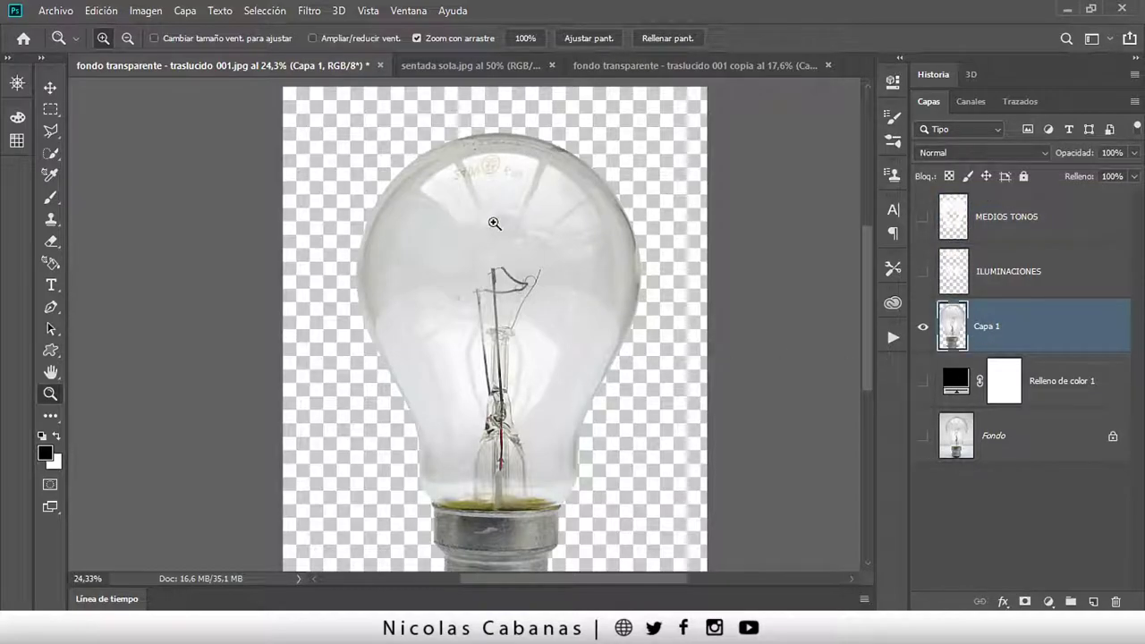
- Sample the bulb's greyer outer glass in Color Range on Capa 1 at tolerance 40
{"action": "left_click", "coordinate": [265, 11]}
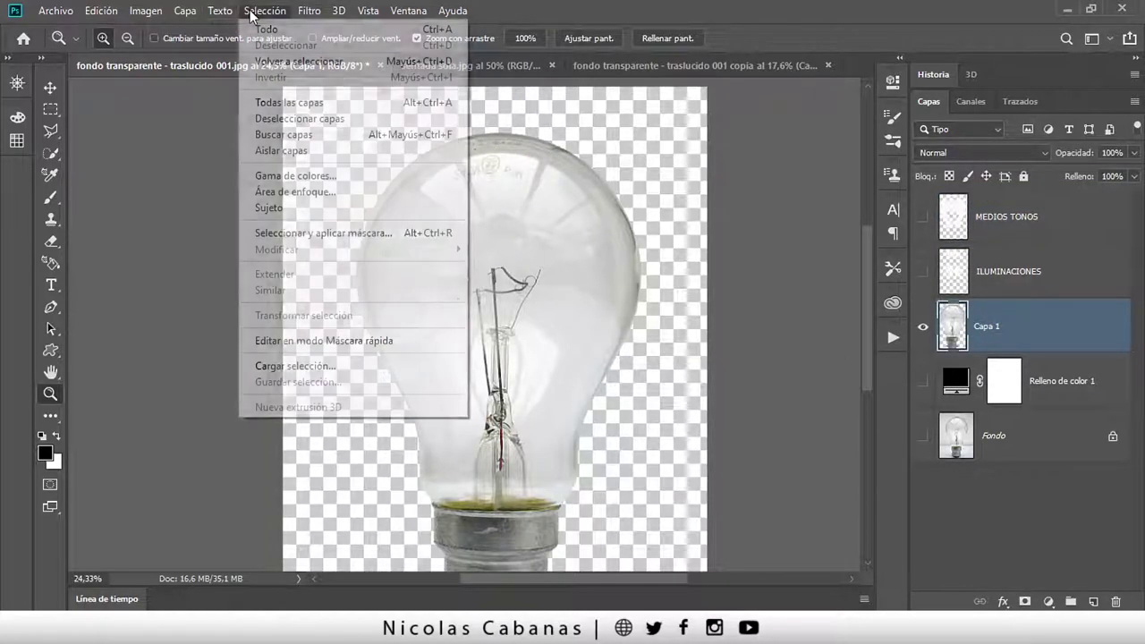
{"action": "left_click", "coordinate": [289, 177]}
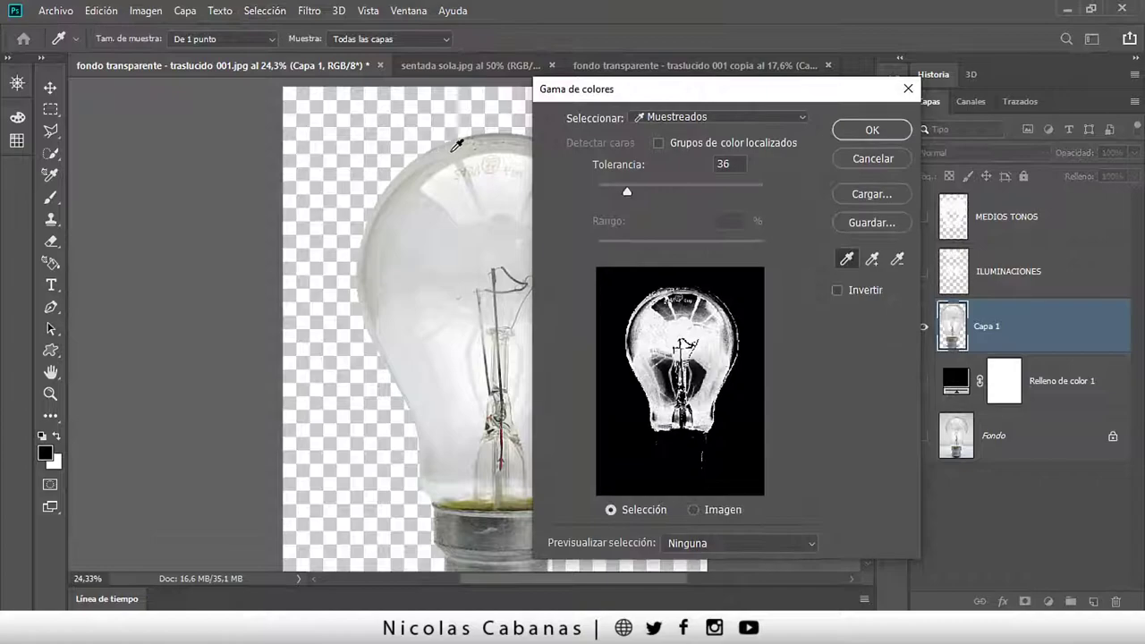
{"action": "left_click", "coordinate": [380, 224]}
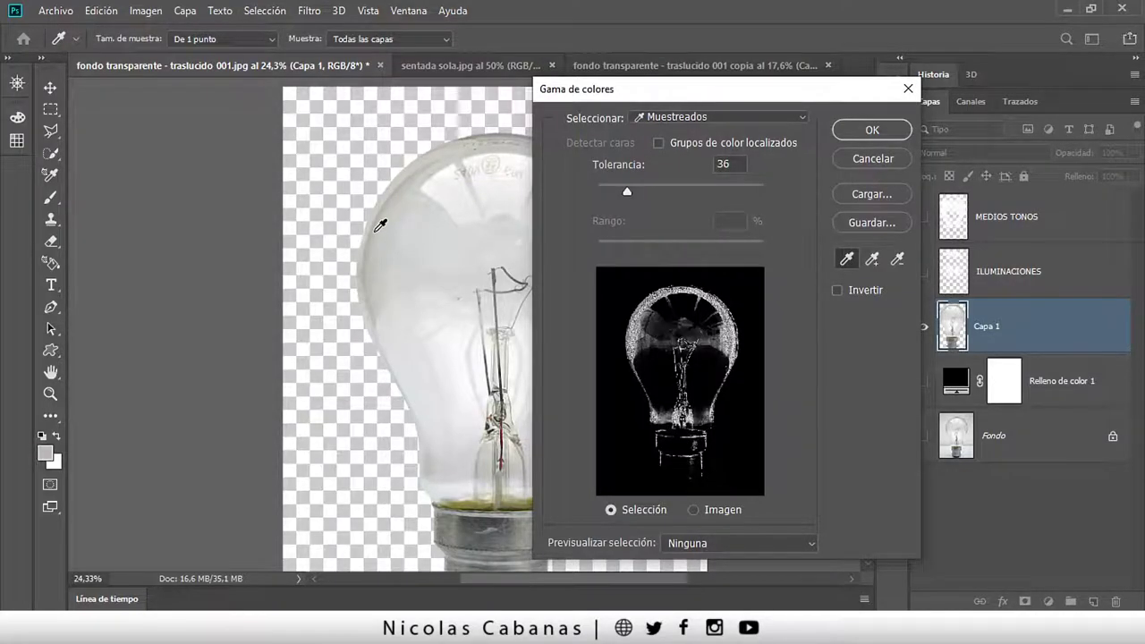
{"action": "left_click_drag", "start_coordinate": [628, 194], "coordinate": [631, 197]}
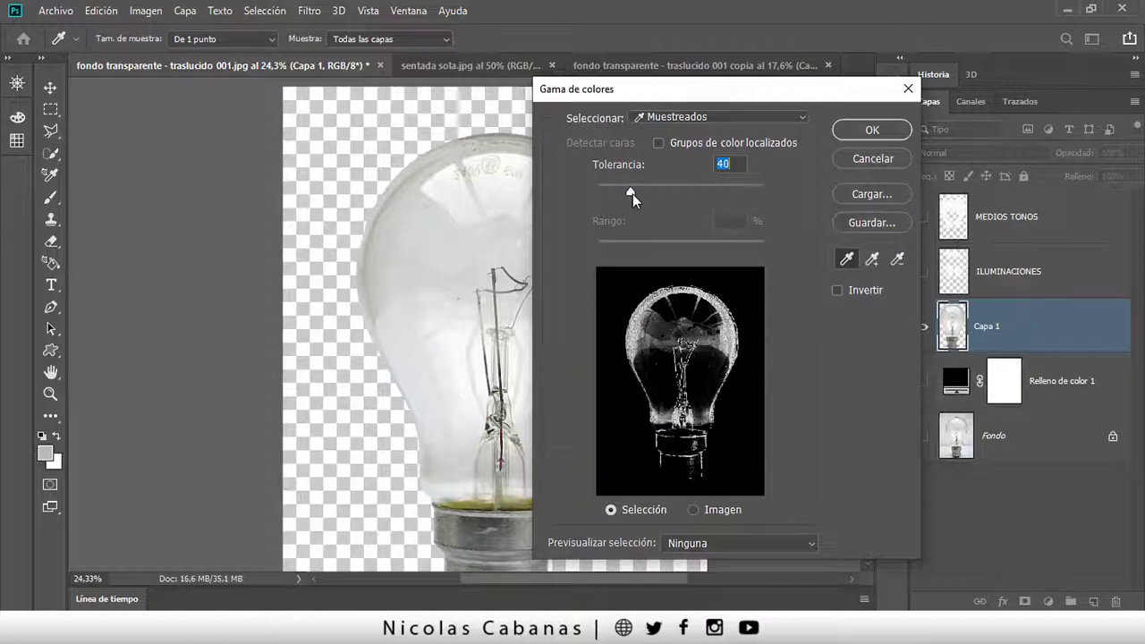
- Accept the edge colour range and fill a new top layer with it, then deselect
{"action": "left_click", "coordinate": [852, 139]}
{"action": "key", "text": "z"}
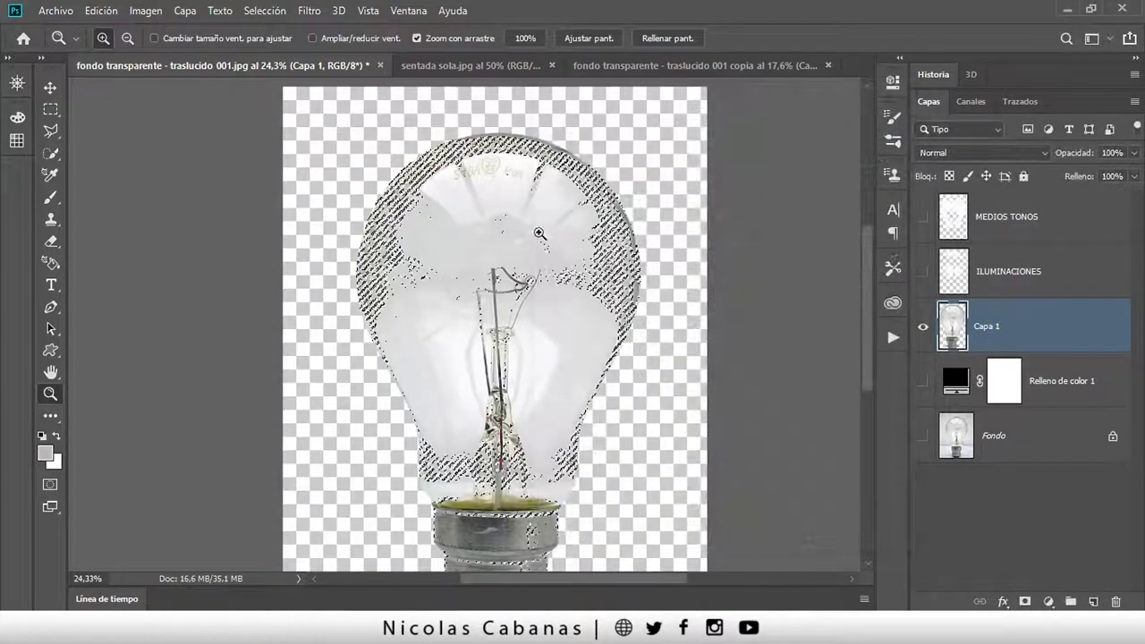
{"action": "left_click", "coordinate": [1056, 229]}
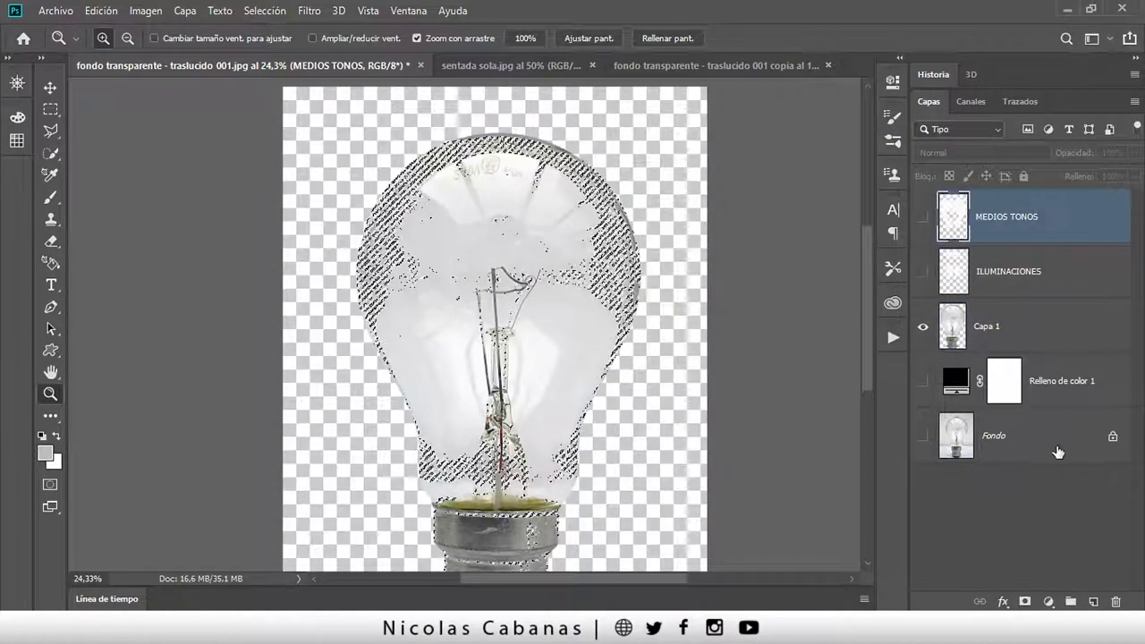
{"action": "left_click", "coordinate": [1092, 599]}
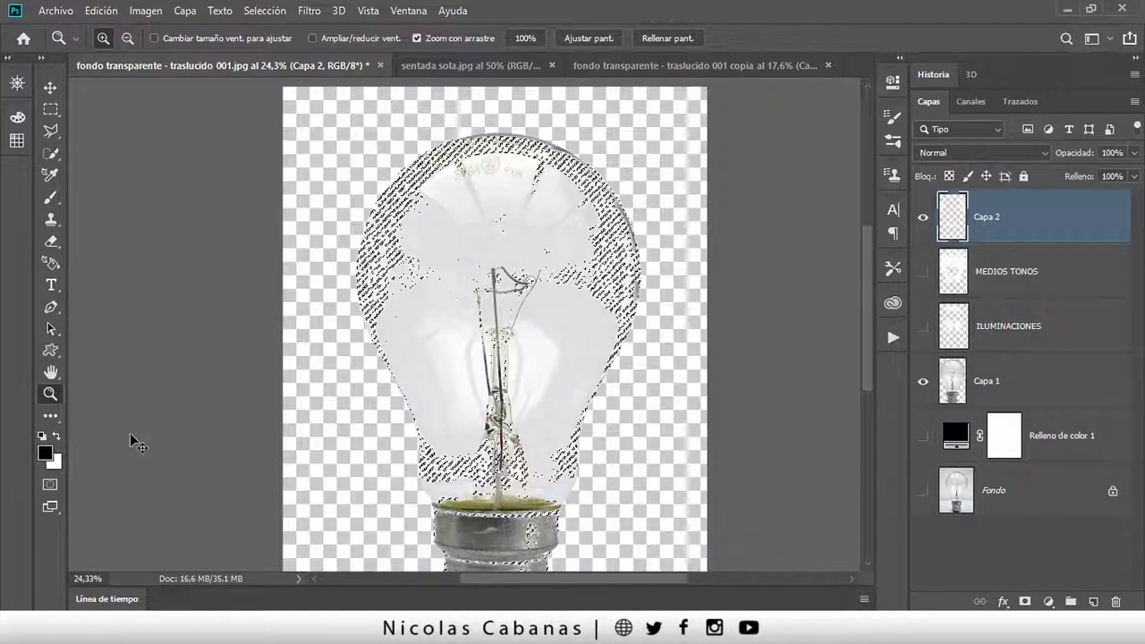
{"action": "key", "text": "ctrl+d"}
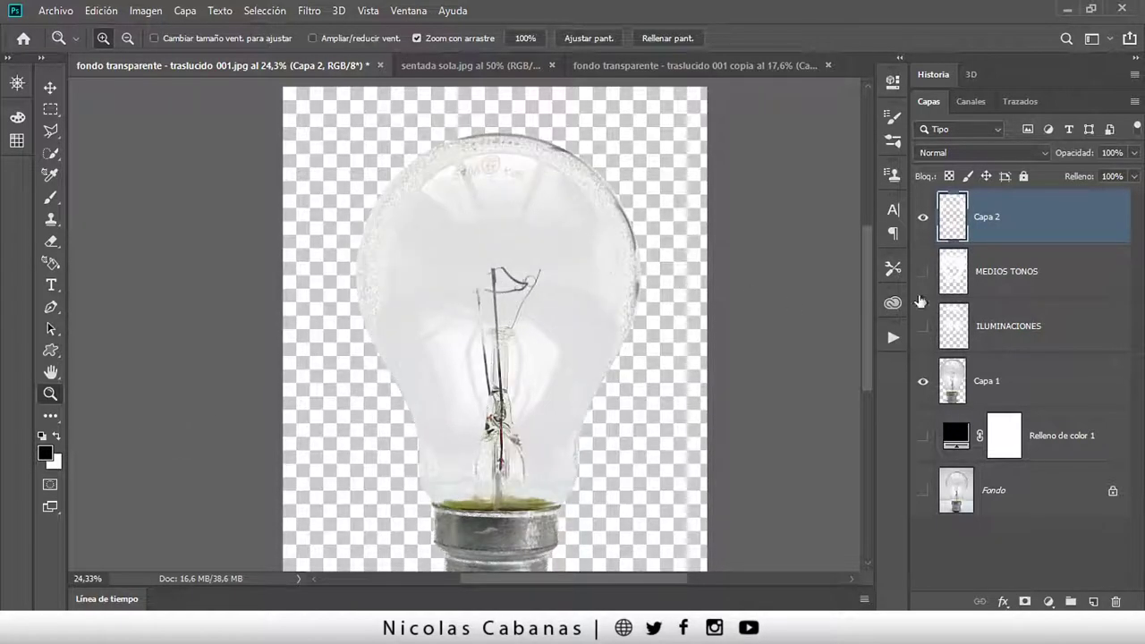
- Name the new layer sombras, hide it, and load Capa 1's bulb outline as a selection
{"action": "double_click", "coordinate": [988, 218]}
{"action": "type", "text": "sombras"}
{"action": "key", "text": "Return"}
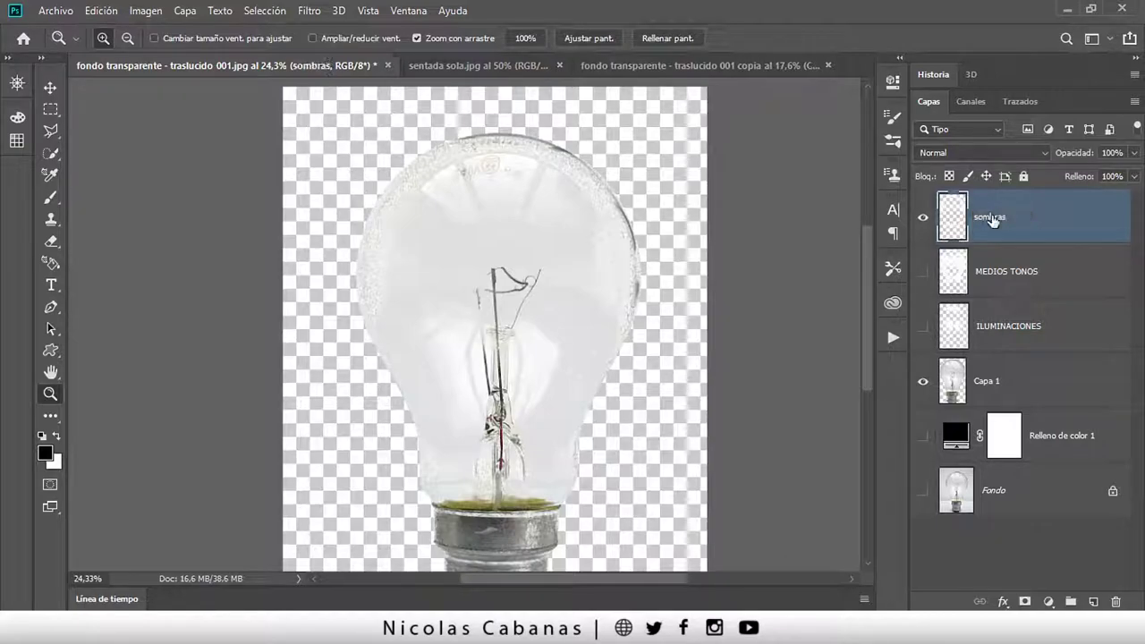
{"action": "left_click", "coordinate": [925, 224]}
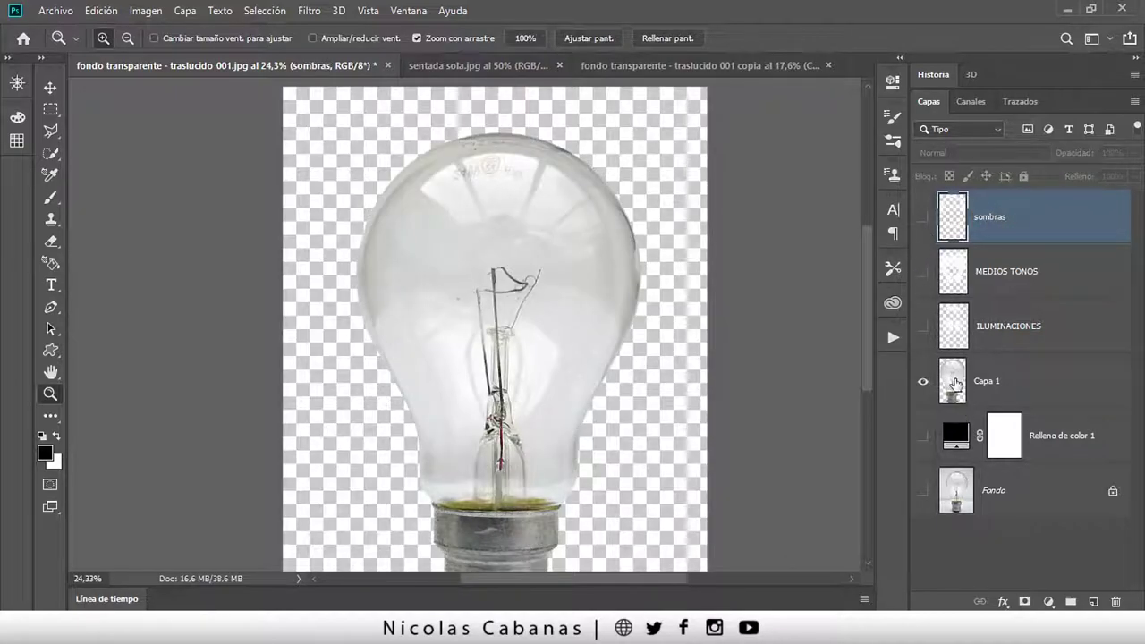
{"action": "left_click", "coordinate": [956, 383], "text": "ctrl"}
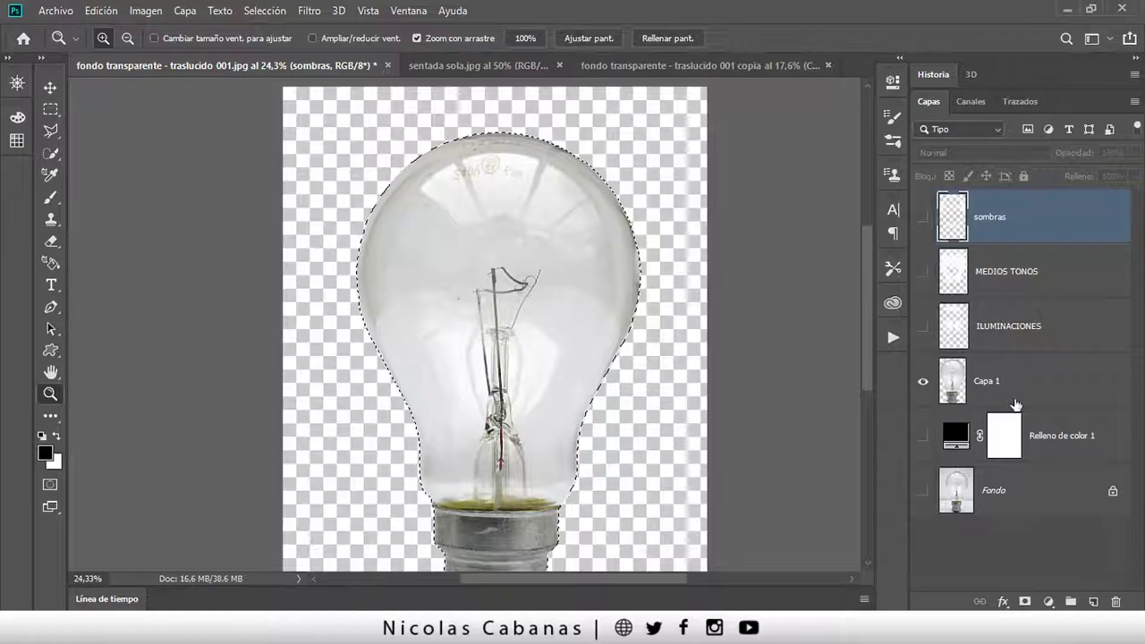
{"action": "left_click", "coordinate": [1018, 387]}
- Add a new layer above Capa 1 and fill the bulb selection with solid black
{"action": "left_click", "coordinate": [1096, 599]}
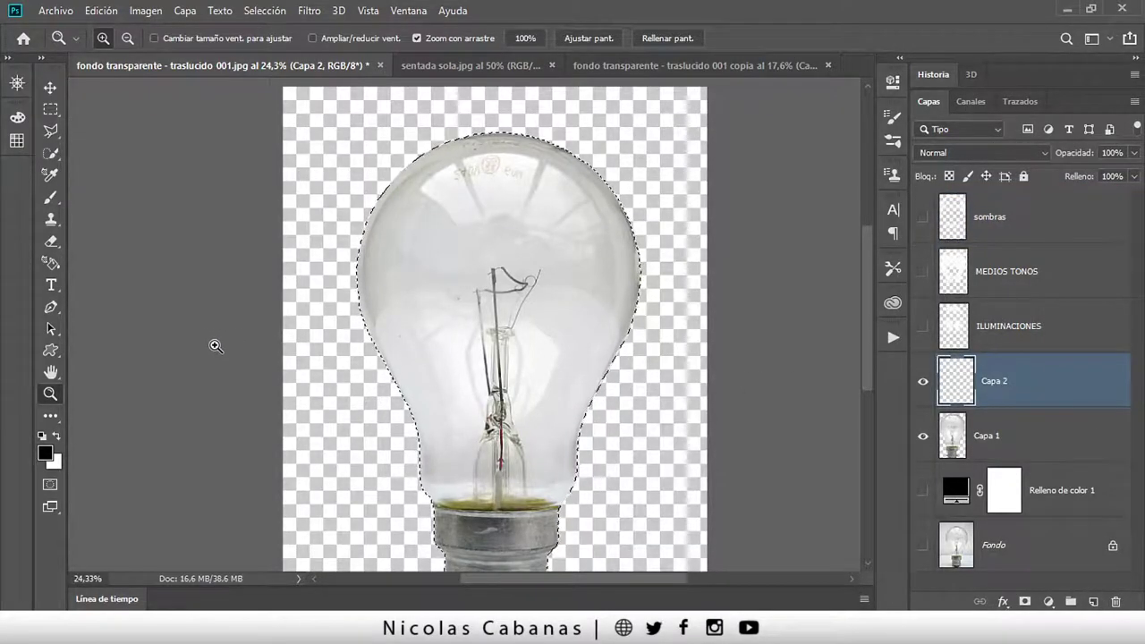
{"action": "key", "text": "alt"}
{"action": "key", "text": "alt+BackSpace"}
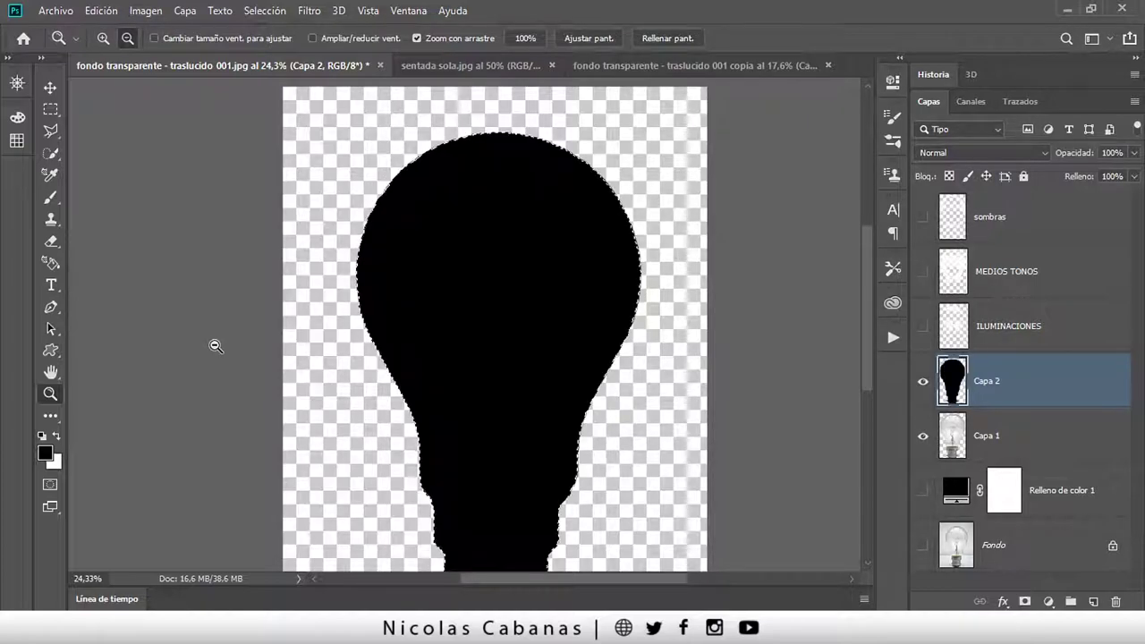
{"action": "left_click", "coordinate": [103, 13]}
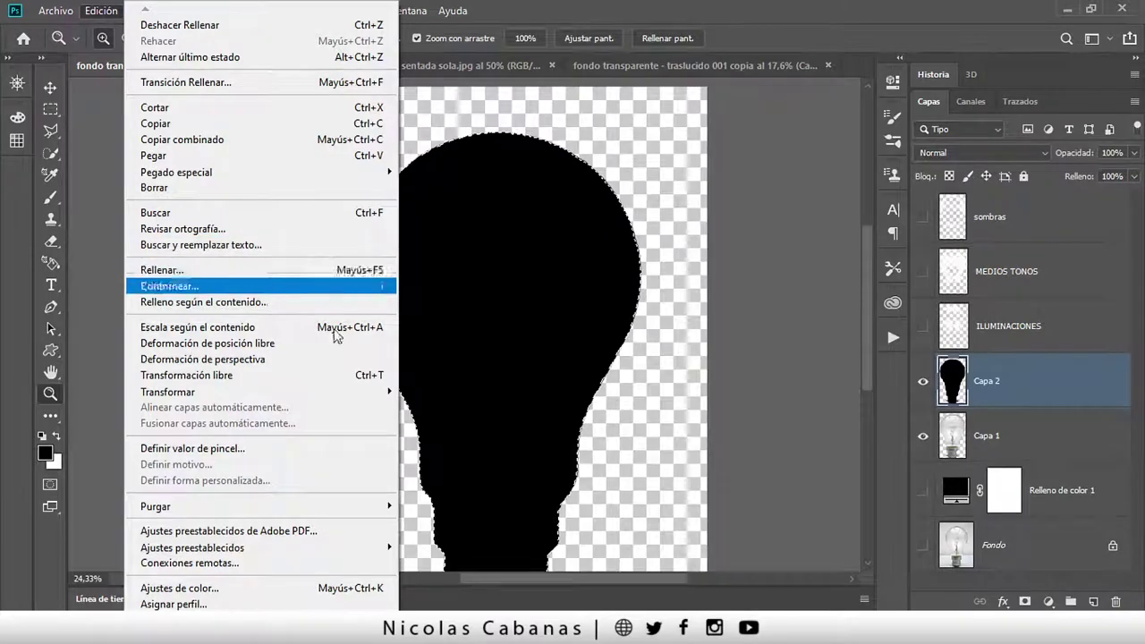
{"action": "left_click", "coordinate": [1016, 374]}
- Rename the black silhouette layer FORMA, deselect, and hide it
{"action": "double_click", "coordinate": [986, 381]}
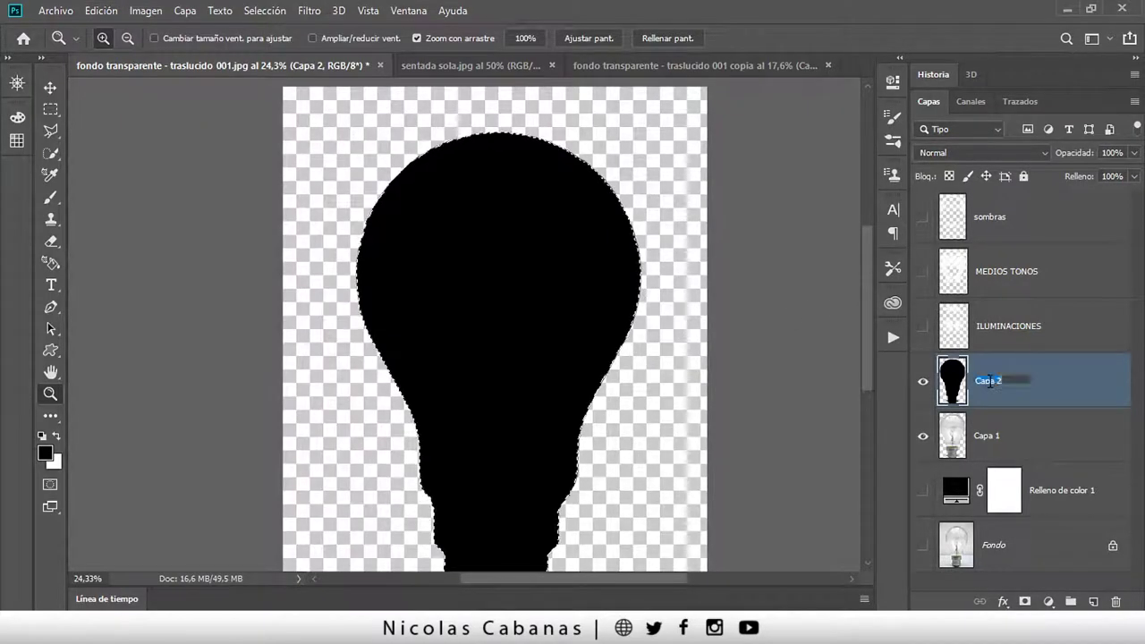
{"action": "type", "text": "FORMA"}
{"action": "key", "text": "Return"}
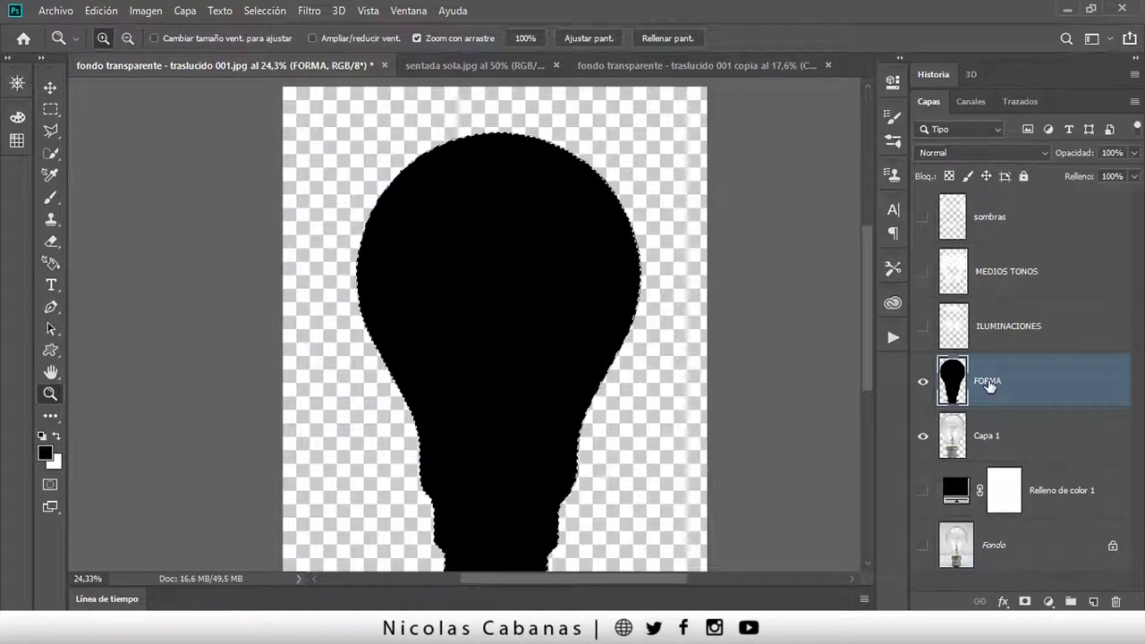
{"action": "key", "text": "ctrl+d"}
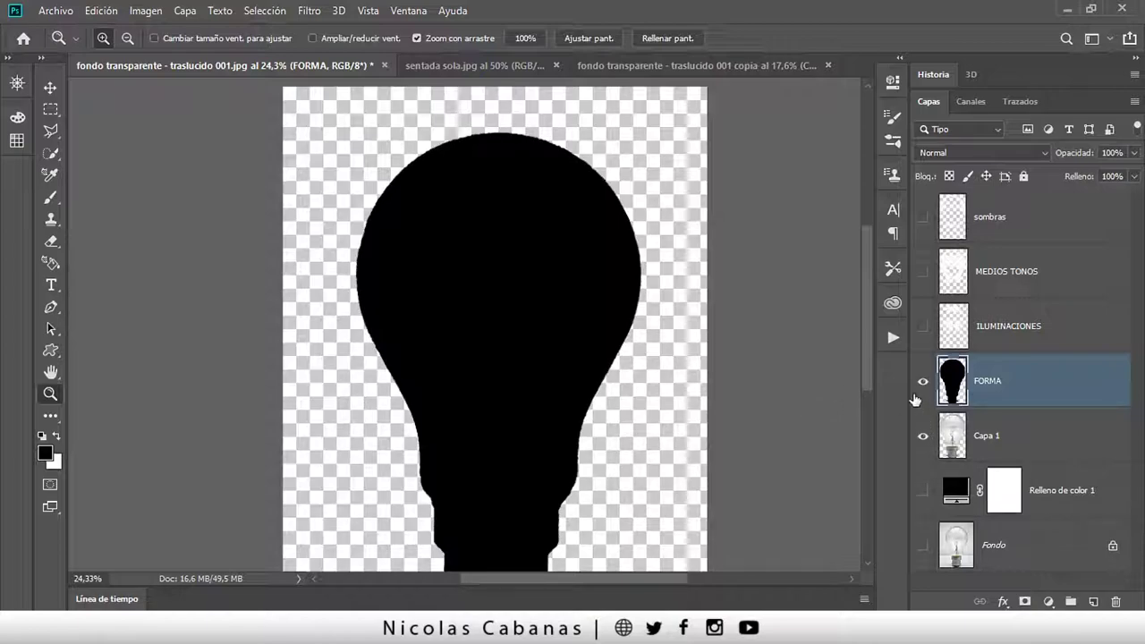
{"action": "left_click", "coordinate": [922, 383]}
{"action": "left_click_drag", "start_coordinate": [728, 385], "coordinate": [681, 394]}
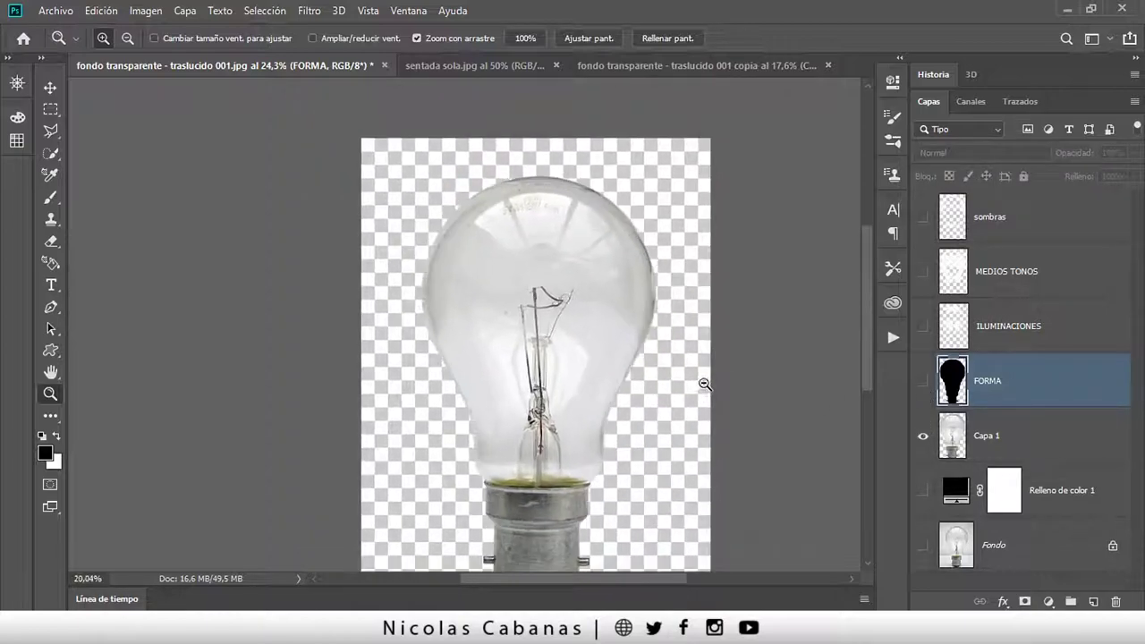
{"action": "key", "text": "v"}
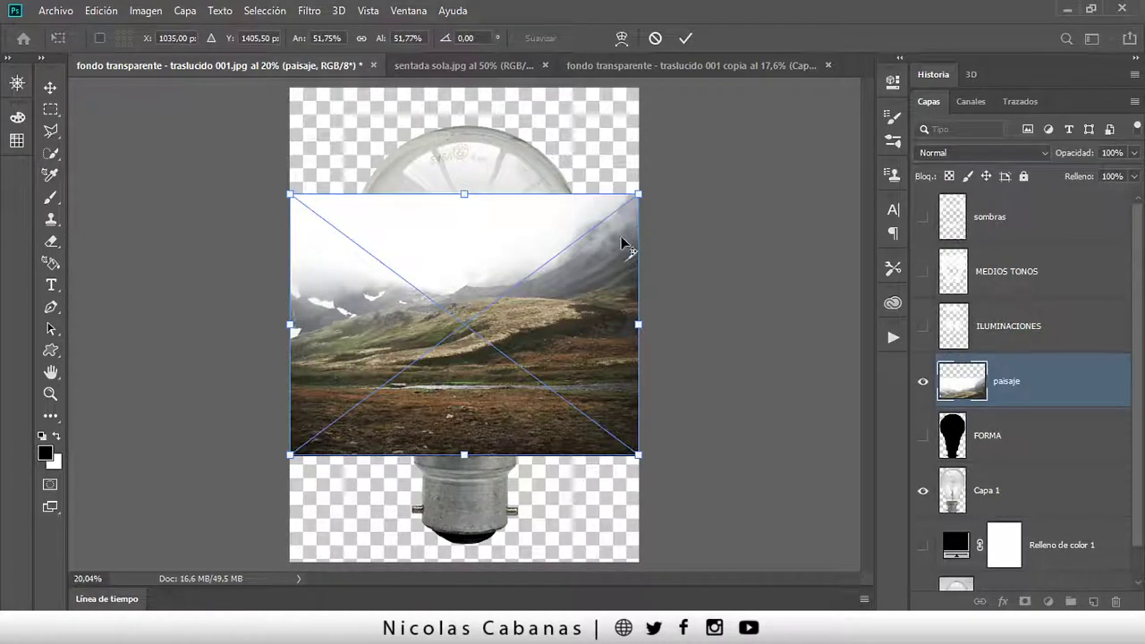
- Scale the paisaje landscape up to fill the canvas and move it beneath Capa 1
{"action": "scroll", "coordinate": [608, 243], "scroll_direction": "down", "scroll_amount": 2}
{"action": "scroll", "coordinate": [572, 258], "scroll_direction": "down", "scroll_amount": 1}
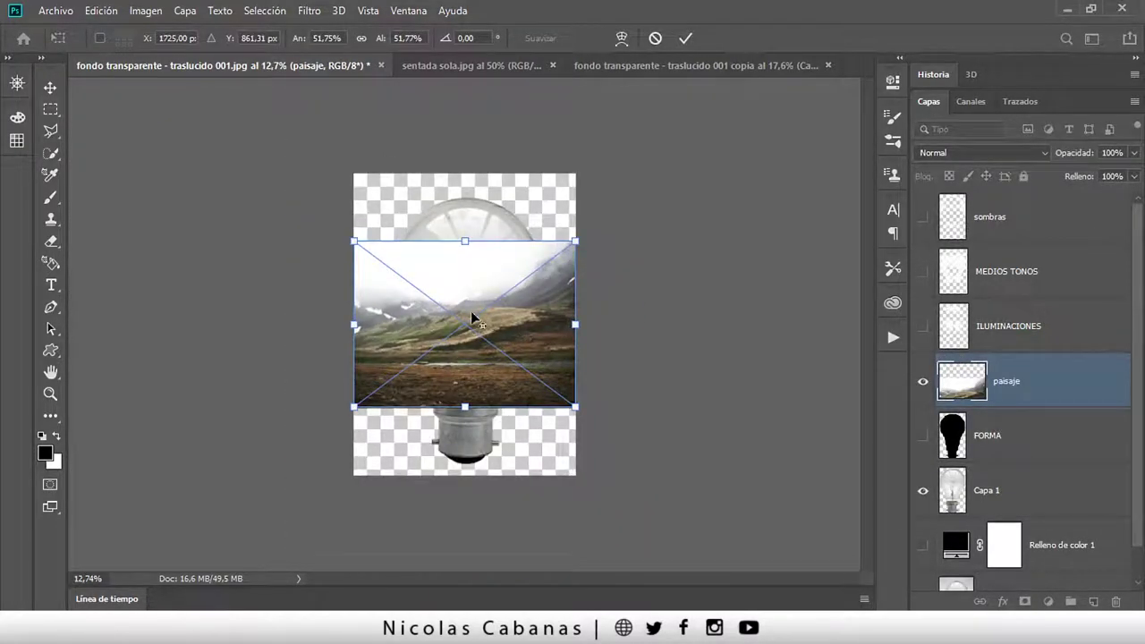
{"action": "left_click_drag", "start_coordinate": [540, 270], "coordinate": [471, 324]}
{"action": "left_click_drag", "start_coordinate": [569, 239], "coordinate": [652, 155]}
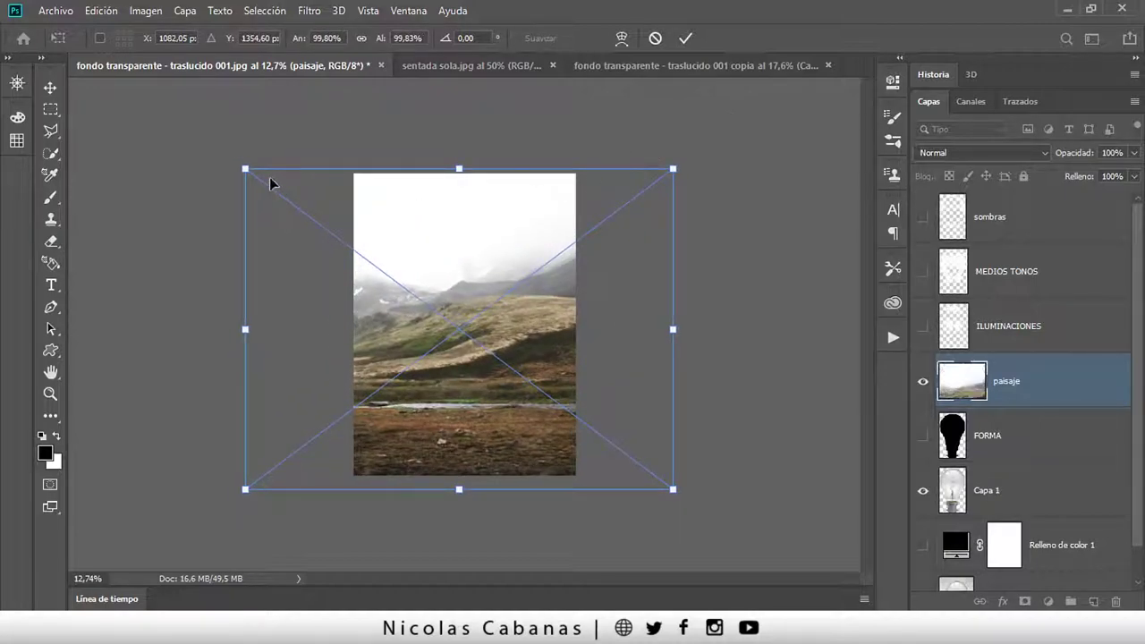
{"action": "mouse_move", "coordinate": [1005, 380]}
{"action": "left_mouse_down"}
{"action": "mouse_move", "coordinate": [1021, 402]}
{"action": "mouse_move", "coordinate": [1023, 504]}
{"action": "left_mouse_up"}
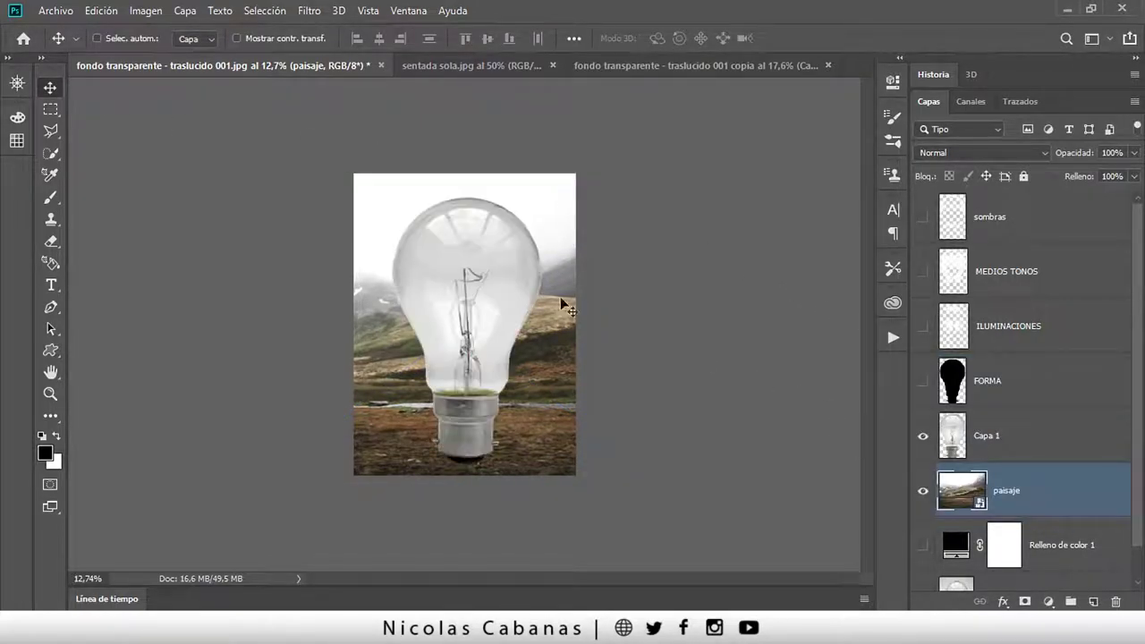
- Move the FORMA layer below Capa 1 and leave it hidden
{"action": "key", "text": "z"}
{"action": "left_click_drag", "start_coordinate": [493, 312], "coordinate": [526, 285]}
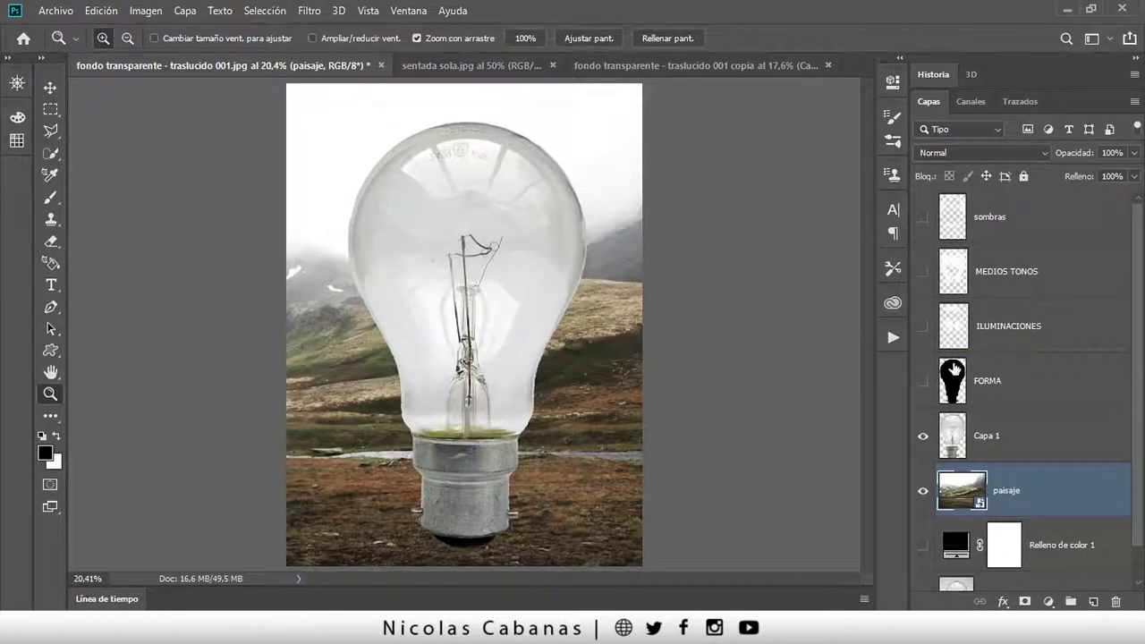
{"action": "key", "text": "v"}
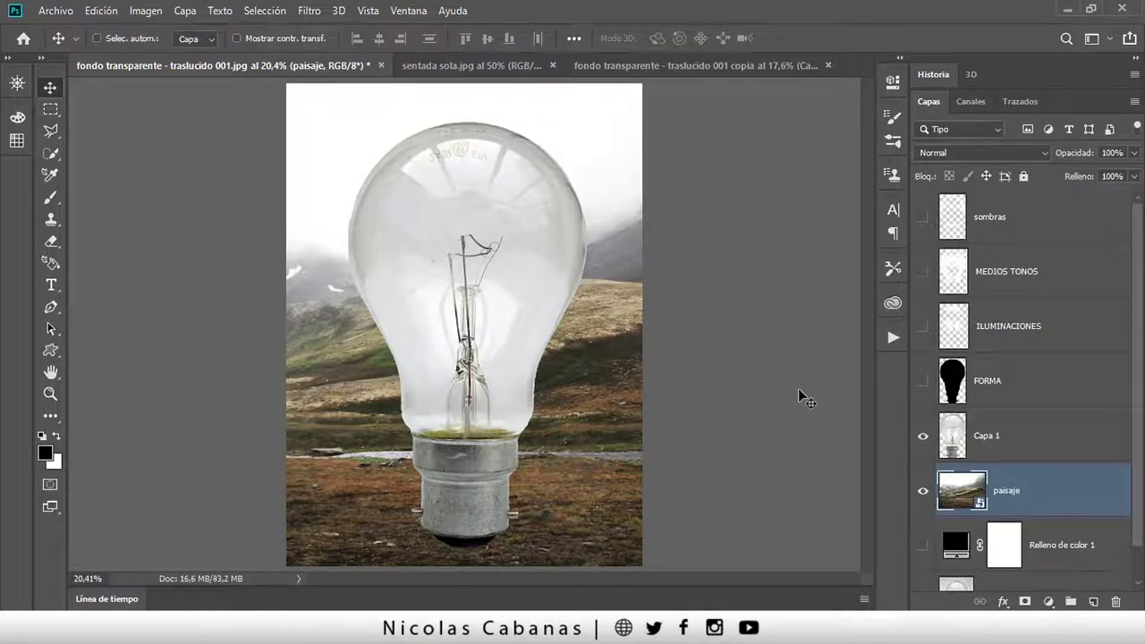
{"action": "left_click", "coordinate": [922, 381]}
{"action": "left_click_drag", "start_coordinate": [1020, 383], "coordinate": [1020, 447]}
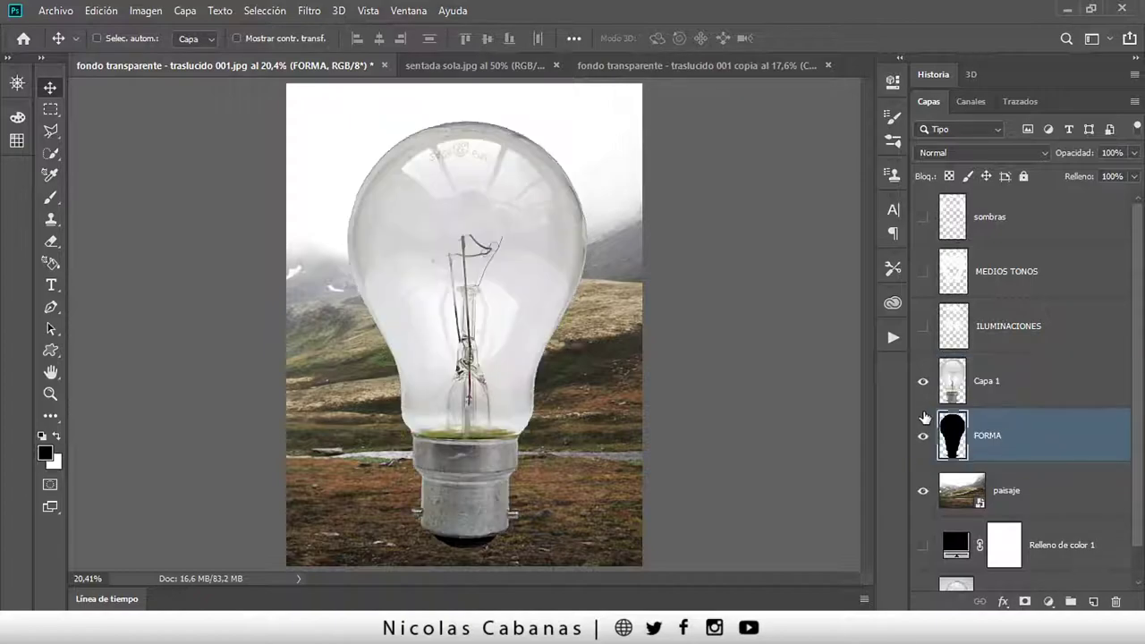
{"action": "left_click", "coordinate": [922, 436]}
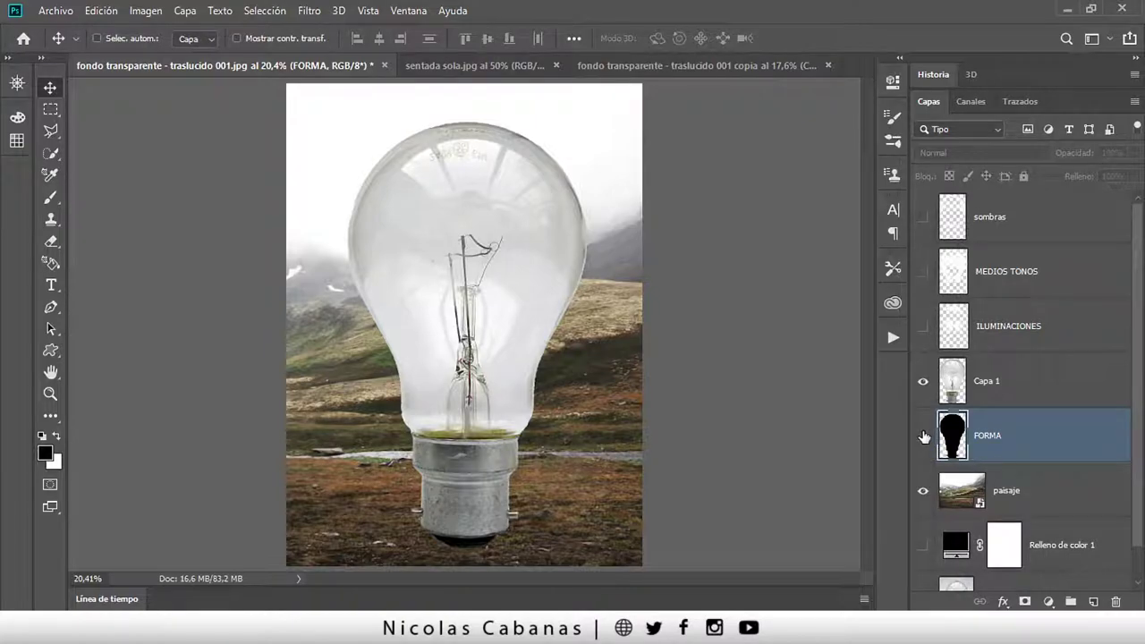
- Hide the sombras, MEDIOS TONOS and ILUMINACIONES layers and move Capa 1 to the top of the stack
{"action": "left_click", "coordinate": [927, 385]}
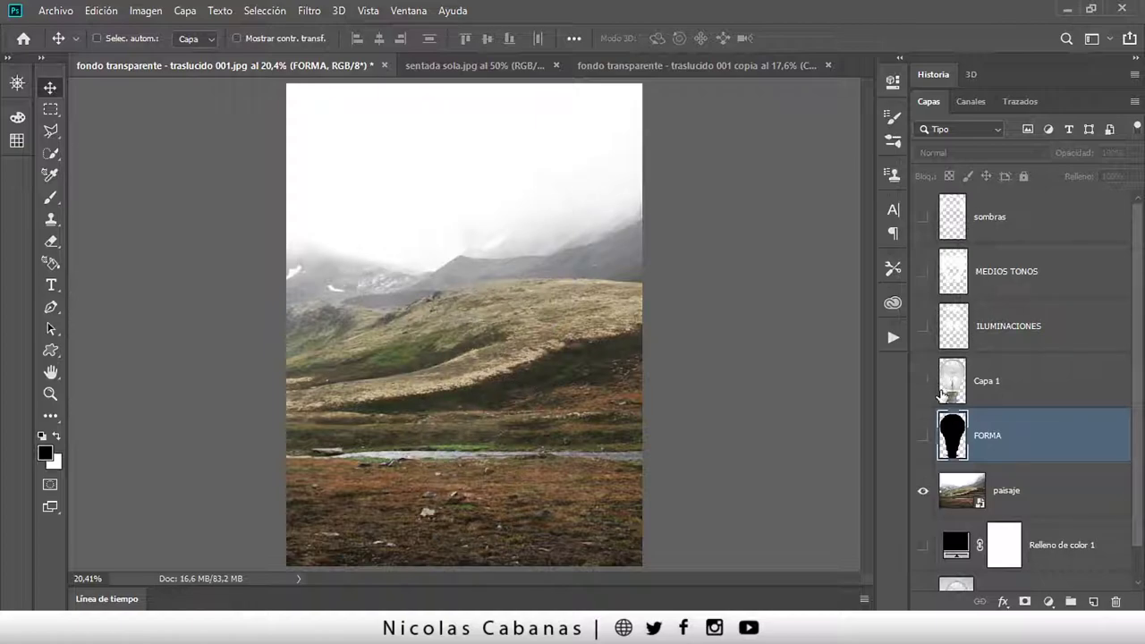
{"action": "left_click", "coordinate": [923, 327]}
{"action": "left_click", "coordinate": [922, 271]}
{"action": "left_click", "coordinate": [922, 217]}
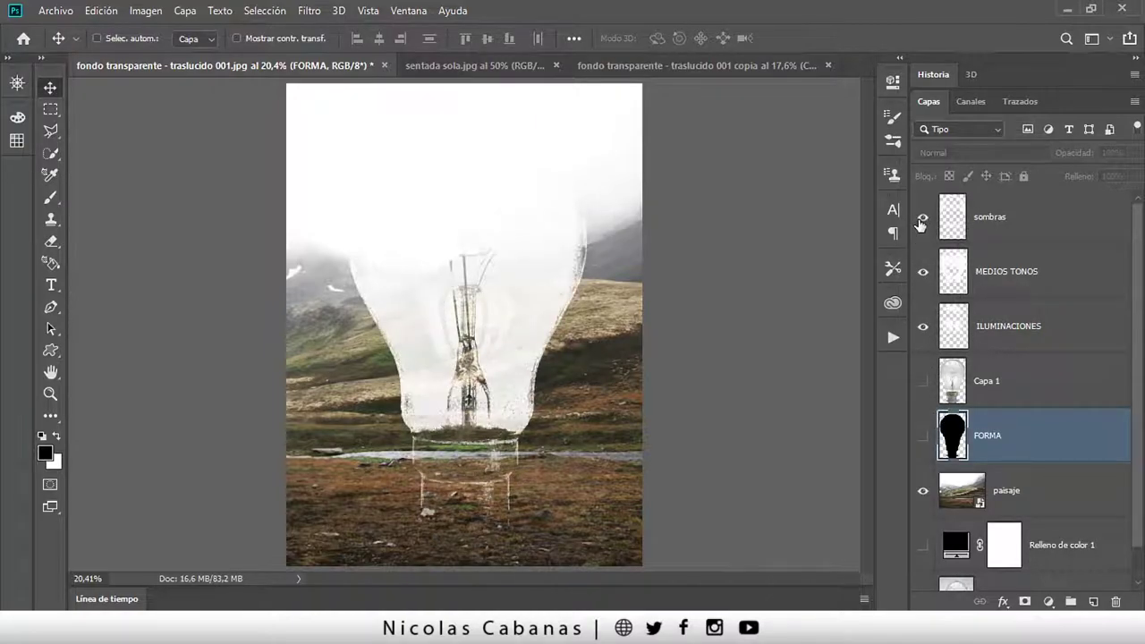
{"action": "left_click_drag", "start_coordinate": [921, 223], "coordinate": [921, 333]}
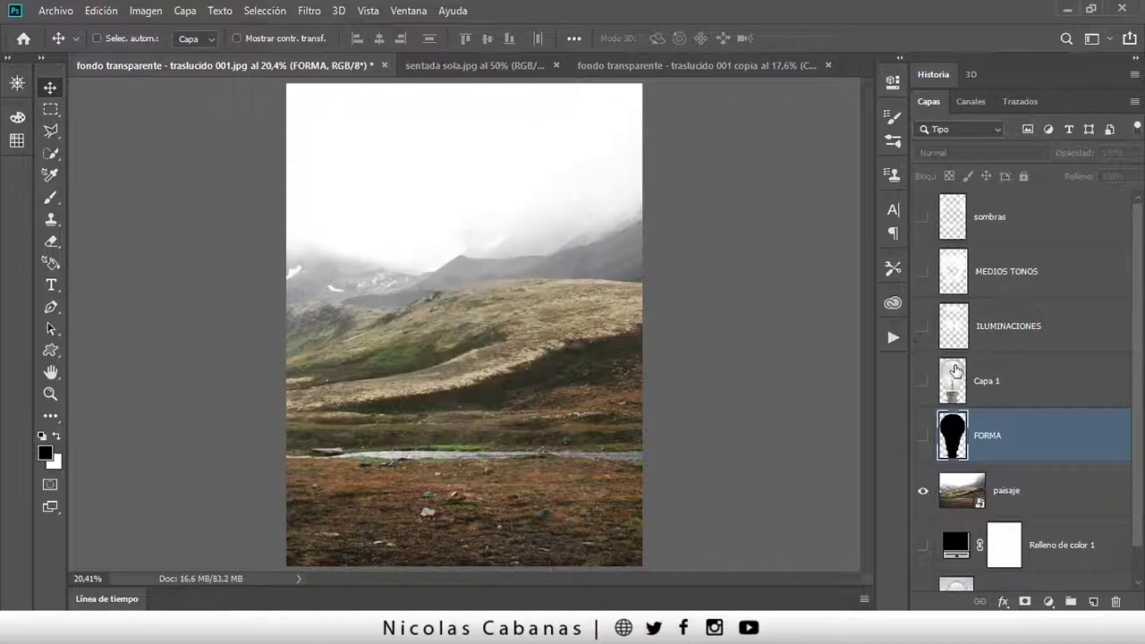
{"action": "left_click", "coordinate": [984, 380]}
{"action": "left_click", "coordinate": [922, 381]}
{"action": "left_click_drag", "start_coordinate": [1007, 394], "coordinate": [1015, 204]}
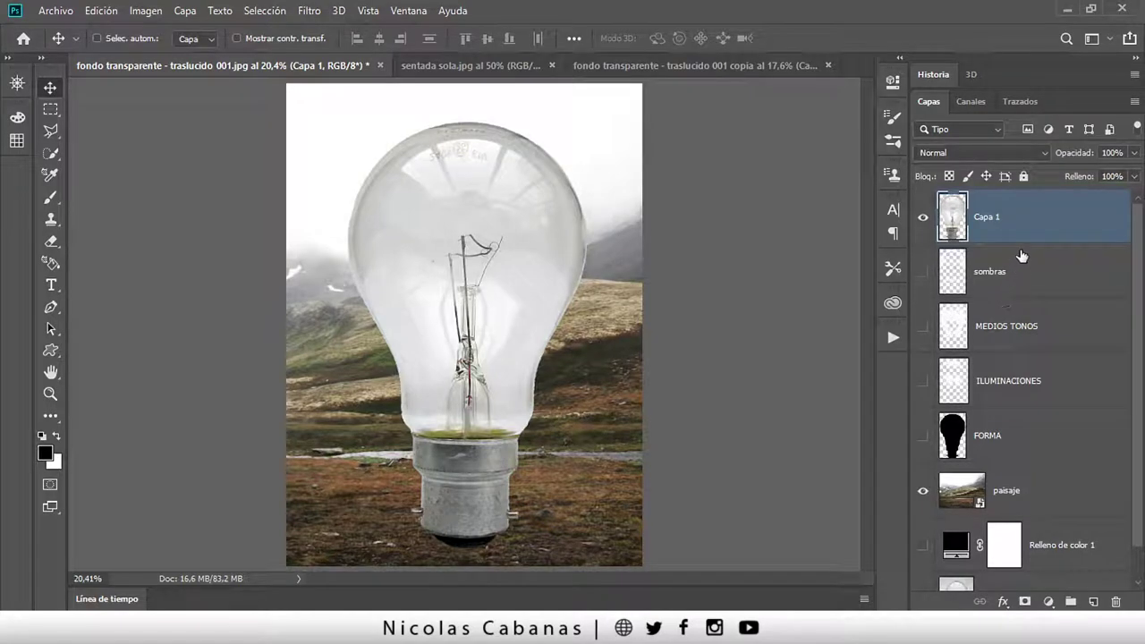
- Set Capa 1 to Multiplicar blending, show MEDIOS TONOS and ILUMINACIONES, and hide FORMA
{"action": "left_click", "coordinate": [984, 150]}
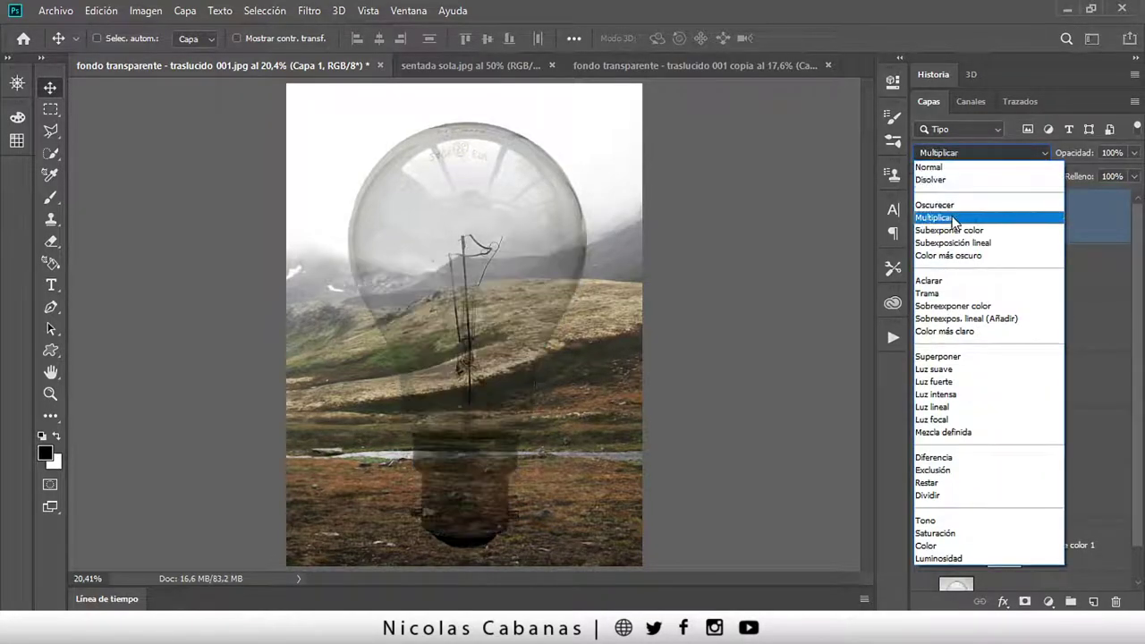
{"action": "left_click", "coordinate": [953, 218]}
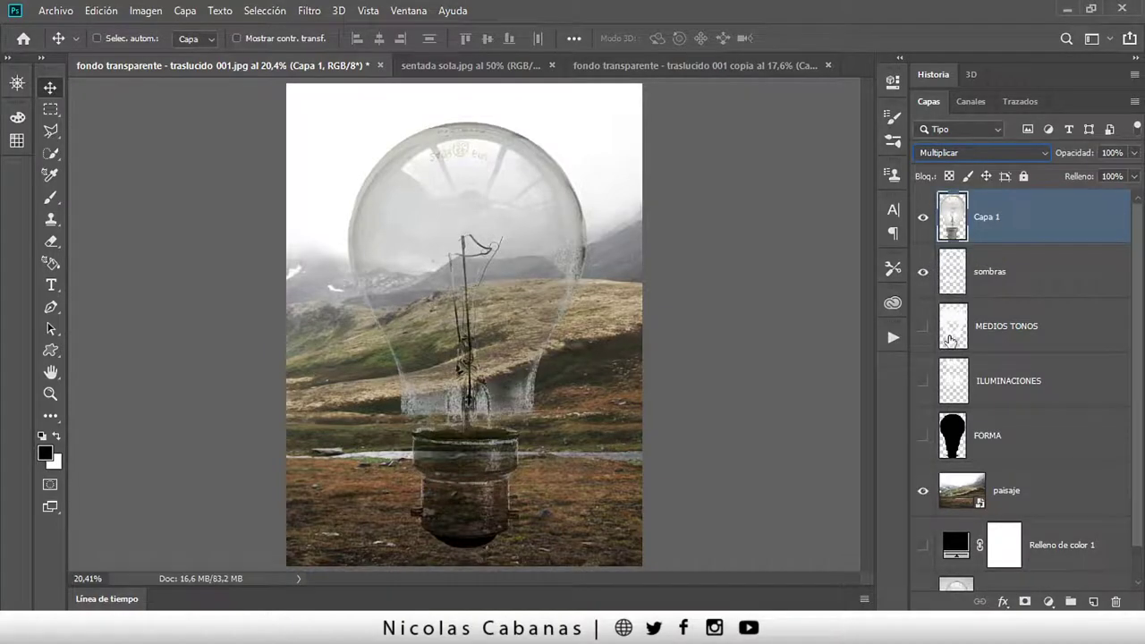
{"action": "left_click", "coordinate": [923, 328]}
{"action": "left_click", "coordinate": [923, 382]}
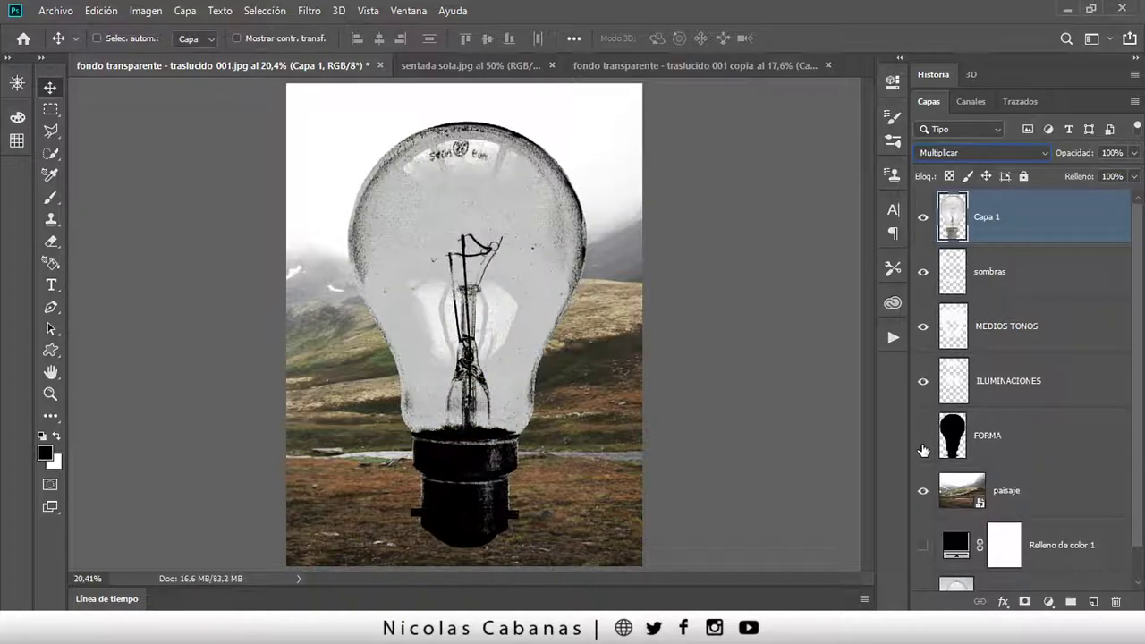
{"action": "left_click", "coordinate": [924, 450]}
{"action": "left_click", "coordinate": [954, 436]}
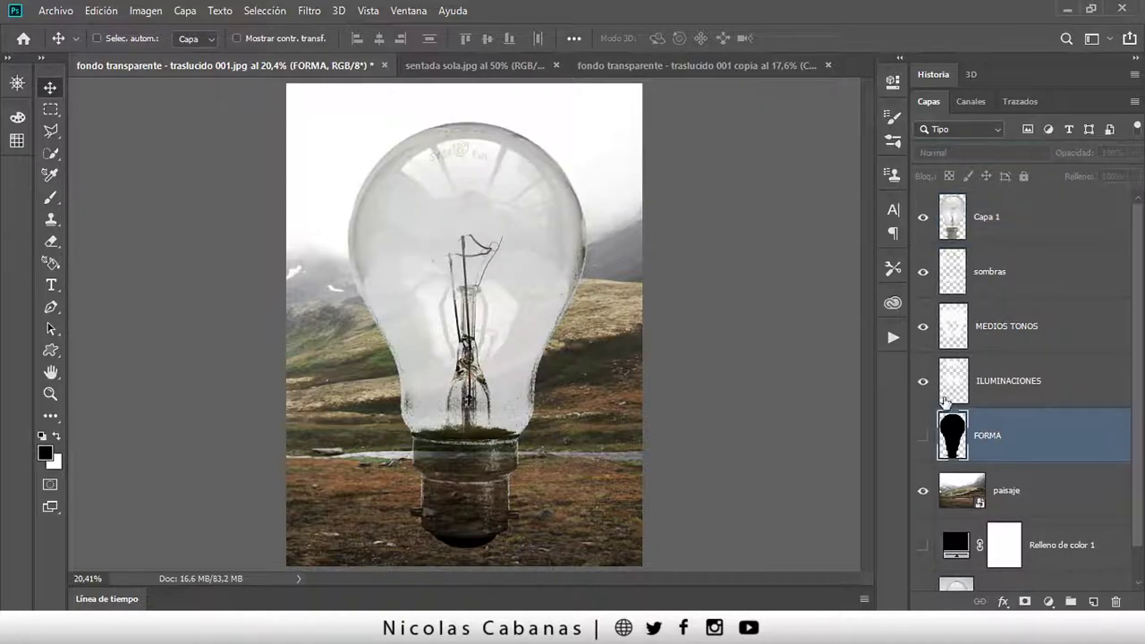
{"action": "left_click", "coordinate": [1017, 228]}
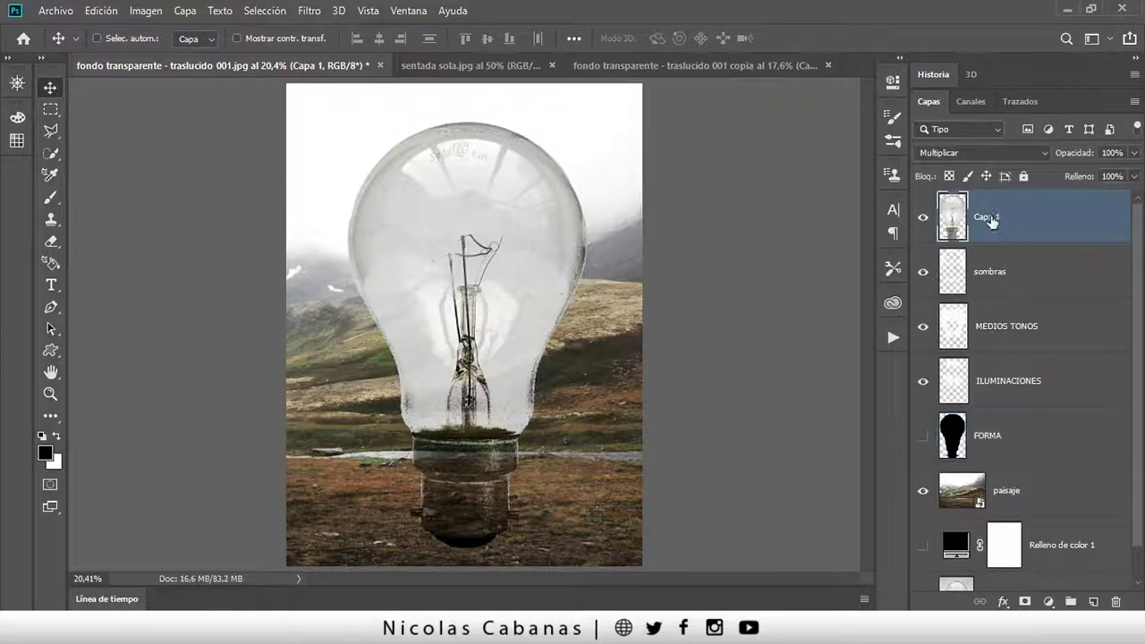
{"action": "left_click", "coordinate": [1021, 153]}
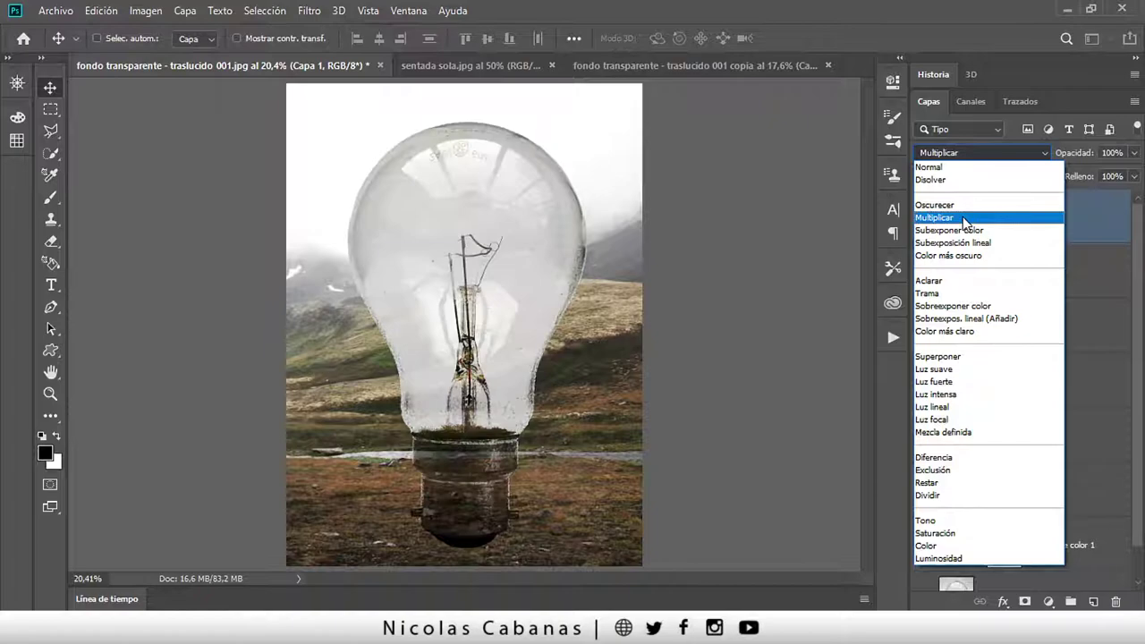
{"action": "left_click", "coordinate": [965, 221]}
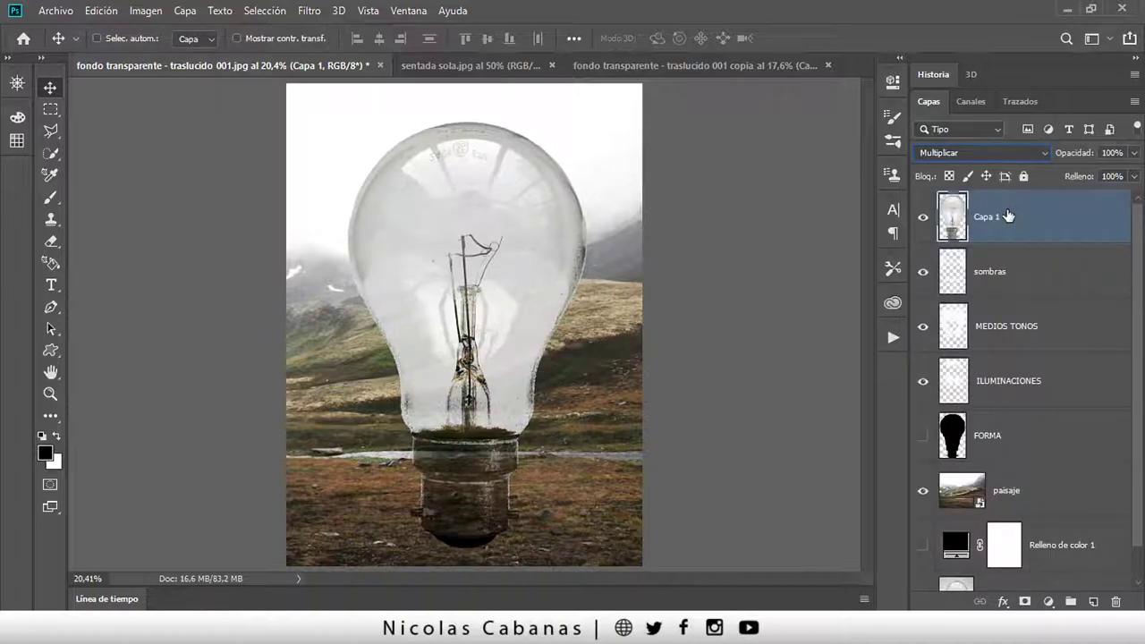
- Duplicate Capa 1 as a Normal-blend layer named BASE
{"action": "key", "text": "ctrl+j"}
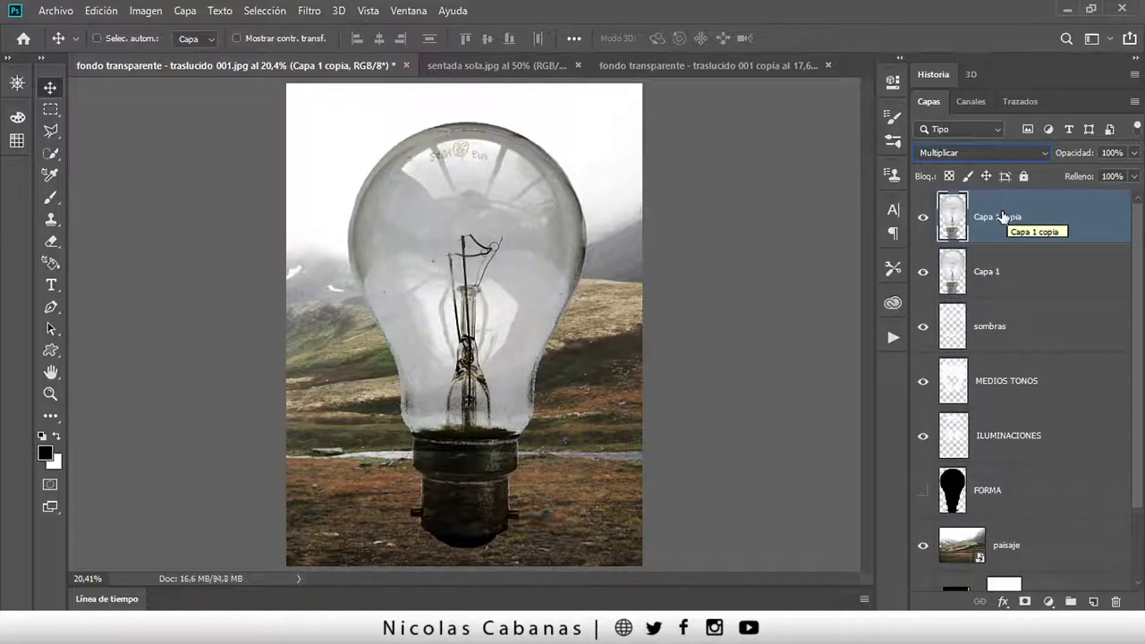
{"action": "left_click", "coordinate": [964, 154]}
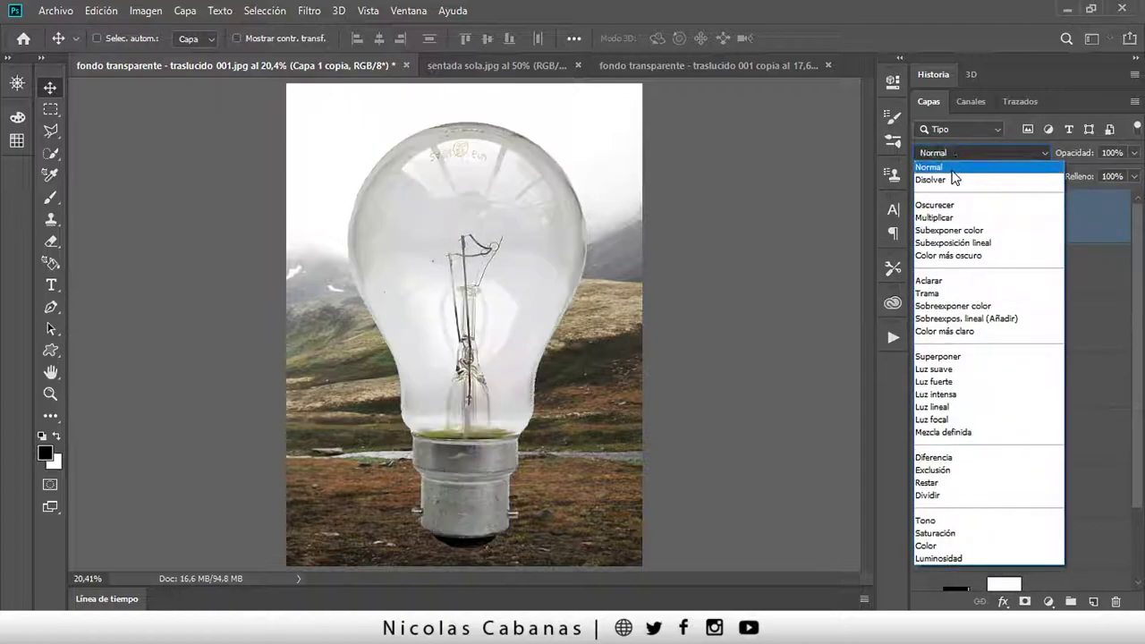
{"action": "left_click", "coordinate": [953, 170]}
{"action": "double_click", "coordinate": [996, 217]}
{"action": "type", "text": "BASE"}
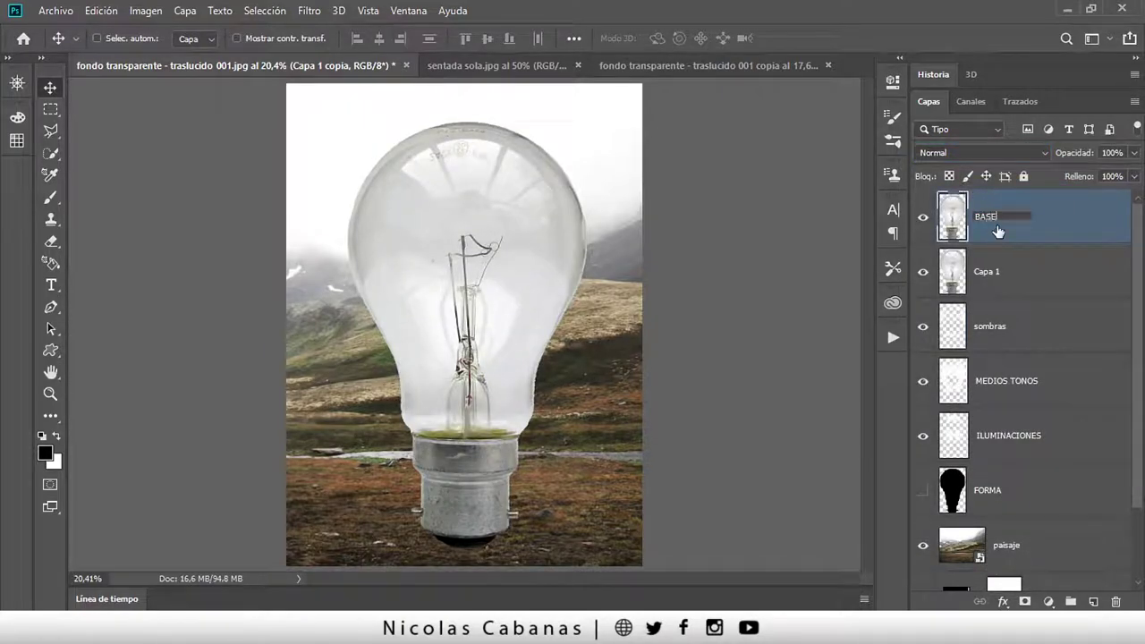
{"action": "key", "text": "Return"}
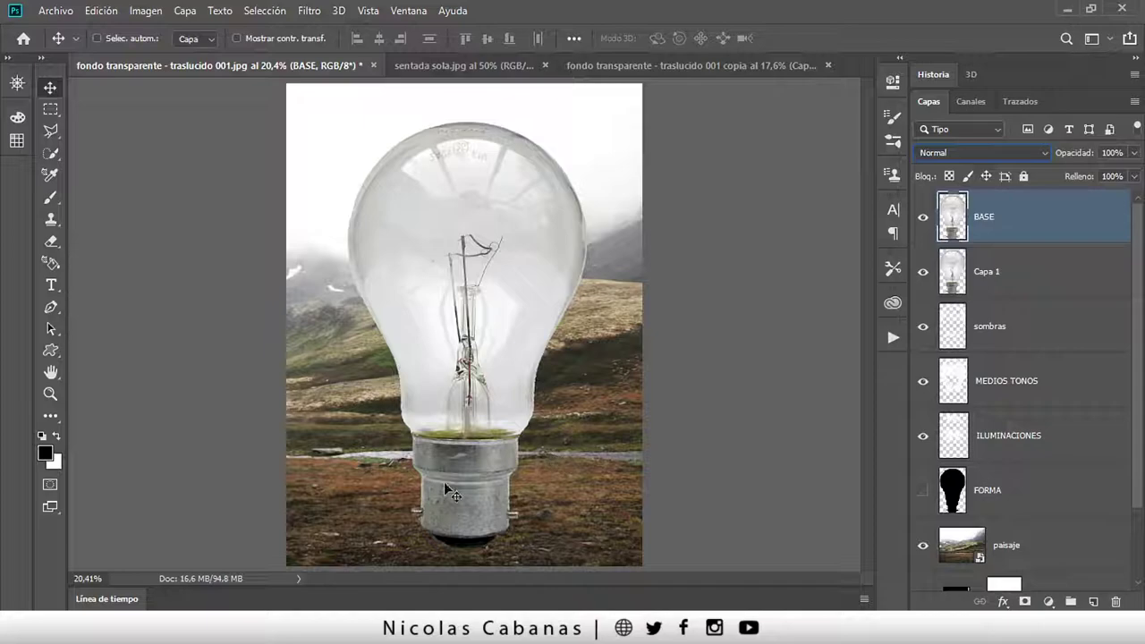
- Add a layer mask to BASE and brush over the bulb's metal base
{"action": "key", "text": "z"}
{"action": "left_click_drag", "start_coordinate": [450, 504], "coordinate": [589, 379]}
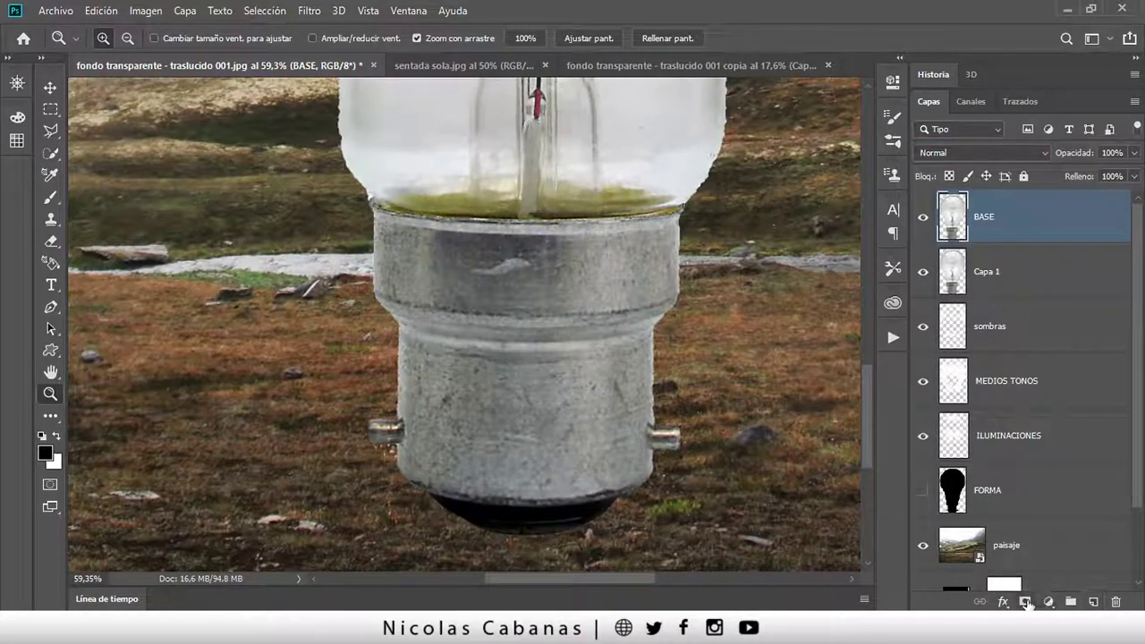
{"action": "left_click", "coordinate": [1025, 602]}
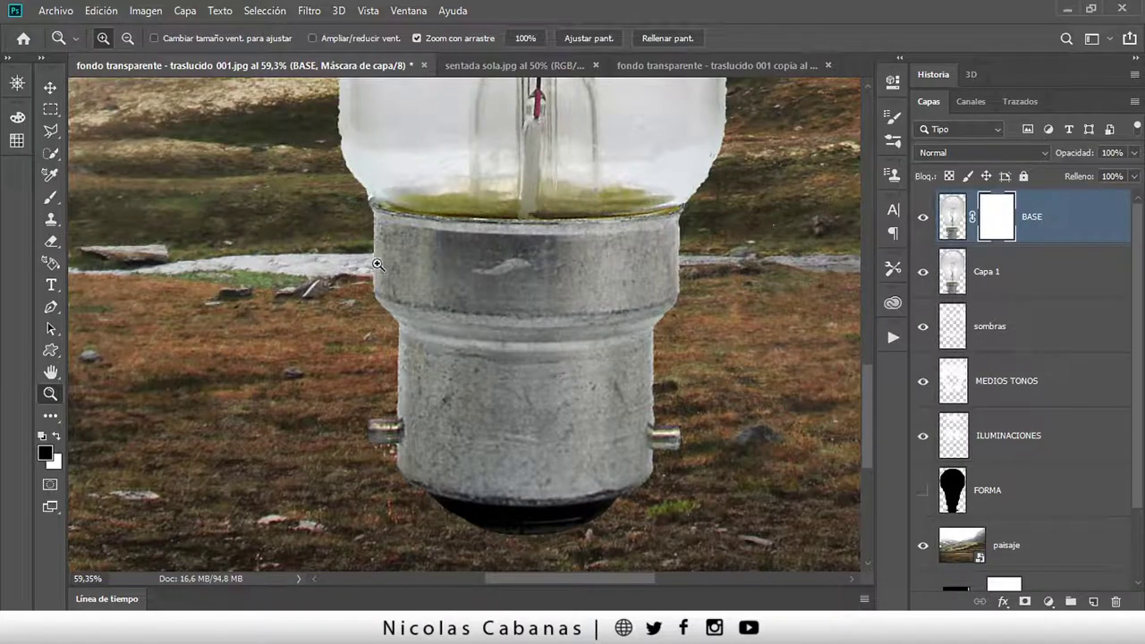
{"action": "left_click", "coordinate": [50, 195]}
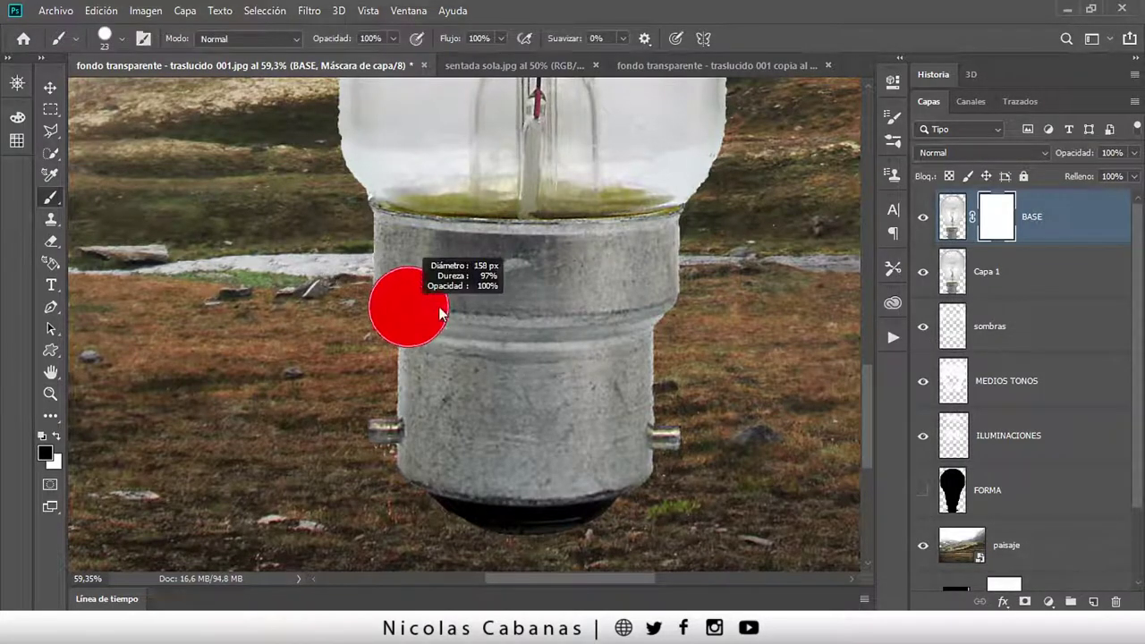
{"action": "mouse_move", "coordinate": [411, 293]}
{"action": "left_mouse_down"}
{"action": "mouse_move", "coordinate": [507, 296]}
{"action": "mouse_move", "coordinate": [409, 268]}
{"action": "mouse_move", "coordinate": [617, 274]}
{"action": "mouse_move", "coordinate": [703, 242]}
{"action": "mouse_move", "coordinate": [524, 268]}
{"action": "mouse_move", "coordinate": [355, 256]}
{"action": "mouse_move", "coordinate": [345, 242]}
{"action": "mouse_move", "coordinate": [325, 256]}
{"action": "mouse_move", "coordinate": [671, 301]}
{"action": "mouse_move", "coordinate": [542, 414]}
{"action": "mouse_move", "coordinate": [582, 429]}
{"action": "mouse_move", "coordinate": [358, 525]}
{"action": "mouse_move", "coordinate": [685, 511]}
{"action": "mouse_move", "coordinate": [687, 428]}
{"action": "left_mouse_up"}
{"action": "scroll", "coordinate": [655, 256], "scroll_direction": "up", "scroll_amount": 1}
{"action": "left_click_drag", "start_coordinate": [667, 273], "coordinate": [682, 417]}
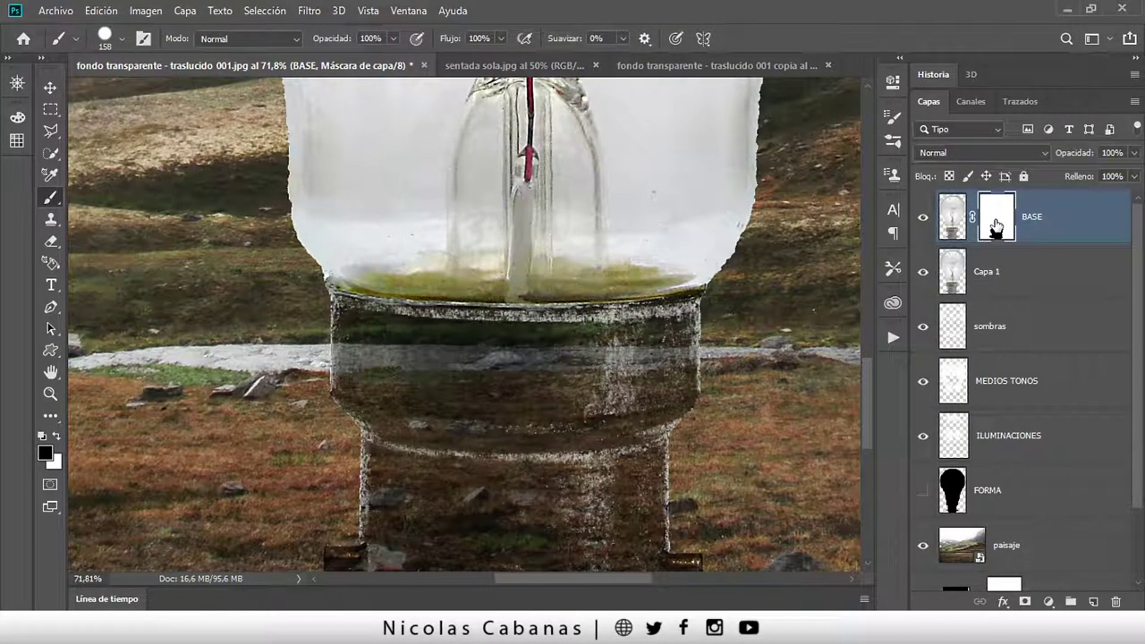
- Invert the BASE mask to black and paint the metal base back in with white
{"action": "key", "text": "ctrl+i"}
{"action": "key", "text": "x"}
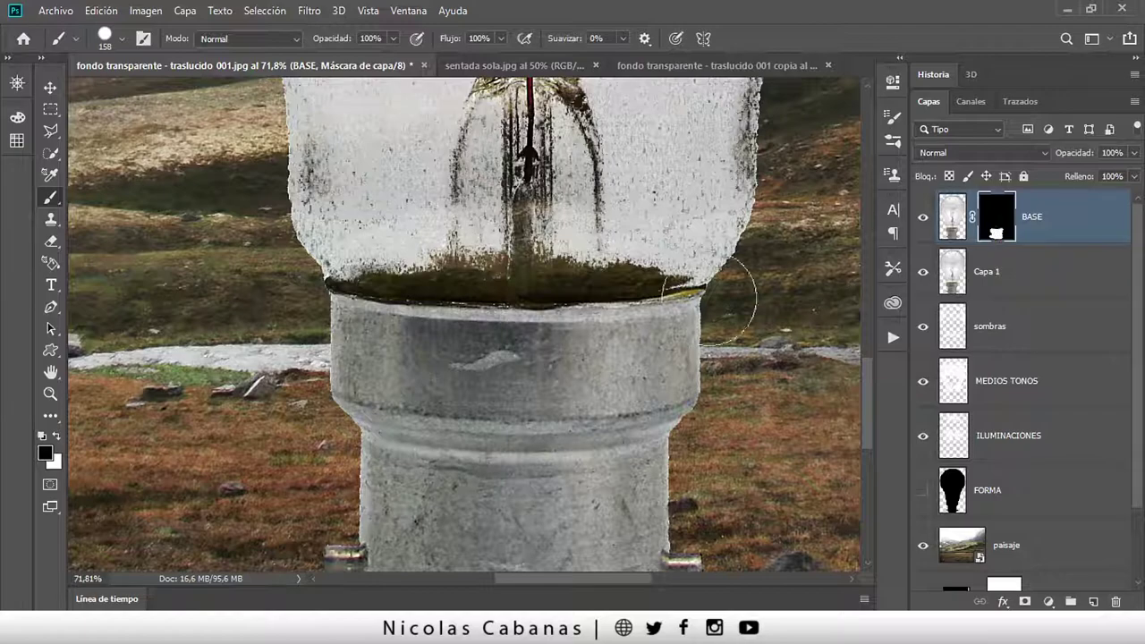
{"action": "mouse_move", "coordinate": [528, 340]}
{"action": "left_mouse_down"}
{"action": "mouse_move", "coordinate": [559, 356]}
{"action": "mouse_move", "coordinate": [505, 356]}
{"action": "left_mouse_up"}
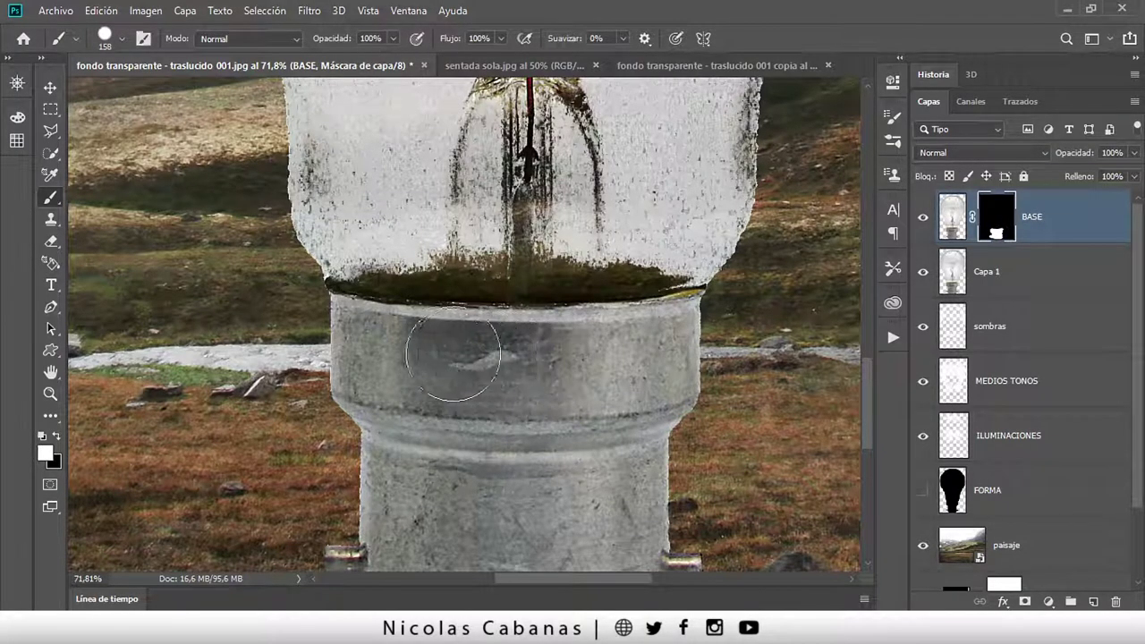
{"action": "scroll", "coordinate": [392, 364], "scroll_direction": "down", "scroll_amount": 3}
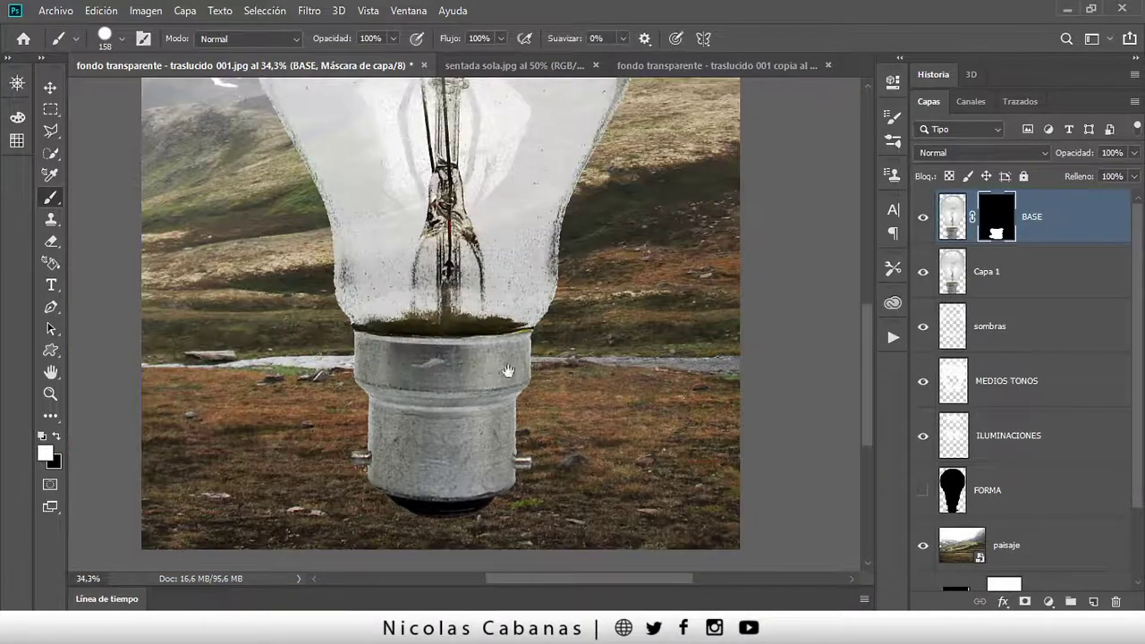
{"action": "scroll", "coordinate": [457, 462], "scroll_direction": "down", "scroll_amount": 2}
{"action": "scroll", "coordinate": [518, 340], "scroll_direction": "down", "scroll_amount": 2}
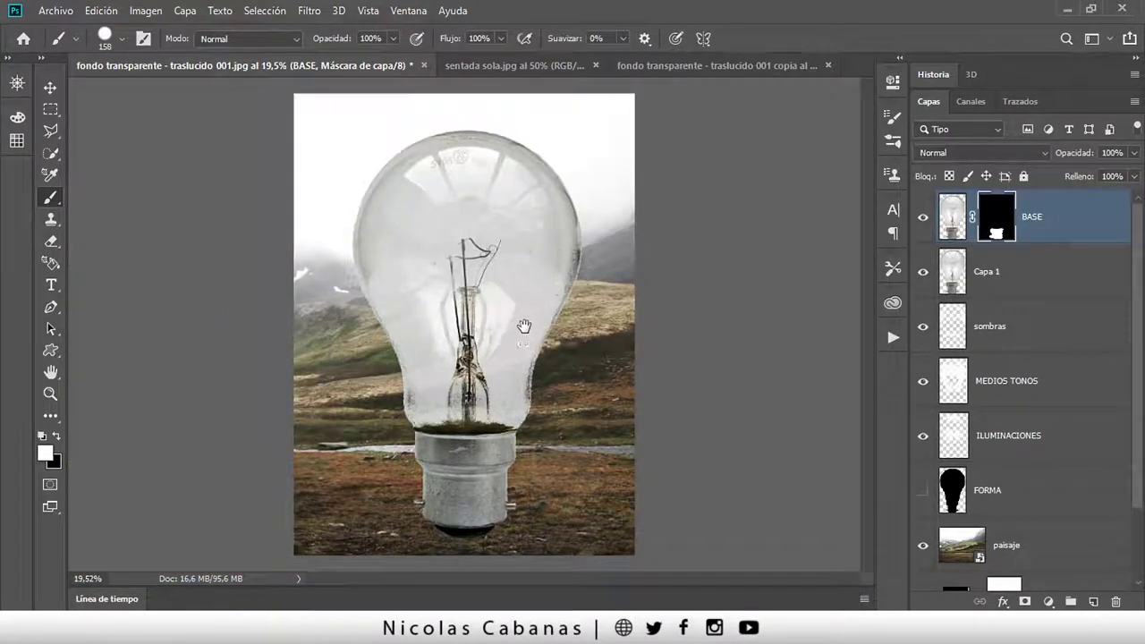
{"action": "key", "text": "v"}
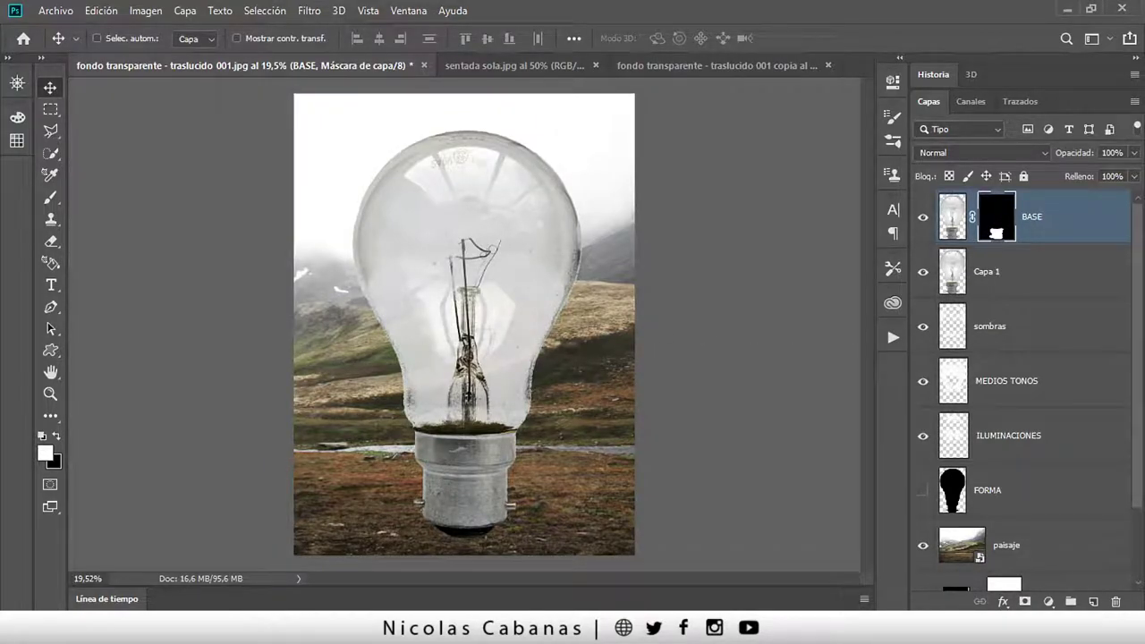
- Select the seated woman in the sentada sola photo with Quick Selection
{"action": "left_click", "coordinate": [736, 62]}
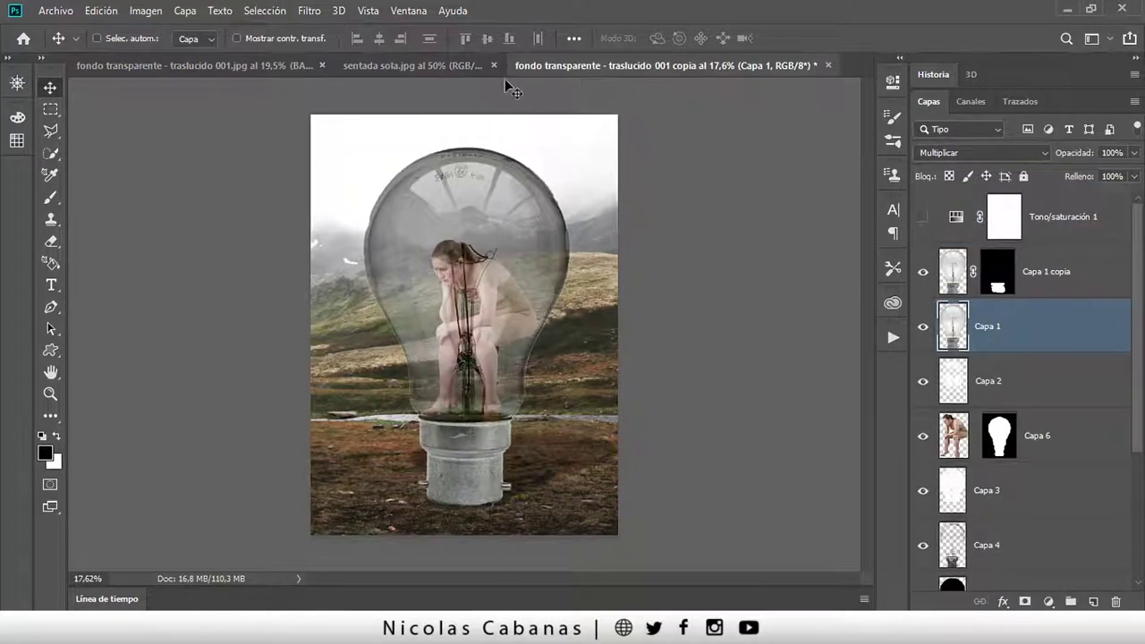
{"action": "left_click", "coordinate": [464, 62]}
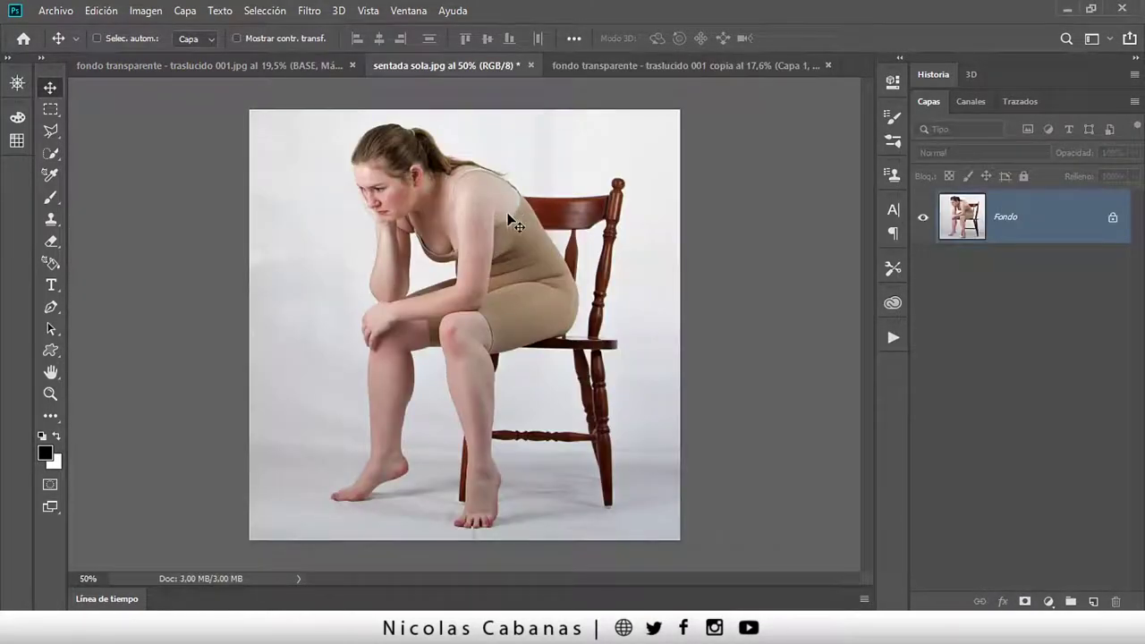
{"action": "left_click", "coordinate": [54, 152]}
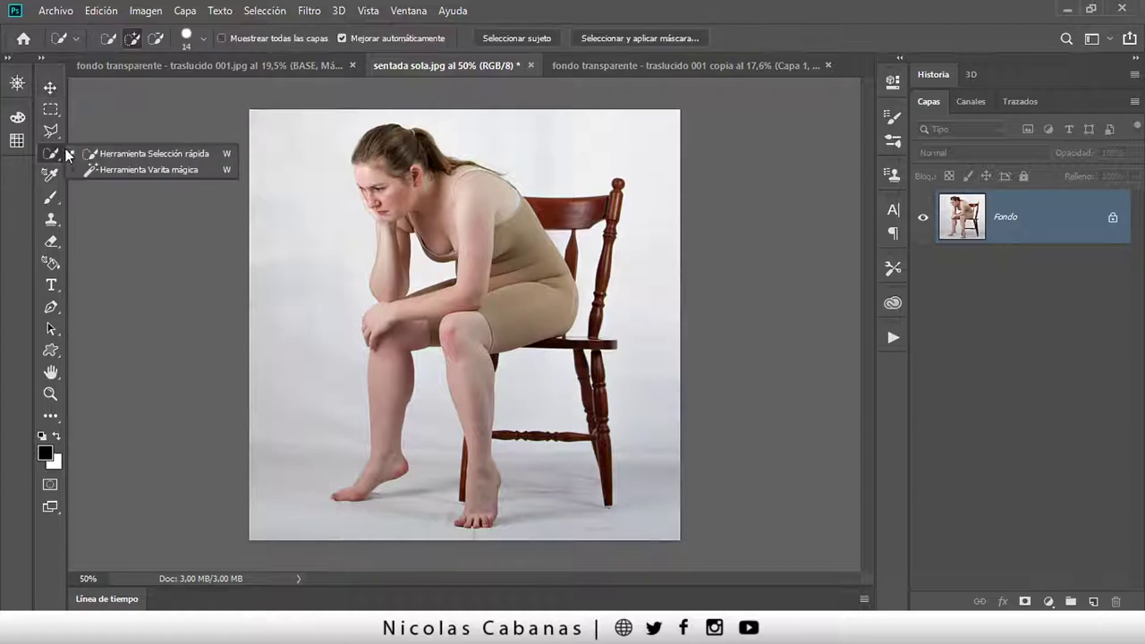
{"action": "left_click", "coordinate": [144, 155]}
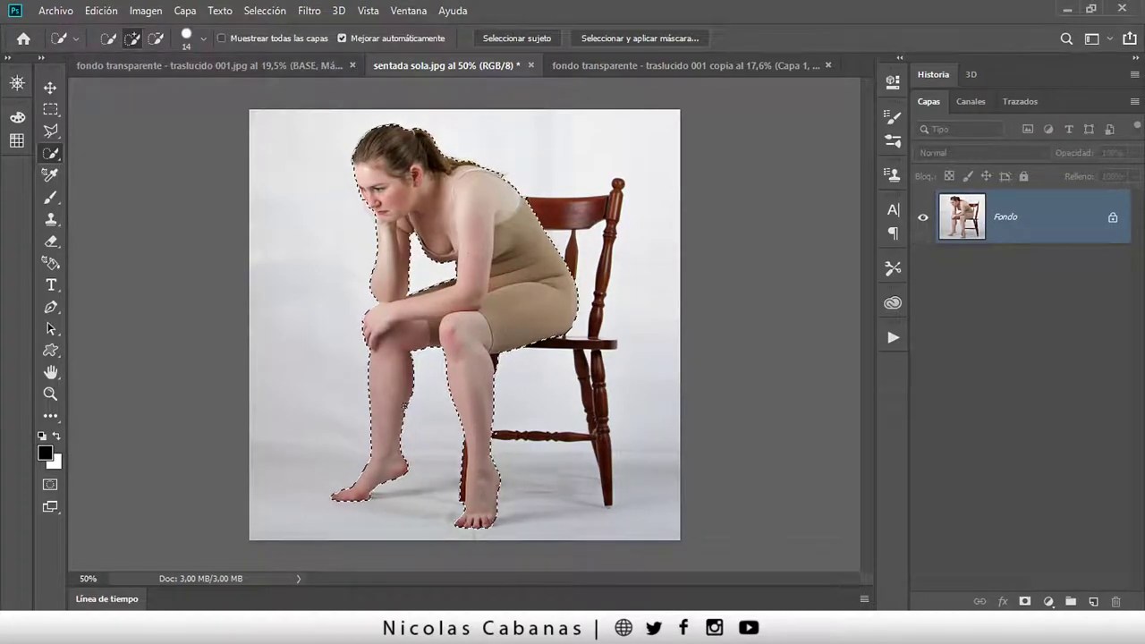
{"action": "key", "text": "z"}
{"action": "mouse_move", "coordinate": [452, 477]}
{"action": "left_mouse_down"}
{"action": "mouse_move", "coordinate": [521, 488]}
{"action": "mouse_move", "coordinate": [501, 462]}
{"action": "left_mouse_up"}
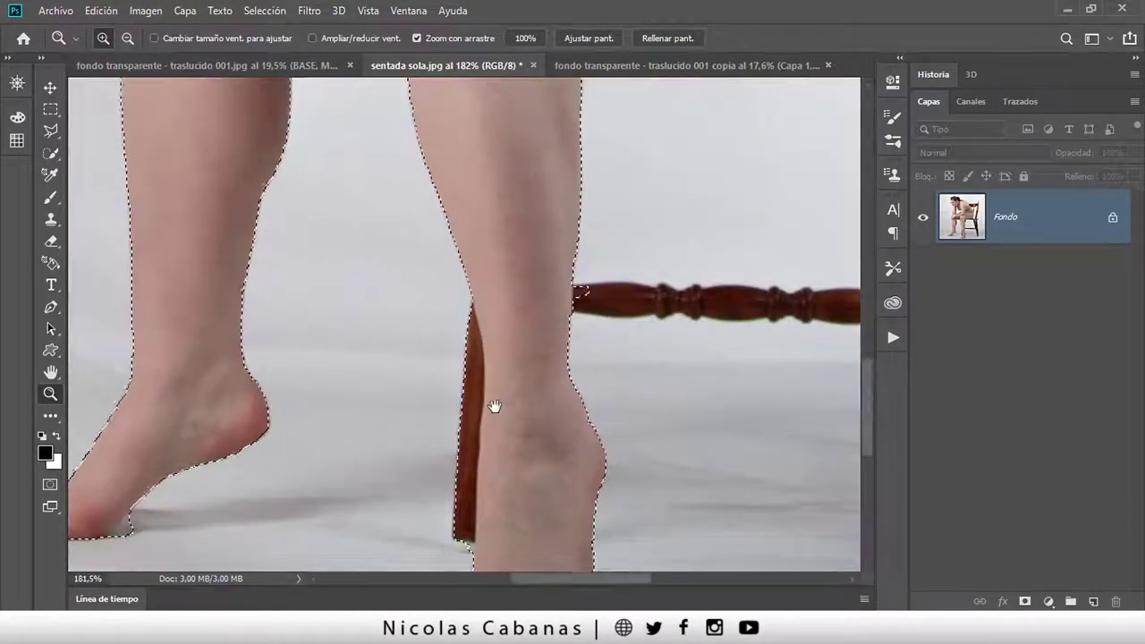
{"action": "left_click_drag", "start_coordinate": [493, 403], "coordinate": [501, 334]}
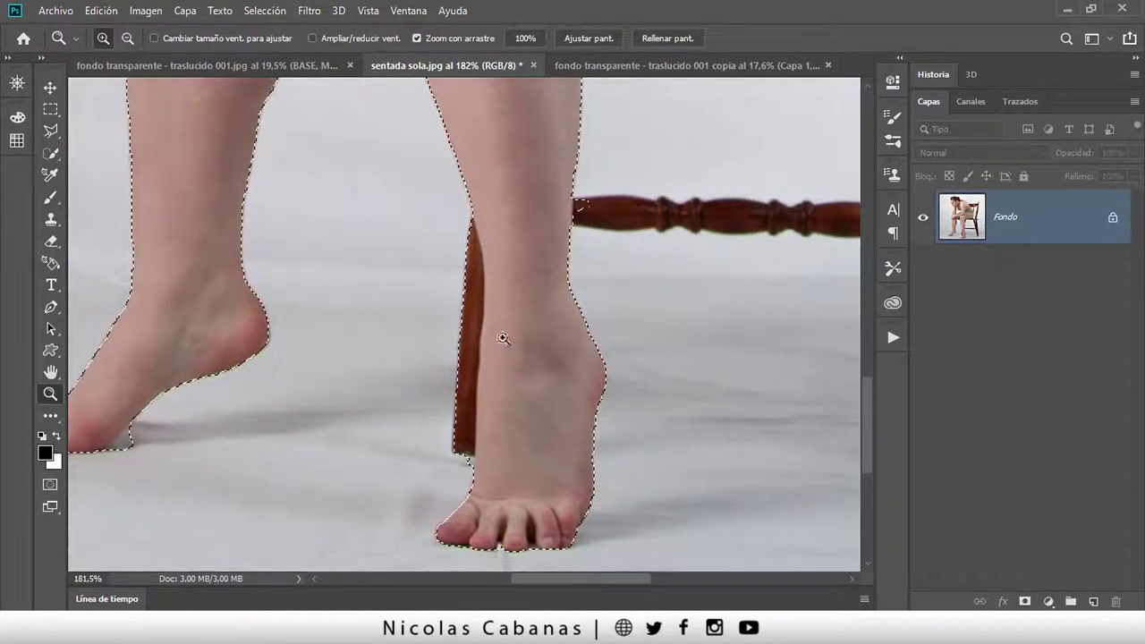
- Paste the woman into the bulb document above sombras, accepting the colour conversion
{"action": "left_click", "coordinate": [195, 71]}
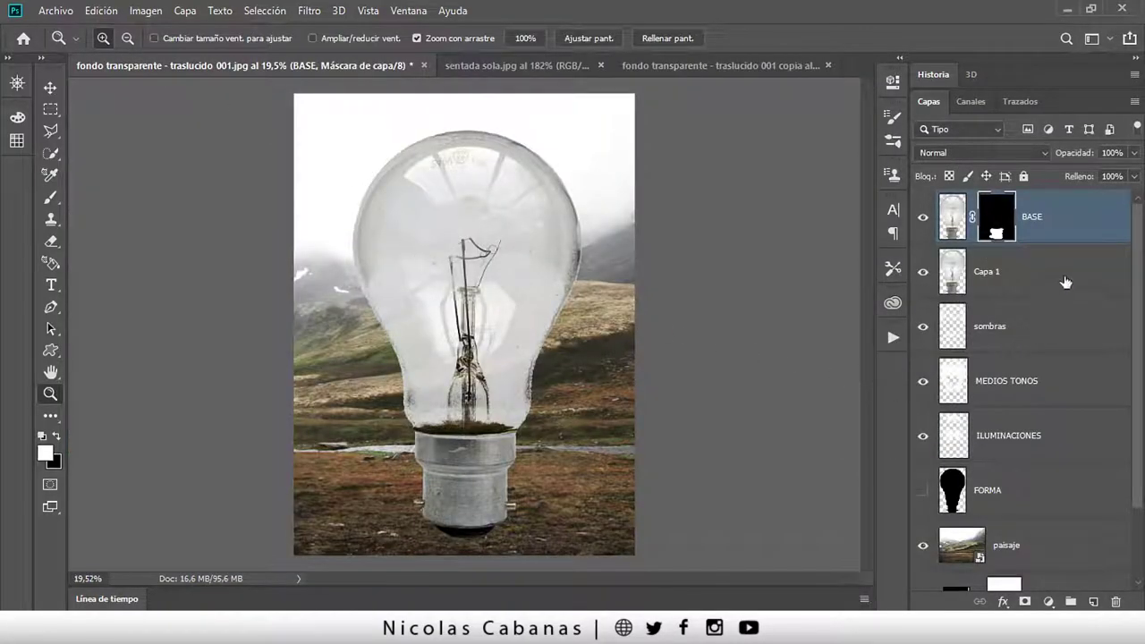
{"action": "left_click", "coordinate": [1031, 340]}
{"action": "key", "text": "d"}
{"action": "key", "text": "ctrl+v"}
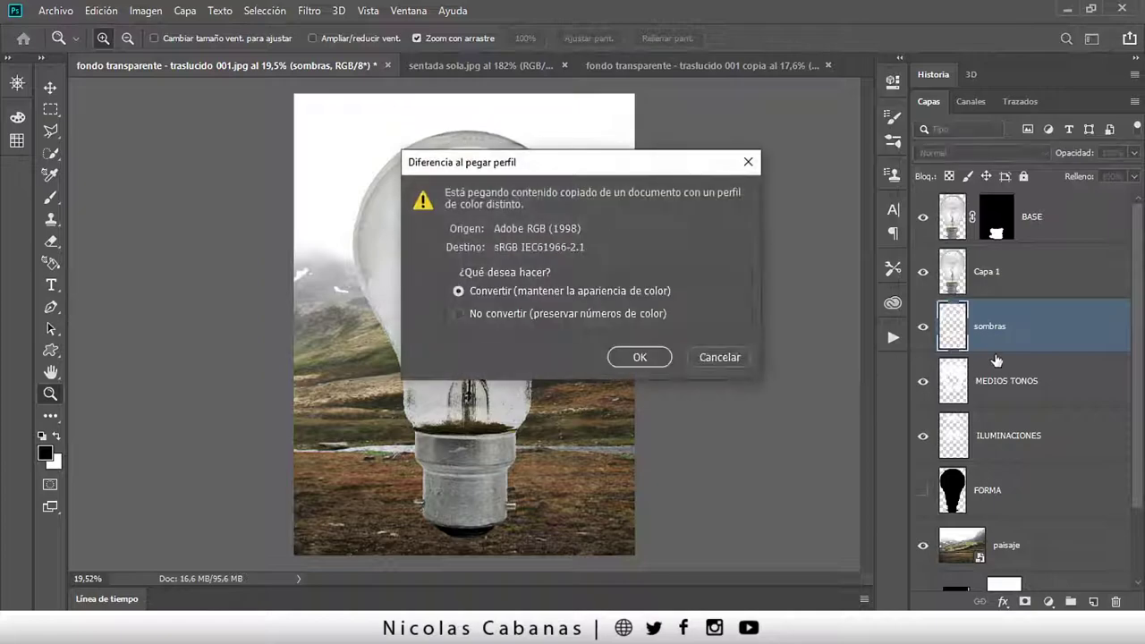
{"action": "left_click", "coordinate": [640, 357]}
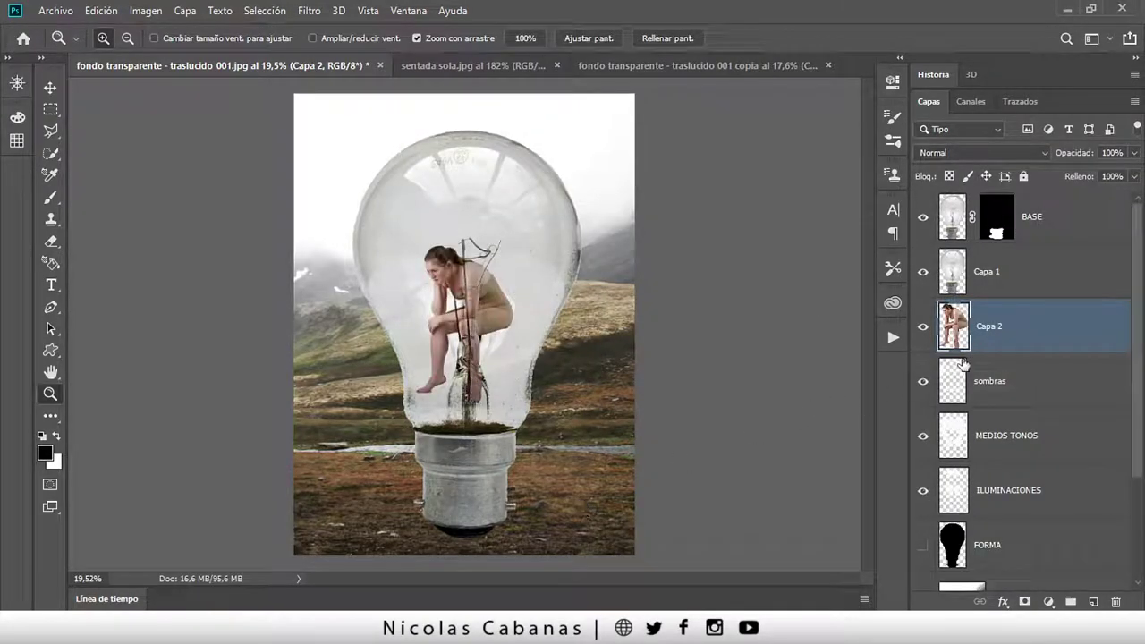
{"action": "double_click", "coordinate": [990, 329]}
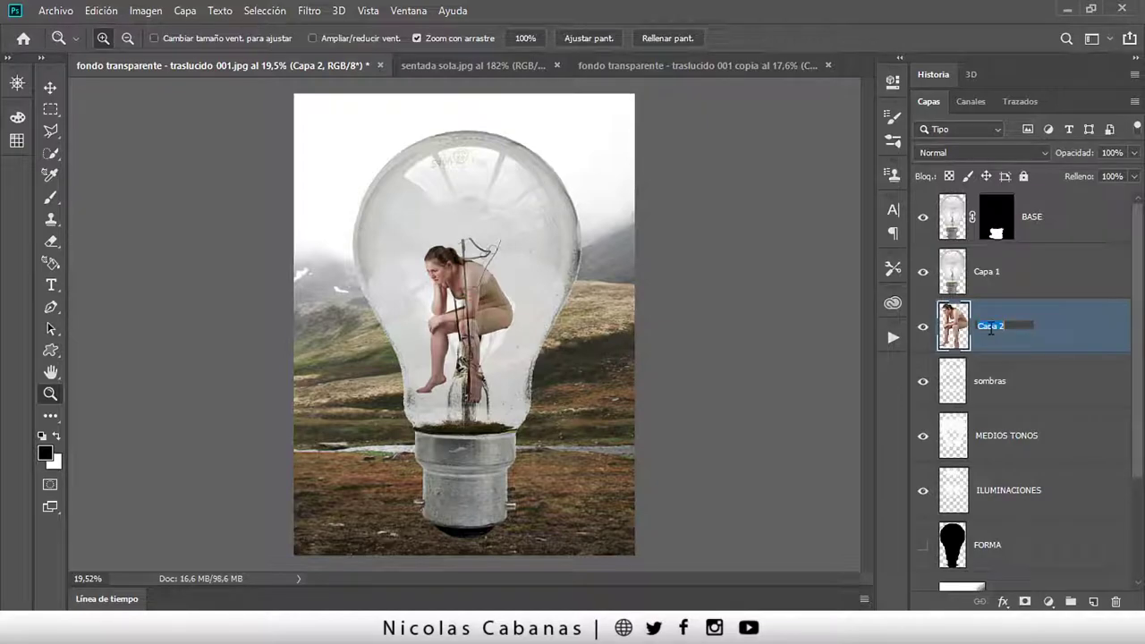
- Name the woman's layer sujero and move her down and right inside the bulb
{"action": "type", "text": "sujero"}
{"action": "key", "text": "Return"}
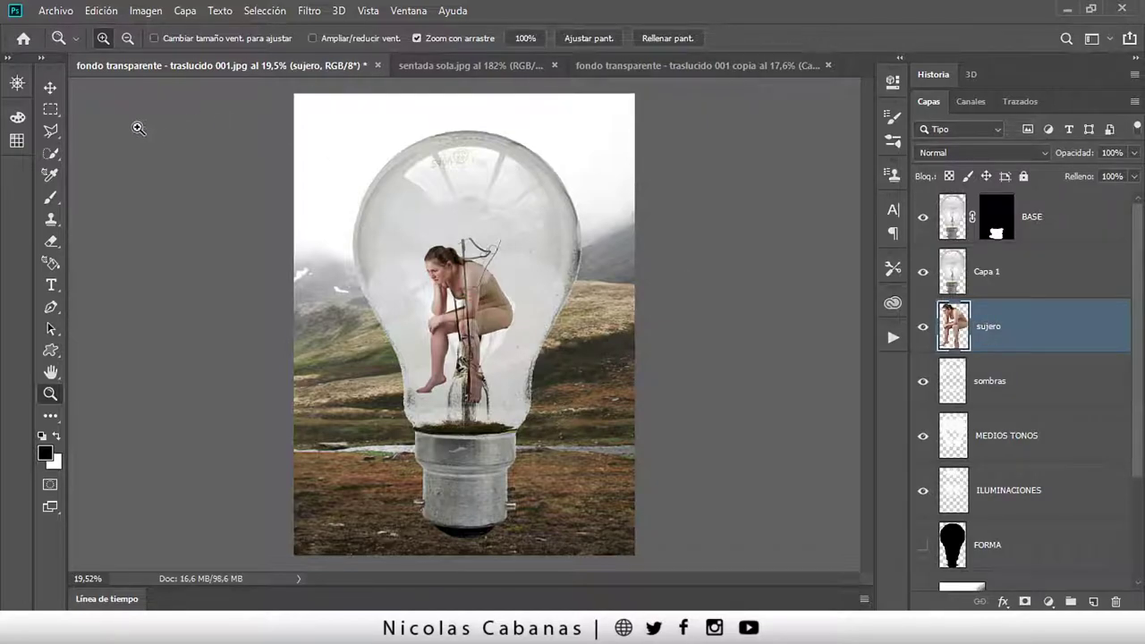
{"action": "left_click", "coordinate": [50, 87]}
{"action": "left_click_drag", "start_coordinate": [493, 339], "coordinate": [511, 367]}
- Scale the woman to about 120% onto the bulb base and place her layer below sombras
{"action": "key", "text": "ctrl+t"}
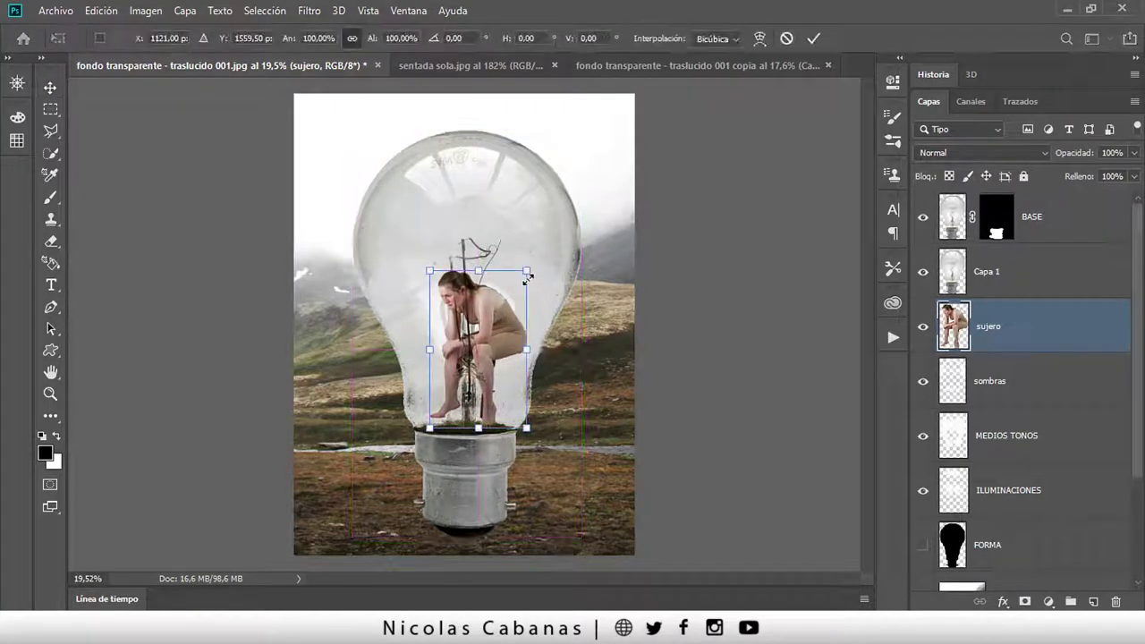
{"action": "left_click_drag", "start_coordinate": [526, 276], "coordinate": [546, 240]}
{"action": "left_click_drag", "start_coordinate": [520, 294], "coordinate": [515, 304]}
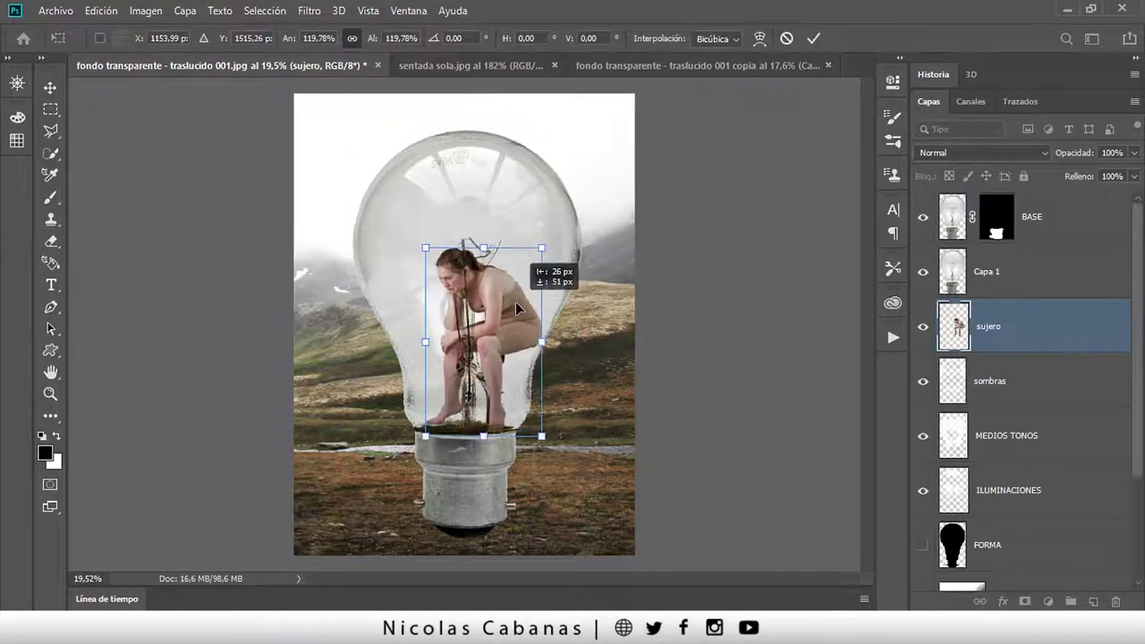
{"action": "key", "text": "Return"}
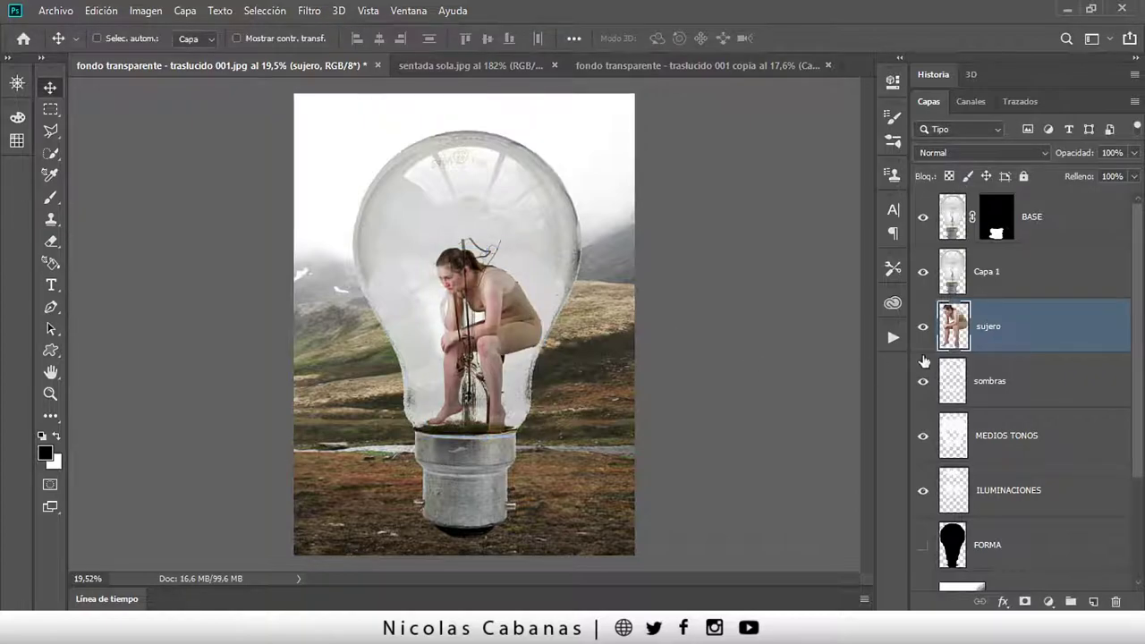
{"action": "mouse_move", "coordinate": [993, 333]}
{"action": "left_mouse_down"}
{"action": "mouse_move", "coordinate": [1009, 454]}
{"action": "mouse_move", "coordinate": [1016, 369]}
{"action": "left_mouse_up"}
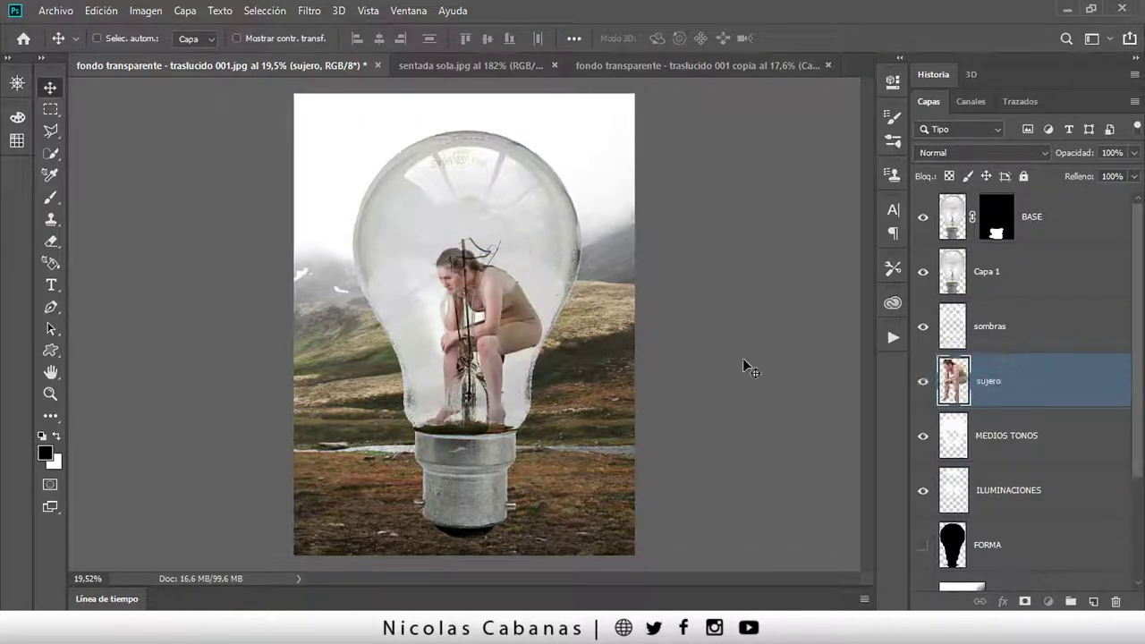
- Zoom in around the woman and hide the MEDIOS TONOS and ILUMINACIONES layers
{"action": "key", "text": "z"}
{"action": "left_click_drag", "start_coordinate": [544, 302], "coordinate": [530, 298]}
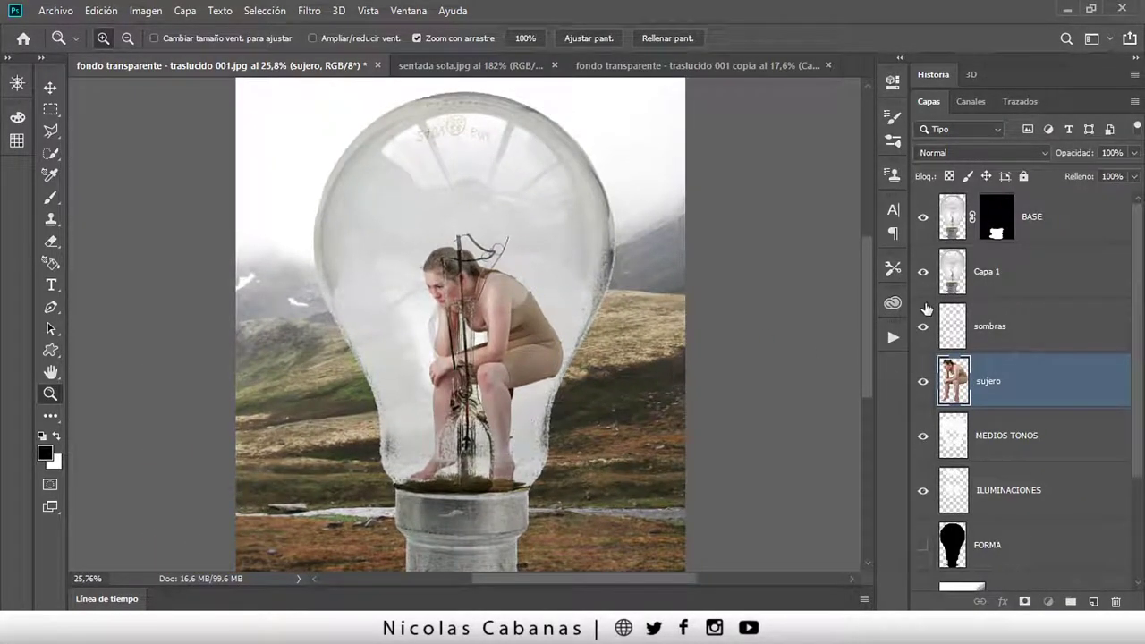
{"action": "left_click_drag", "start_coordinate": [923, 217], "coordinate": [923, 345]}
{"action": "scroll", "coordinate": [1064, 392], "scroll_direction": "down", "scroll_amount": 3}
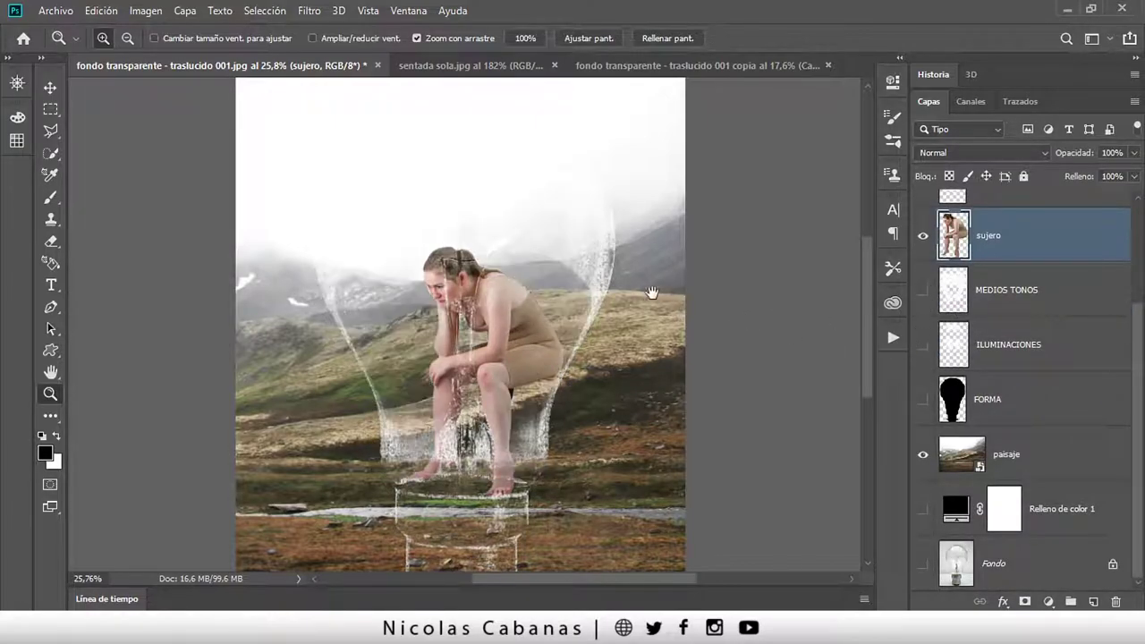
{"action": "mouse_move", "coordinate": [651, 305]}
{"action": "left_mouse_down"}
{"action": "mouse_move", "coordinate": [650, 359]}
{"action": "mouse_move", "coordinate": [653, 346]}
{"action": "left_mouse_up"}
{"action": "scroll", "coordinate": [1035, 348], "scroll_direction": "up", "scroll_amount": 3}
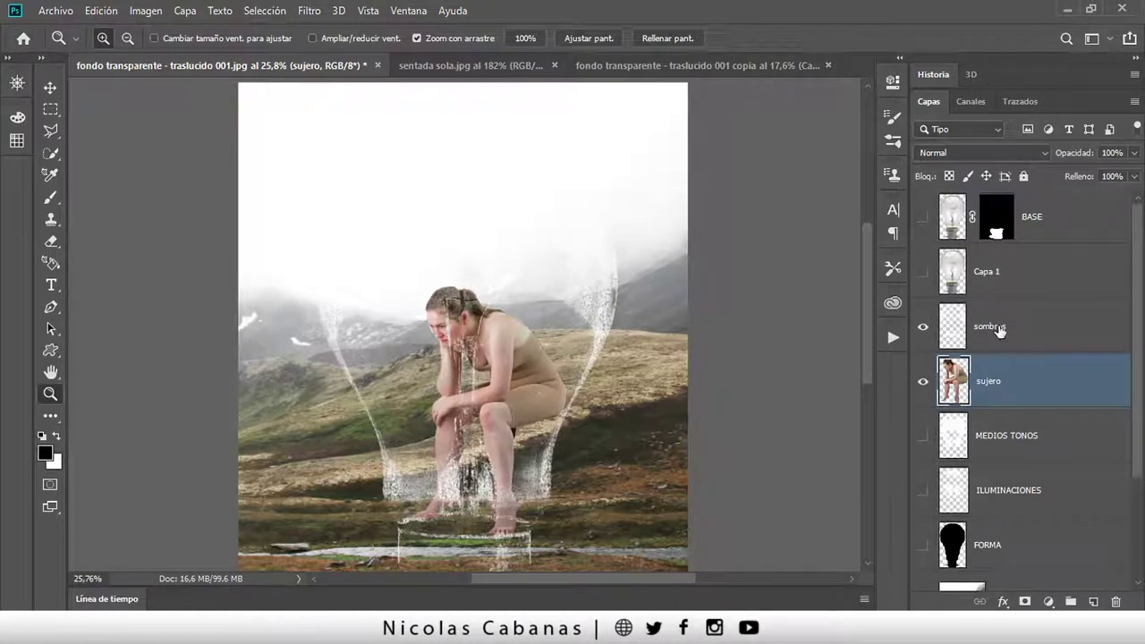
- Compare the image with sombras toggled and inverted, leaving sombras visible and unchanged
{"action": "left_click", "coordinate": [1000, 330]}
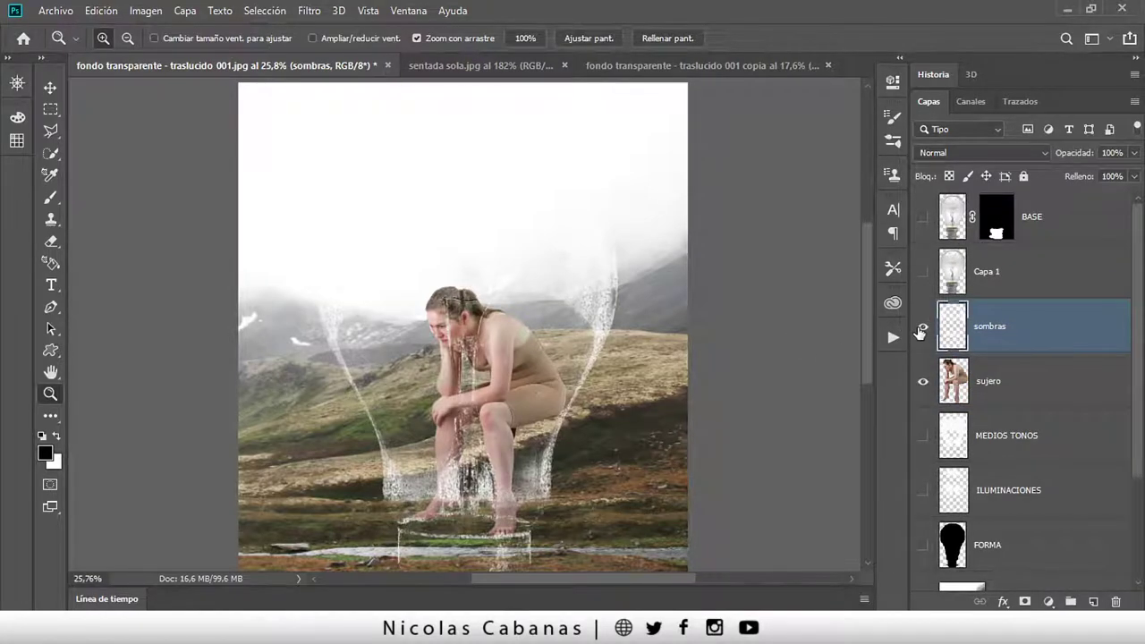
{"action": "left_click", "coordinate": [923, 327]}
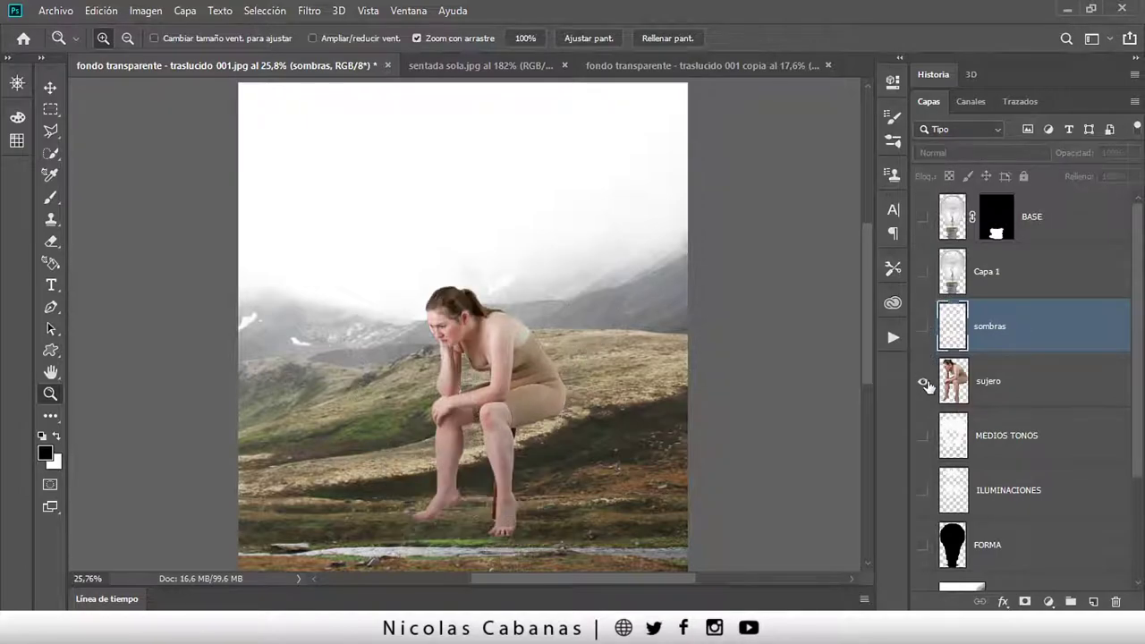
{"action": "left_click", "coordinate": [924, 327]}
{"action": "left_click", "coordinate": [923, 328]}
{"action": "left_click", "coordinate": [923, 328]}
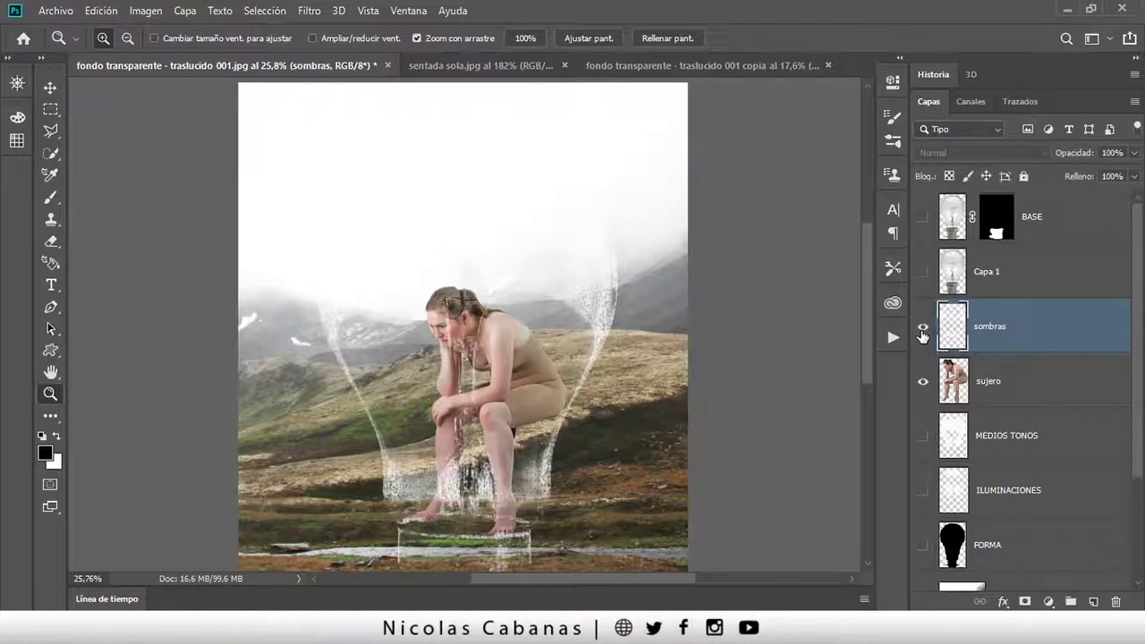
{"action": "key", "text": "ctrl+i"}
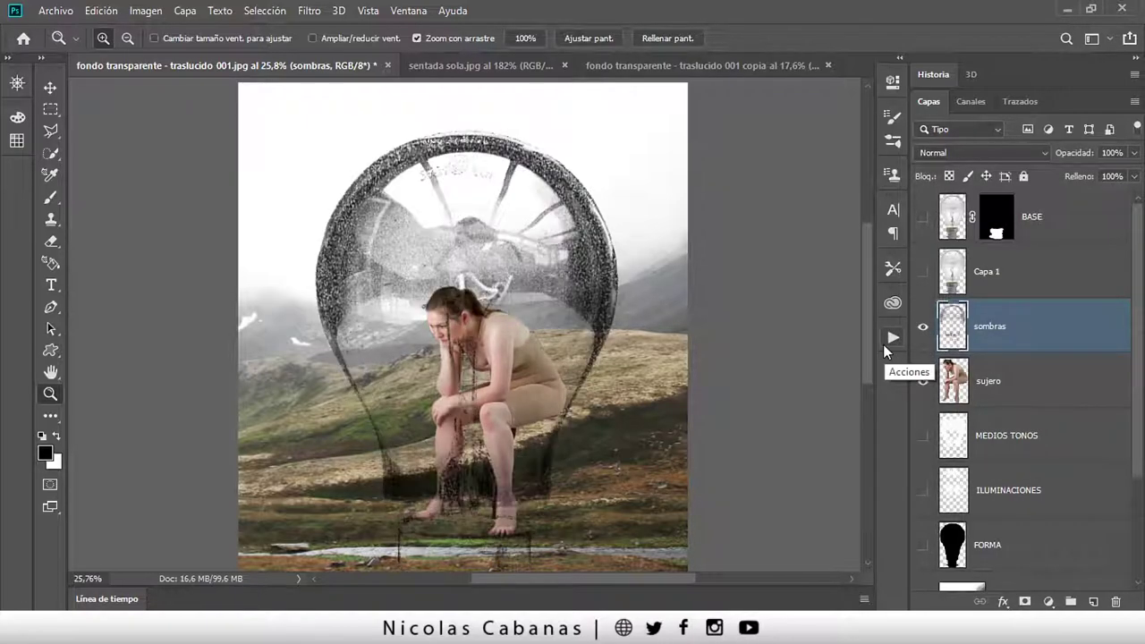
{"action": "key", "text": "ctrl+i"}
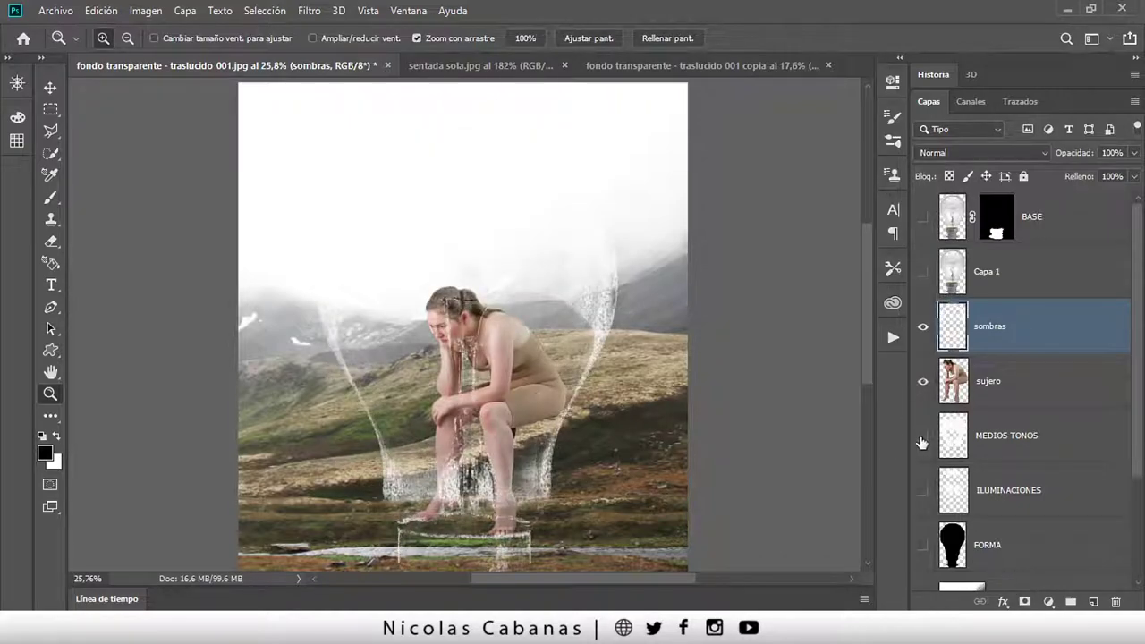
- Show MEDIOS TONOS and move it above the woman, and move ILUMINACIONES above sombras
{"action": "left_click", "coordinate": [924, 435]}
{"action": "left_click", "coordinate": [982, 441]}
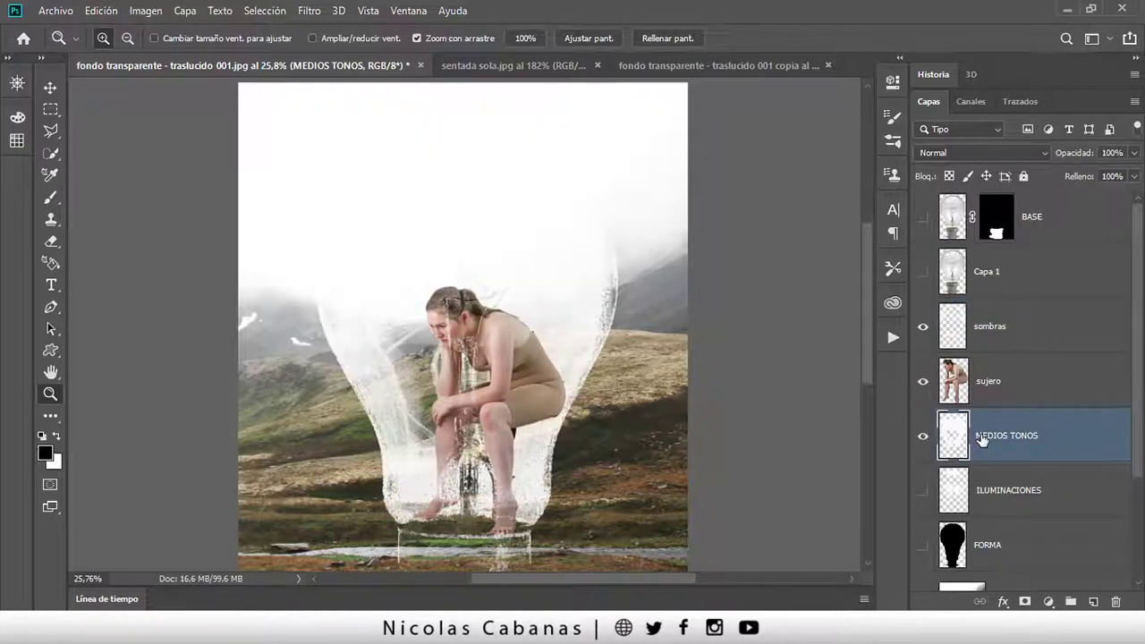
{"action": "left_click_drag", "start_coordinate": [989, 438], "coordinate": [984, 356]}
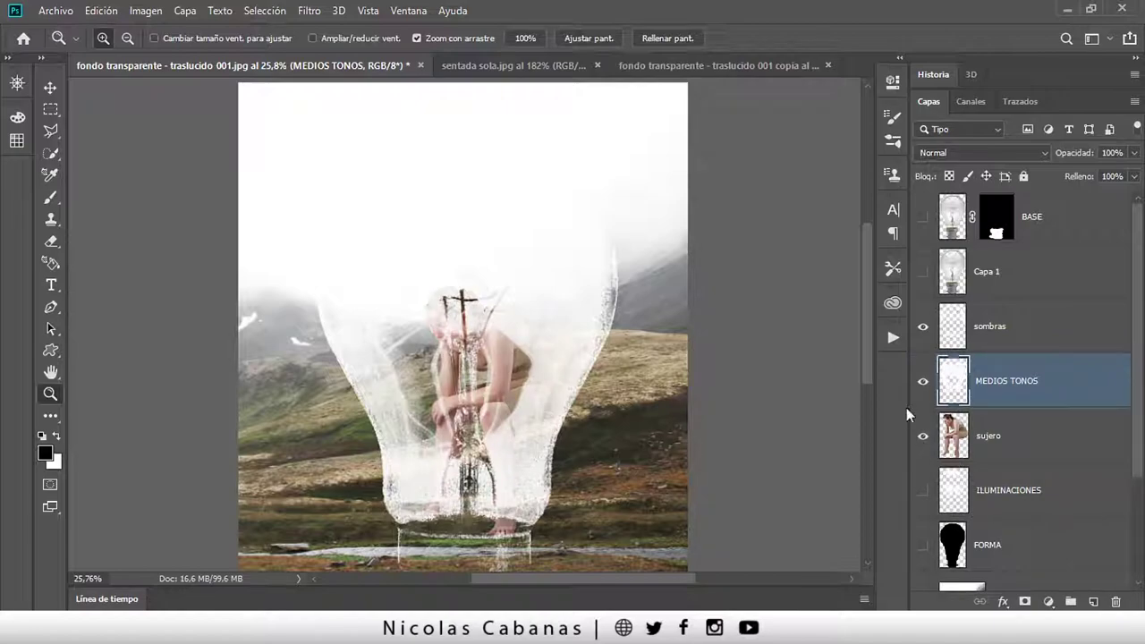
{"action": "left_click_drag", "start_coordinate": [1000, 494], "coordinate": [1022, 367]}
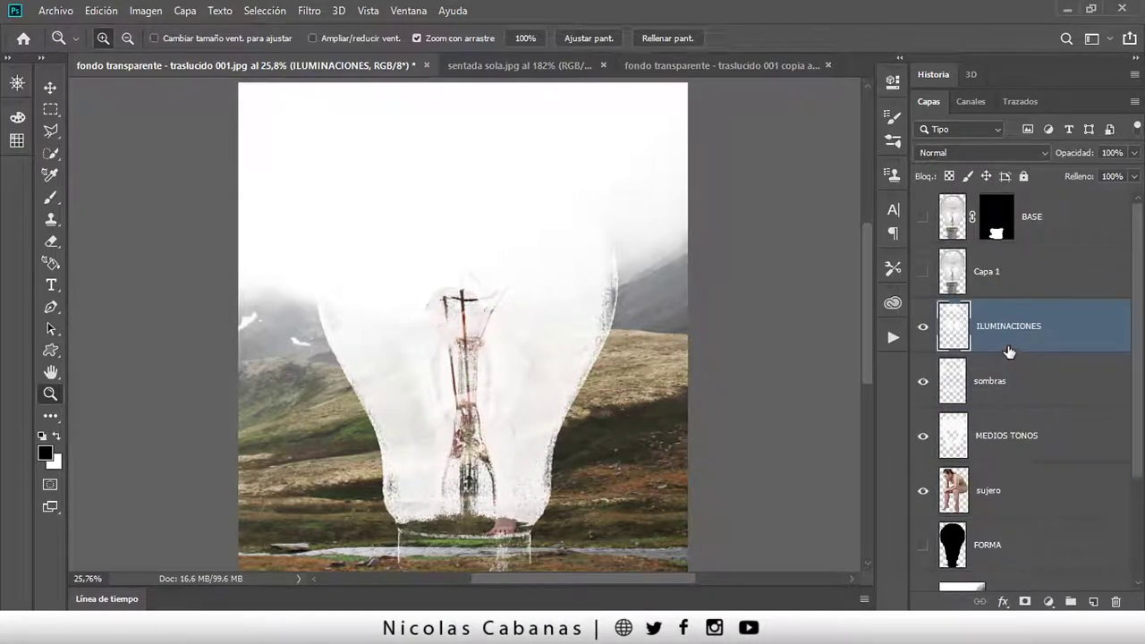
- View ILUMINACIONES on its own, then restore all layers and recheck the sombras shading
{"action": "left_click", "coordinate": [925, 331]}
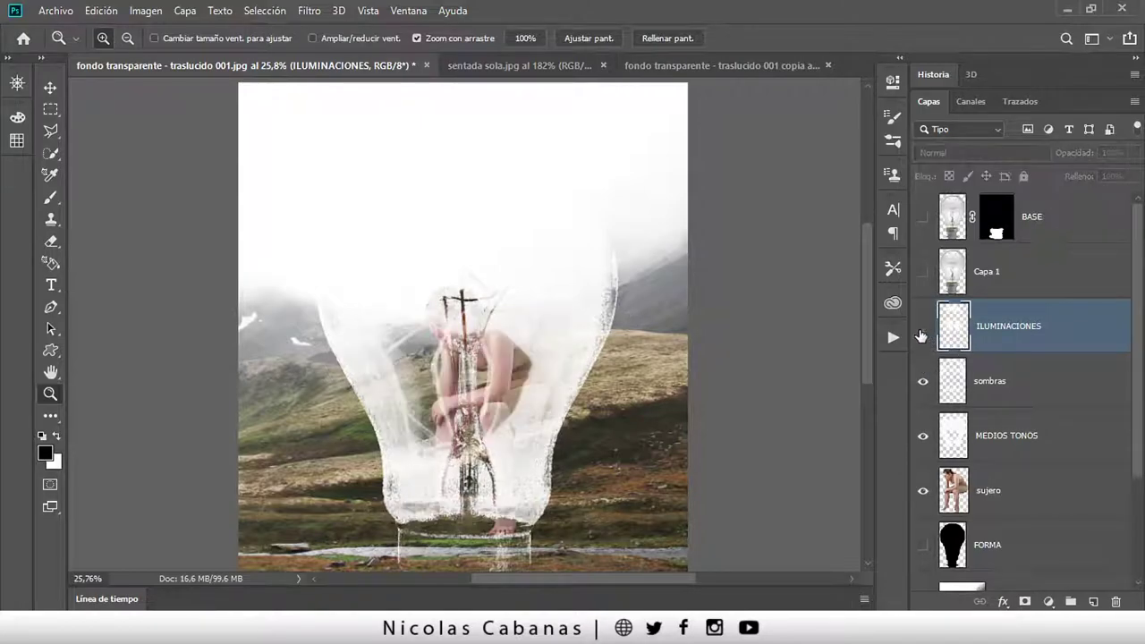
{"action": "left_click", "coordinate": [923, 331]}
{"action": "left_click", "coordinate": [923, 333], "text": "alt"}
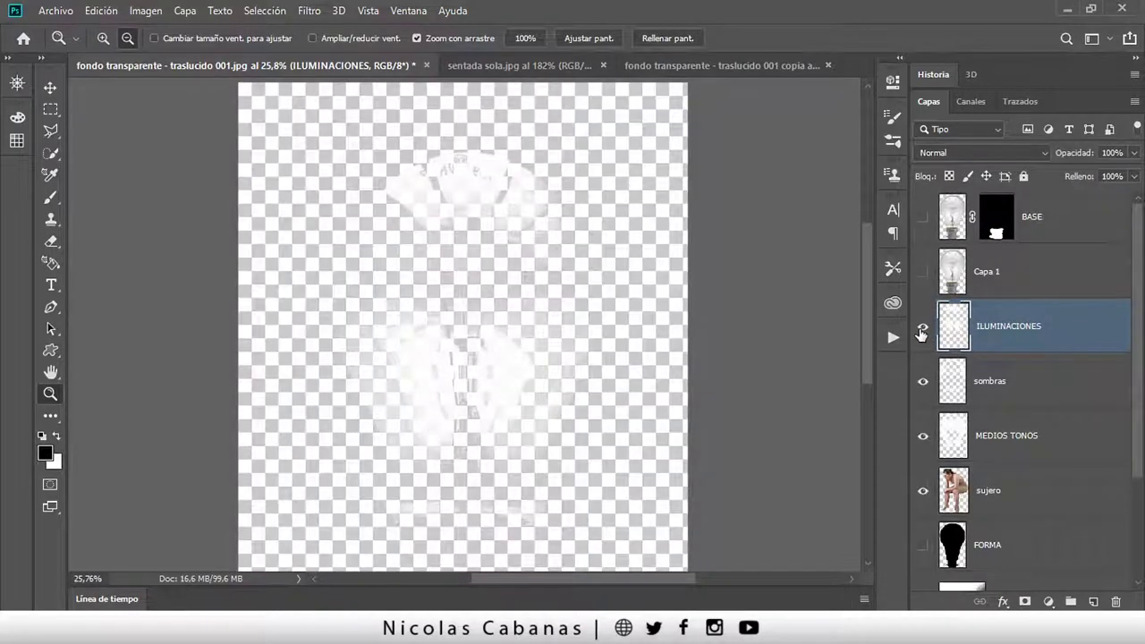
{"action": "left_click", "coordinate": [922, 333], "text": "alt"}
{"action": "left_click", "coordinate": [923, 383]}
{"action": "left_click", "coordinate": [923, 383]}
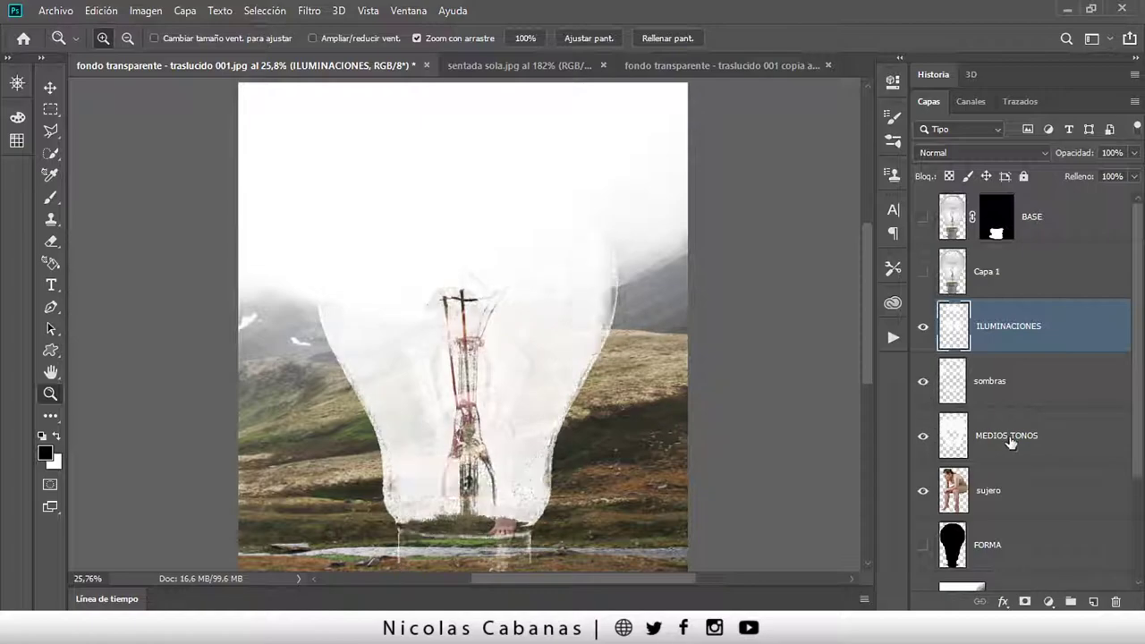
{"action": "left_click", "coordinate": [1010, 439]}
- Zoom out, turn on the BASE layer's metal screw base, and select sombras
{"action": "mouse_move", "coordinate": [619, 400]}
{"action": "left_mouse_down"}
{"action": "mouse_move", "coordinate": [639, 357]}
{"action": "mouse_move", "coordinate": [792, 303]}
{"action": "left_mouse_up"}
{"action": "left_click", "coordinate": [921, 219]}
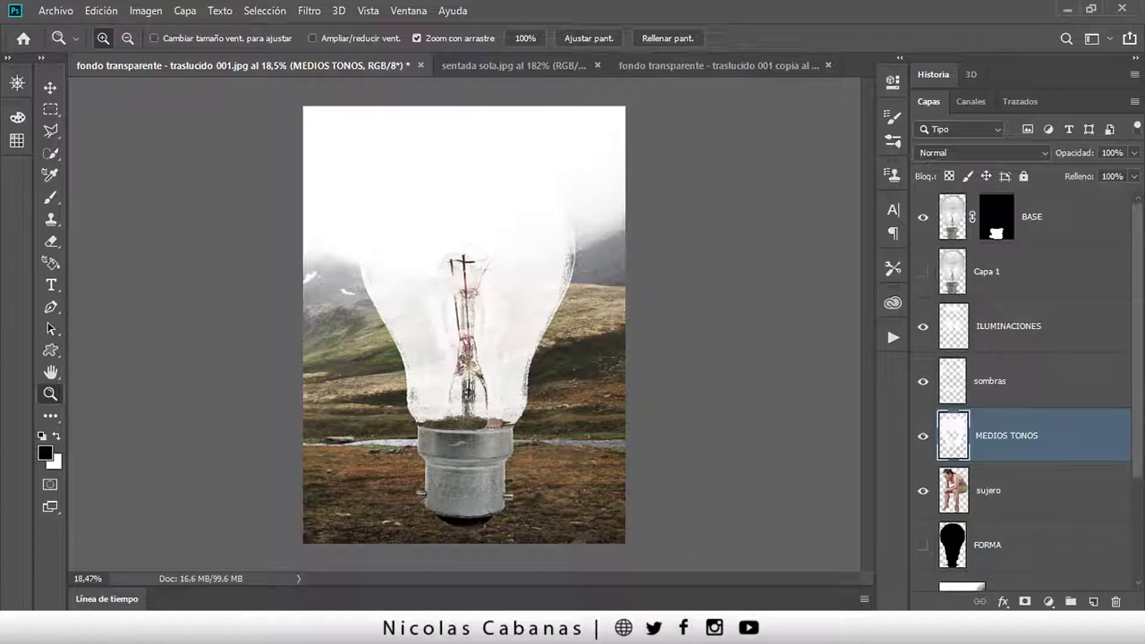
{"action": "scroll", "coordinate": [1020, 384], "scroll_direction": "down", "scroll_amount": 2}
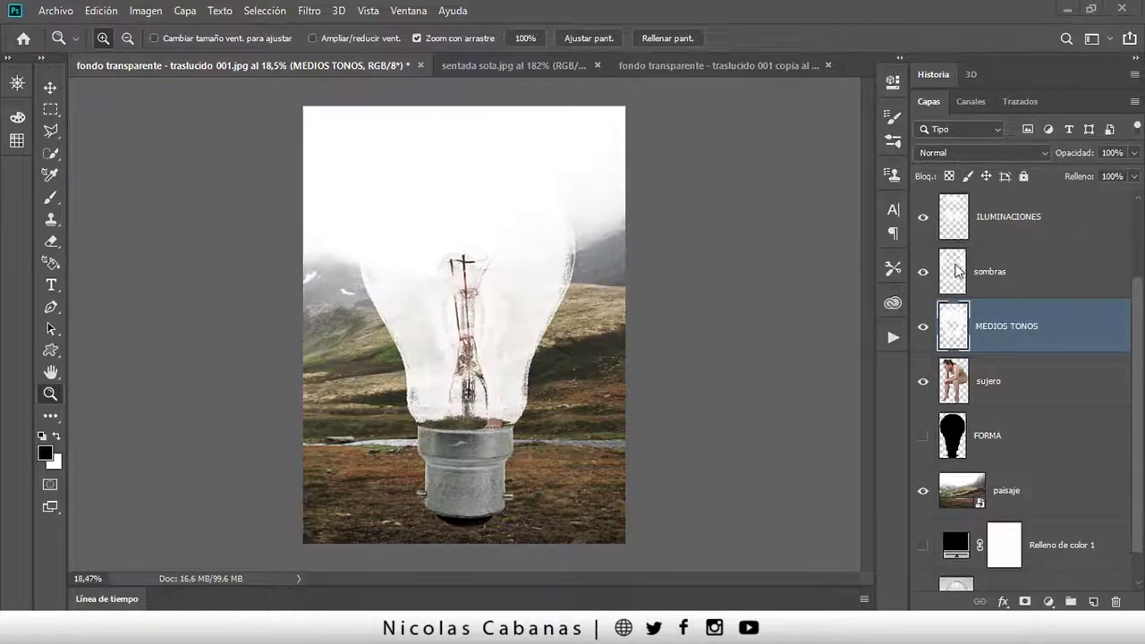
{"action": "scroll", "coordinate": [1019, 304], "scroll_direction": "up", "scroll_amount": 2}
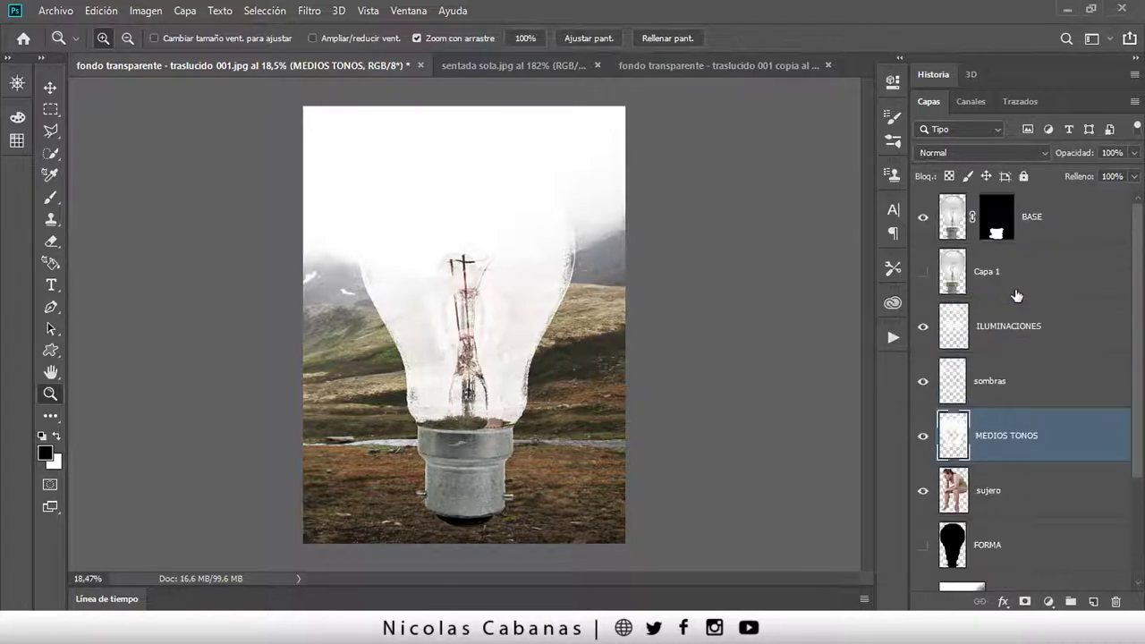
{"action": "left_click", "coordinate": [1026, 400]}
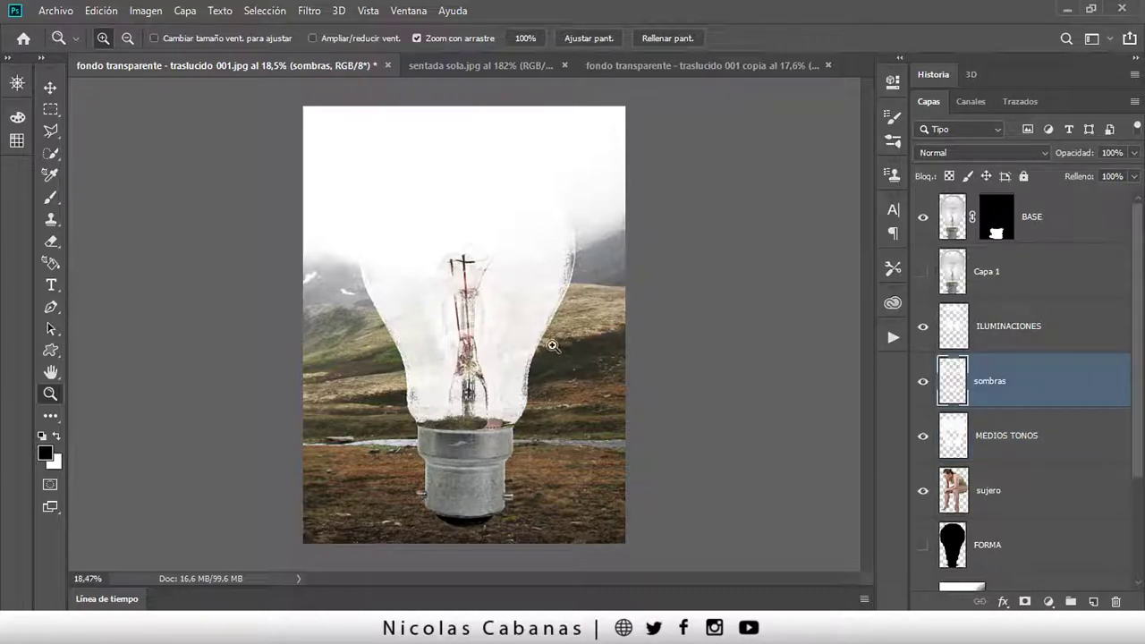
- Set the sombras layer to 40% opacity with Luz focal blending
{"action": "left_click_drag", "start_coordinate": [555, 349], "coordinate": [570, 348]}
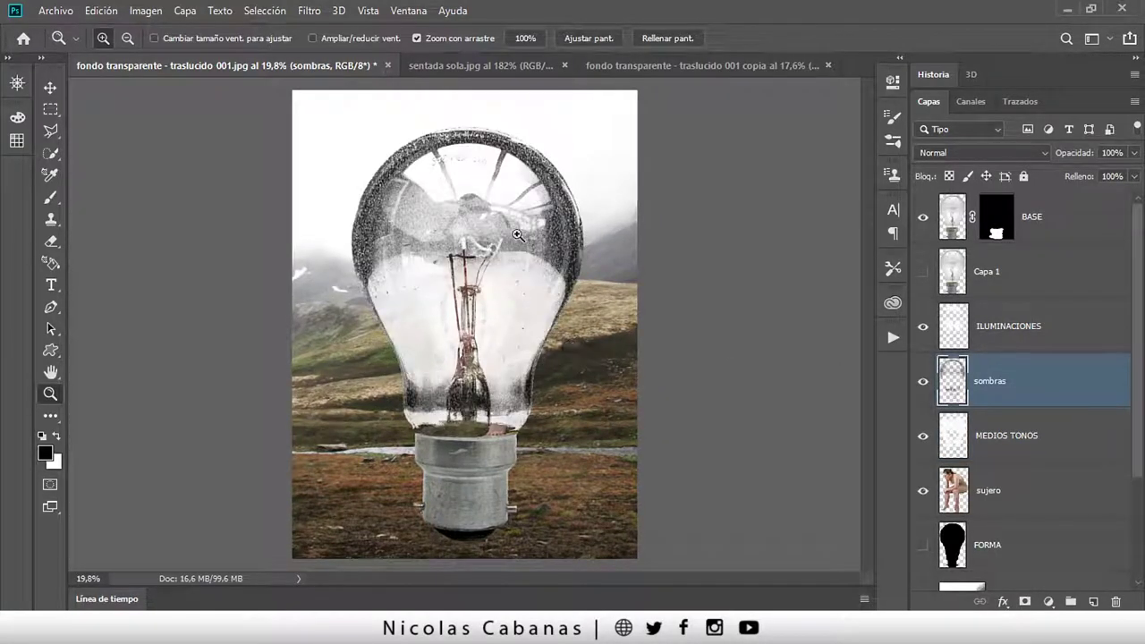
{"action": "left_click_drag", "start_coordinate": [517, 234], "coordinate": [521, 207]}
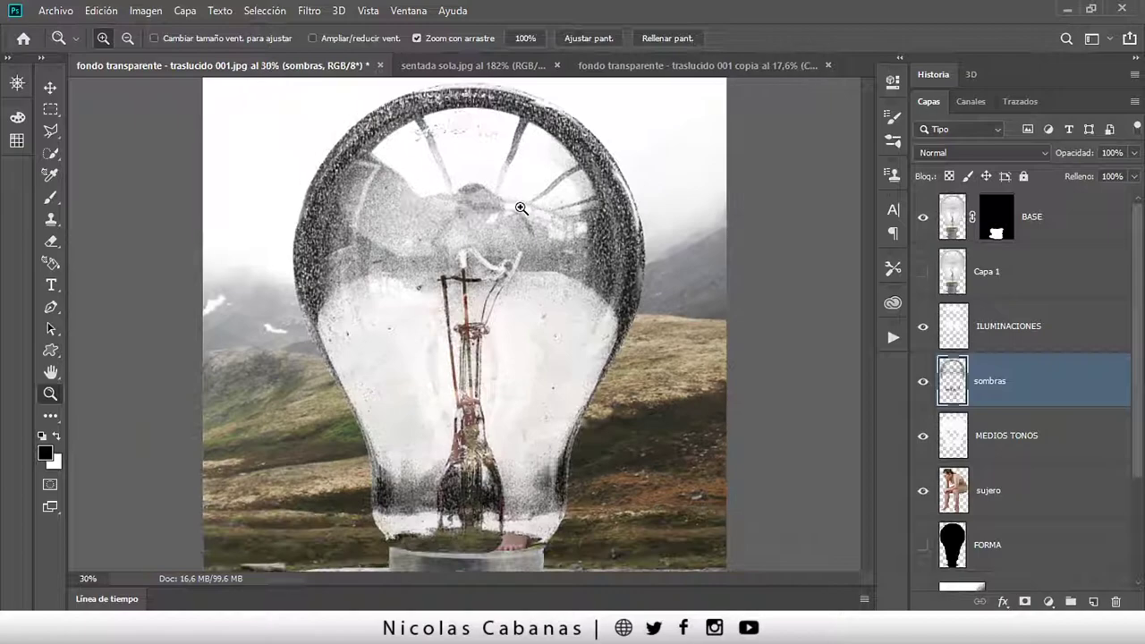
{"action": "key", "text": "v"}
{"action": "key", "text": "4"}
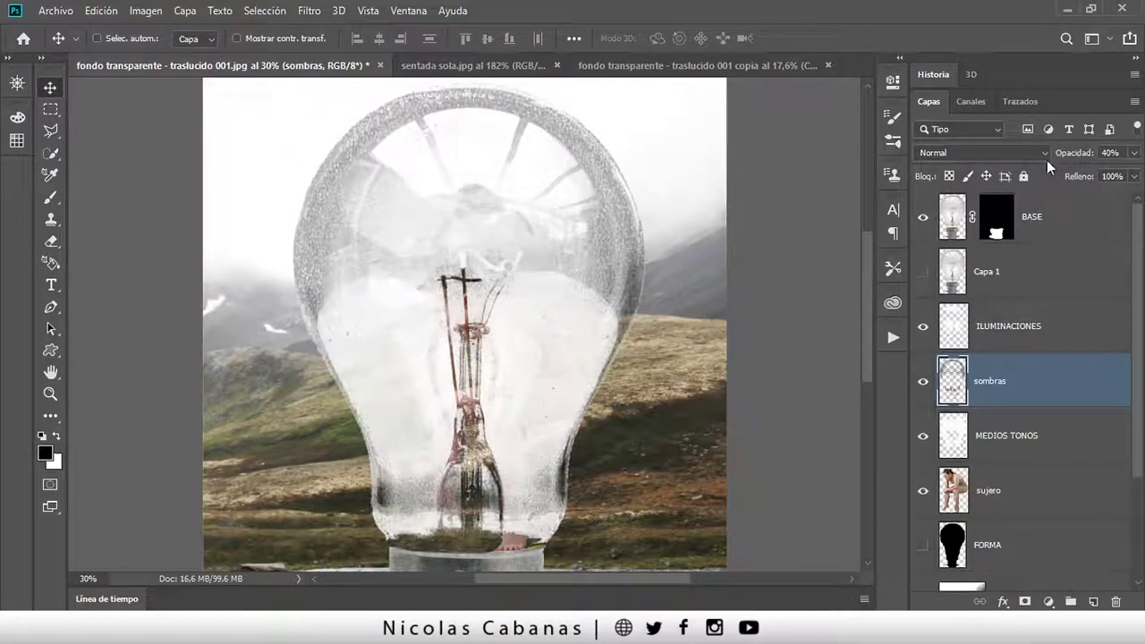
{"action": "left_click", "coordinate": [1028, 151]}
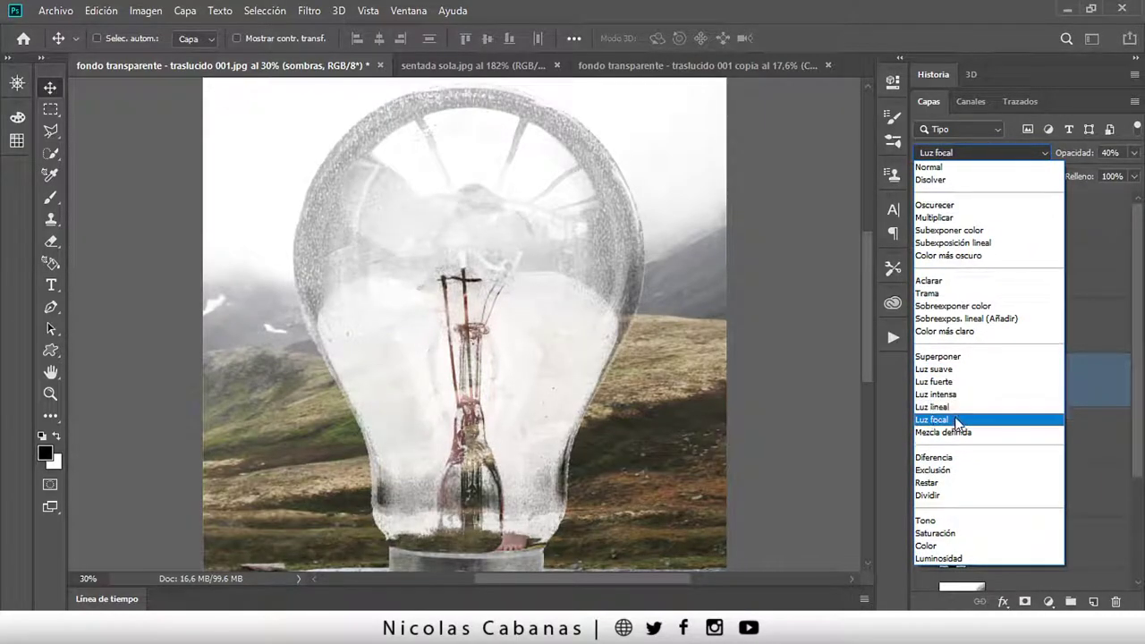
{"action": "left_click", "coordinate": [956, 421]}
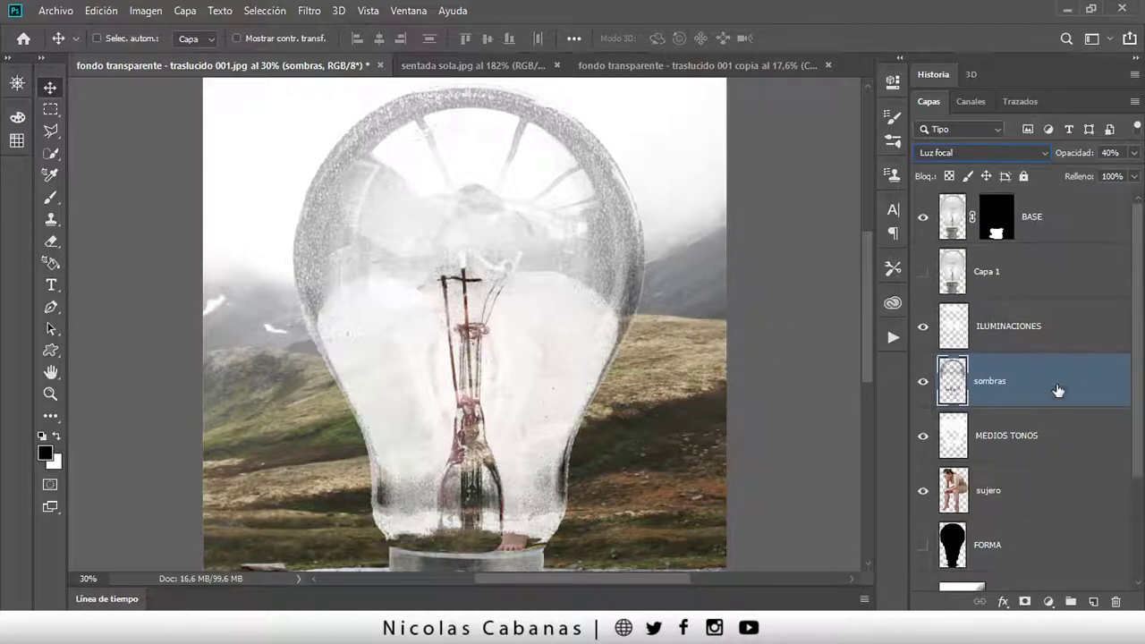
- Try several light blend modes on ILUMINACIONES and settle on Luz suave
{"action": "left_click", "coordinate": [1032, 334]}
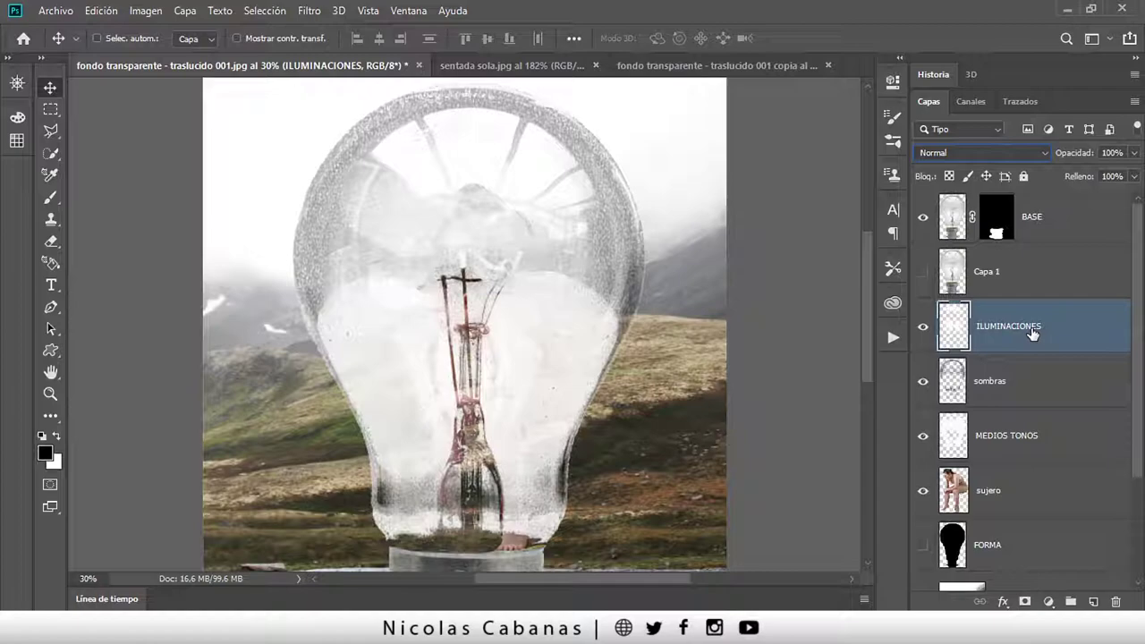
{"action": "left_click", "coordinate": [985, 152]}
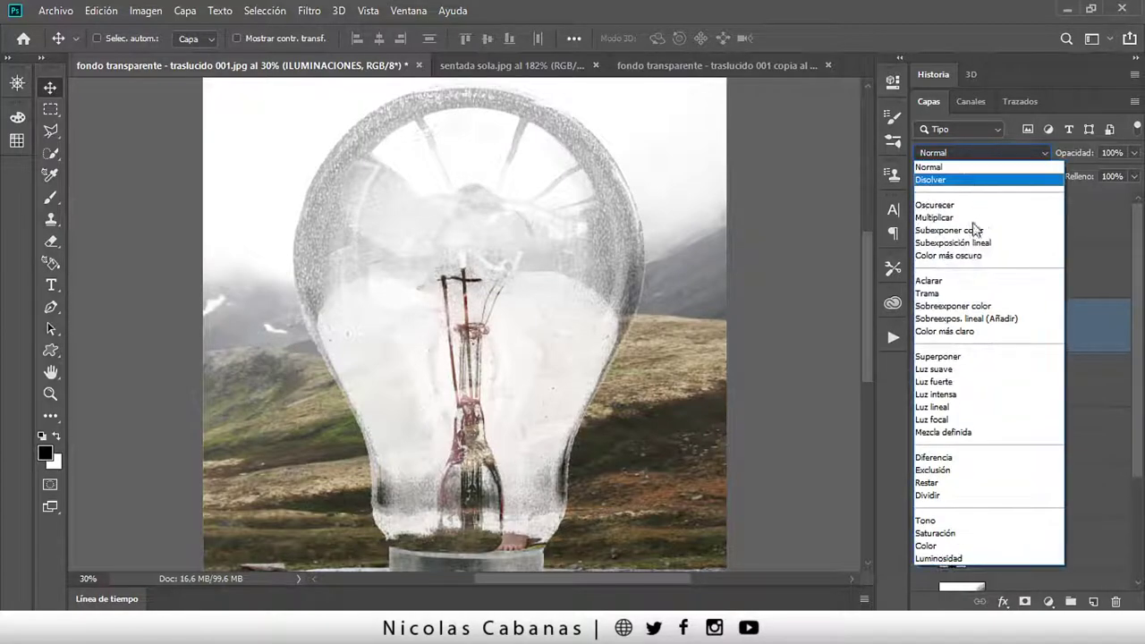
{"action": "left_click", "coordinate": [952, 369]}
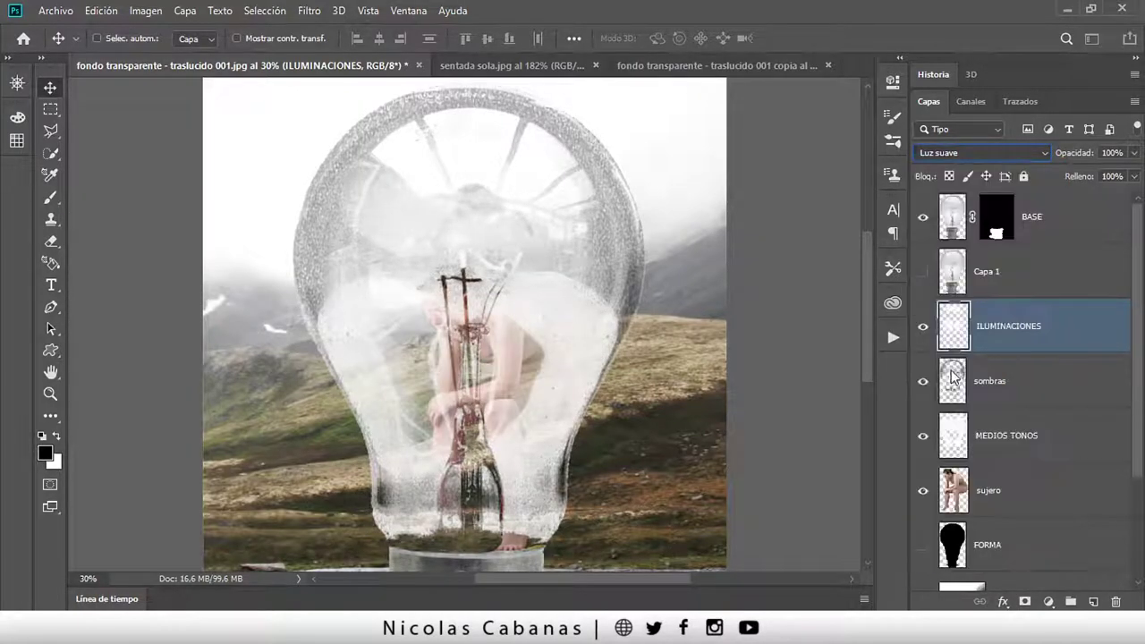
{"action": "key", "text": "Down"}
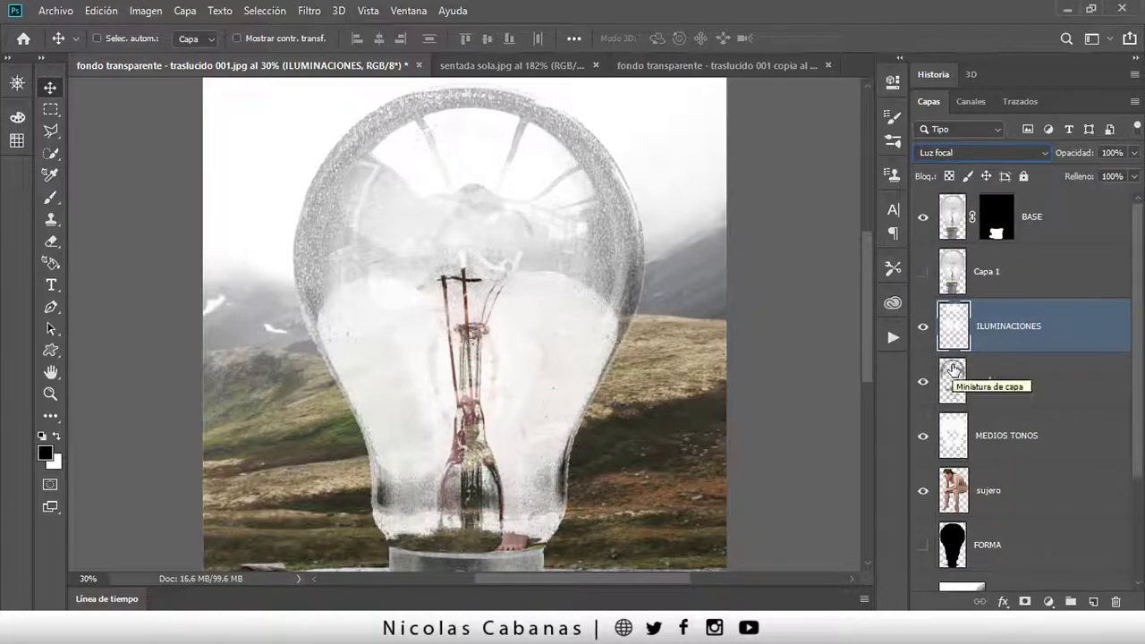
{"action": "key", "text": "Down"}
{"action": "key", "text": "Down"}
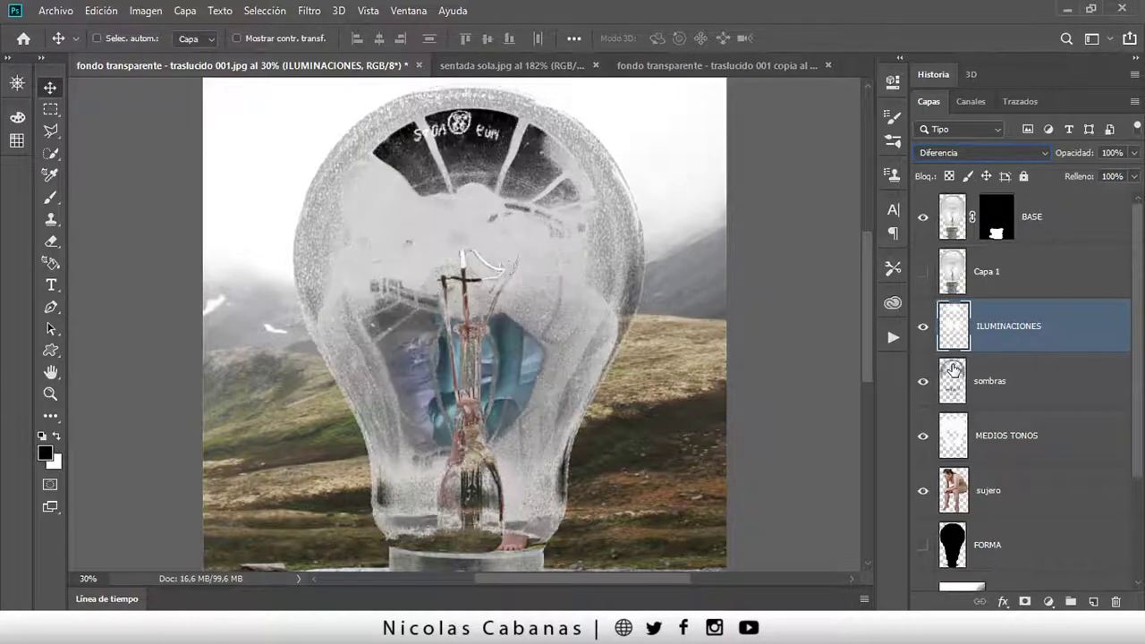
{"action": "key", "text": "Up"}
{"action": "key", "text": "Up"}
{"action": "key", "text": "Up"}
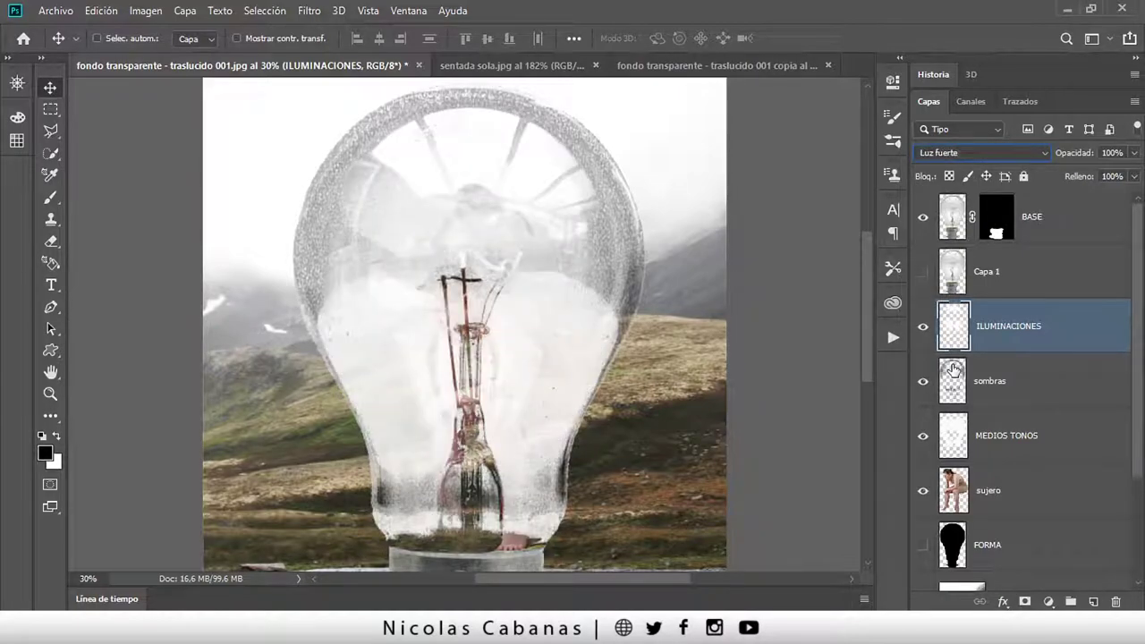
{"action": "key", "text": "Up"}
{"action": "key", "text": "Up"}
{"action": "key", "text": "Up"}
{"action": "key", "text": "Up"}
{"action": "key", "text": "Up"}
{"action": "key", "text": "Up"}
{"action": "key", "text": "Down"}
{"action": "key", "text": "Down"}
{"action": "key", "text": "Down"}
{"action": "left_click", "coordinate": [964, 152]}
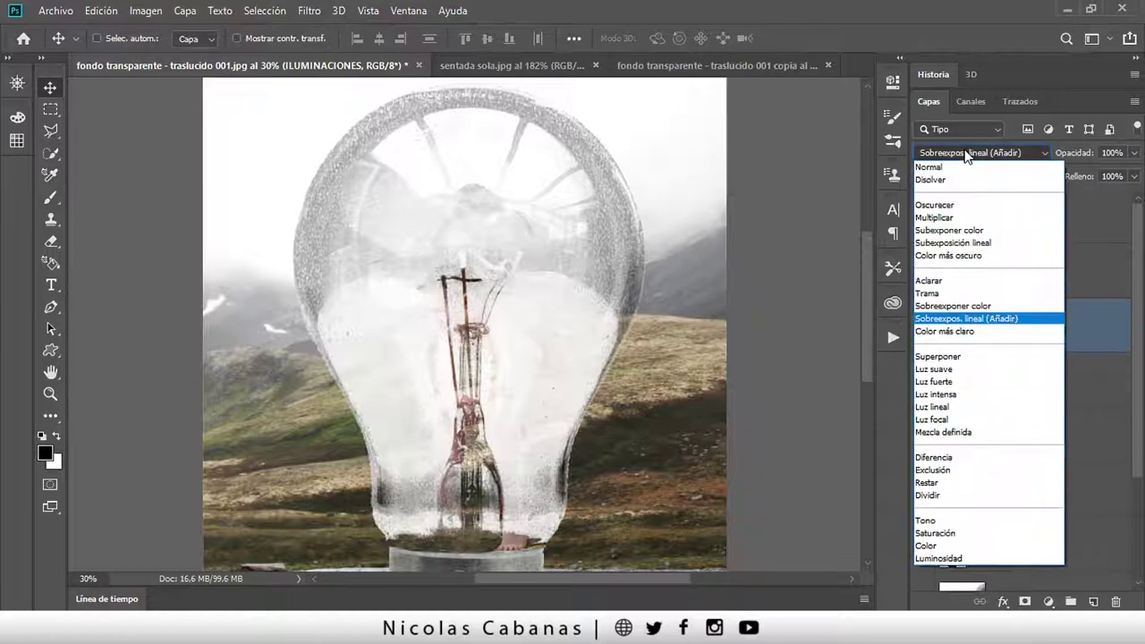
{"action": "left_click", "coordinate": [981, 362]}
- Restack the layers: sujero under ILUMINACIONES, sombras between Capa 1 and ILUMINACIONES
{"action": "left_click_drag", "start_coordinate": [1001, 494], "coordinate": [1025, 362]}
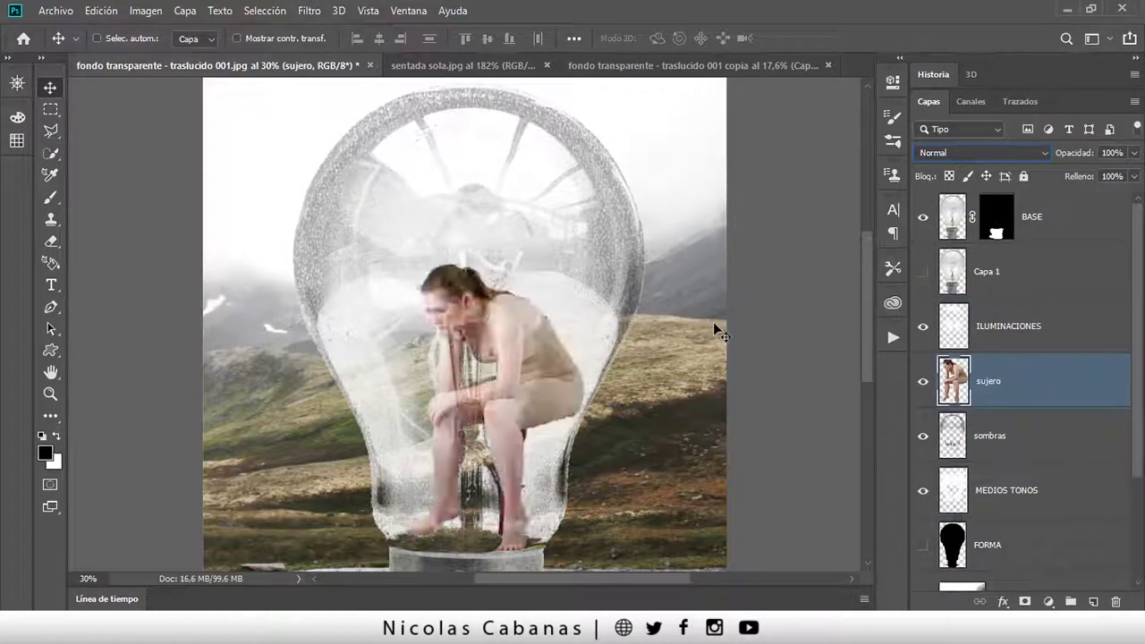
{"action": "left_click", "coordinate": [1017, 432]}
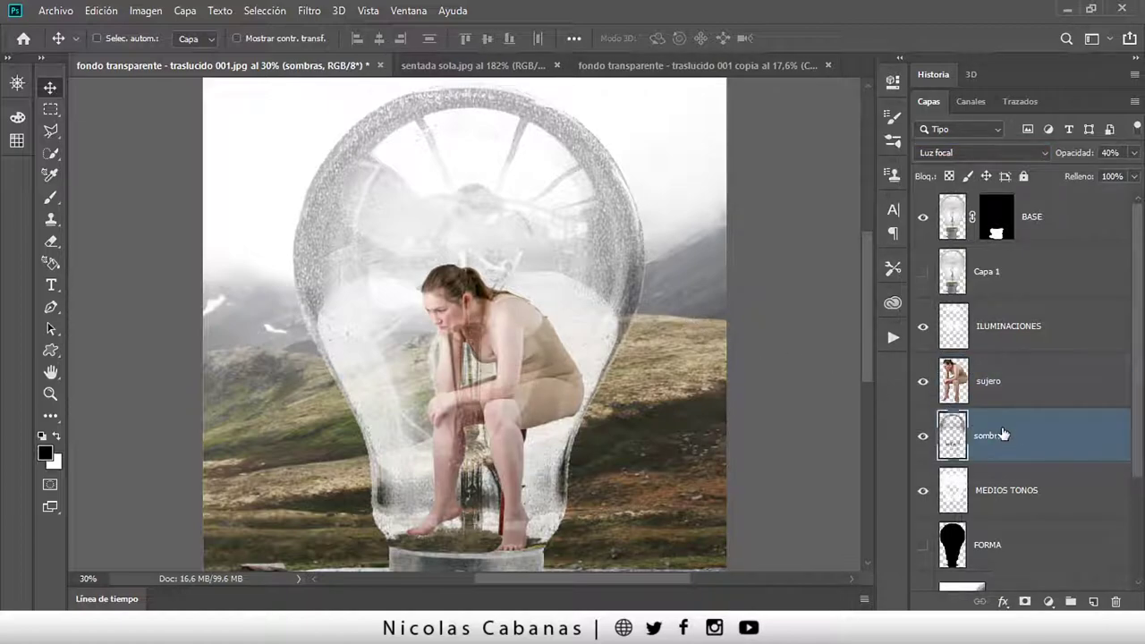
{"action": "left_click_drag", "start_coordinate": [1005, 434], "coordinate": [1003, 522]}
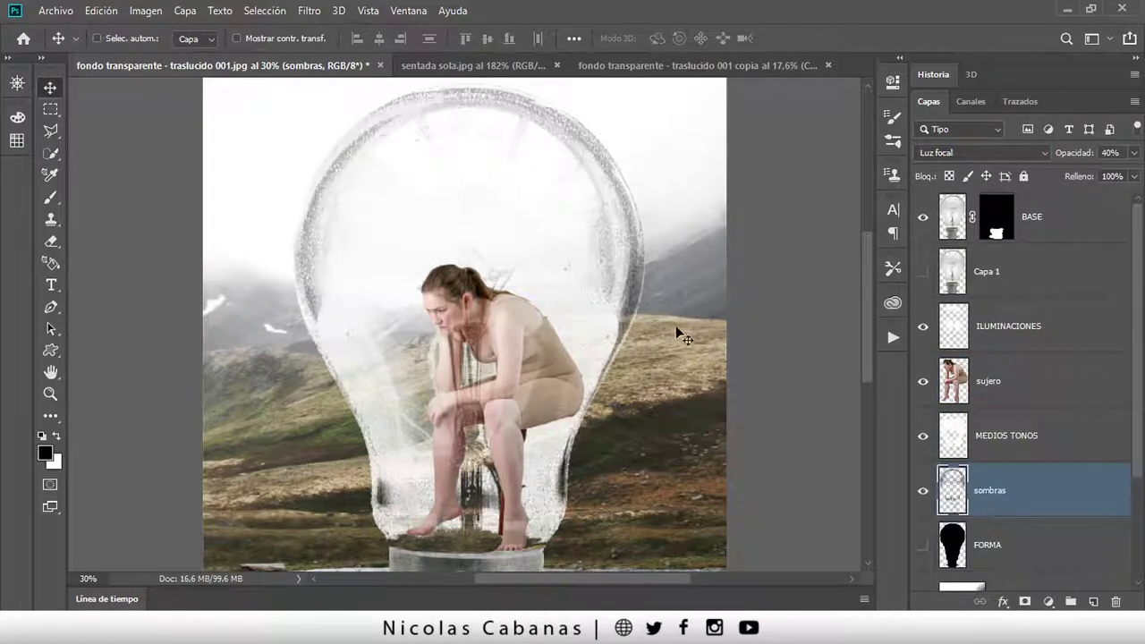
{"action": "left_click_drag", "start_coordinate": [1004, 483], "coordinate": [993, 300]}
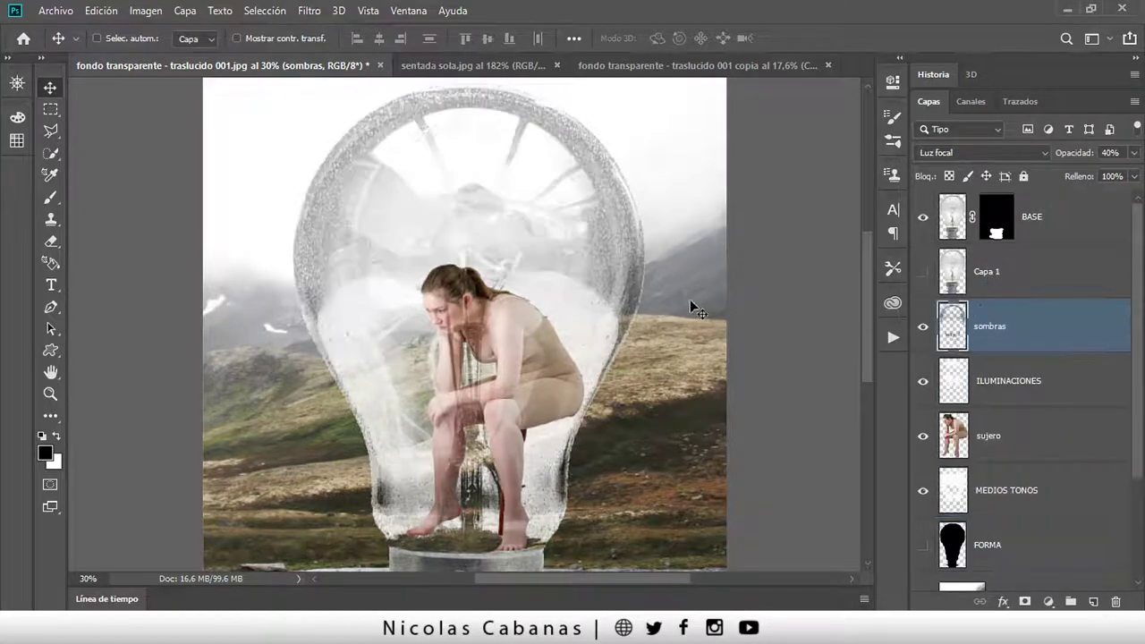
{"action": "key", "text": "z"}
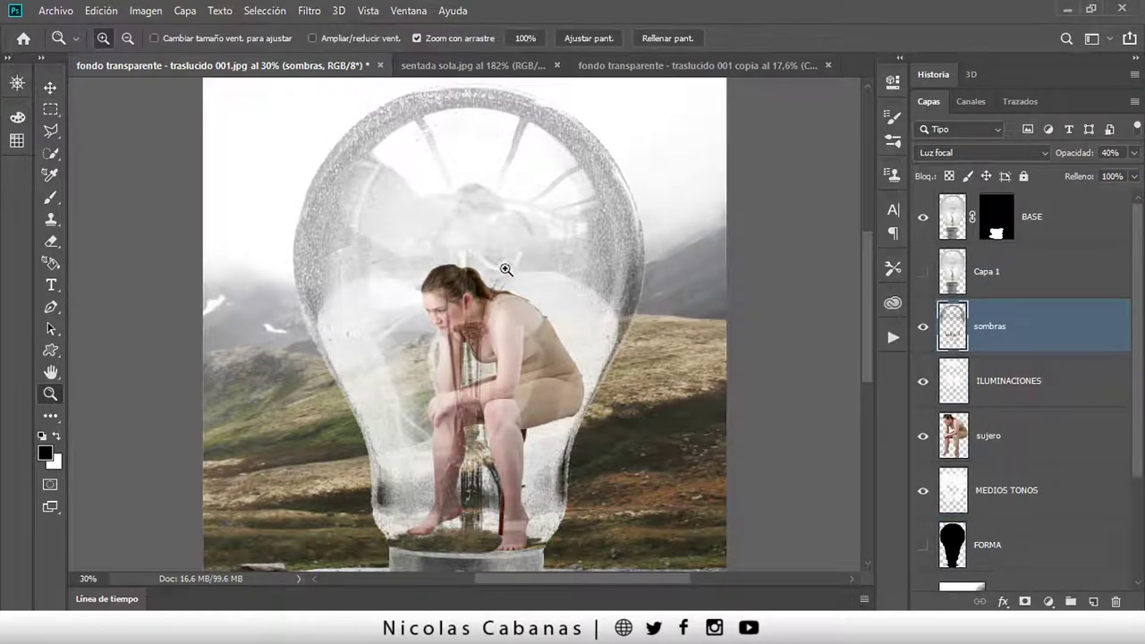
{"action": "left_click_drag", "start_coordinate": [516, 265], "coordinate": [544, 263]}
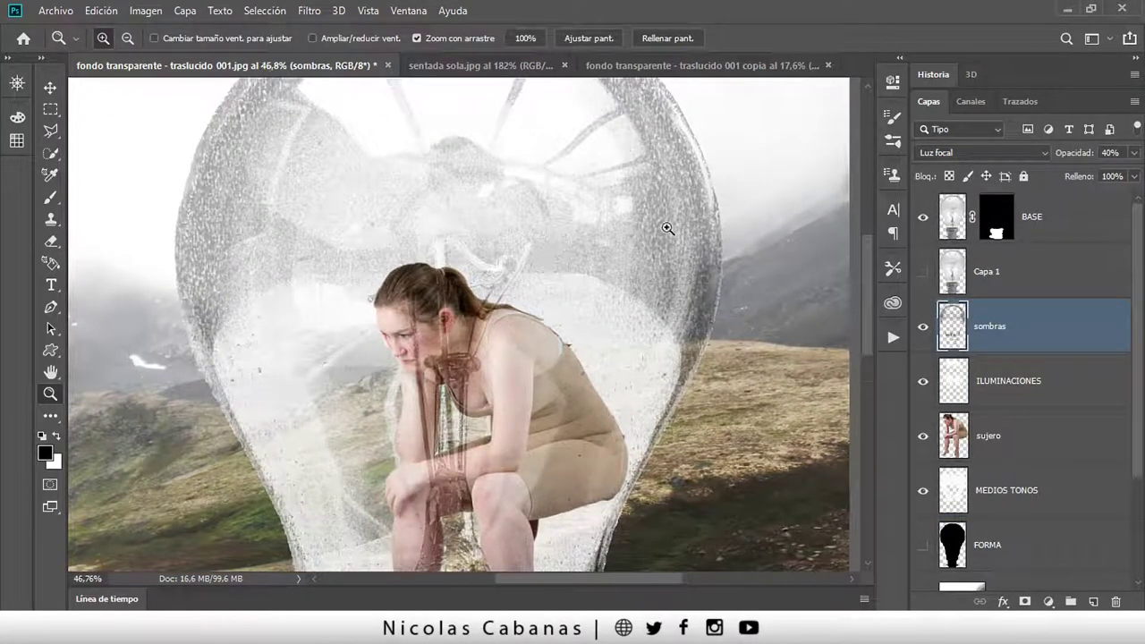
{"action": "left_click_drag", "start_coordinate": [667, 230], "coordinate": [772, 214]}
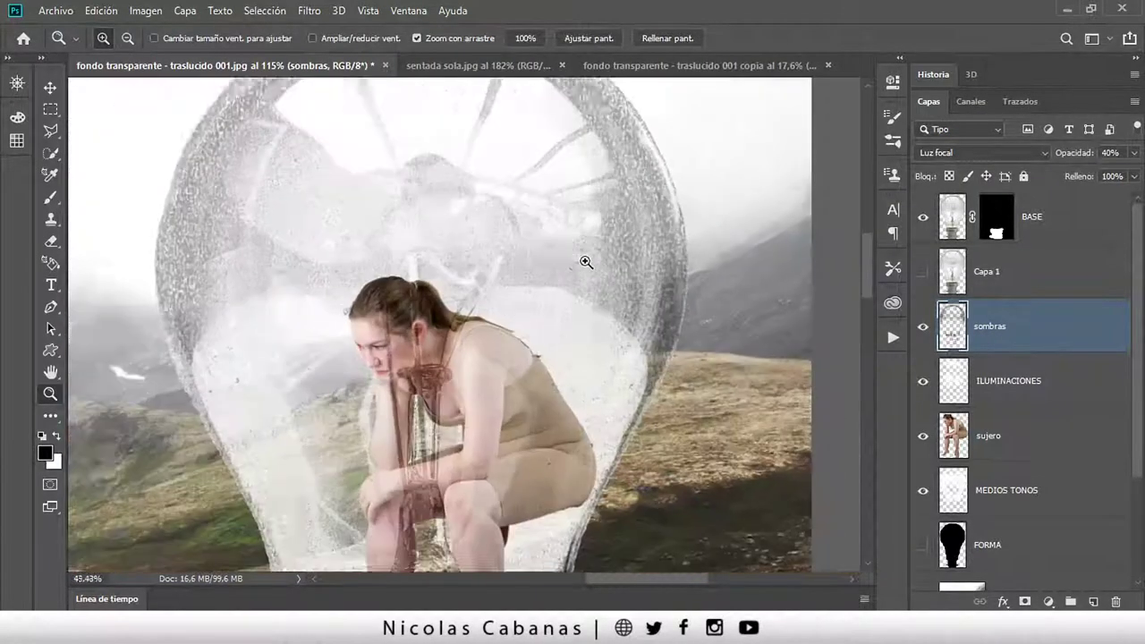
{"action": "left_click_drag", "start_coordinate": [634, 255], "coordinate": [566, 272]}
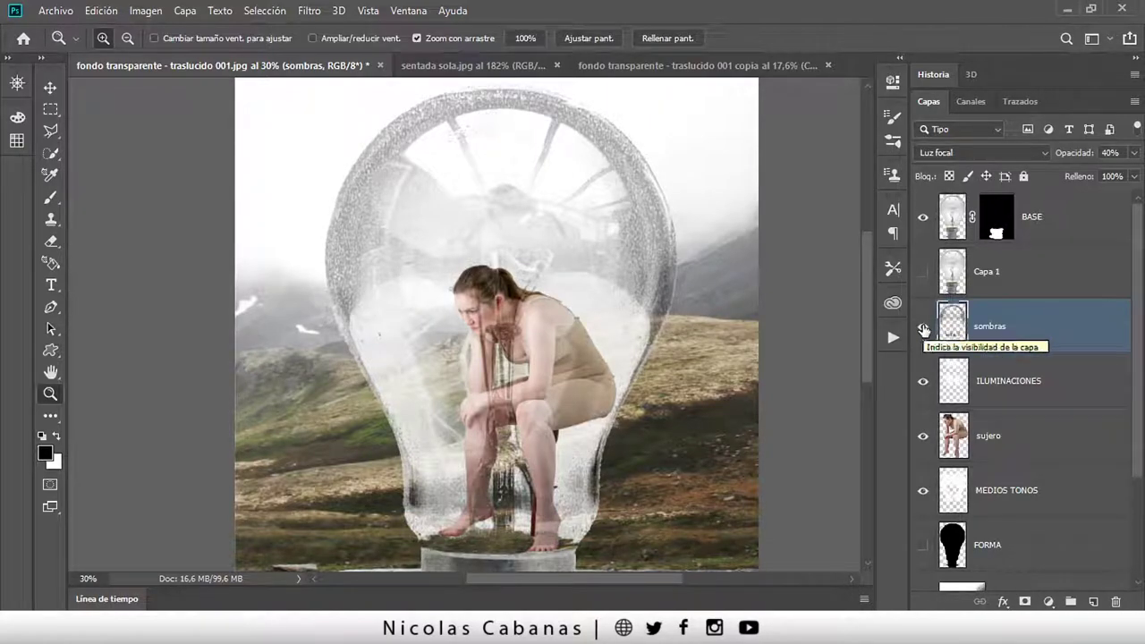
- Hide sombras and solo the Capa 1 bulb layer, leaving it selected
{"action": "left_click", "coordinate": [923, 327]}
{"action": "left_click", "coordinate": [924, 273]}
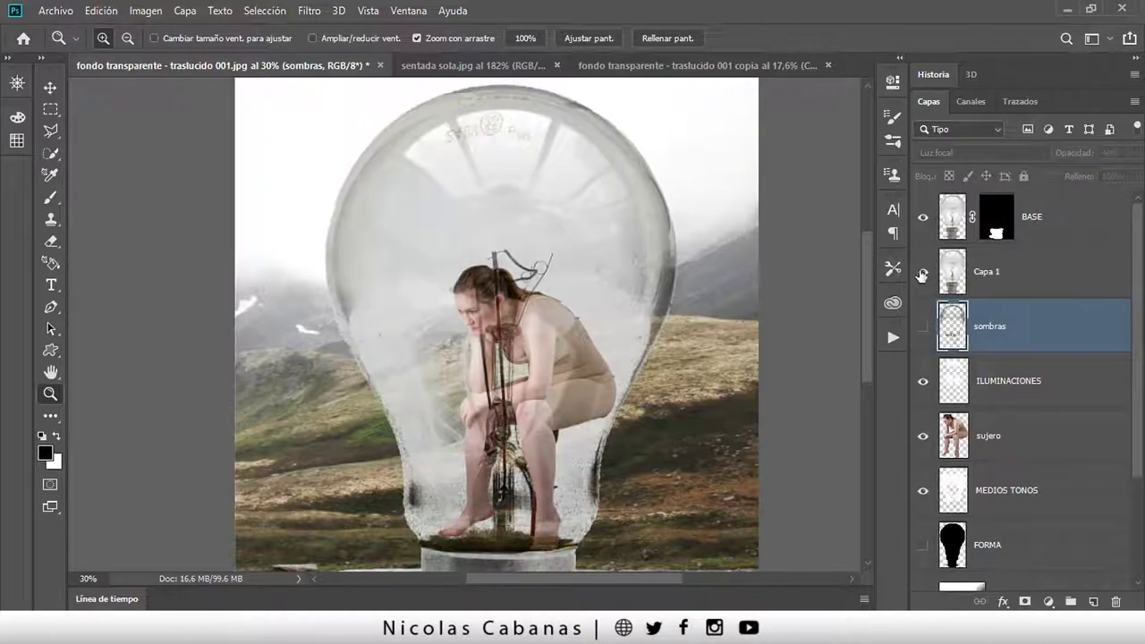
{"action": "key", "text": "alt"}
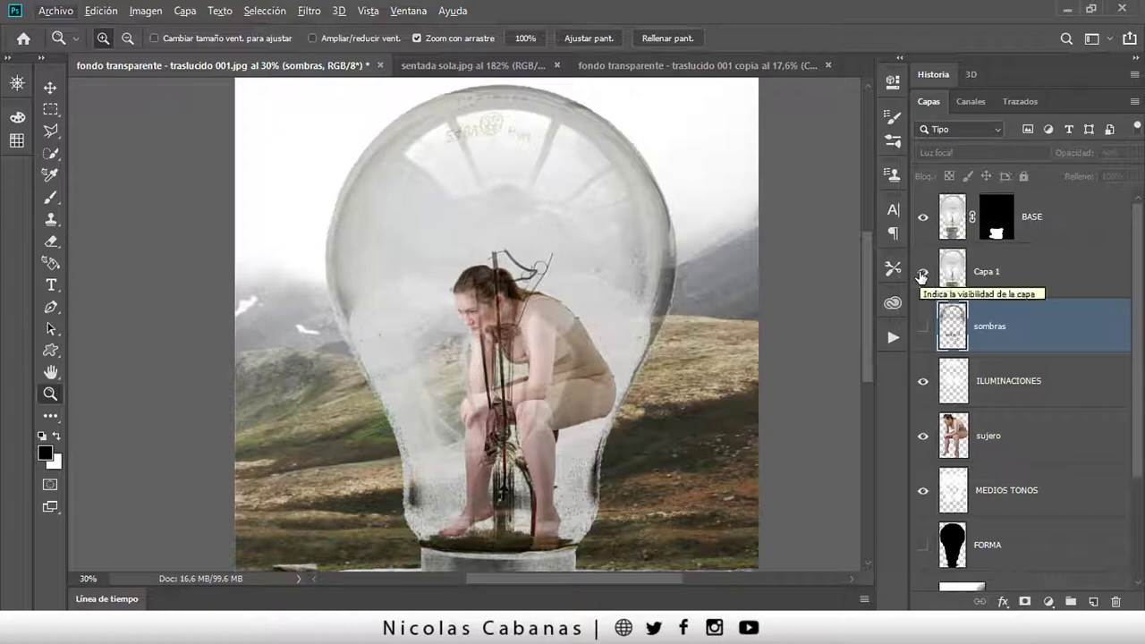
{"action": "left_click", "coordinate": [923, 272], "text": "alt"}
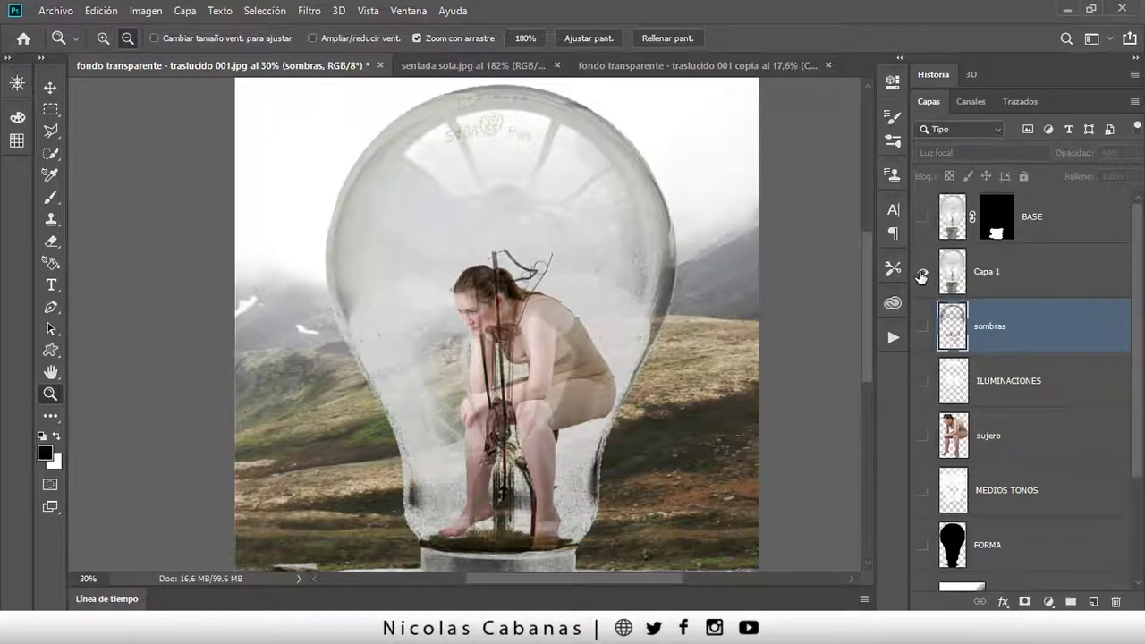
{"action": "left_click", "coordinate": [990, 274]}
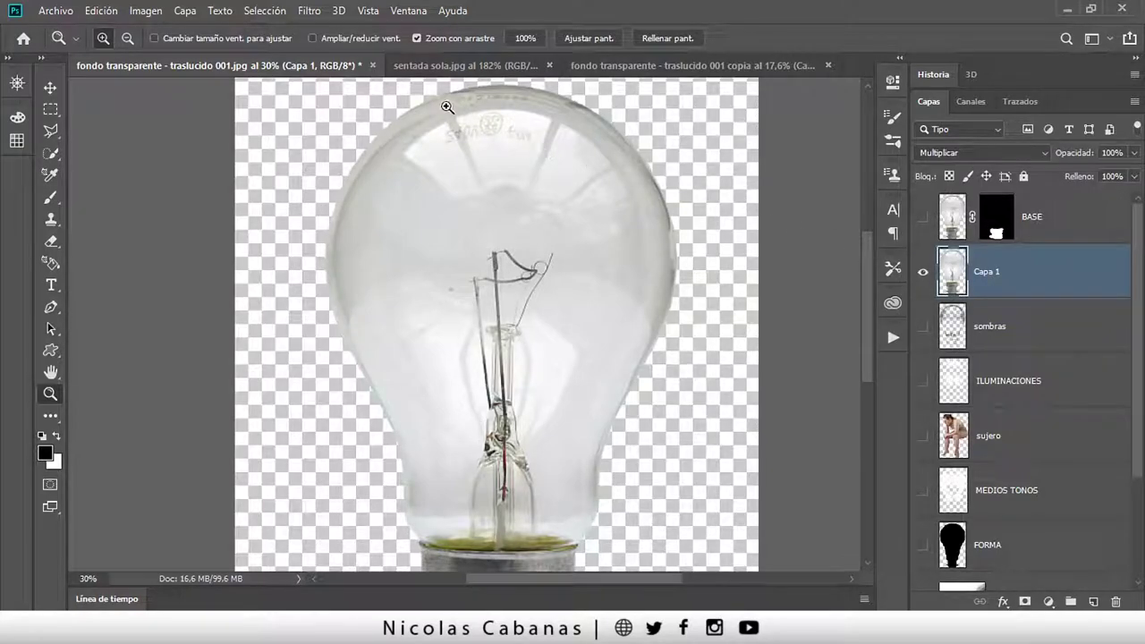
- Select the bulb's grey glass edges with Gama de colores, sampled at the edge, tolerance 38
{"action": "left_click", "coordinate": [276, 15]}
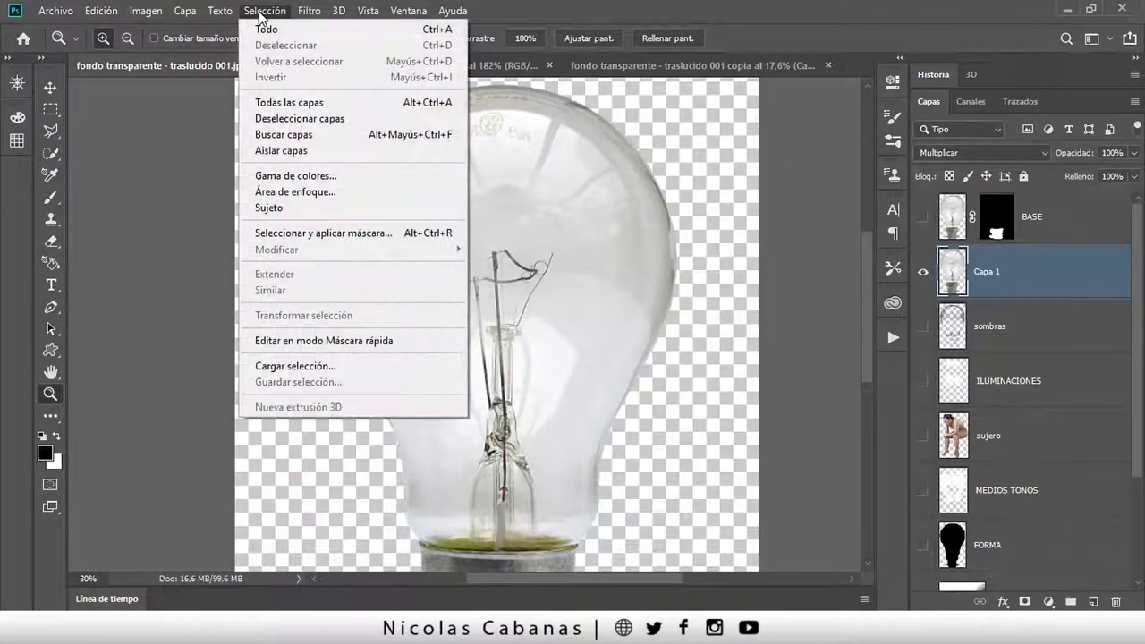
{"action": "left_click", "coordinate": [309, 177]}
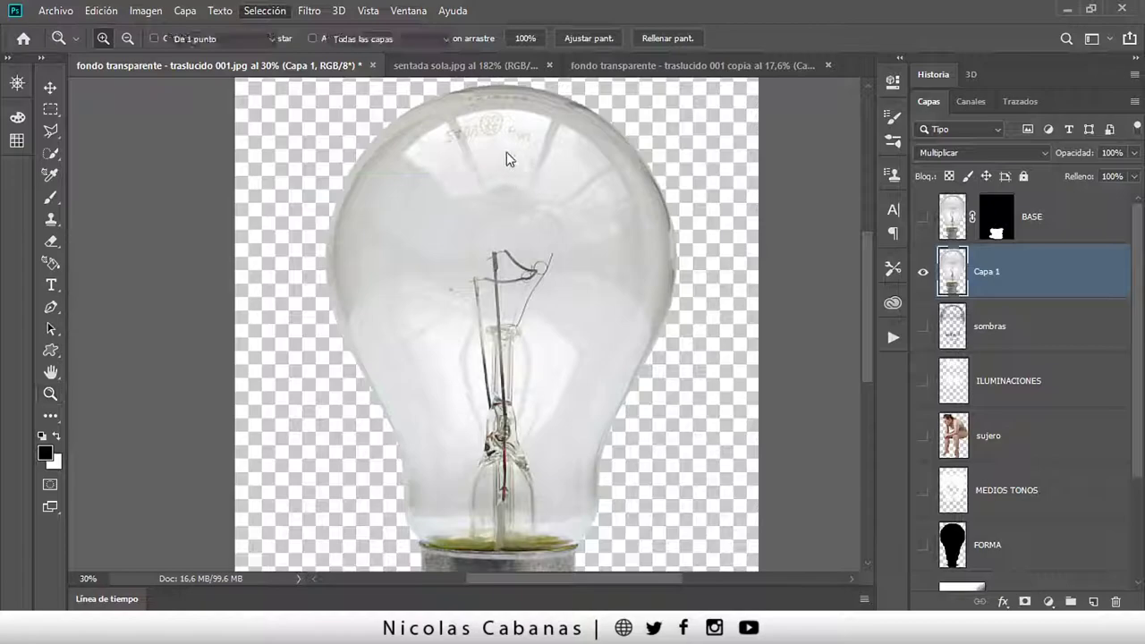
{"action": "left_click", "coordinate": [363, 170]}
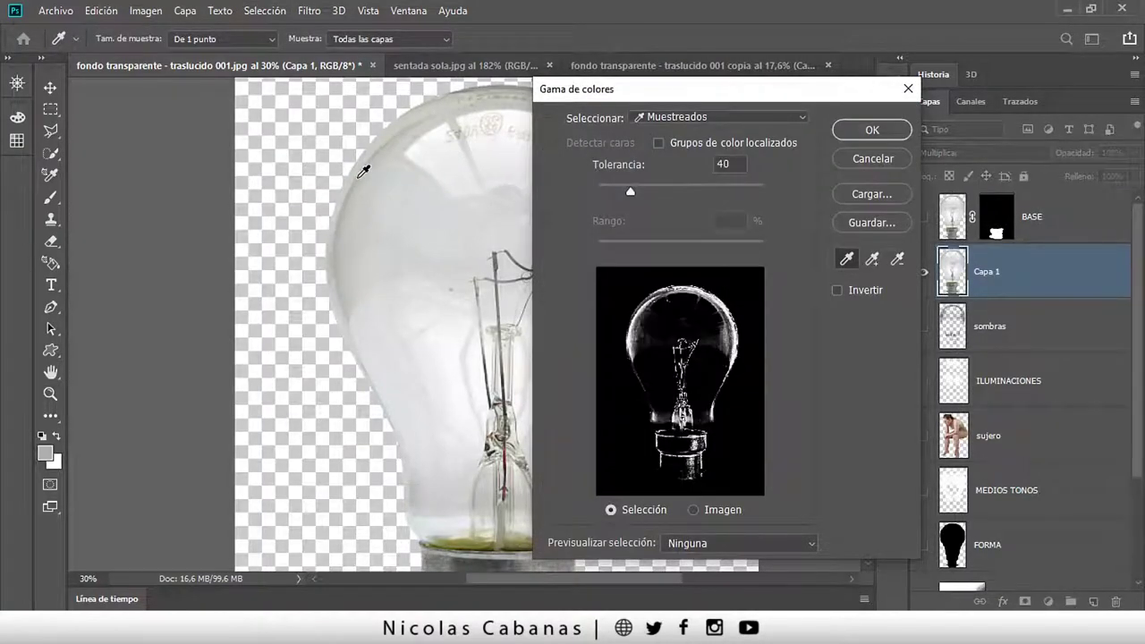
{"action": "left_click_drag", "start_coordinate": [631, 190], "coordinate": [629, 194]}
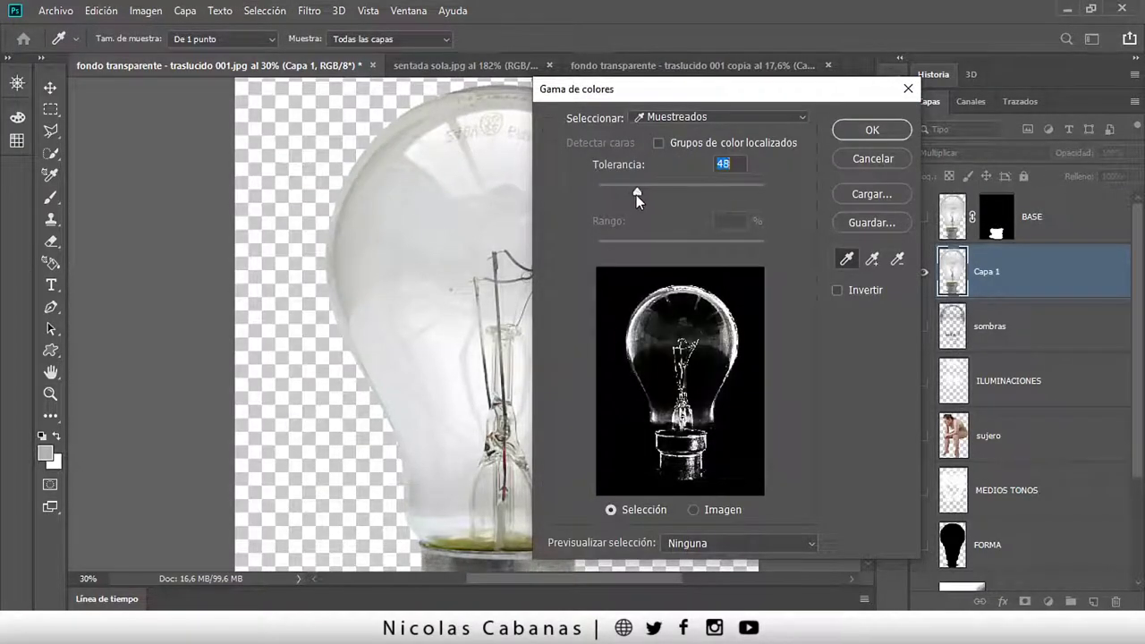
{"action": "left_click", "coordinate": [872, 130]}
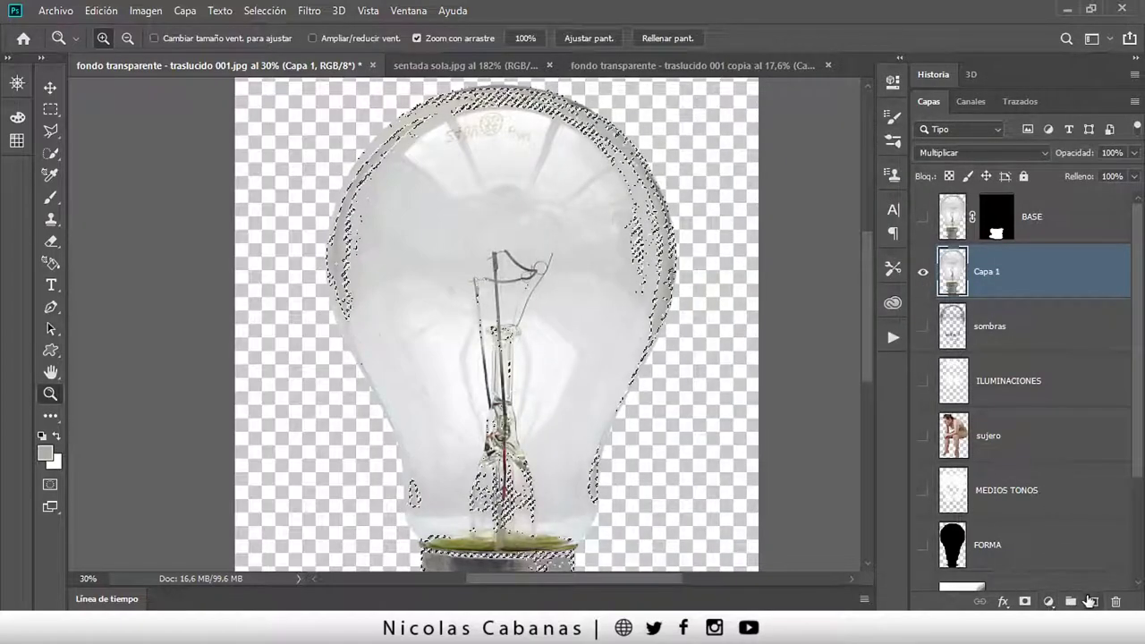
- Fill the glass selection with black on a new layer Capa 2, then deselect
{"action": "key", "text": "ctrl+shift+alt+n"}
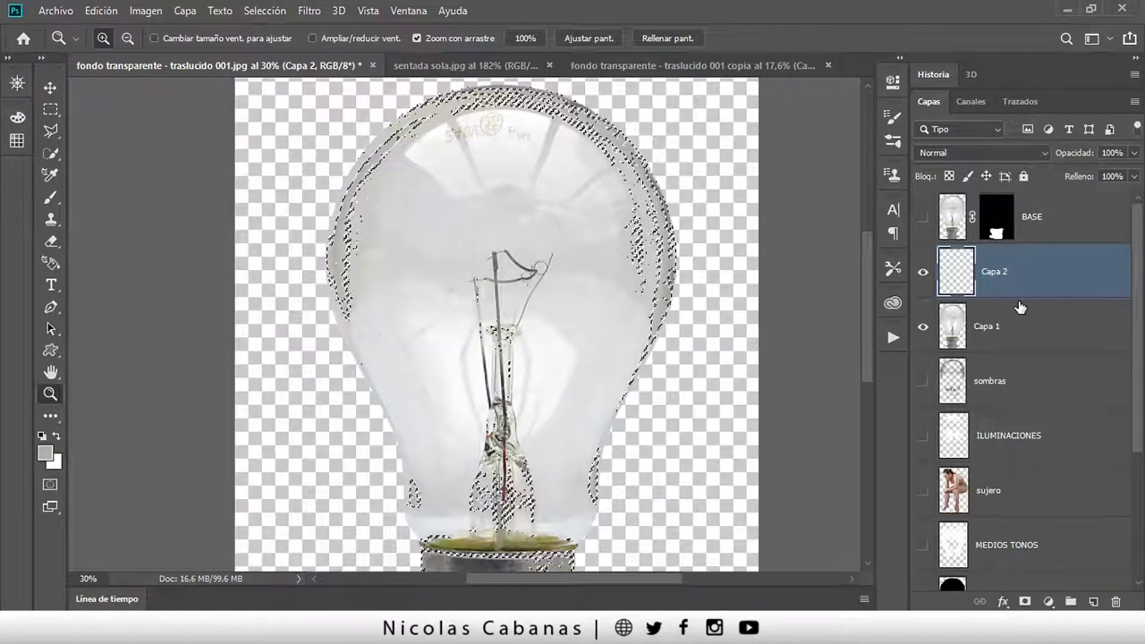
{"action": "key", "text": "d"}
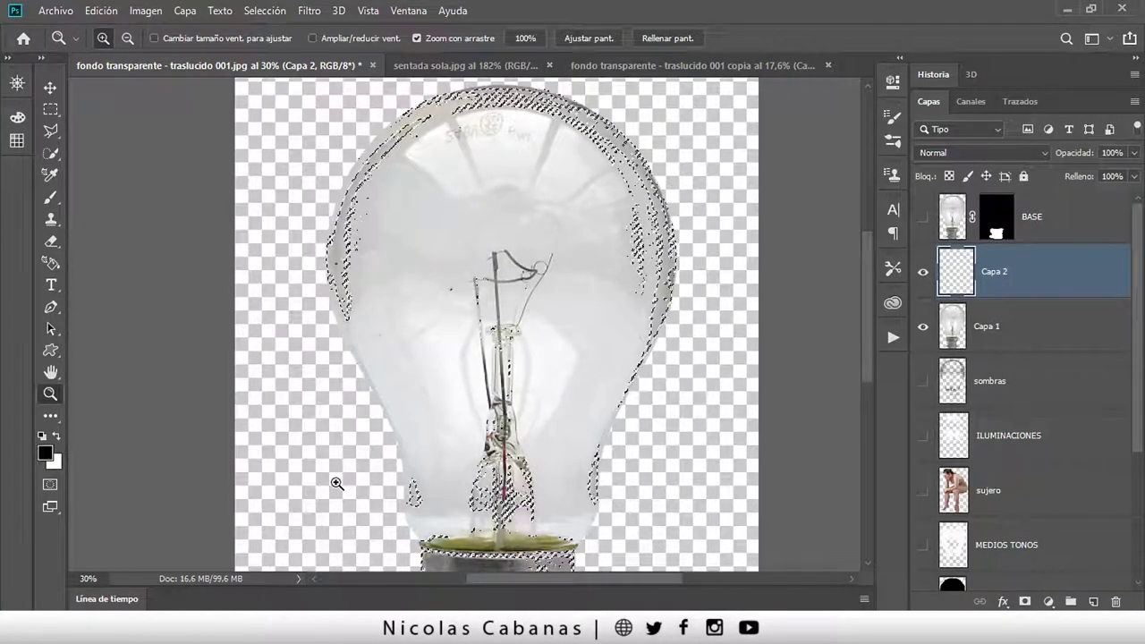
{"action": "key", "text": "ctrl+BackSpace"}
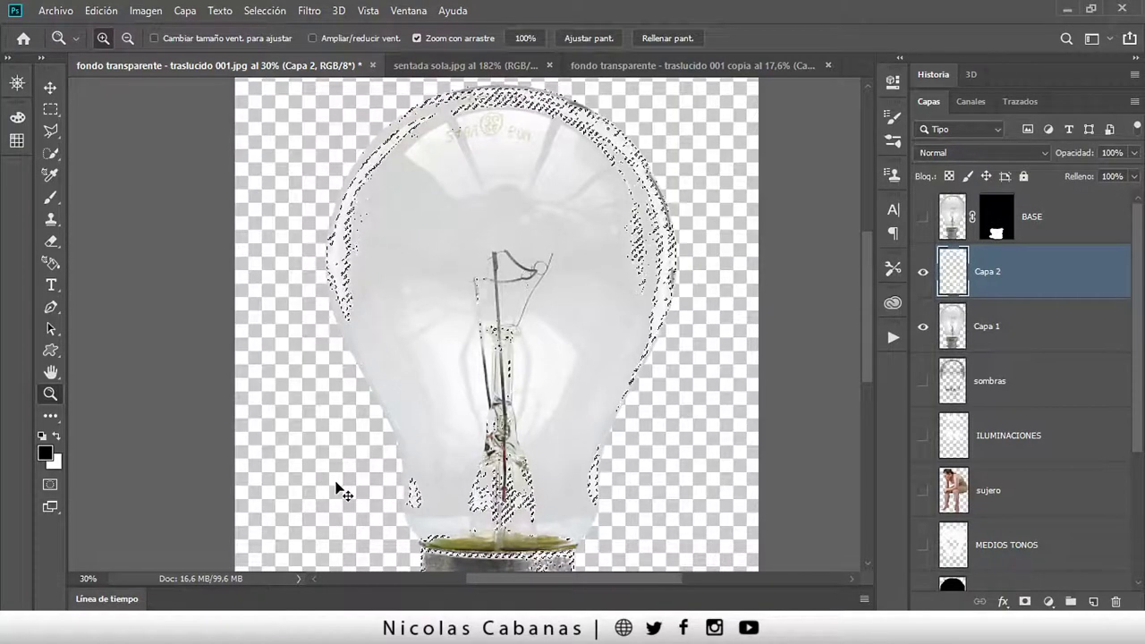
{"action": "key", "text": "alt+BackSpace"}
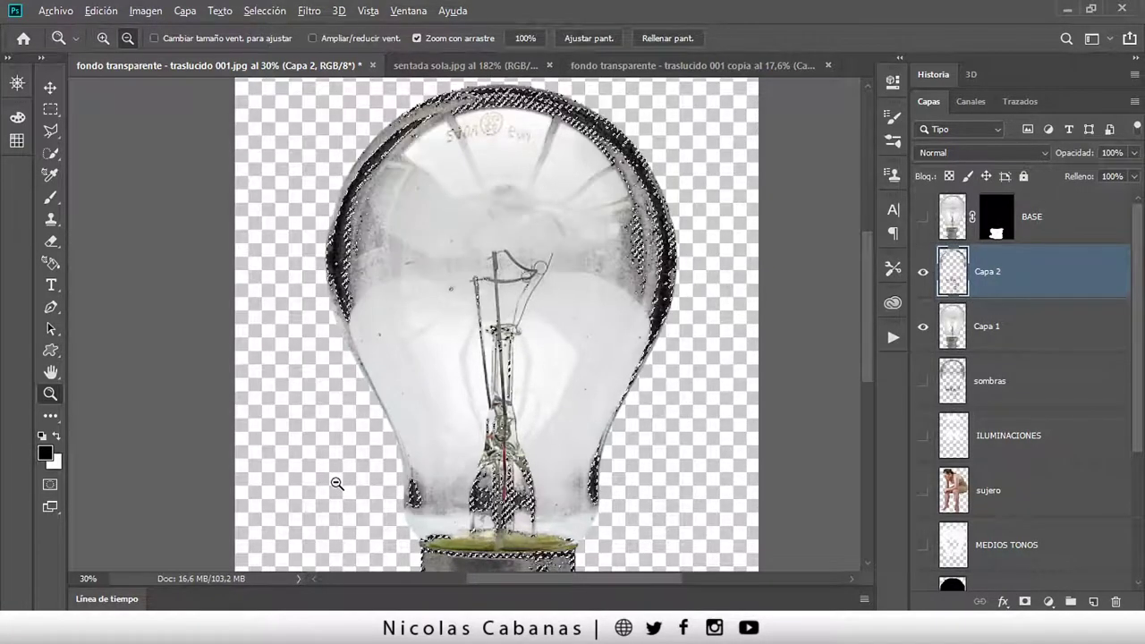
{"action": "key", "text": "ctrl+d"}
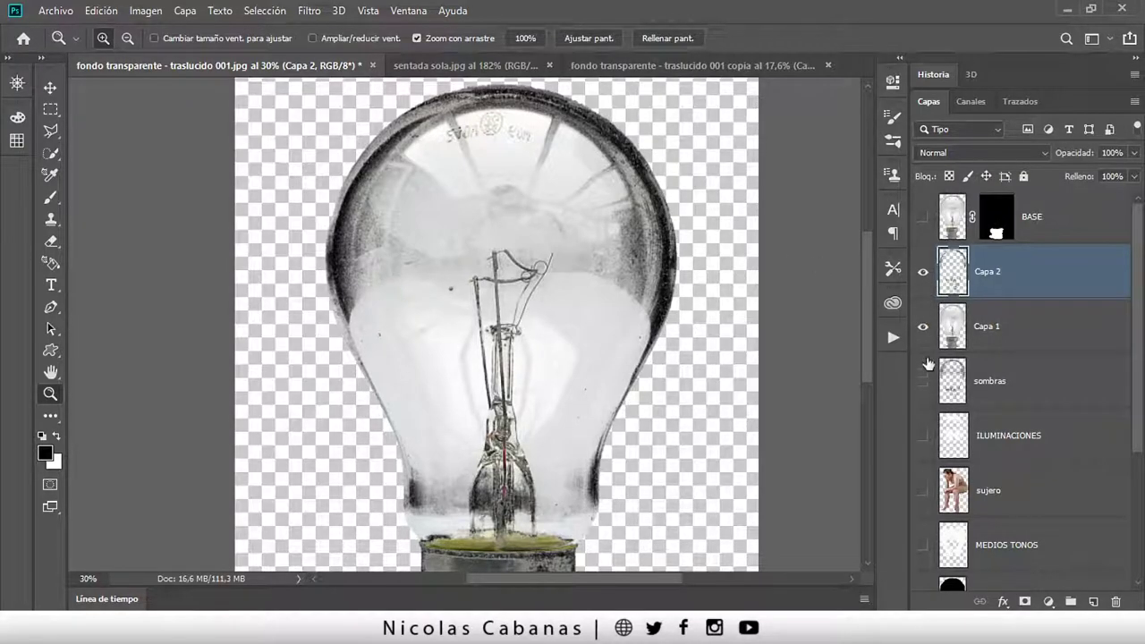
- Show sujero, MEDIOS TONOS, ILUMINACIONES and the paisaje landscape again
{"action": "left_click_drag", "start_coordinate": [925, 478], "coordinate": [924, 545]}
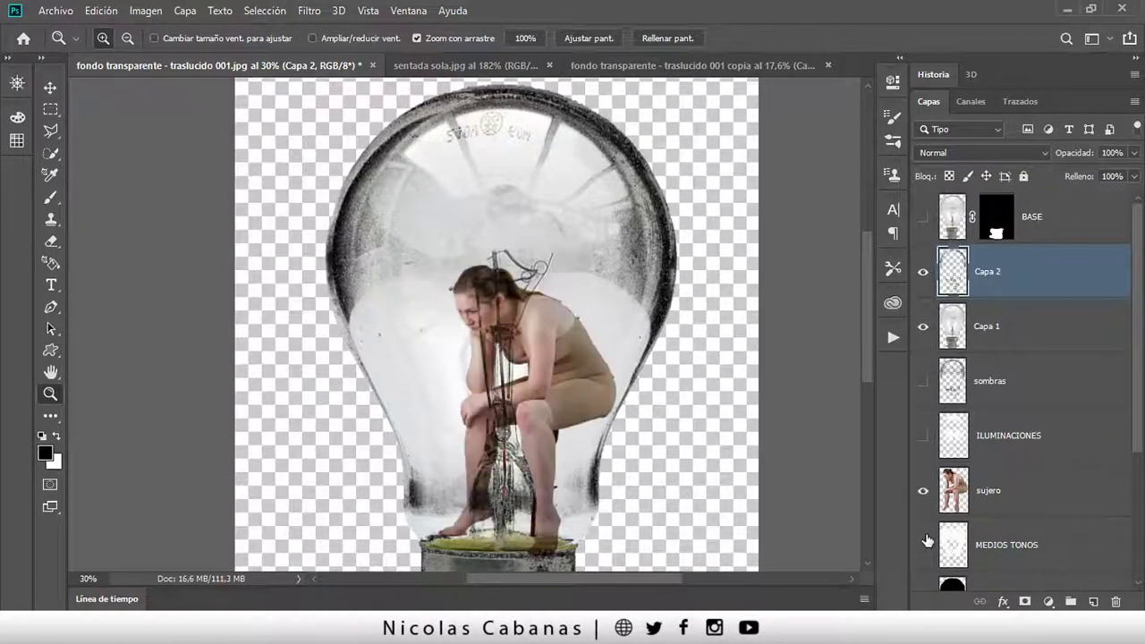
{"action": "scroll", "coordinate": [939, 461], "scroll_direction": "down", "scroll_amount": 2}
{"action": "left_click", "coordinate": [924, 328]}
{"action": "scroll", "coordinate": [927, 393], "scroll_direction": "up", "scroll_amount": 2}
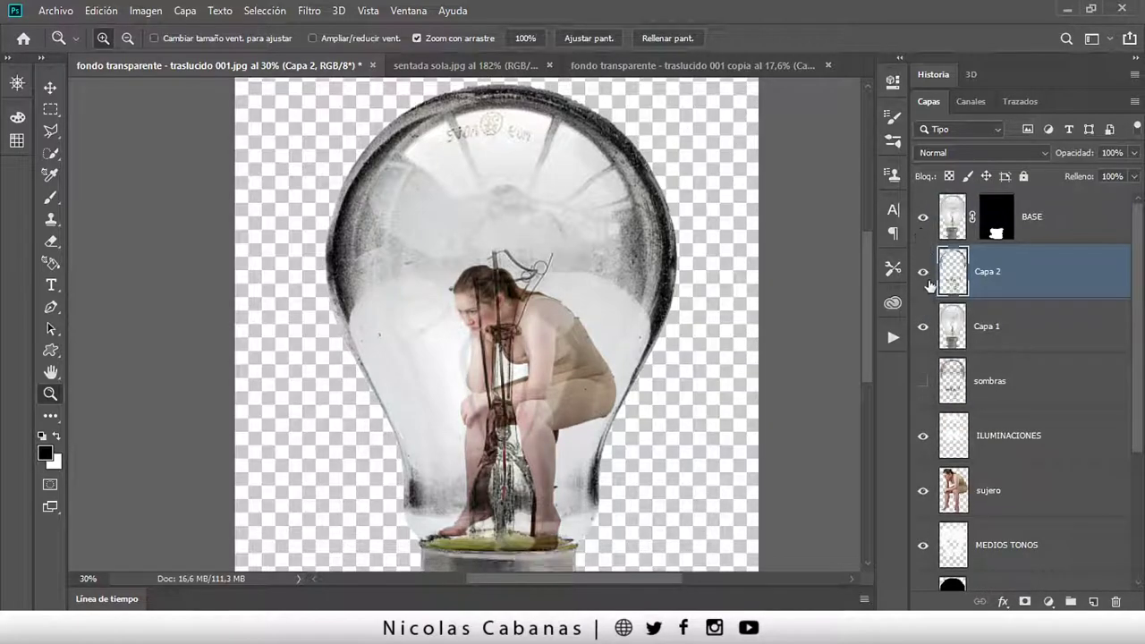
{"action": "scroll", "coordinate": [935, 357], "scroll_direction": "down", "scroll_amount": 4}
{"action": "left_click", "coordinate": [922, 448]}
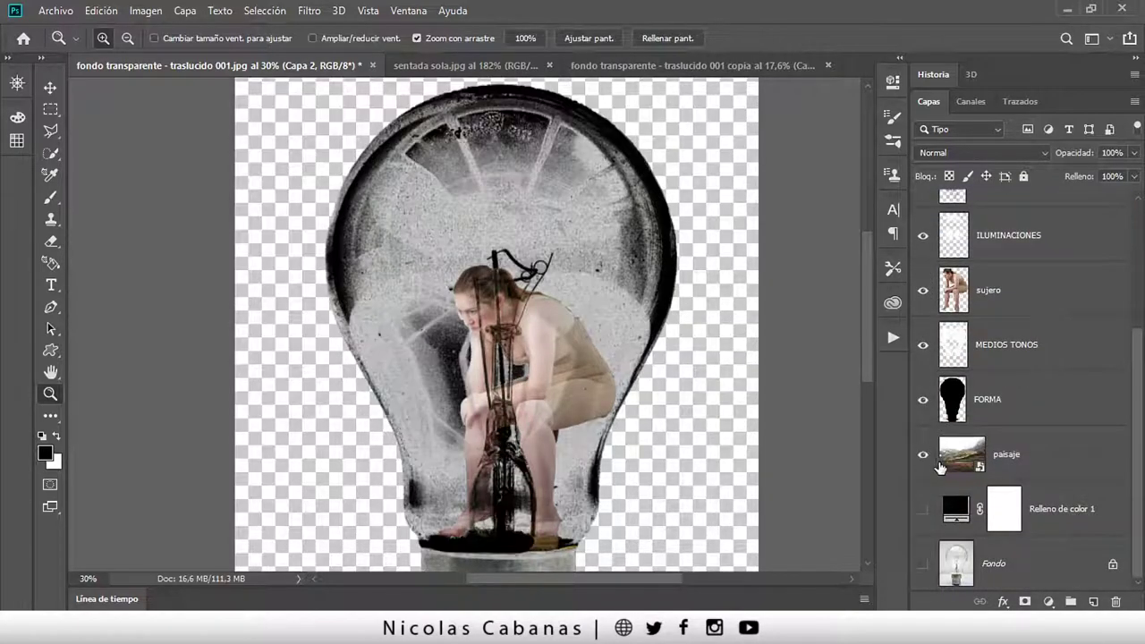
{"action": "left_click_drag", "start_coordinate": [686, 320], "coordinate": [630, 268]}
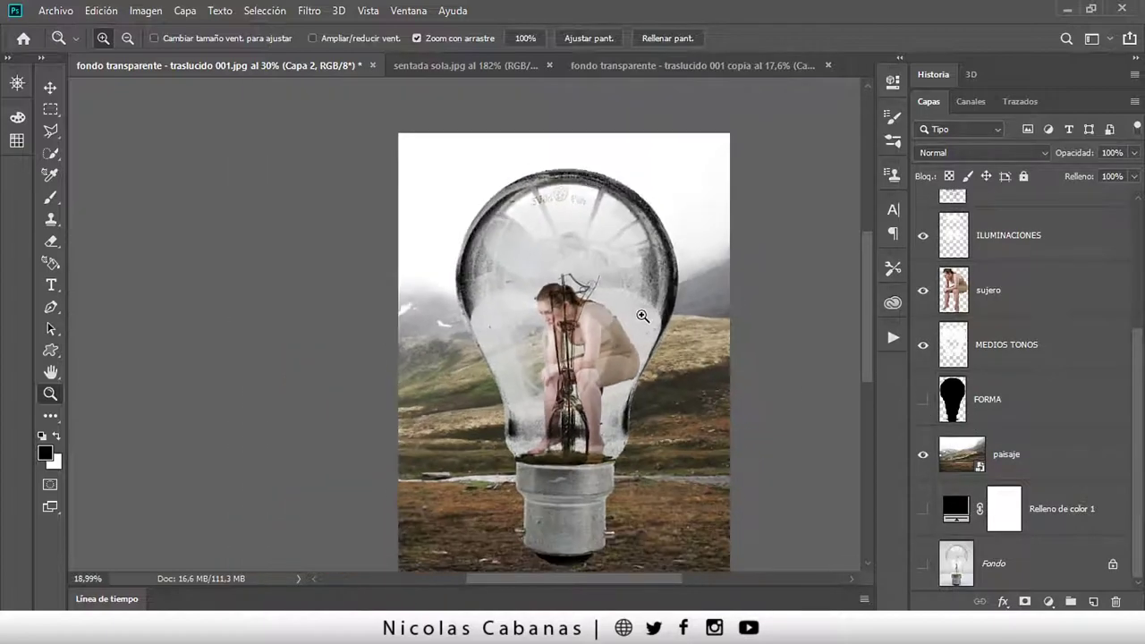
{"action": "left_click_drag", "start_coordinate": [541, 223], "coordinate": [582, 223]}
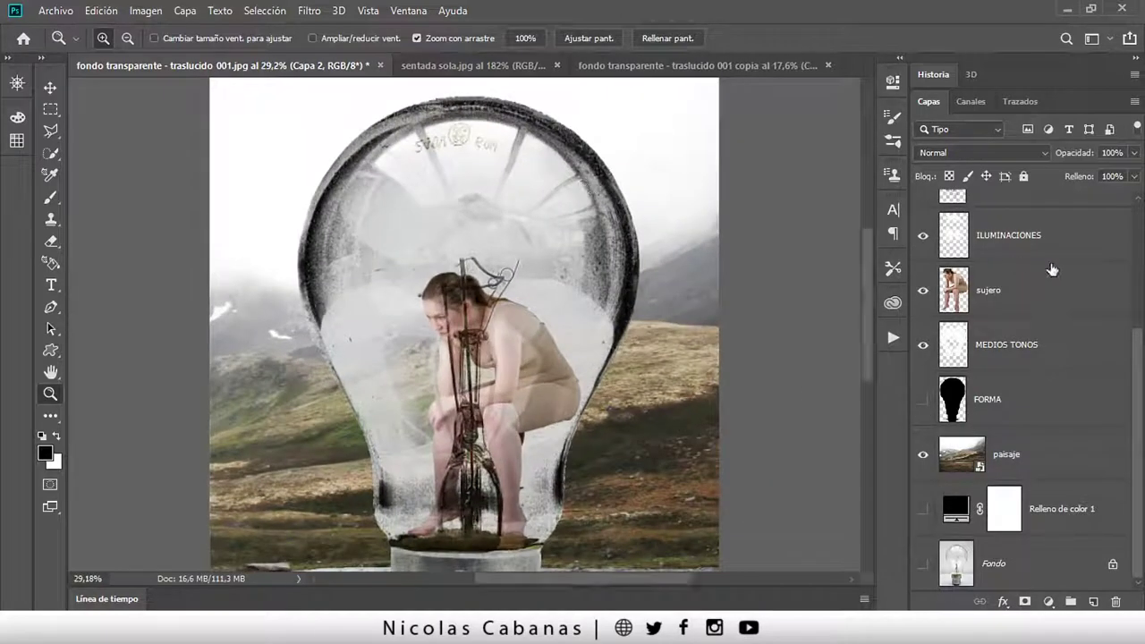
{"action": "scroll", "coordinate": [1056, 284], "scroll_direction": "up", "scroll_amount": 3}
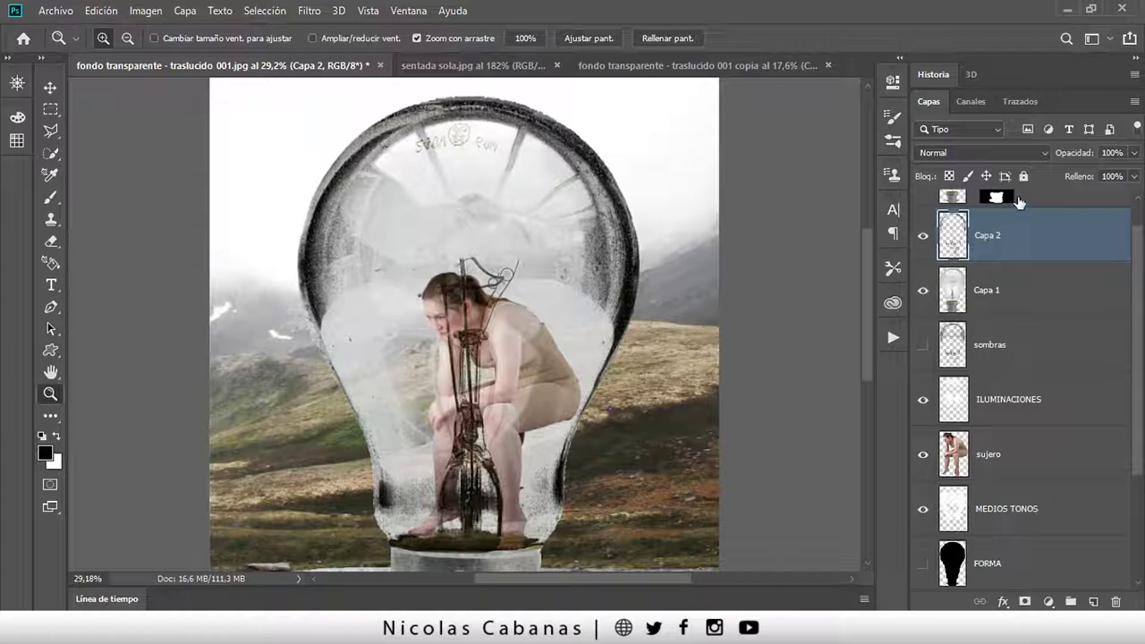
- Set Capa 2's blend mode to Luz suave
{"action": "left_click", "coordinate": [1037, 148]}
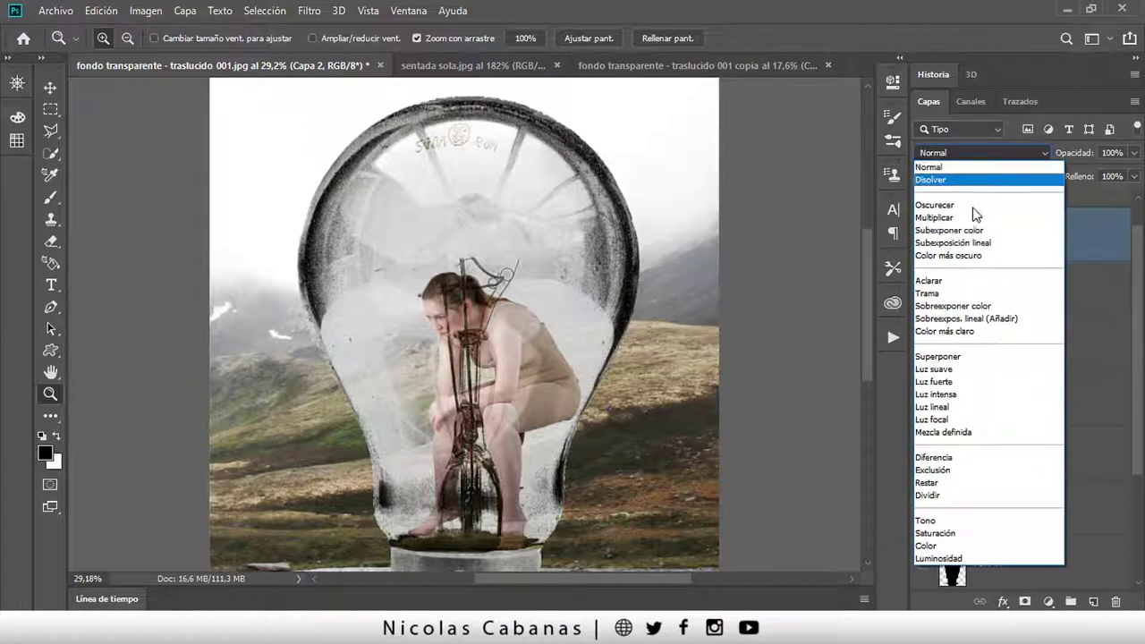
{"action": "left_click", "coordinate": [941, 371]}
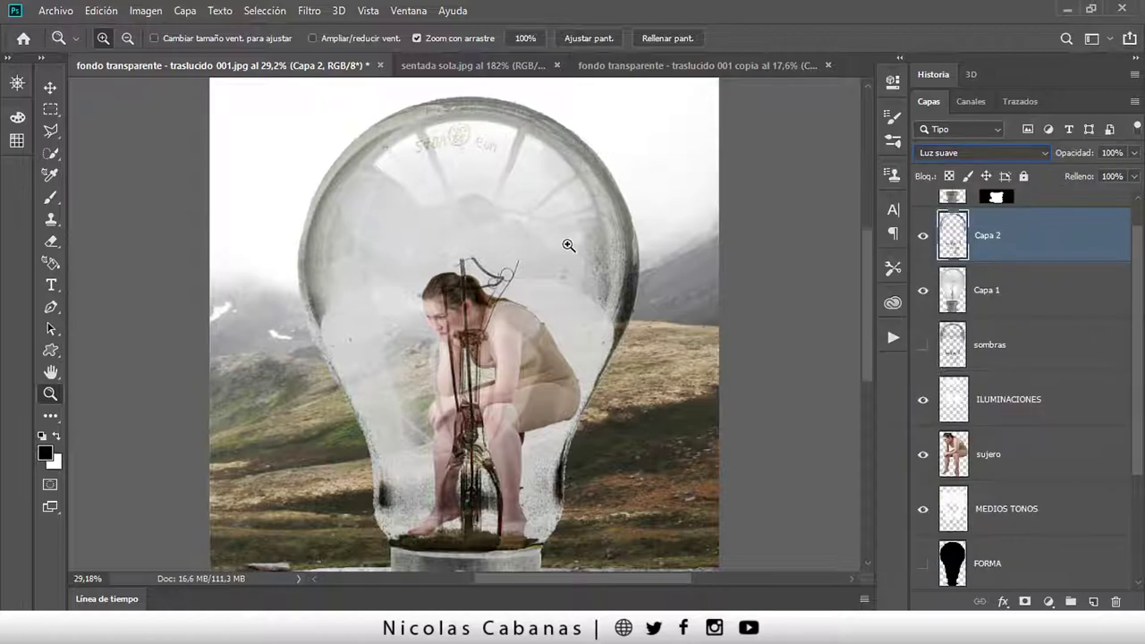
{"action": "mouse_move", "coordinate": [564, 242]}
{"action": "left_mouse_down"}
{"action": "mouse_move", "coordinate": [592, 235]}
{"action": "mouse_move", "coordinate": [572, 237]}
{"action": "left_mouse_up"}
- Move Capa 1 down below ILUMINACIONES, just above sujero
{"action": "left_click", "coordinate": [993, 295]}
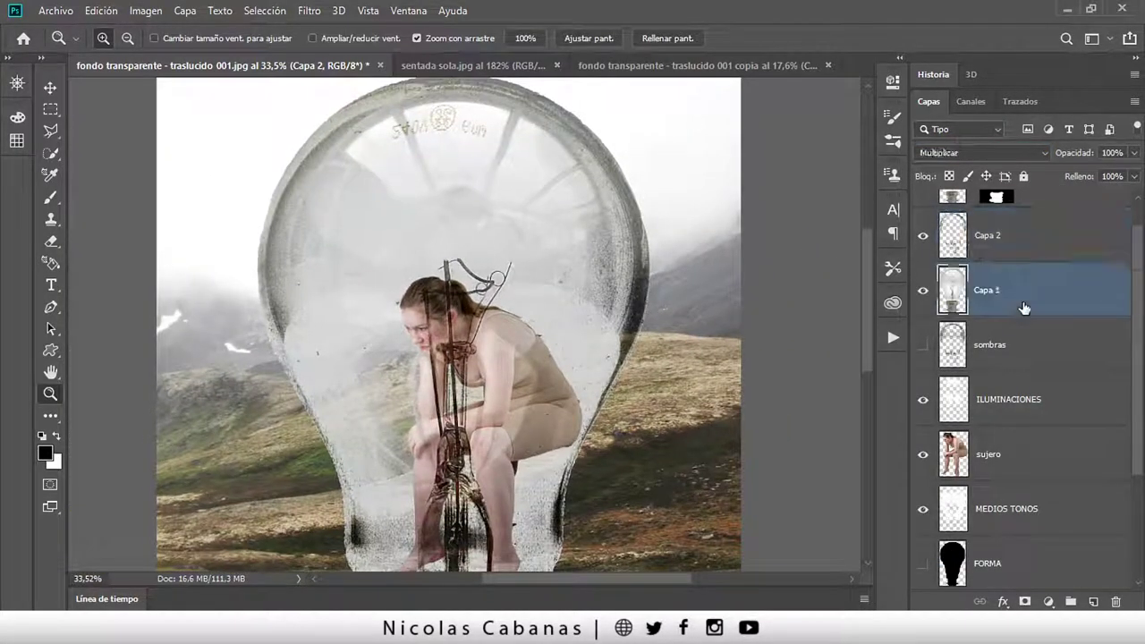
{"action": "left_click_drag", "start_coordinate": [1001, 247], "coordinate": [1014, 312]}
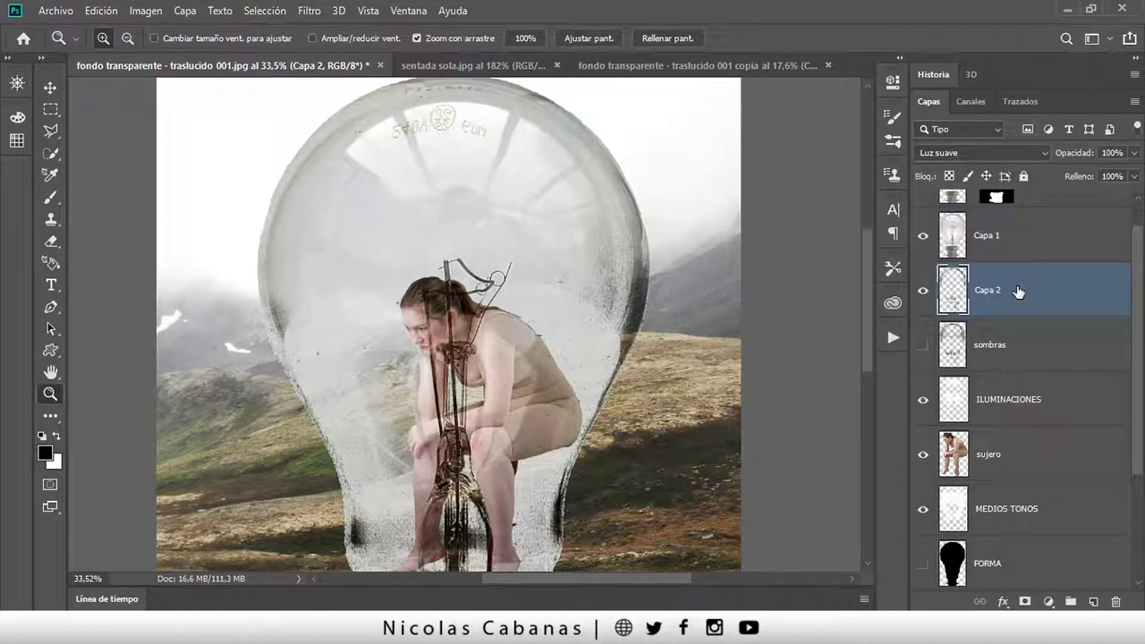
{"action": "left_click_drag", "start_coordinate": [1018, 291], "coordinate": [1022, 228]}
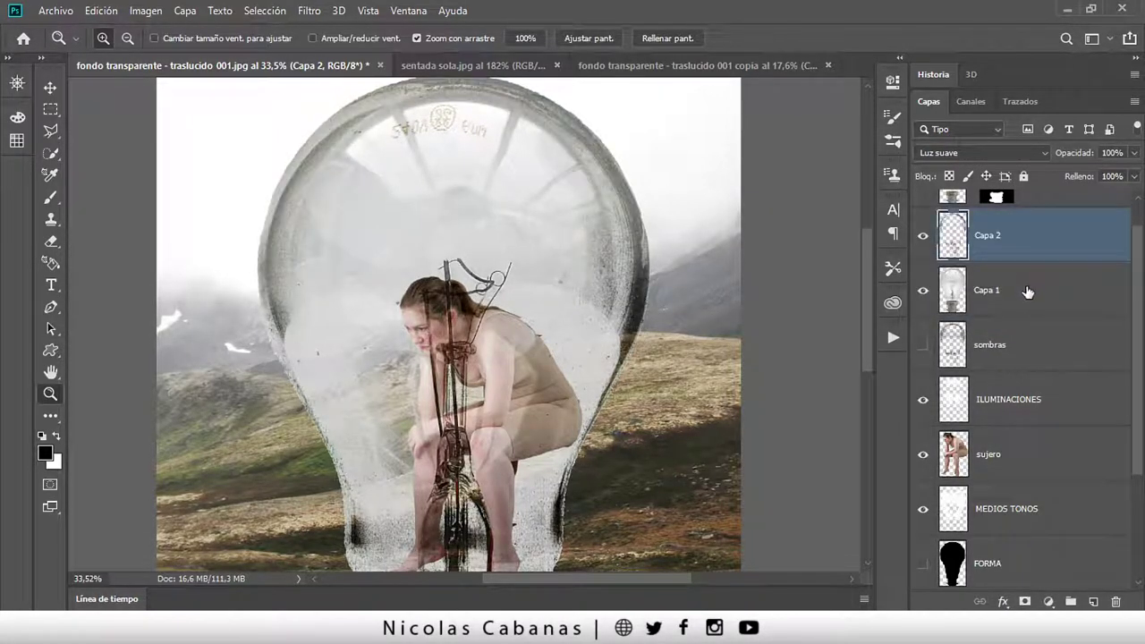
{"action": "left_click_drag", "start_coordinate": [1027, 291], "coordinate": [1031, 408]}
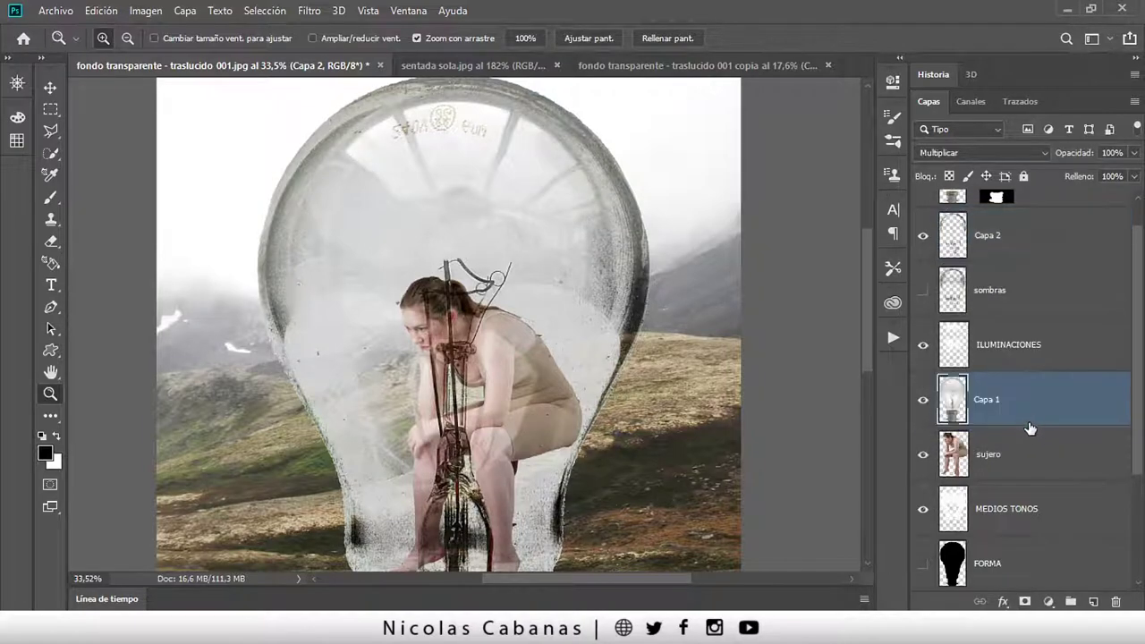
- Lower ILUMINACIONES opacity to about 73% and Capa 2 to about 87%
{"action": "left_click", "coordinate": [990, 332]}
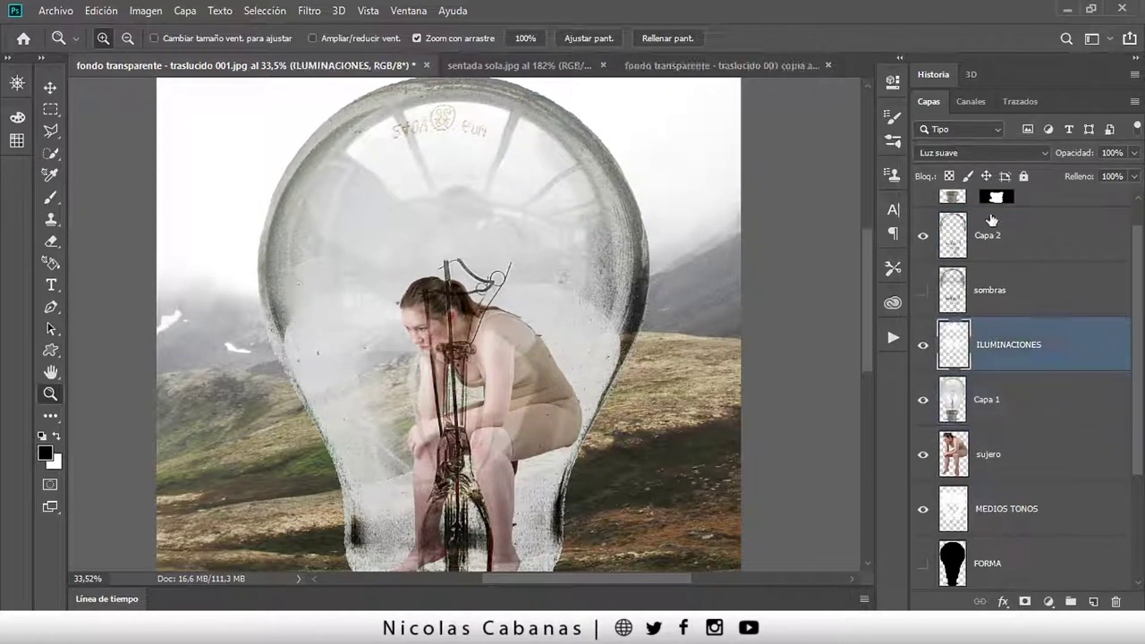
{"action": "left_click_drag", "start_coordinate": [1062, 158], "coordinate": [1046, 162]}
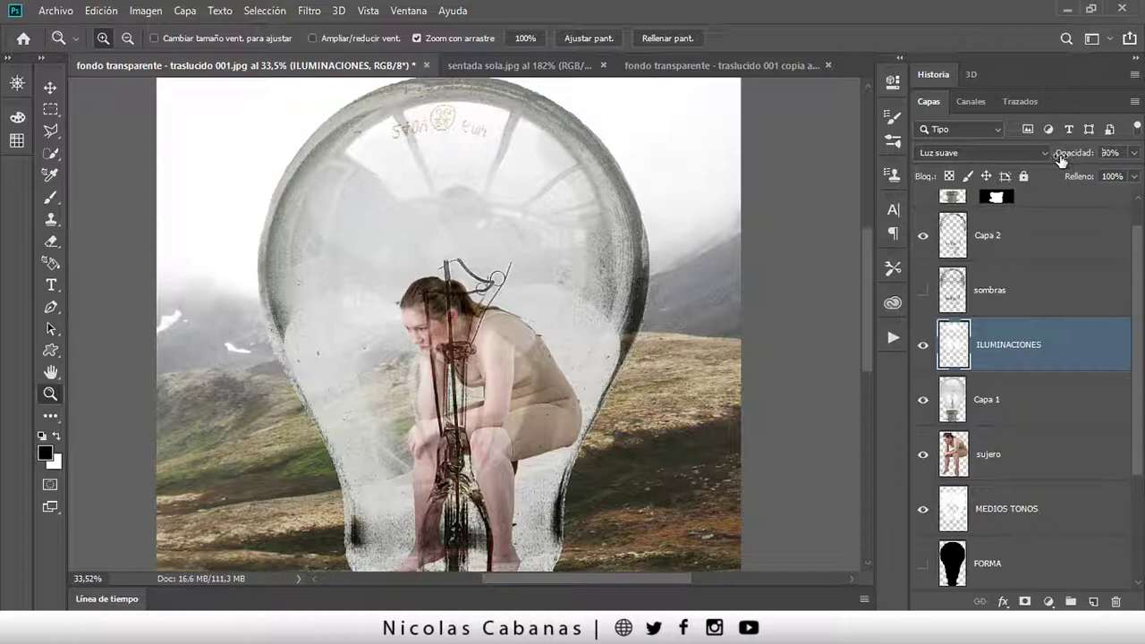
{"action": "left_click", "coordinate": [1013, 300]}
{"action": "left_click", "coordinate": [1004, 234]}
{"action": "left_click_drag", "start_coordinate": [1077, 154], "coordinate": [1070, 155]}
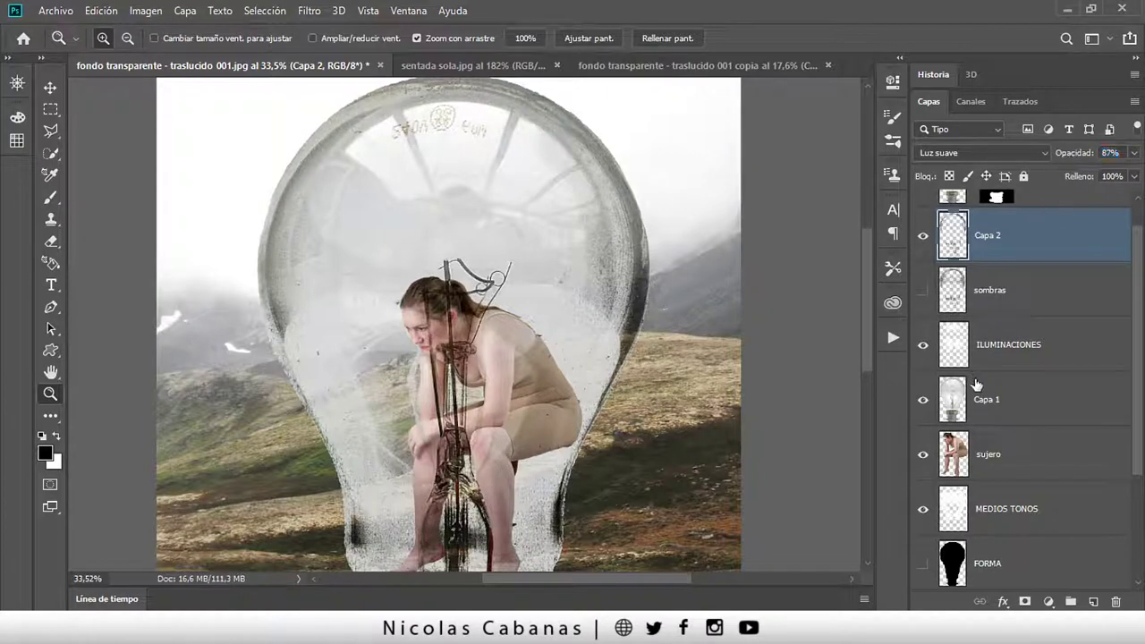
{"action": "left_click", "coordinate": [1014, 405]}
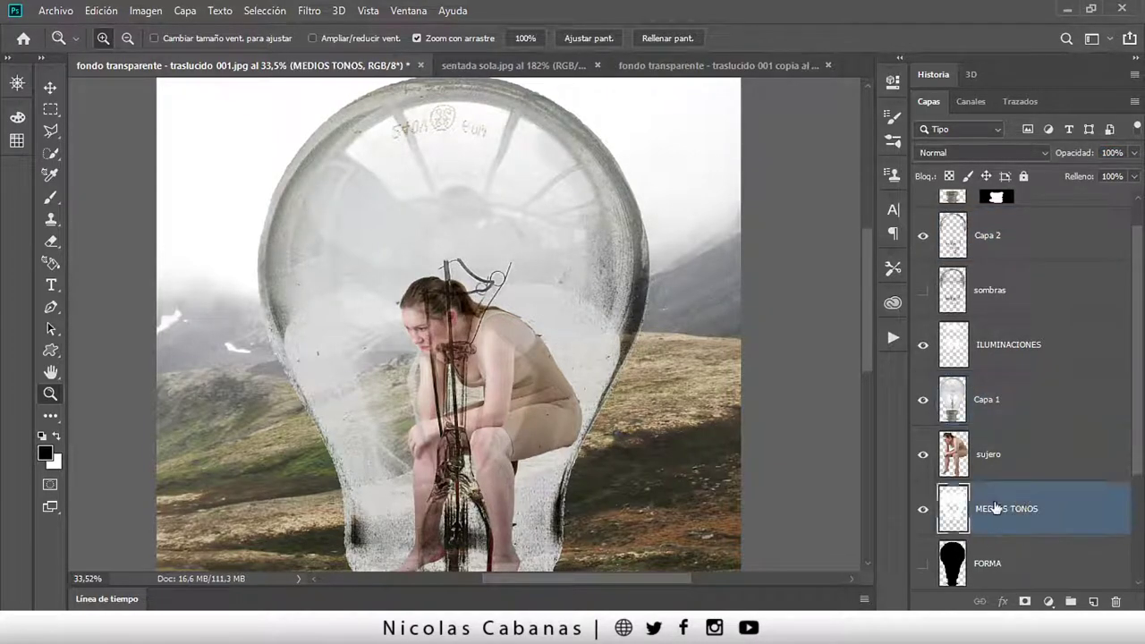
- Move MEDIOS TONOS above sujeto and set its blend mode to Luz suave
{"action": "left_click_drag", "start_coordinate": [1006, 512], "coordinate": [1014, 432]}
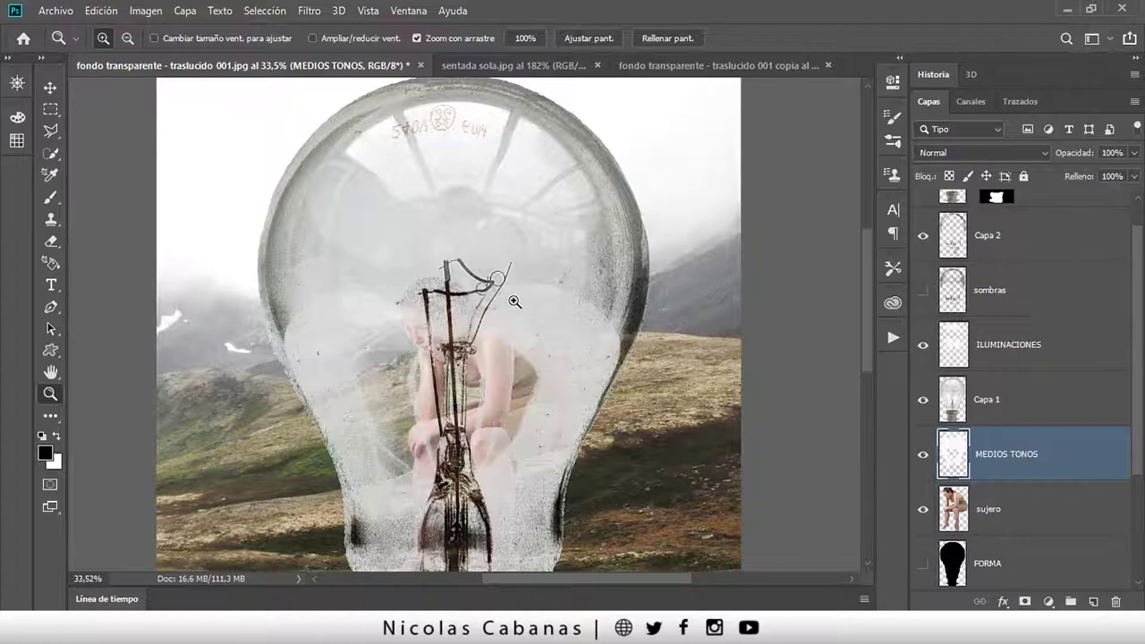
{"action": "left_click_drag", "start_coordinate": [511, 299], "coordinate": [563, 296]}
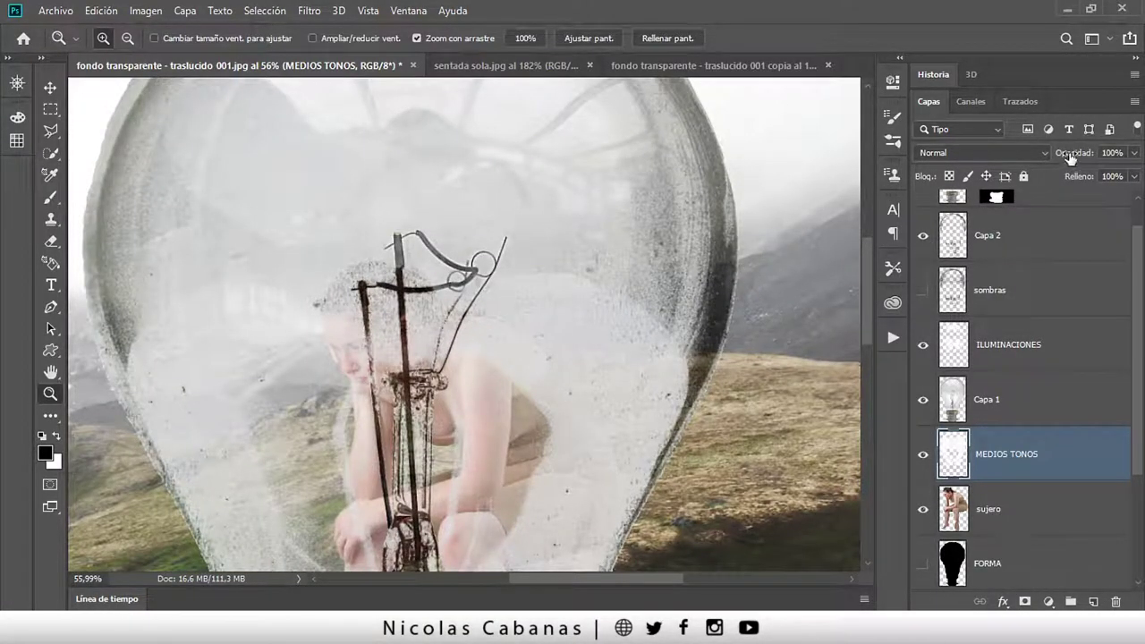
{"action": "left_click_drag", "start_coordinate": [1070, 157], "coordinate": [1013, 155]}
{"action": "left_click", "coordinate": [1013, 155]}
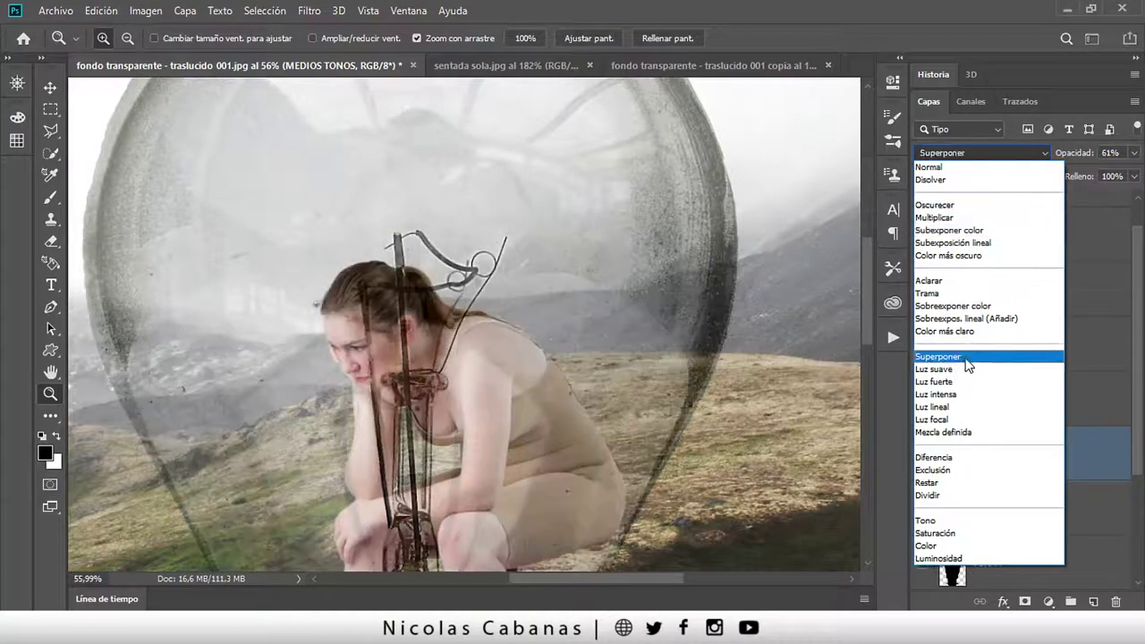
{"action": "left_click", "coordinate": [956, 371]}
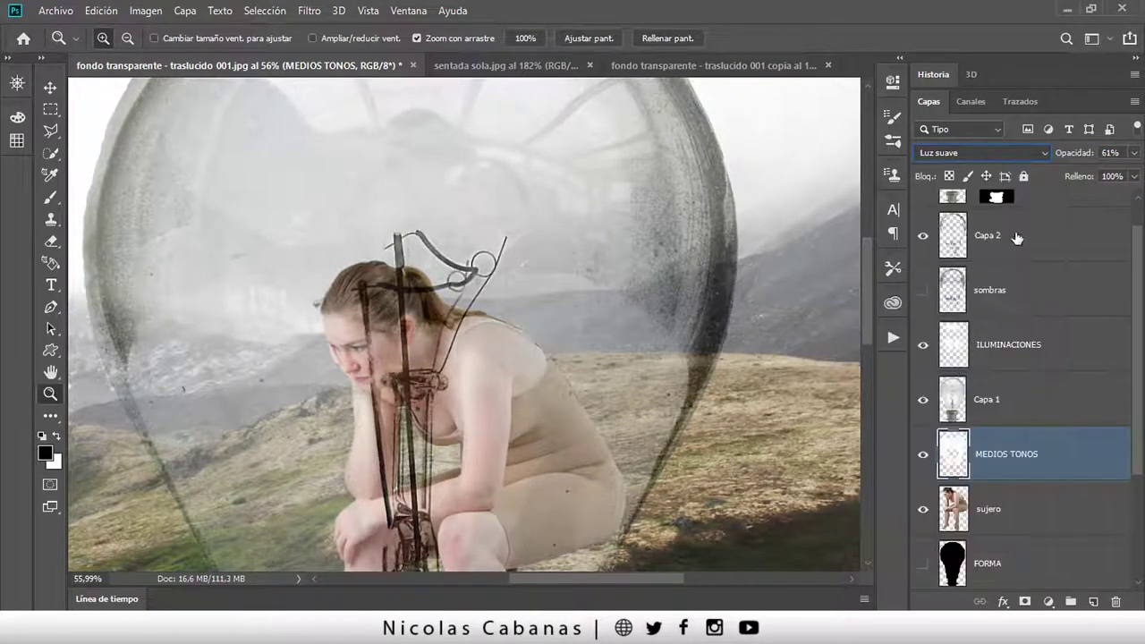
- Lower MEDIOS TONOS opacity to 44%, toggling it to compare the result
{"action": "left_click_drag", "start_coordinate": [1078, 152], "coordinate": [1064, 150]}
{"action": "left_click", "coordinate": [923, 455]}
{"action": "left_click", "coordinate": [923, 455]}
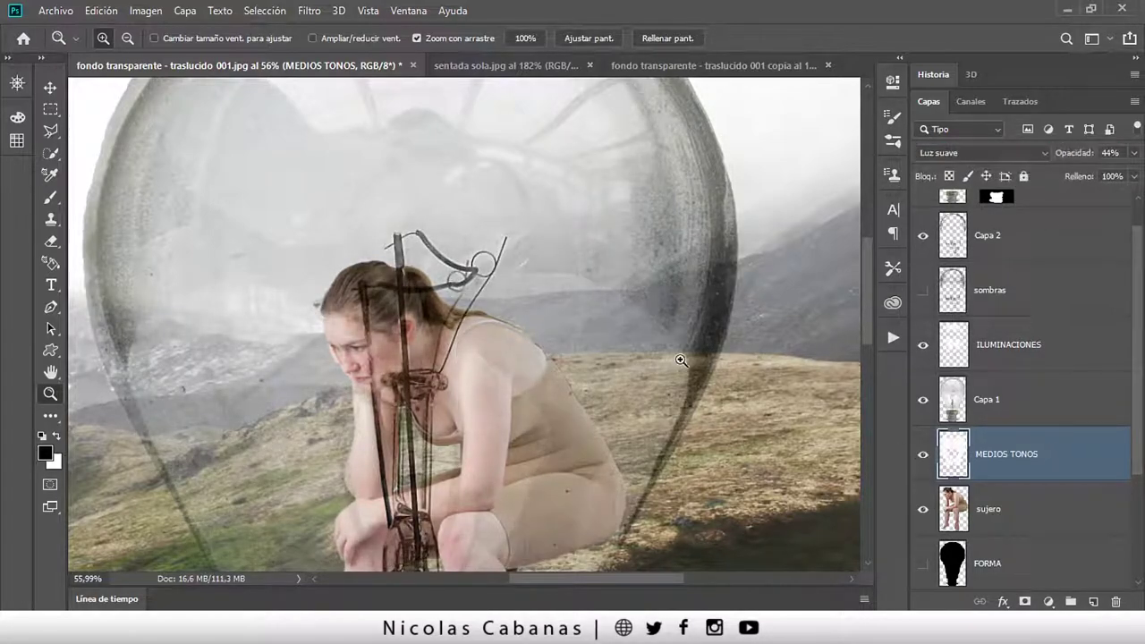
{"action": "mouse_move", "coordinate": [681, 360]}
{"action": "left_mouse_down"}
{"action": "mouse_move", "coordinate": [635, 426]}
{"action": "mouse_move", "coordinate": [626, 268]}
{"action": "left_mouse_up"}
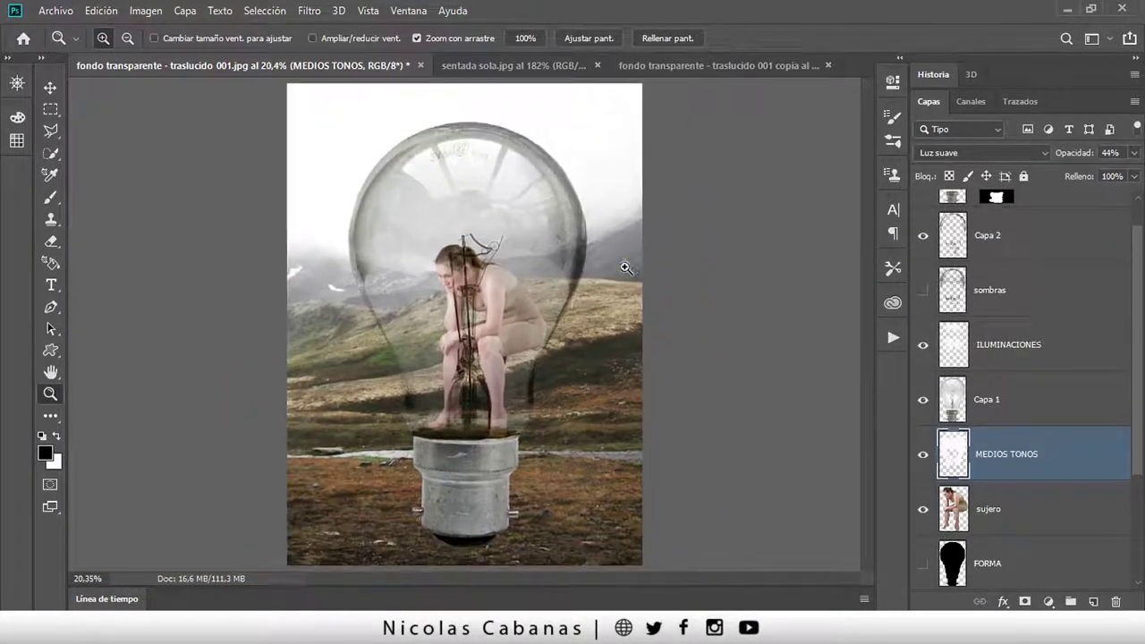
{"action": "left_click_drag", "start_coordinate": [550, 212], "coordinate": [661, 232]}
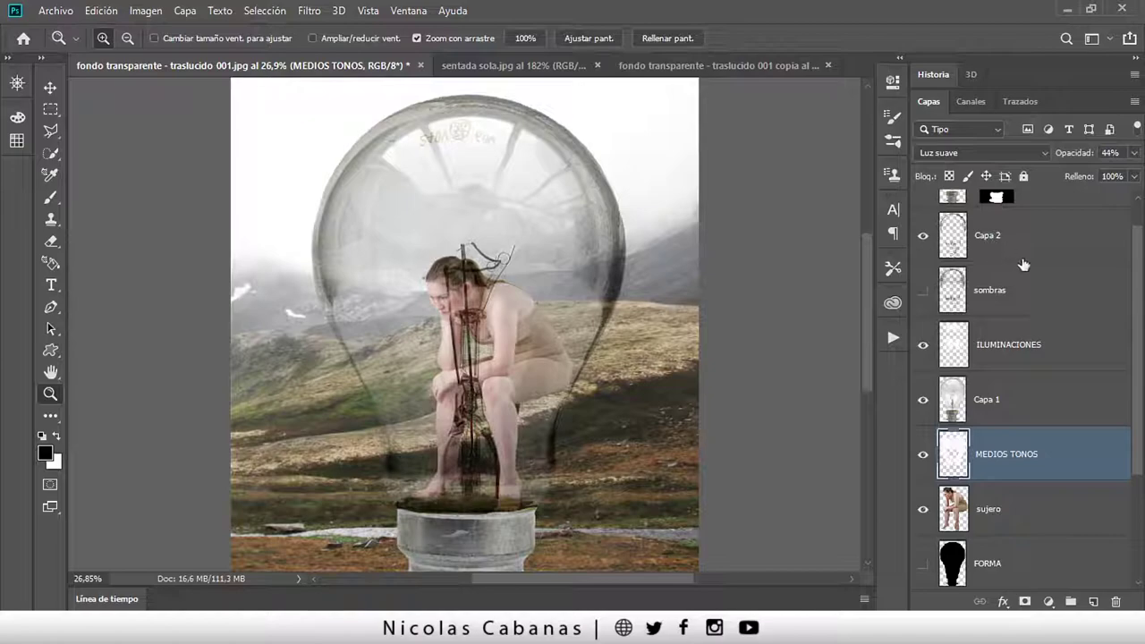
{"action": "scroll", "coordinate": [1024, 265], "scroll_direction": "up", "scroll_amount": 1}
- Toggle the BASE layer off and on to check the bulb's socket
{"action": "left_click", "coordinate": [1051, 231]}
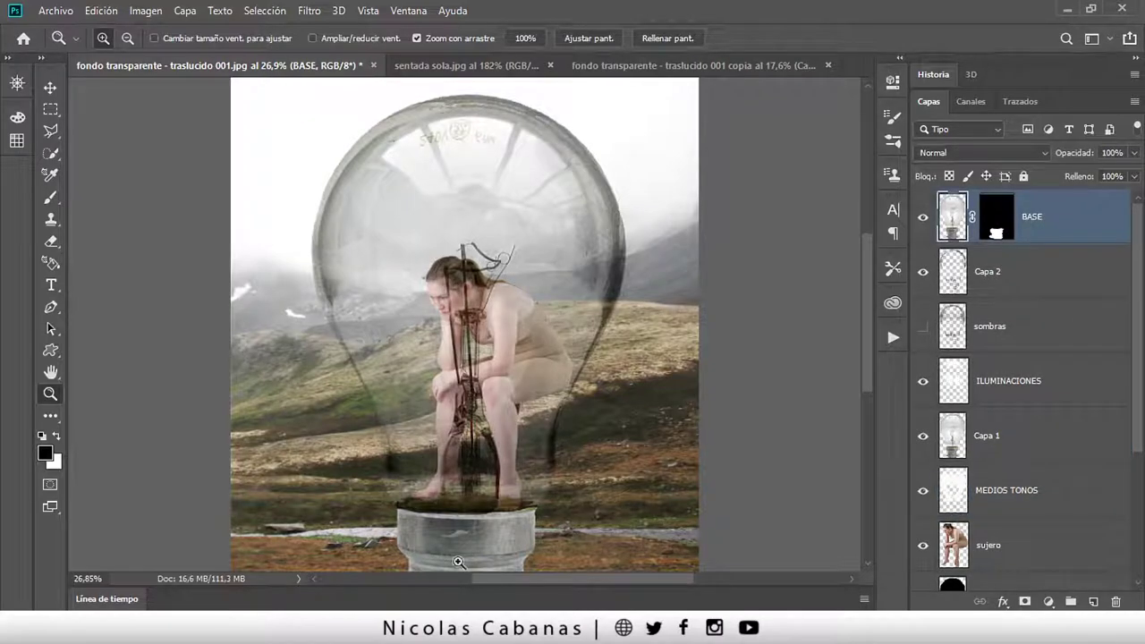
{"action": "mouse_move", "coordinate": [567, 476]}
{"action": "left_mouse_down"}
{"action": "mouse_move", "coordinate": [491, 500]}
{"action": "mouse_move", "coordinate": [514, 468]}
{"action": "left_mouse_up"}
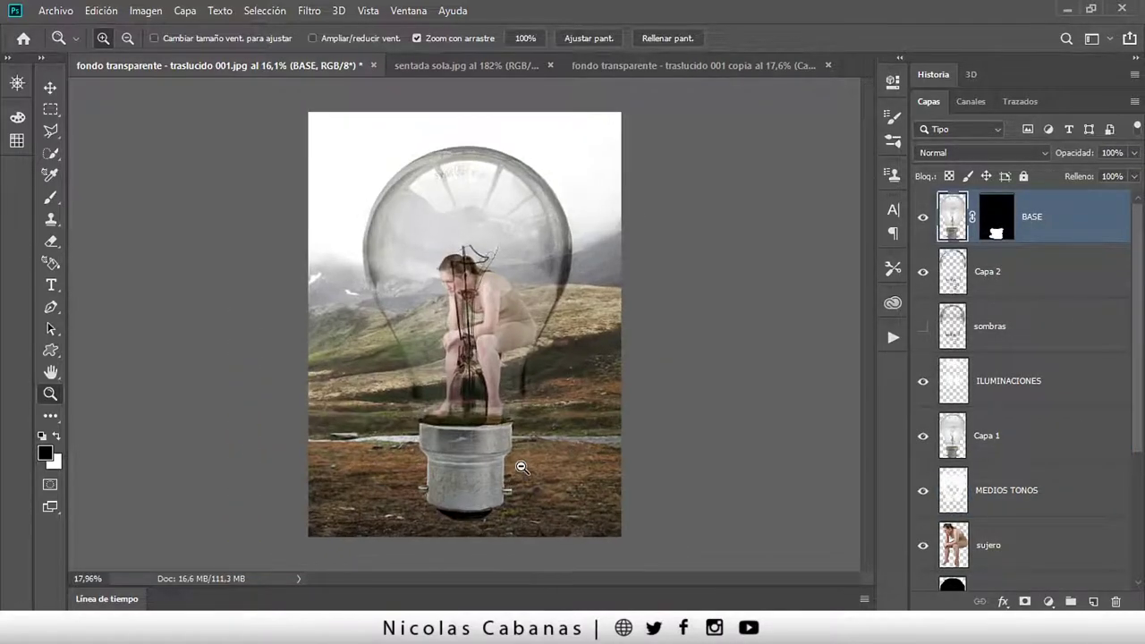
{"action": "left_click", "coordinate": [922, 217]}
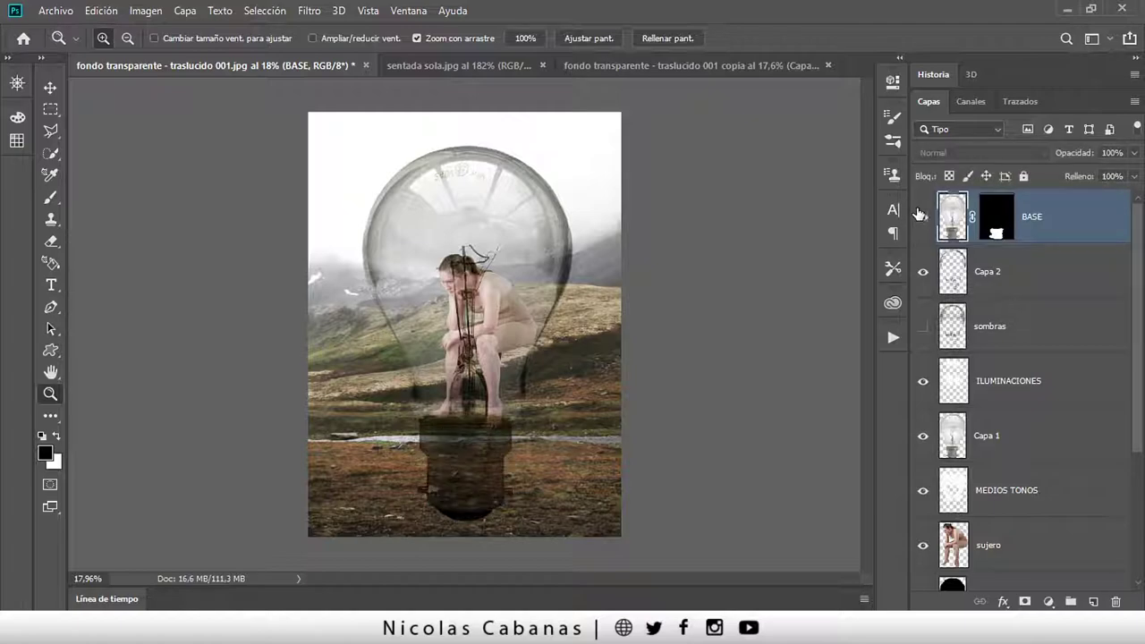
{"action": "left_click", "coordinate": [922, 216]}
- Rename the Capa 2 layer to nuevAS SSOMBRAS
{"action": "left_click", "coordinate": [983, 280]}
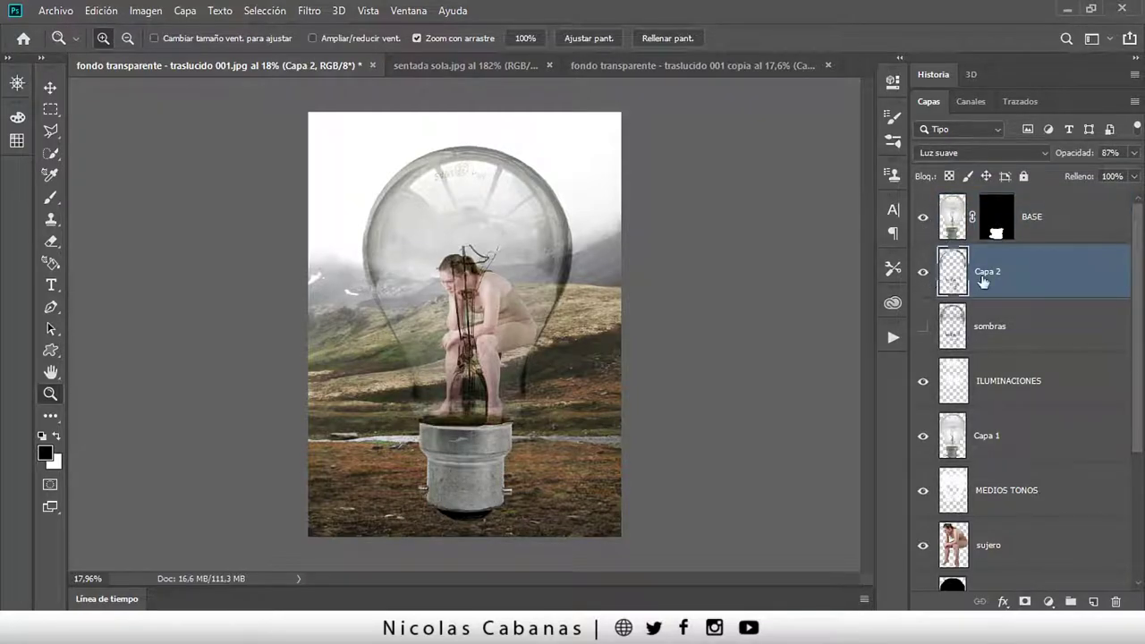
{"action": "double_click", "coordinate": [987, 273]}
{"action": "type", "text": "nuev"}
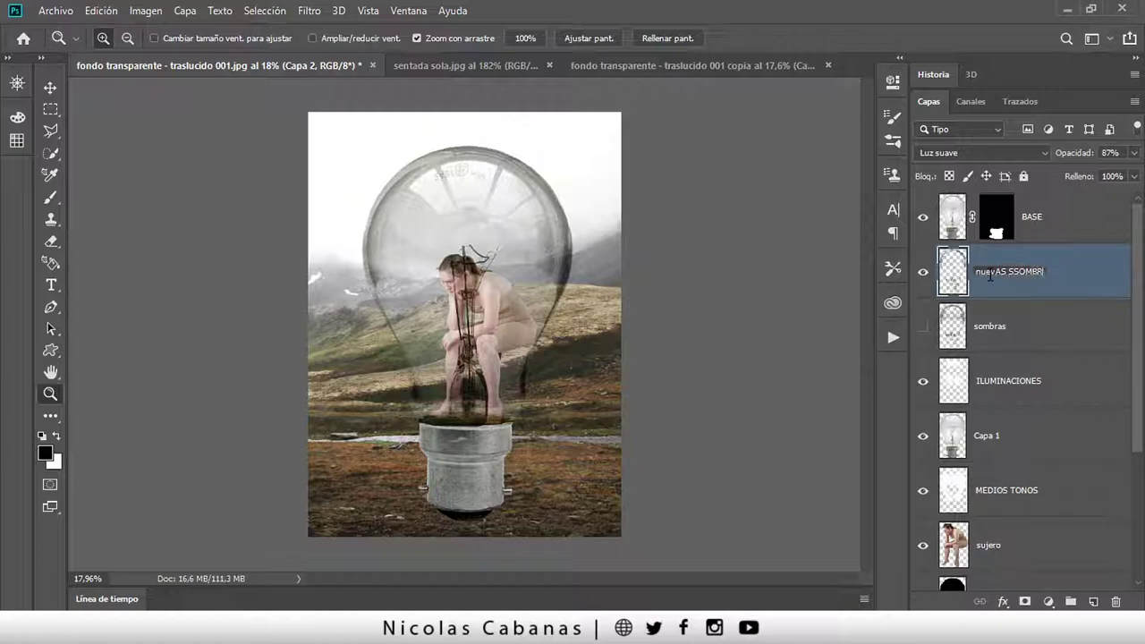
{"action": "type", "text": "AS"}
{"action": "key", "text": "Return"}
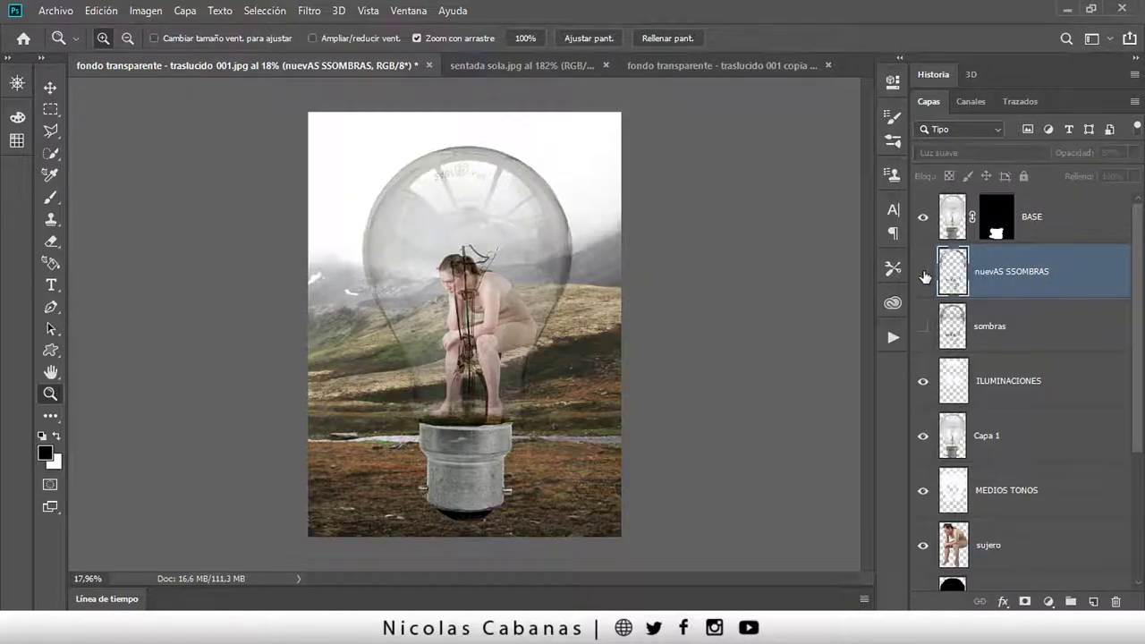
- Lower nuevAS SSOMBRAS opacity to 57% after comparing it on and off
{"action": "left_click_drag", "start_coordinate": [578, 213], "coordinate": [608, 187]}
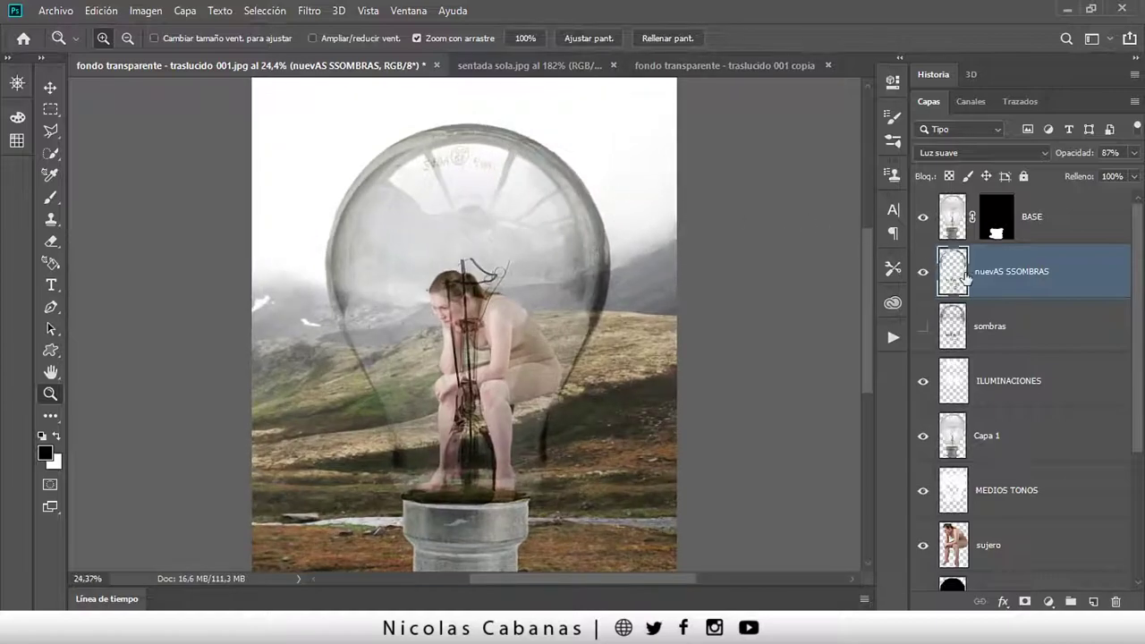
{"action": "left_click", "coordinate": [923, 272]}
{"action": "left_click", "coordinate": [922, 272]}
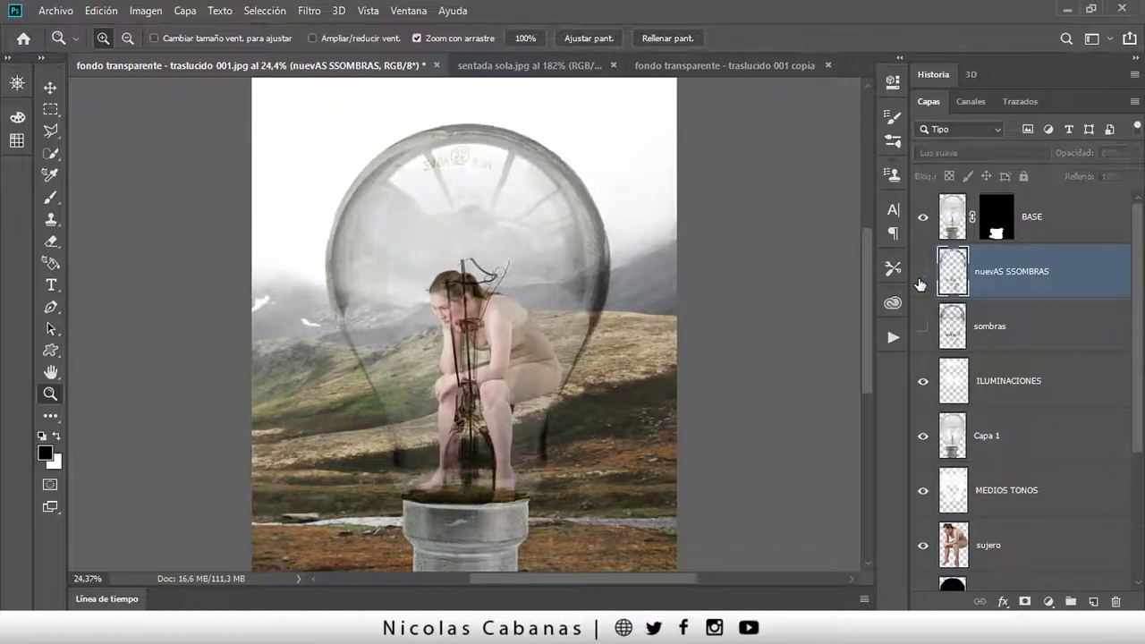
{"action": "left_click_drag", "start_coordinate": [1077, 158], "coordinate": [1058, 168]}
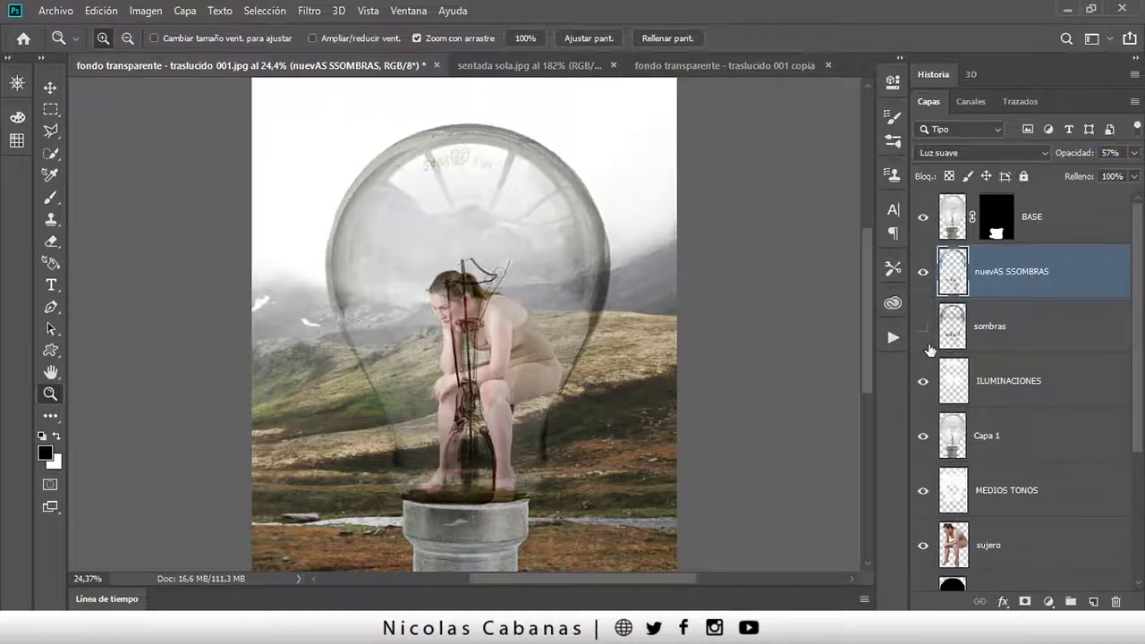
- Show sombras, lower it to about 26%, and apply a 2,5-pixel Gaussian blur
{"action": "left_click", "coordinate": [924, 326]}
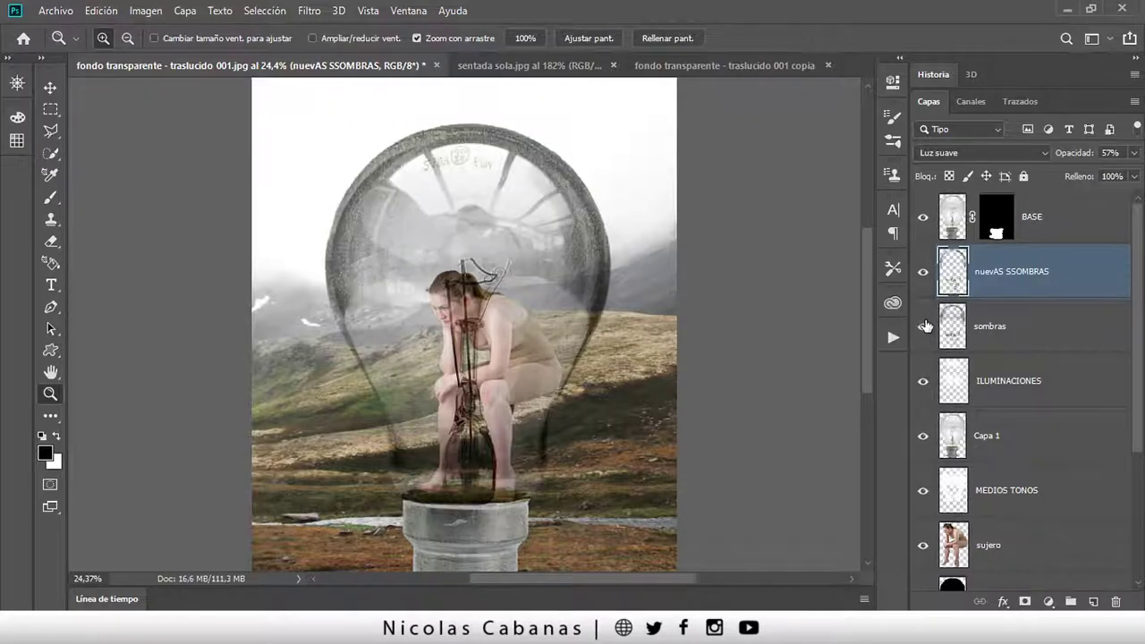
{"action": "left_click", "coordinate": [993, 326]}
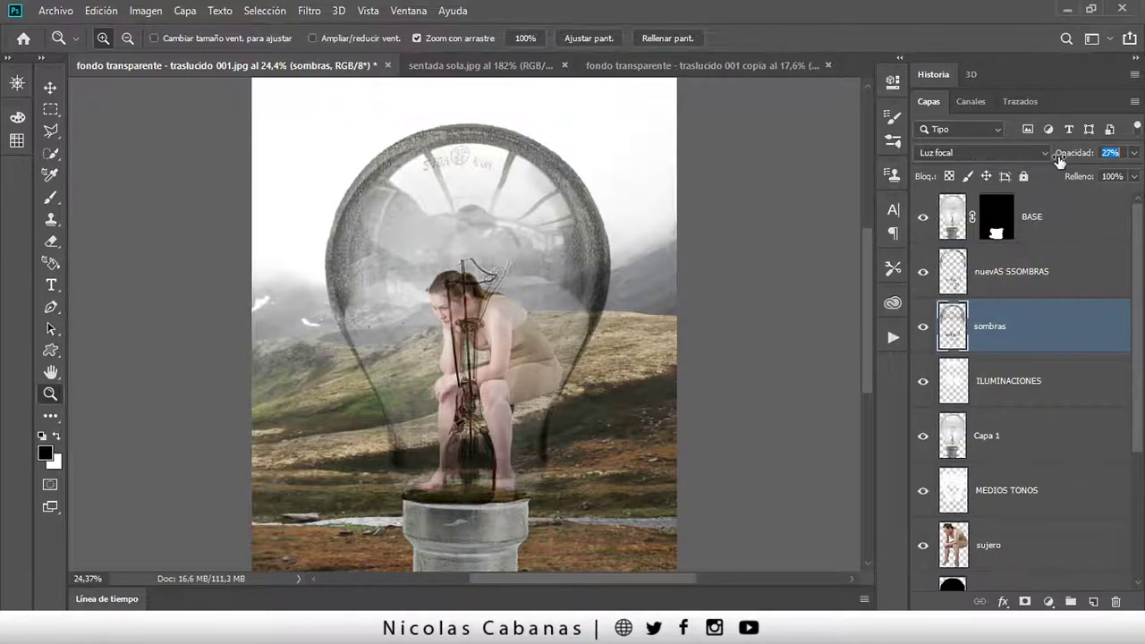
{"action": "left_click_drag", "start_coordinate": [1071, 158], "coordinate": [1056, 163]}
{"action": "left_click", "coordinate": [307, 11]}
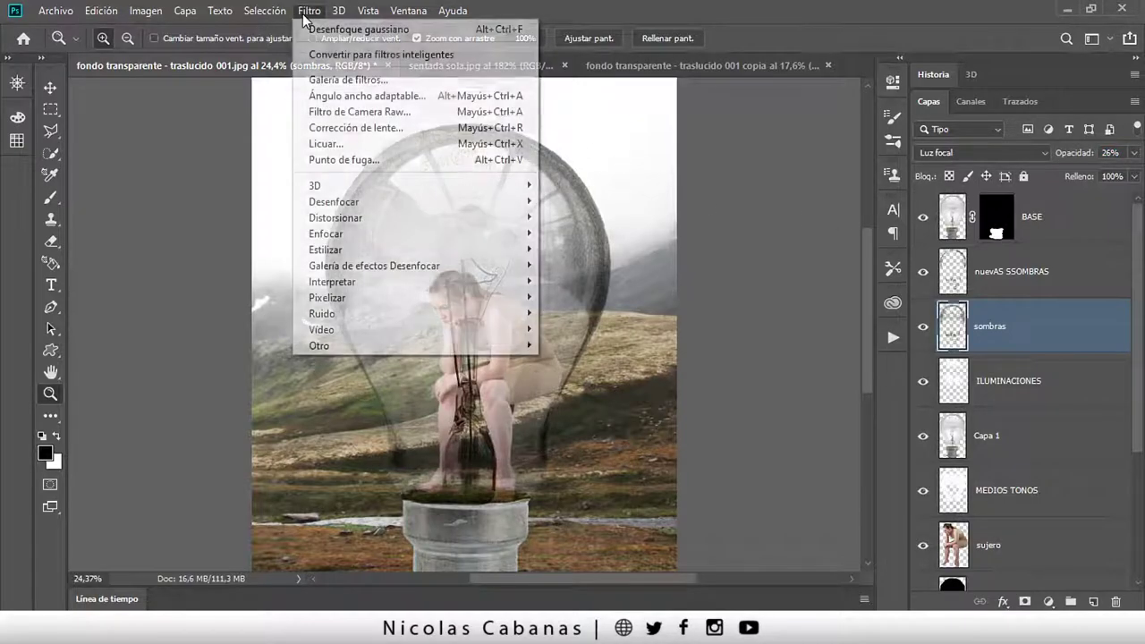
{"action": "mouse_move", "coordinate": [333, 201]}
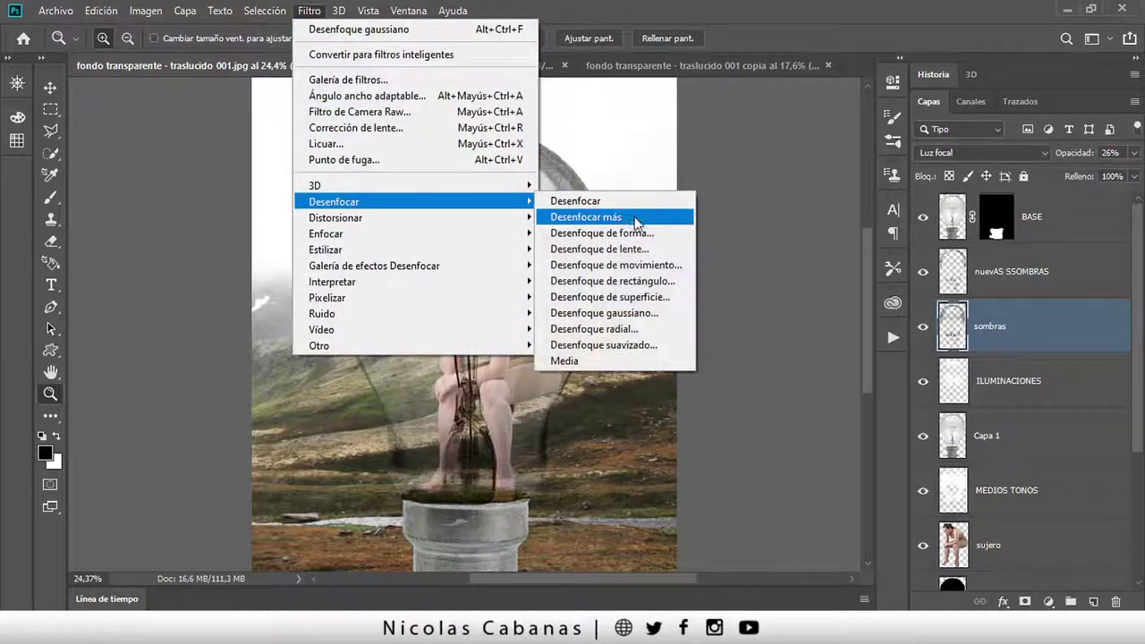
{"action": "left_click", "coordinate": [624, 315]}
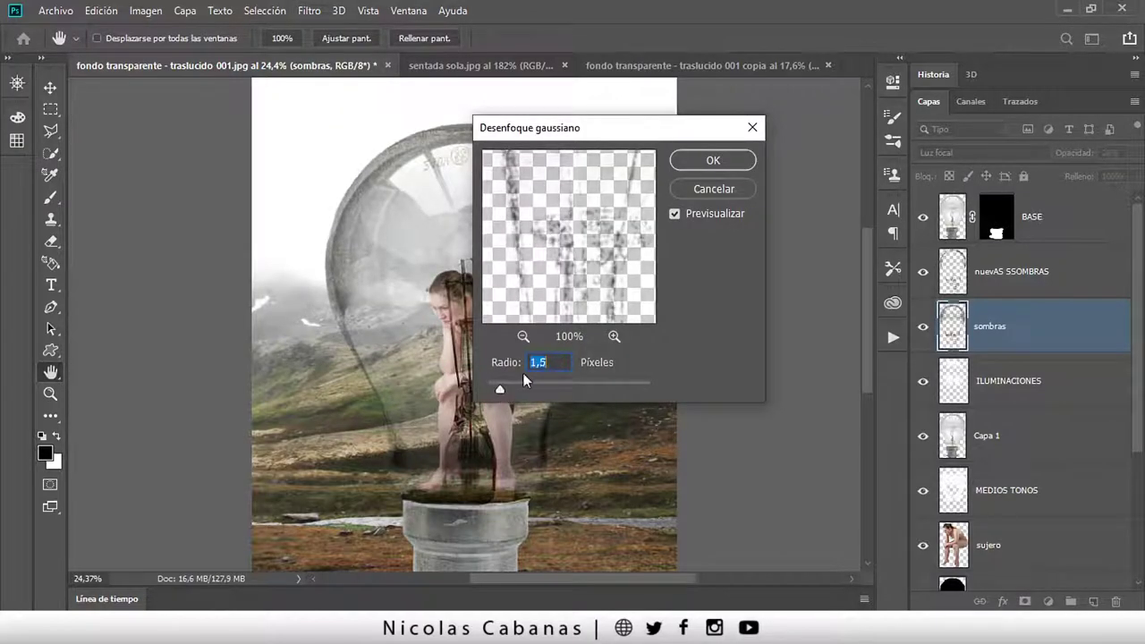
{"action": "left_click_drag", "start_coordinate": [500, 388], "coordinate": [510, 389]}
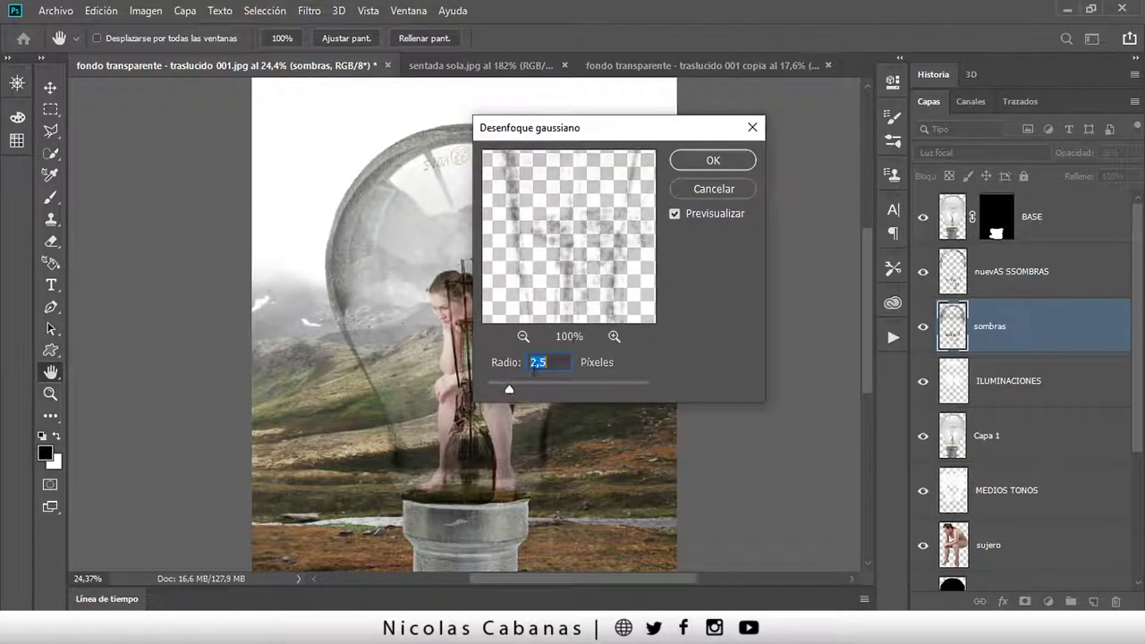
{"action": "left_click", "coordinate": [703, 158]}
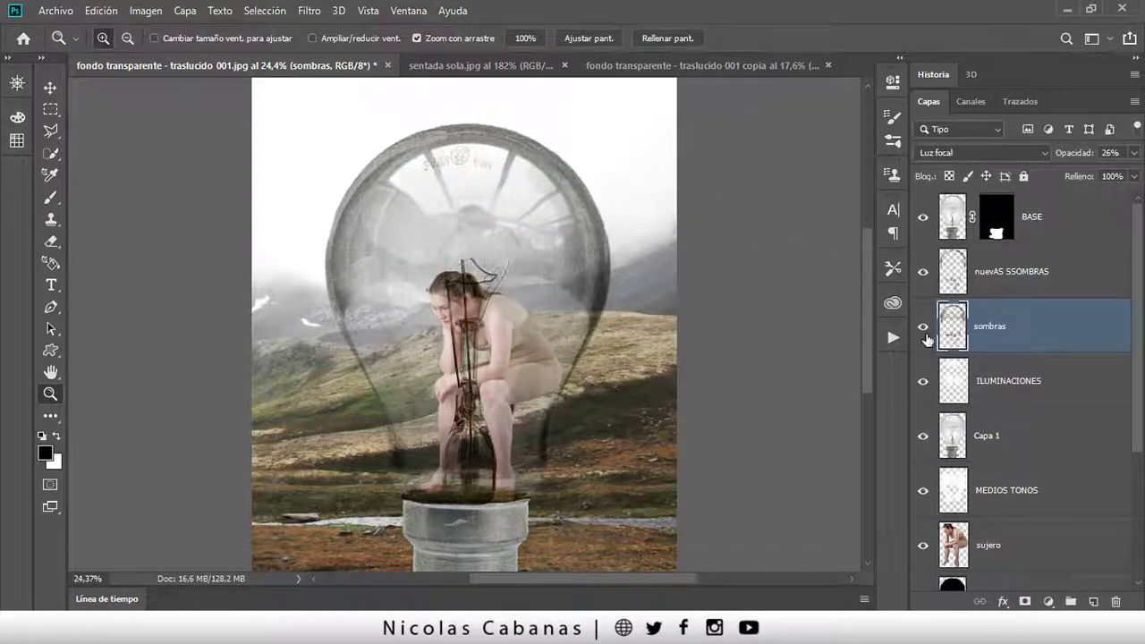
- Fade sombras to about 4% opacity, toggling it to compare
{"action": "left_click", "coordinate": [924, 329]}
{"action": "left_click", "coordinate": [925, 329]}
{"action": "left_click_drag", "start_coordinate": [1073, 159], "coordinate": [1056, 154]}
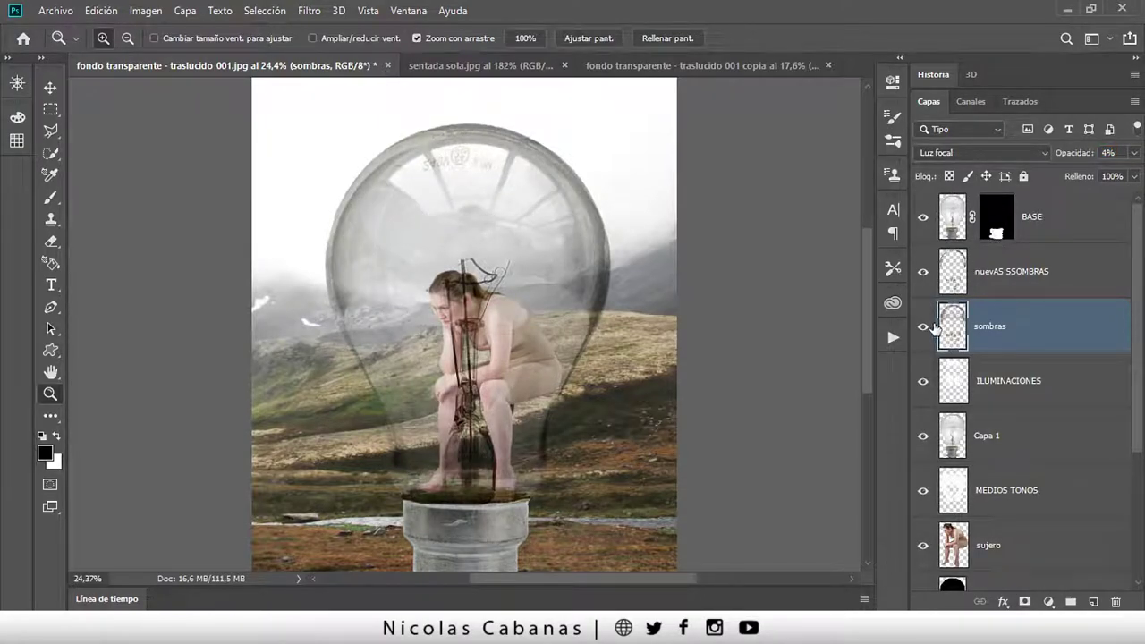
{"action": "left_click", "coordinate": [923, 329]}
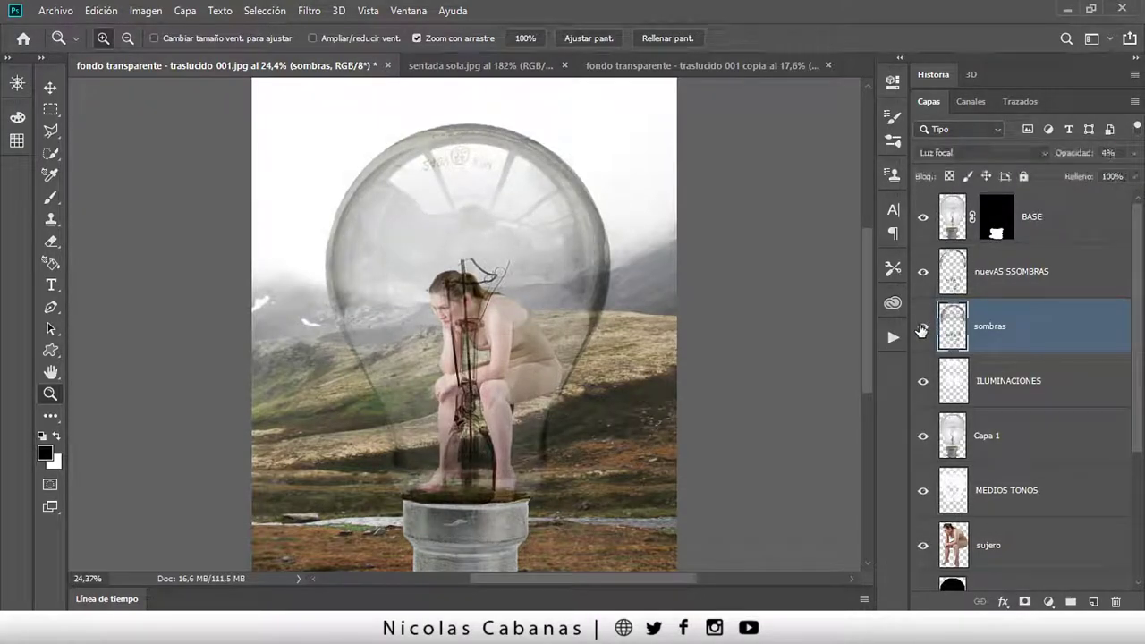
{"action": "left_click", "coordinate": [923, 329]}
{"action": "left_click", "coordinate": [924, 330]}
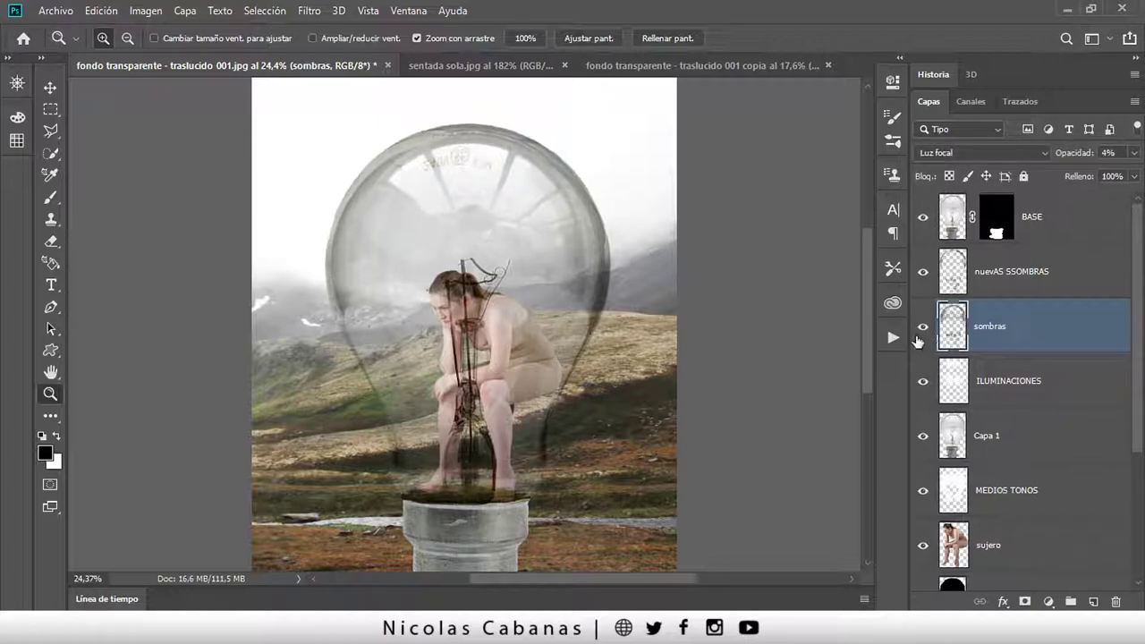
- Raise ILUMINACIONES opacity to about 84% after comparing it on and off
{"action": "left_click", "coordinate": [923, 387]}
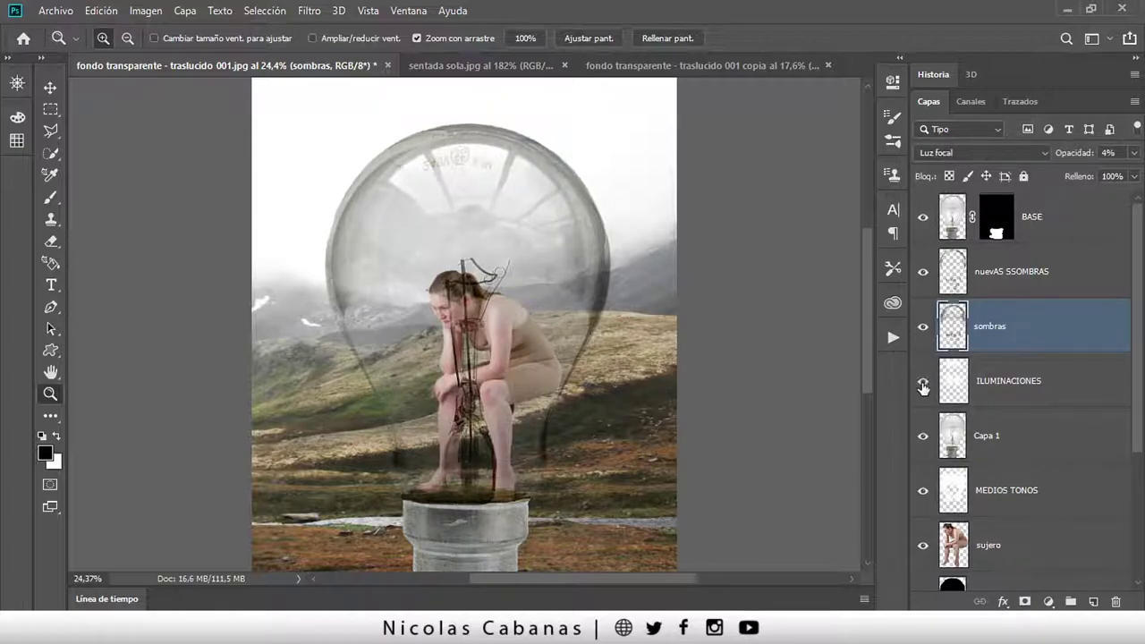
{"action": "left_click", "coordinate": [923, 387]}
{"action": "left_click", "coordinate": [1002, 386]}
{"action": "mouse_move", "coordinate": [537, 369]}
{"action": "left_mouse_down"}
{"action": "mouse_move", "coordinate": [589, 386]}
{"action": "mouse_move", "coordinate": [605, 370]}
{"action": "left_mouse_up"}
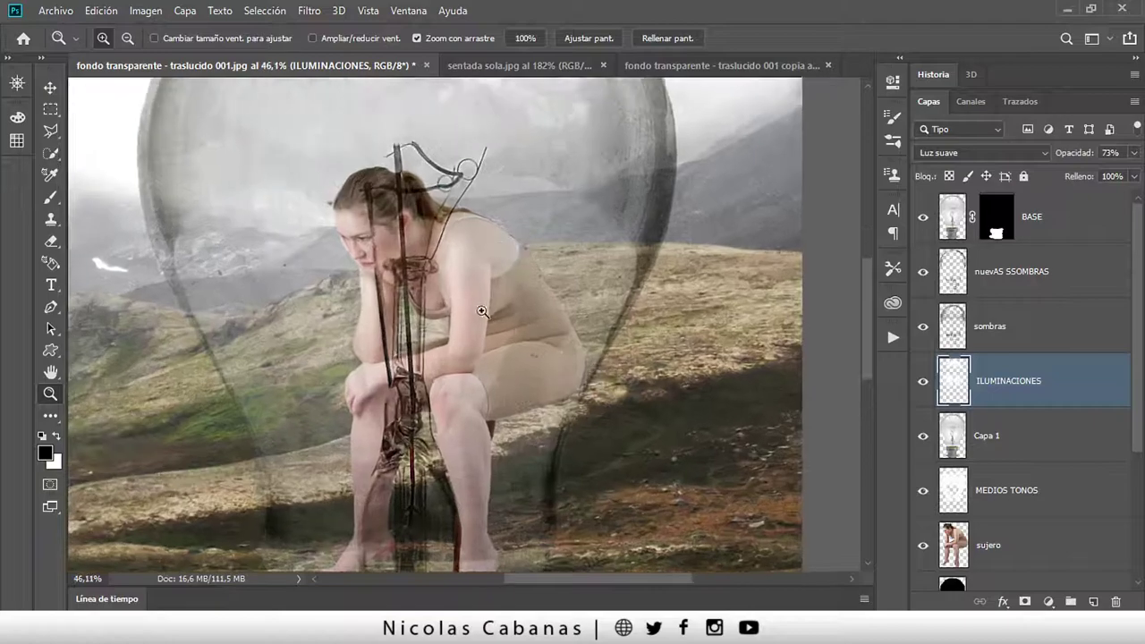
{"action": "left_click", "coordinate": [923, 381]}
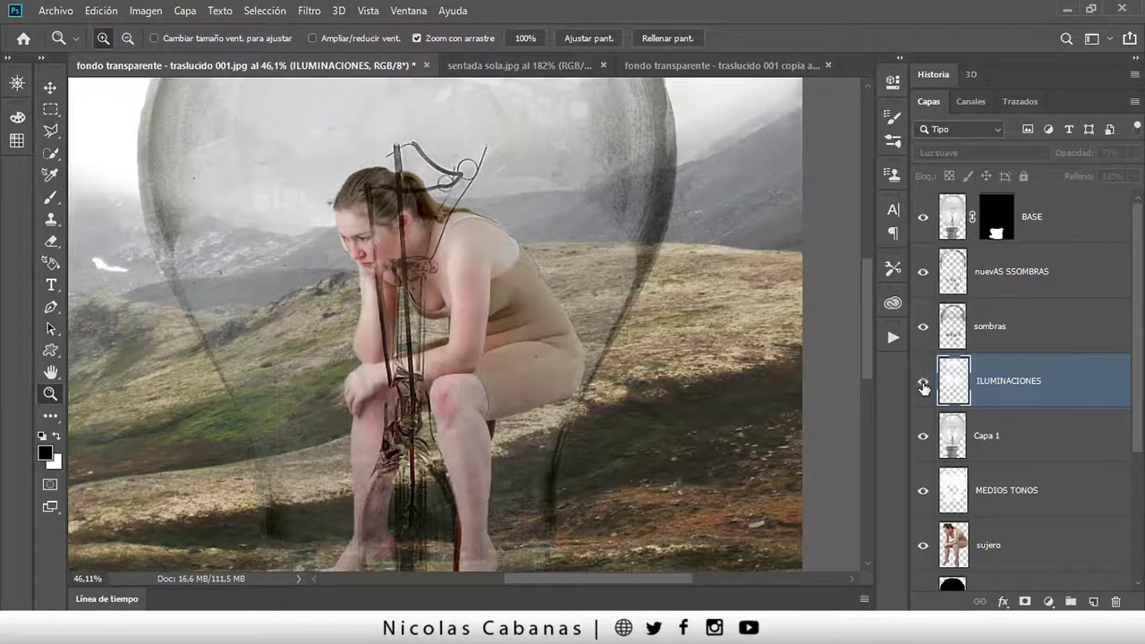
{"action": "left_click", "coordinate": [923, 381]}
{"action": "left_click_drag", "start_coordinate": [1068, 157], "coordinate": [1078, 159]}
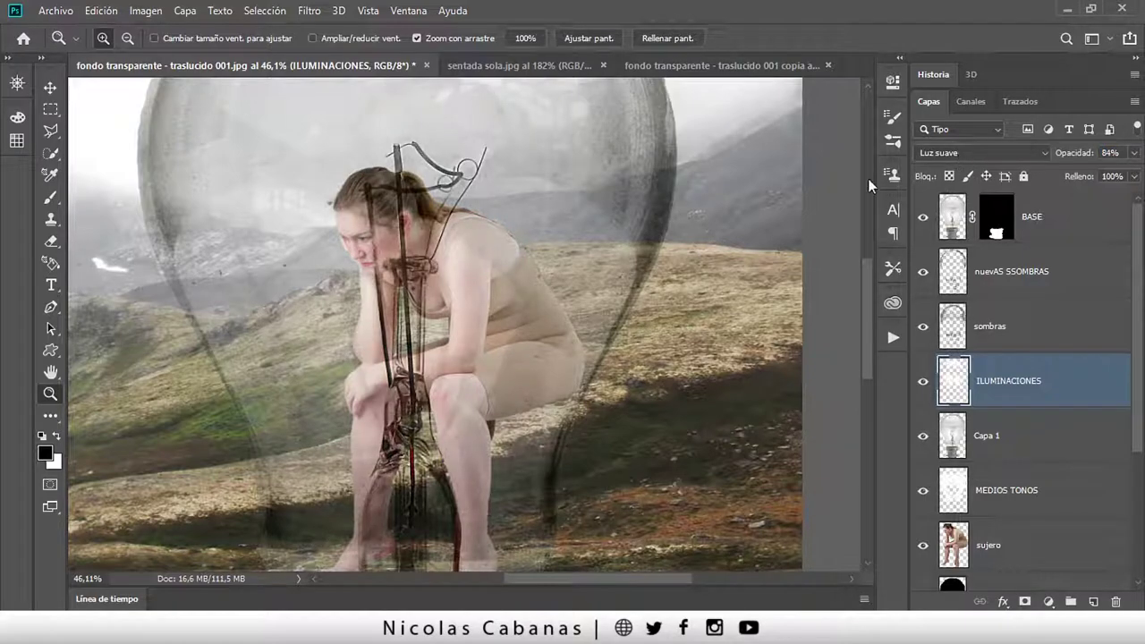
- Toggle Capa 1 off and on to compare, then select it
{"action": "left_click", "coordinate": [923, 436]}
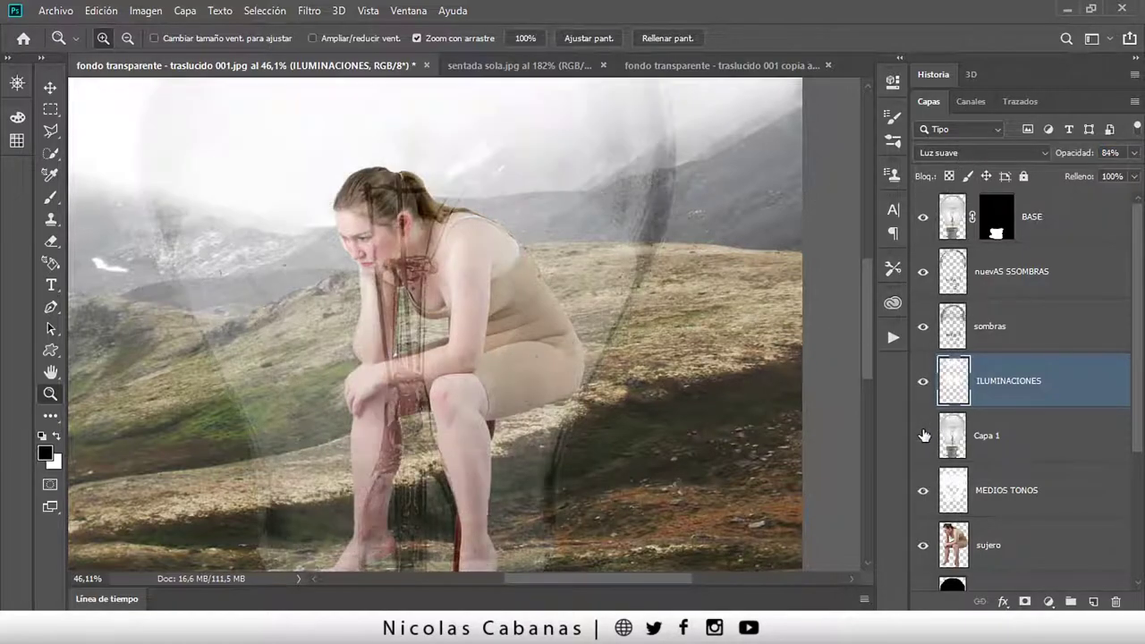
{"action": "left_click", "coordinate": [924, 436]}
{"action": "left_click", "coordinate": [1002, 435]}
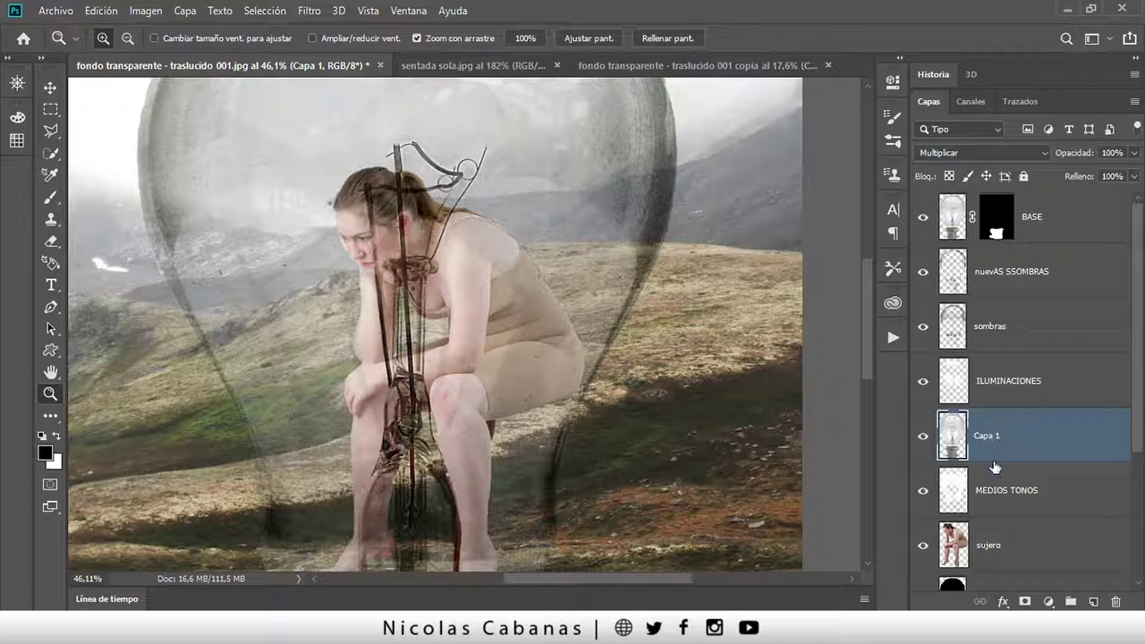
- Move Capa 1 up to just beneath BASE, keeping its Multiplicar blend mode
{"action": "left_click_drag", "start_coordinate": [1009, 440], "coordinate": [1027, 257]}
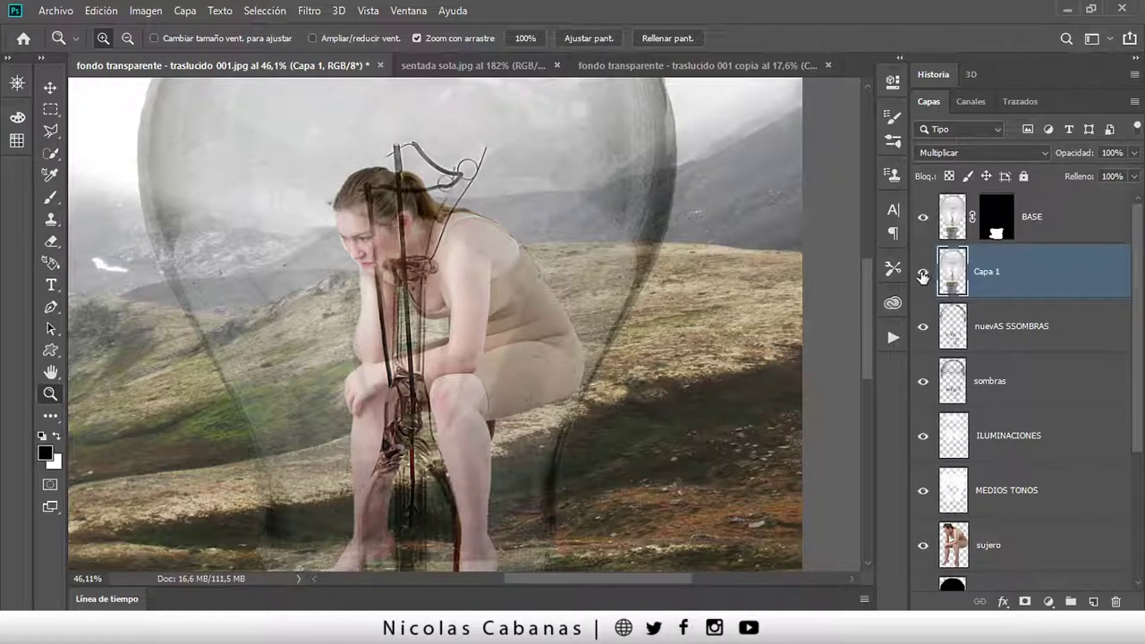
{"action": "key", "text": "ctrl+z"}
{"action": "key", "text": "ctrl+shift+z"}
{"action": "left_click", "coordinate": [1025, 154]}
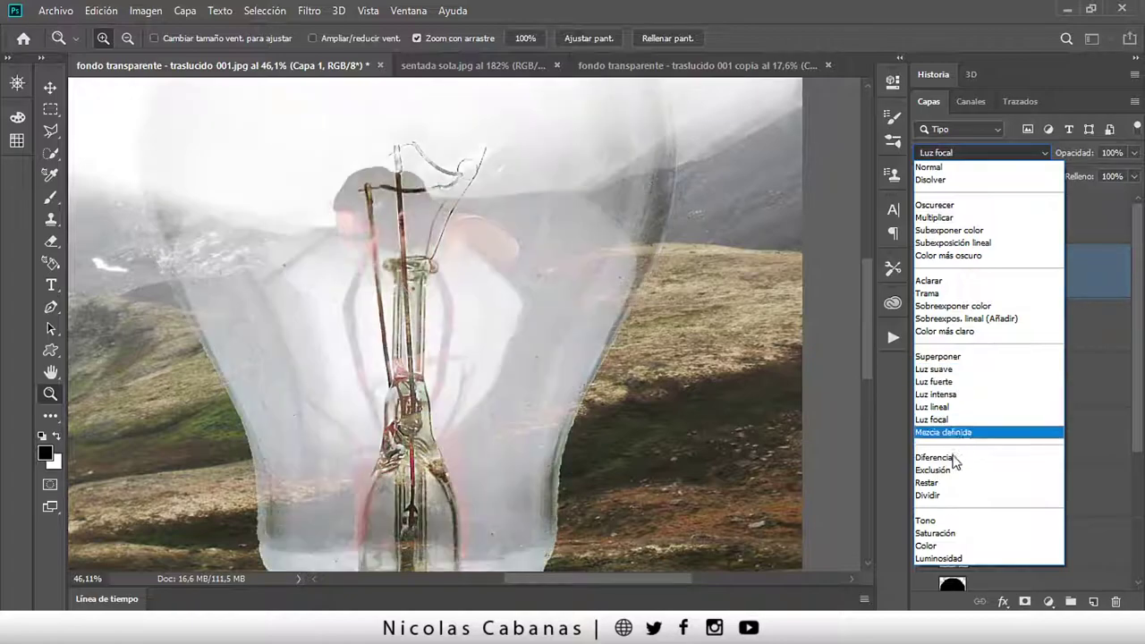
{"action": "left_click", "coordinate": [958, 225]}
- Zoom out and reframe the view to see the whole bulb composite
{"action": "left_click_drag", "start_coordinate": [743, 255], "coordinate": [721, 256]}
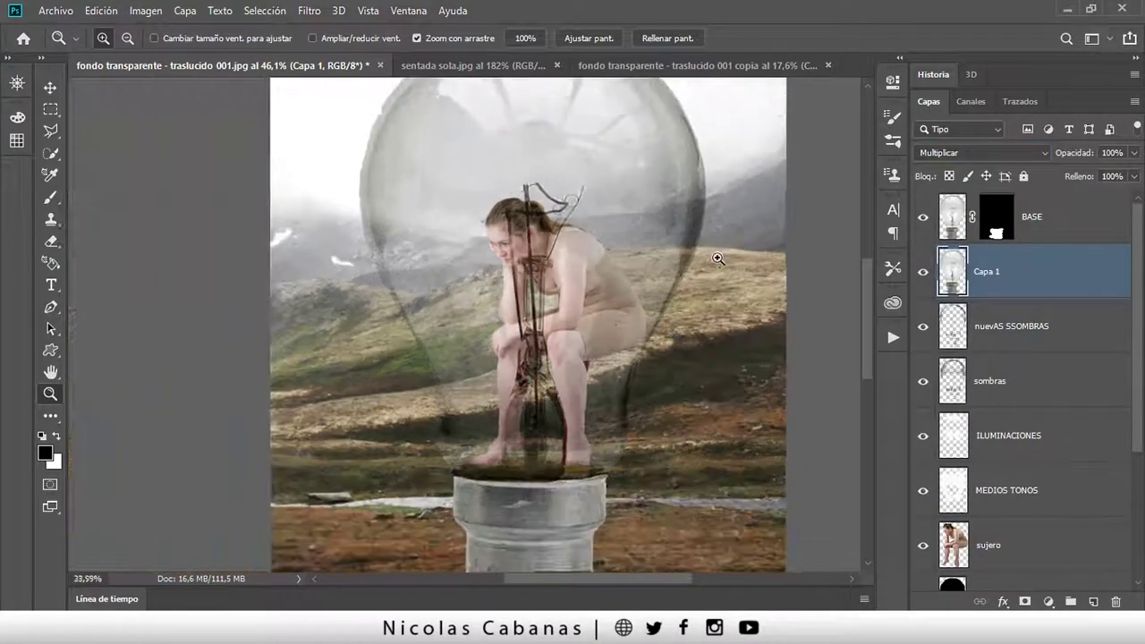
{"action": "left_click", "coordinate": [995, 600]}
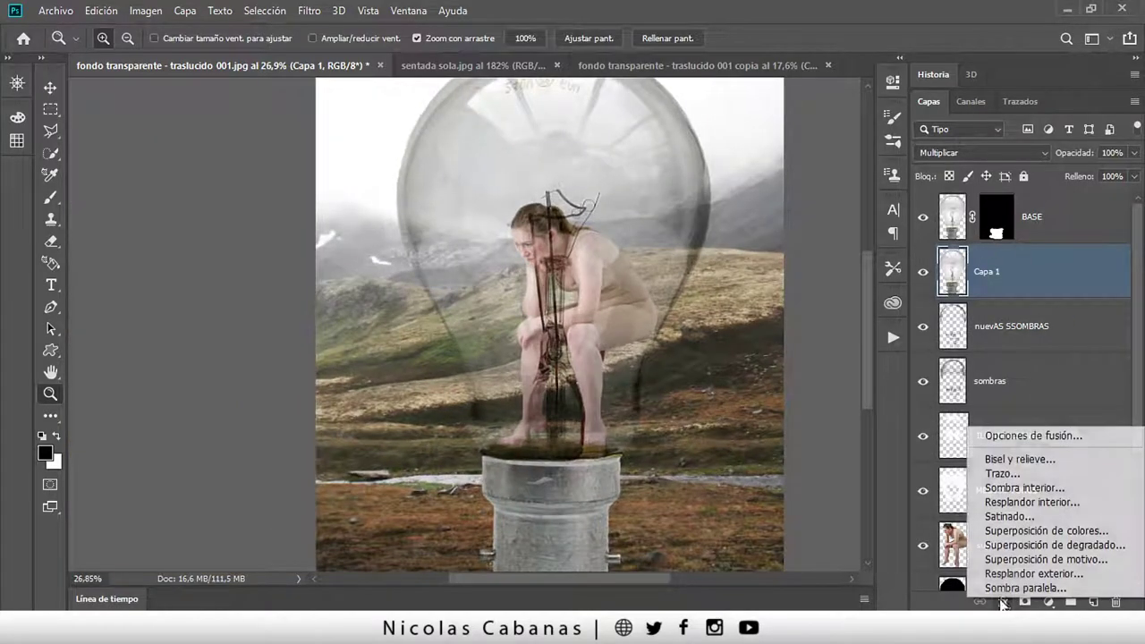
{"action": "left_click", "coordinate": [1004, 255]}
{"action": "left_click_drag", "start_coordinate": [654, 333], "coordinate": [551, 364]}
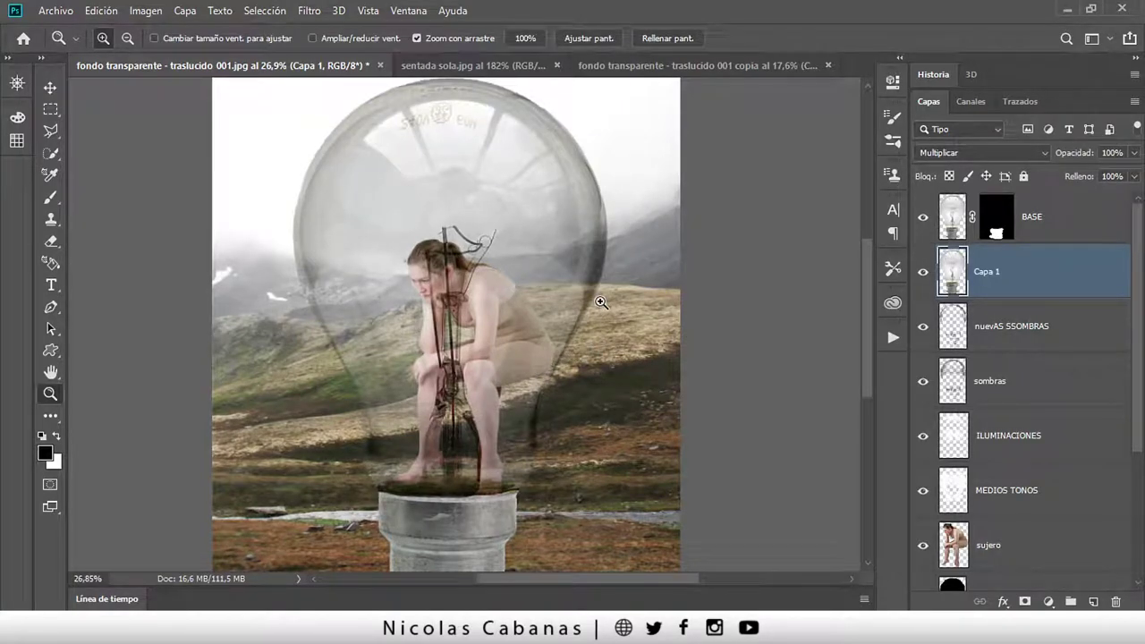
{"action": "left_click_drag", "start_coordinate": [582, 316], "coordinate": [547, 321]}
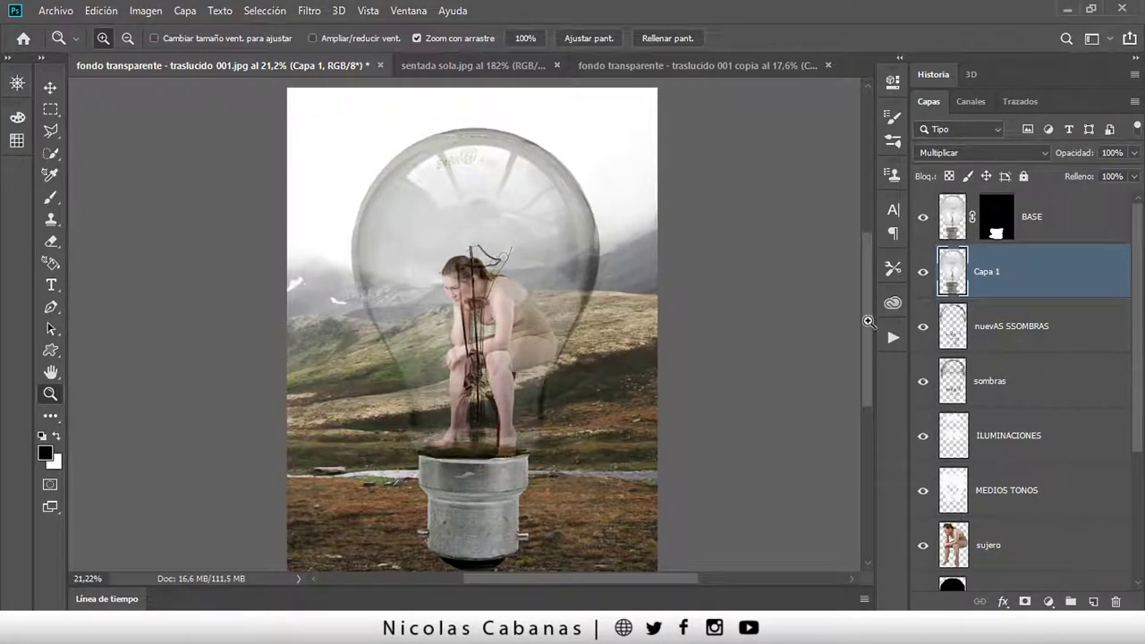
- Show FORMA, duplicate it, and move FORMA above its copy
{"action": "scroll", "coordinate": [1063, 437], "scroll_direction": "down", "scroll_amount": 3}
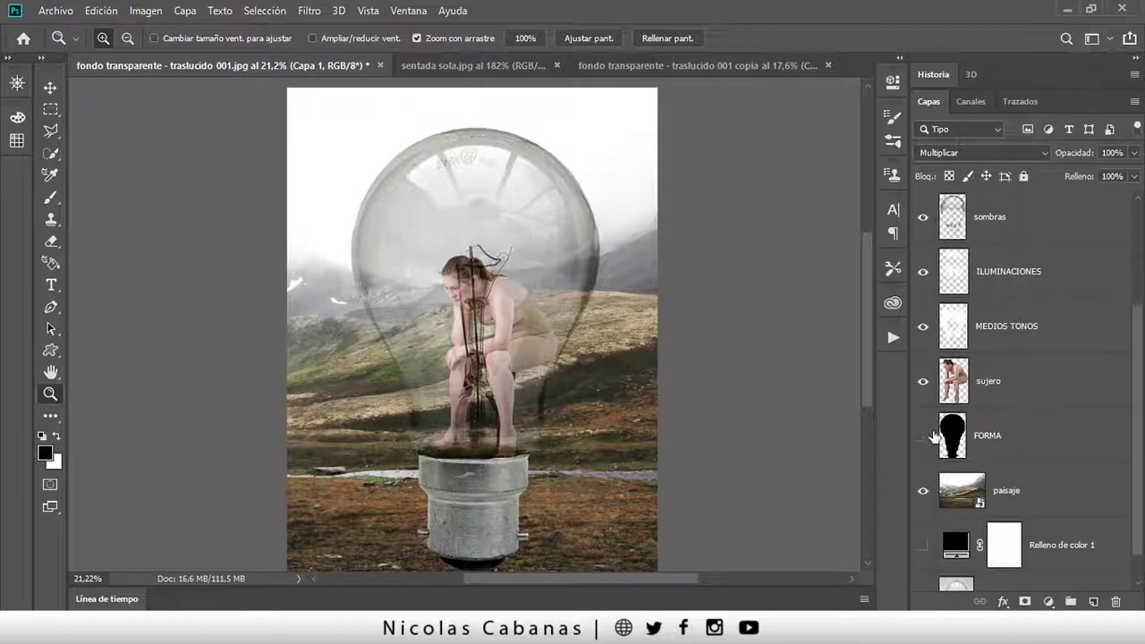
{"action": "left_click", "coordinate": [923, 436]}
{"action": "left_click", "coordinate": [1002, 431]}
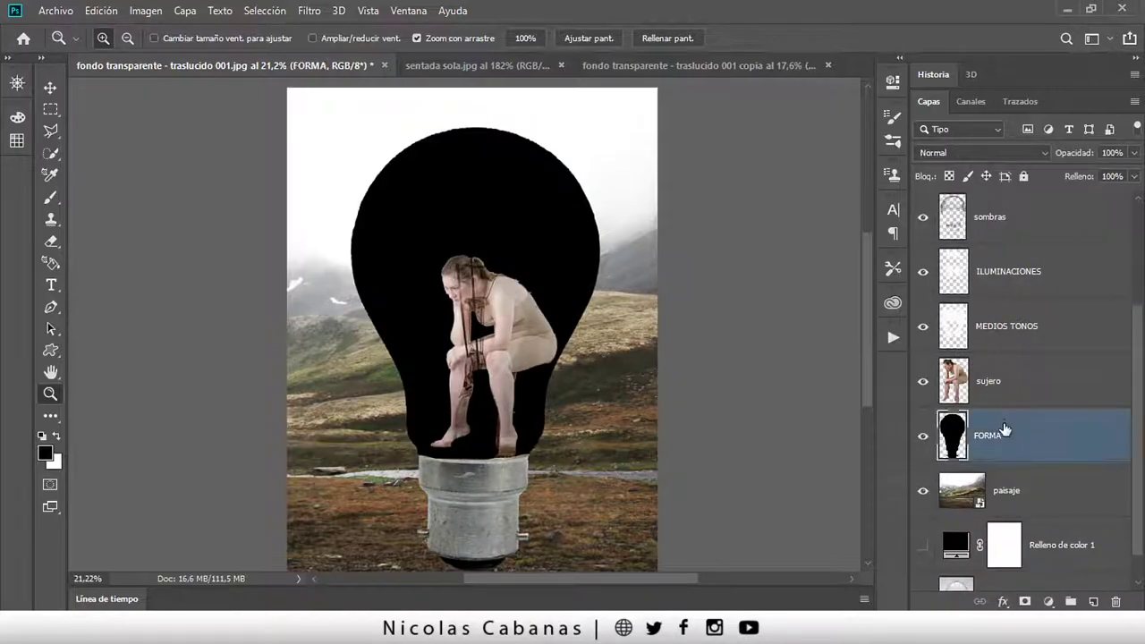
{"action": "key", "text": "ctrl+j"}
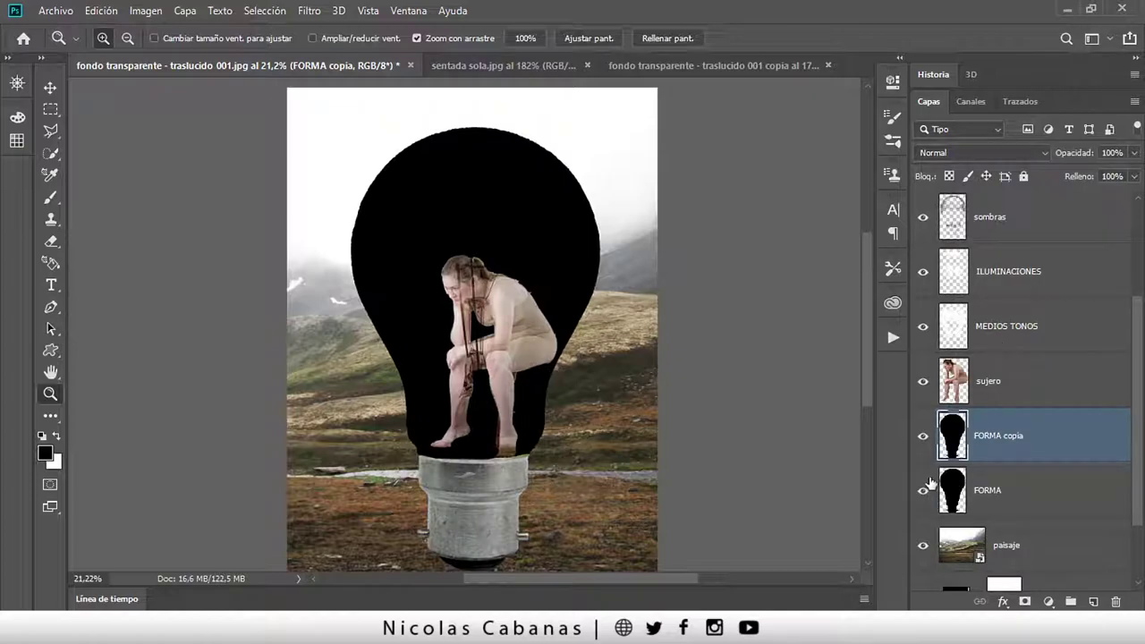
{"action": "left_click_drag", "start_coordinate": [982, 490], "coordinate": [1005, 419]}
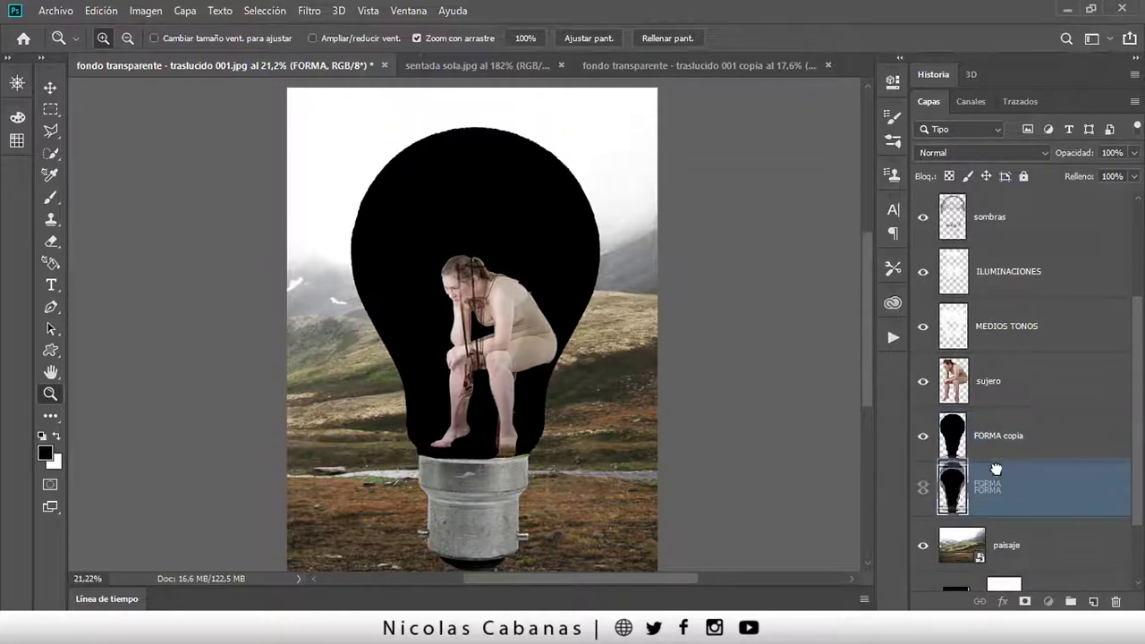
- Rename the copy 'sombra proyectada', hide it, and make FORMA active again
{"action": "double_click", "coordinate": [995, 491]}
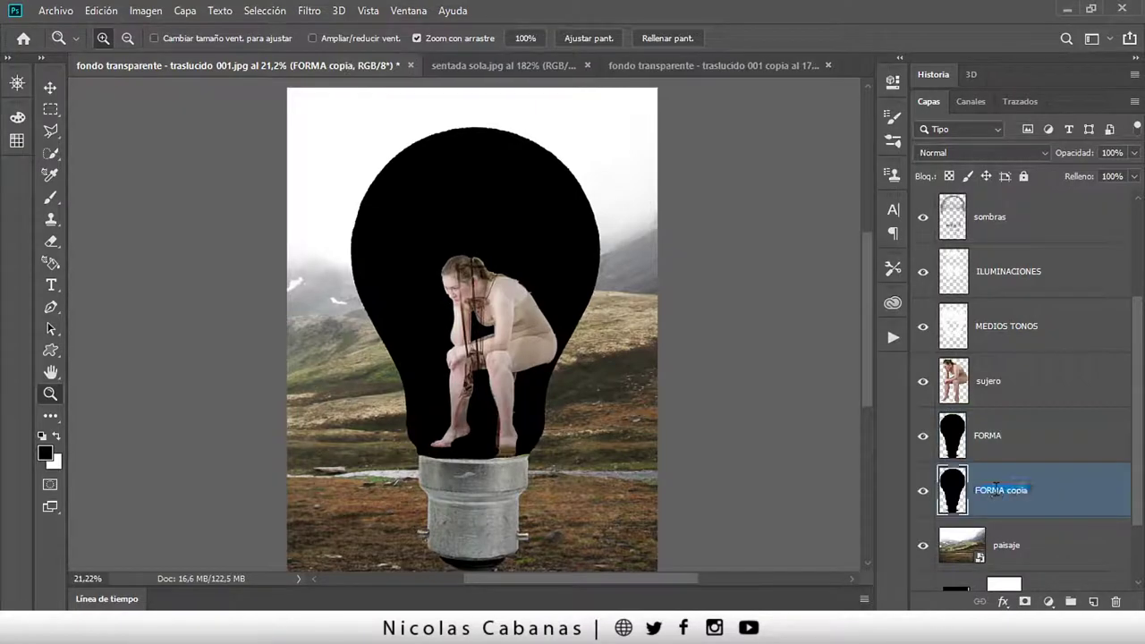
{"action": "type", "text": "sombra"}
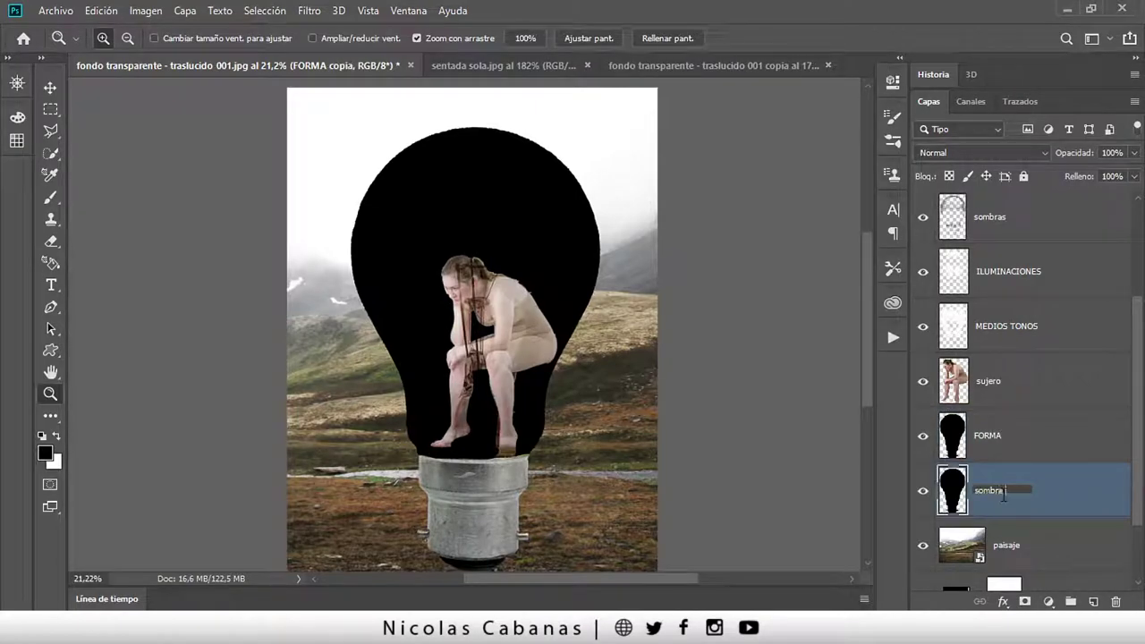
{"action": "type", "text": "da"}
{"action": "key", "text": "Return"}
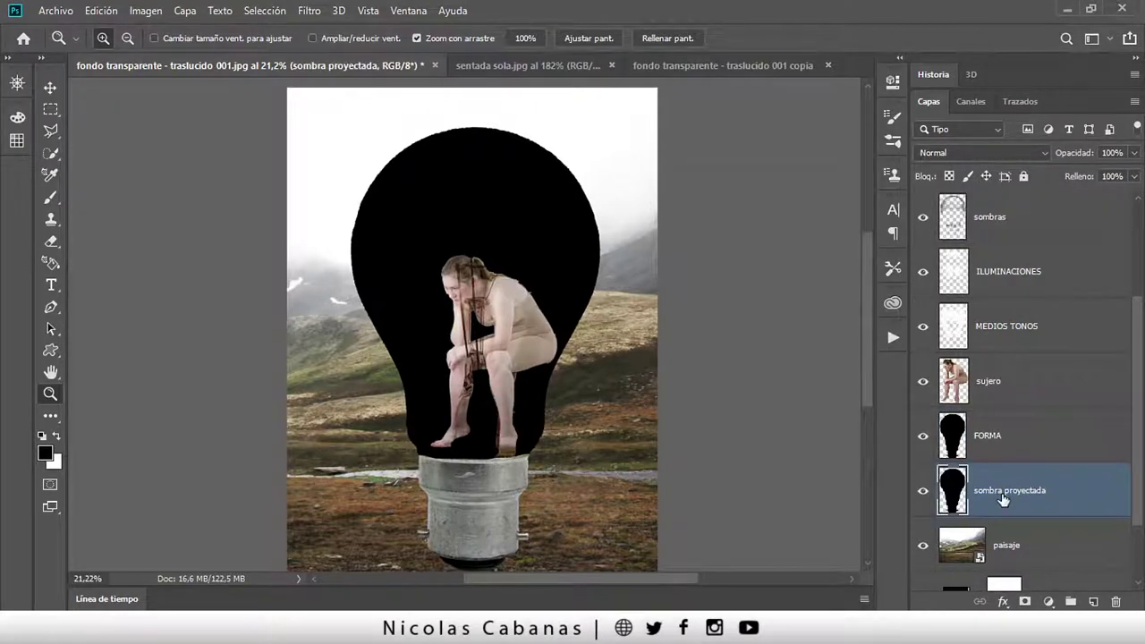
{"action": "left_click", "coordinate": [924, 491]}
{"action": "left_click", "coordinate": [1009, 445]}
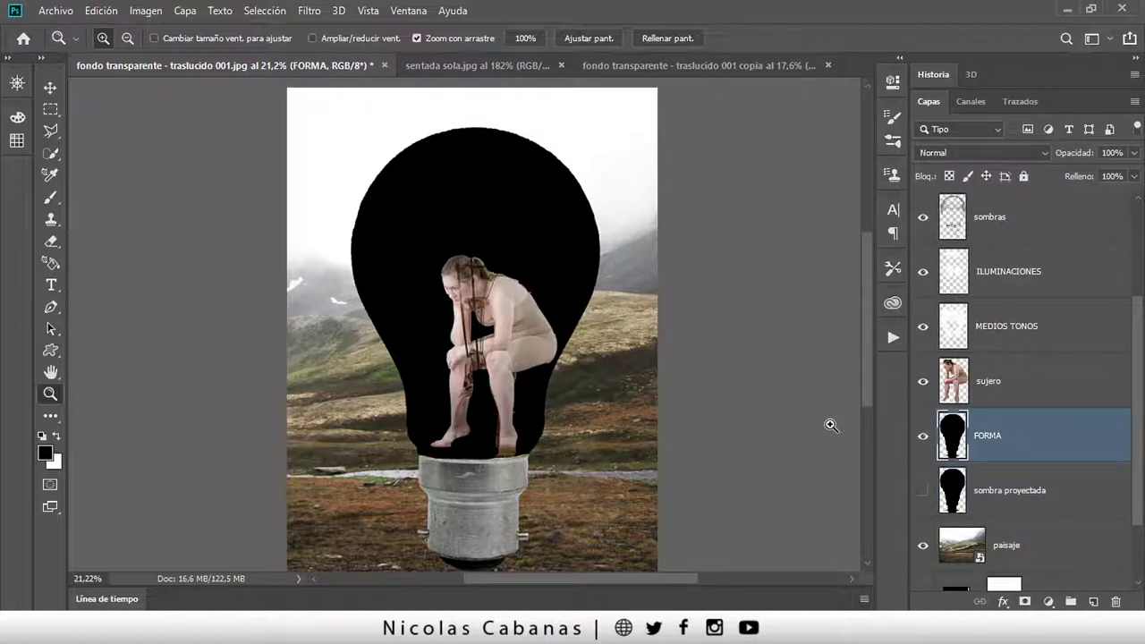
{"action": "key", "text": "ctrl+z"}
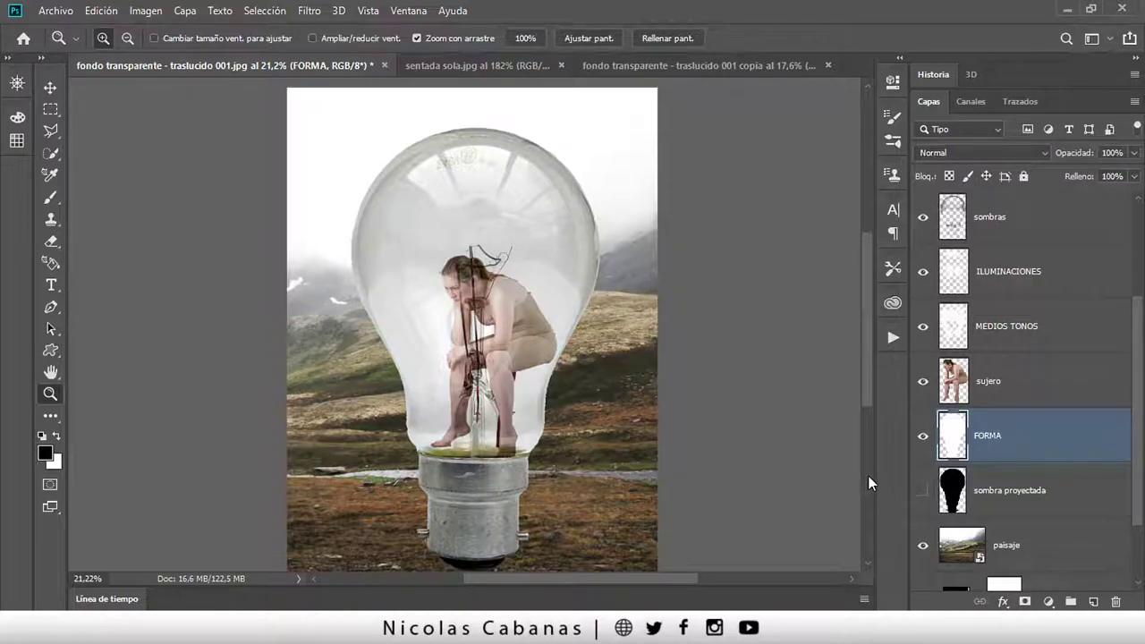
- Lower FORMA's opacity to 30%, toggling its visibility to compare the glass effect
{"action": "left_click_drag", "start_coordinate": [451, 344], "coordinate": [492, 344]}
{"action": "key", "text": "v"}
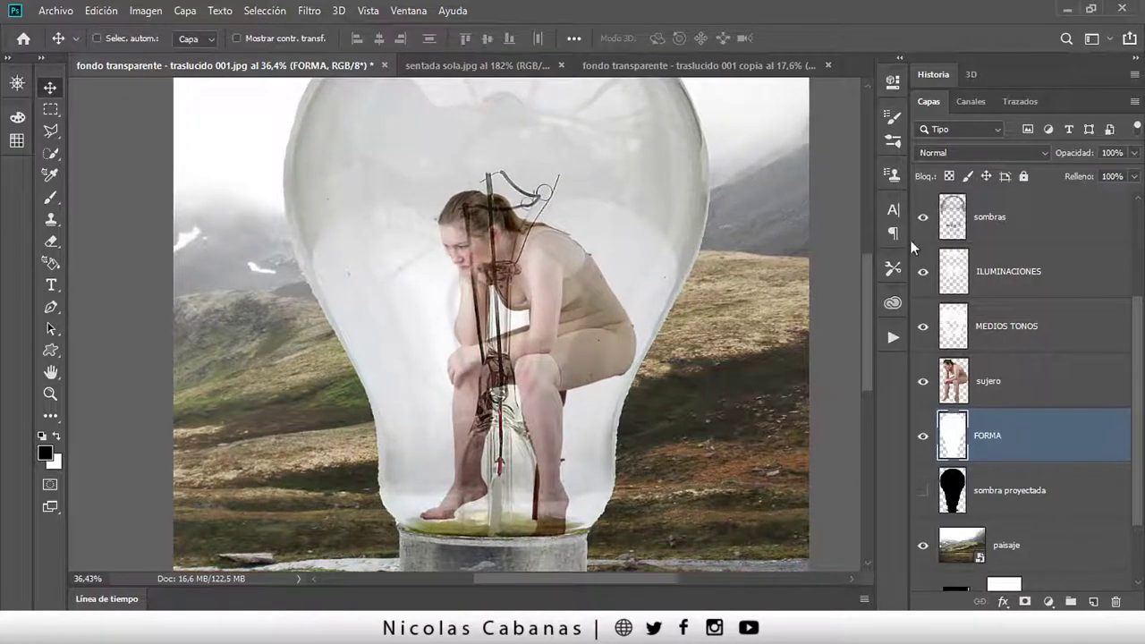
{"action": "left_click_drag", "start_coordinate": [1078, 153], "coordinate": [1032, 155]}
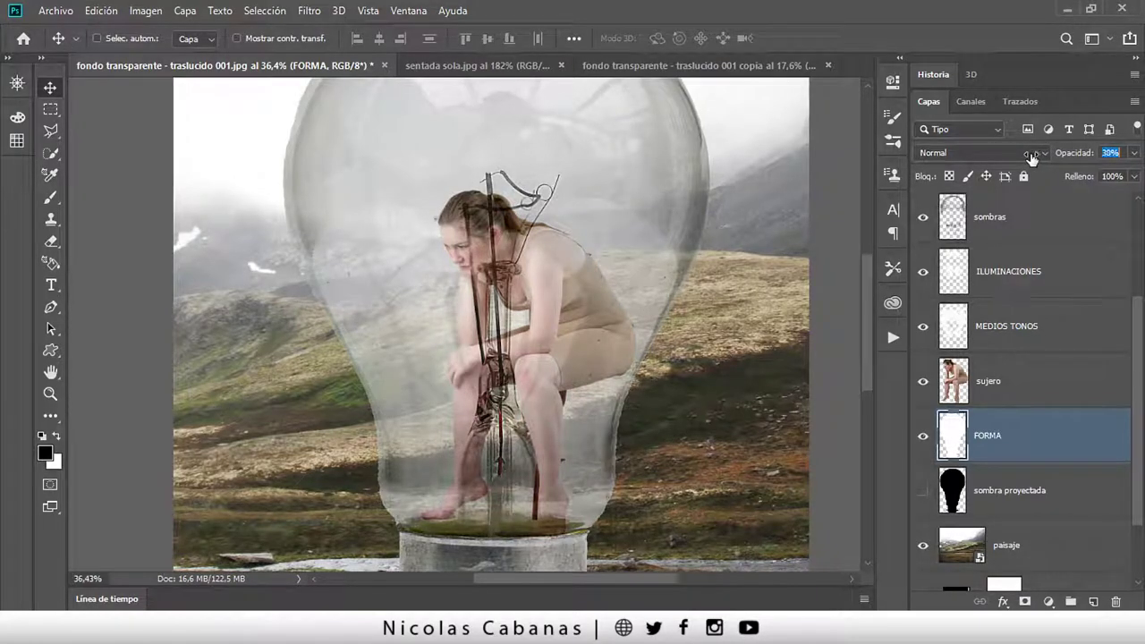
{"action": "left_click", "coordinate": [923, 435]}
{"action": "left_click", "coordinate": [922, 438]}
{"action": "left_click", "coordinate": [923, 438]}
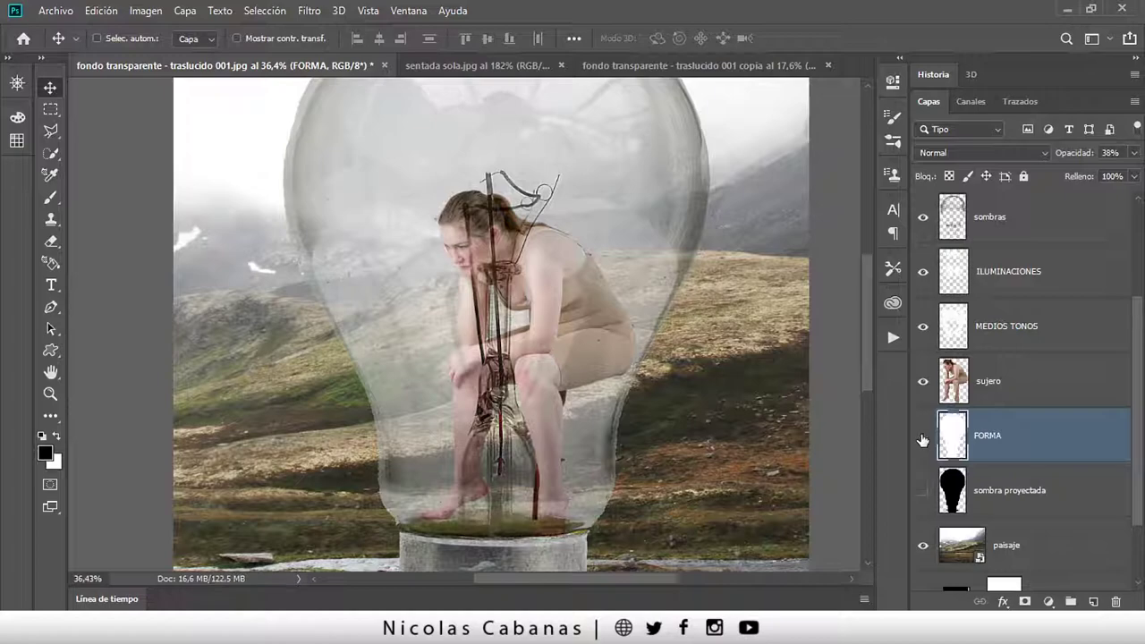
{"action": "left_click", "coordinate": [922, 438]}
{"action": "left_click", "coordinate": [923, 438]}
{"action": "left_click_drag", "start_coordinate": [1074, 159], "coordinate": [1067, 158]}
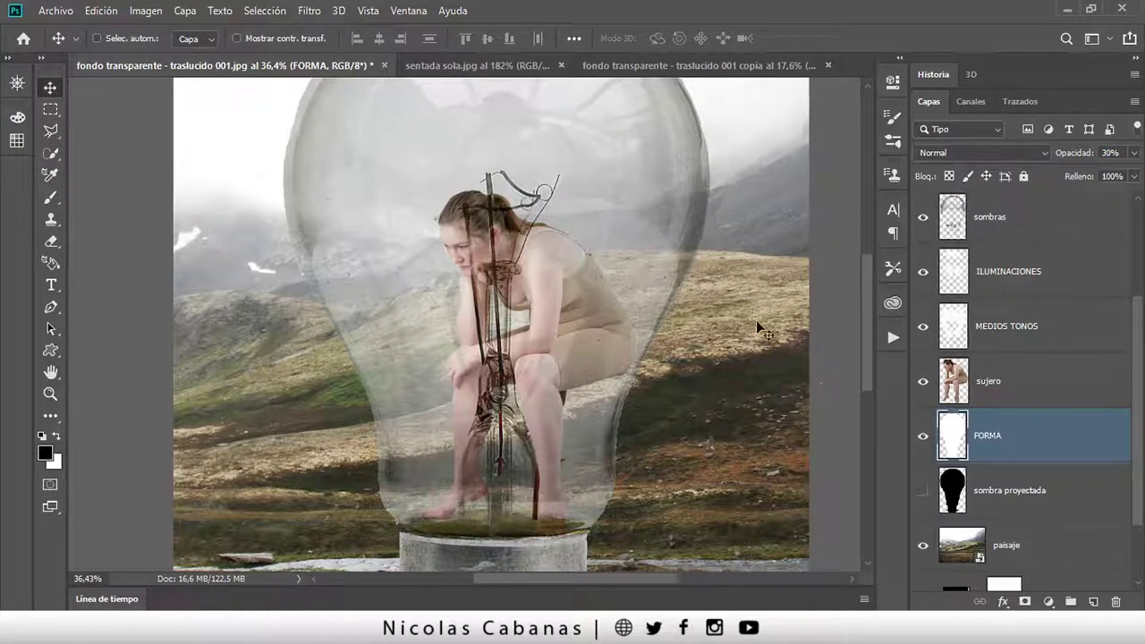
{"action": "mouse_move", "coordinate": [746, 303]}
{"action": "left_mouse_down"}
{"action": "mouse_move", "coordinate": [697, 374]}
{"action": "mouse_move", "coordinate": [609, 378]}
{"action": "left_mouse_up"}
{"action": "key", "text": "z"}
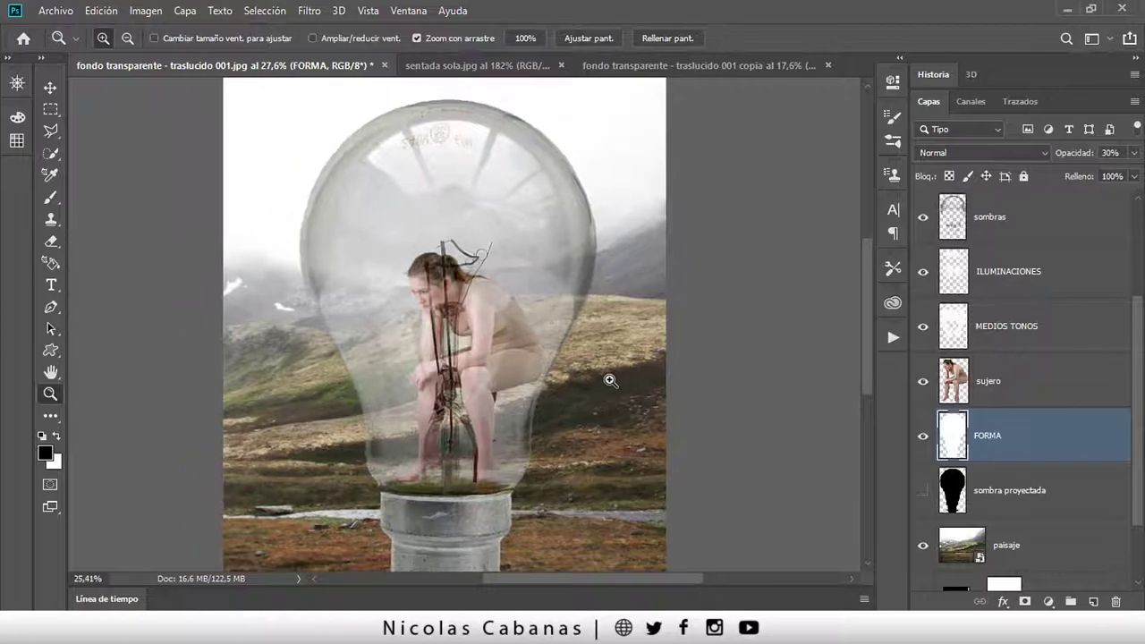
- Copy the bulb-shaped area of the paisaje layer into new layer Capa 2
{"action": "left_click", "coordinate": [959, 435], "text": "ctrl"}
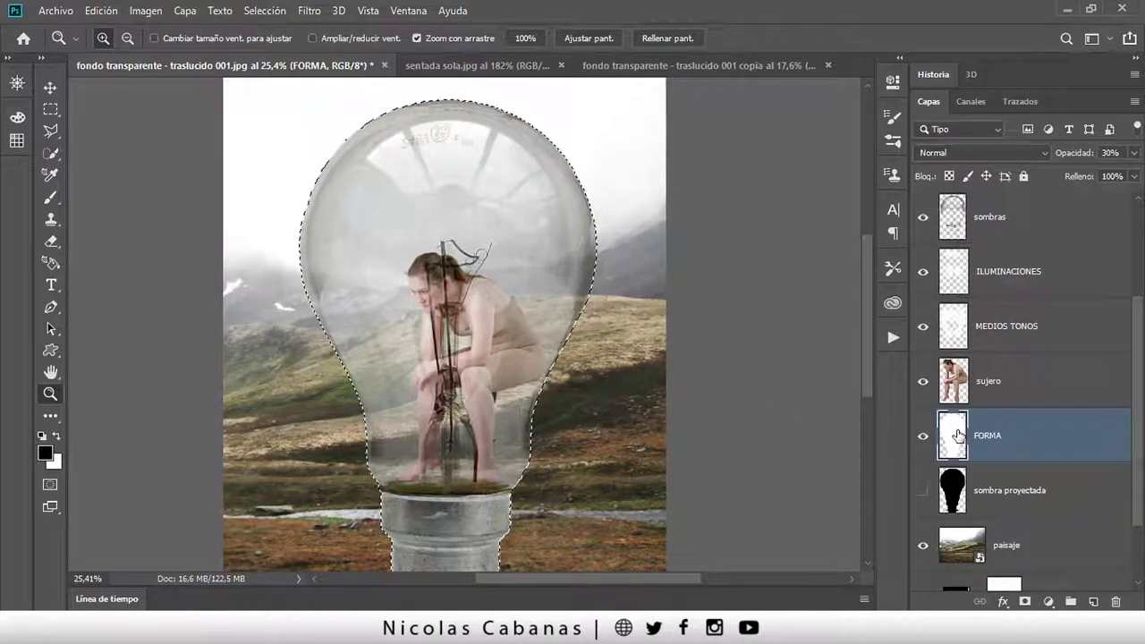
{"action": "left_click", "coordinate": [1019, 550]}
{"action": "scroll", "coordinate": [1016, 547], "scroll_direction": "down", "scroll_amount": 2}
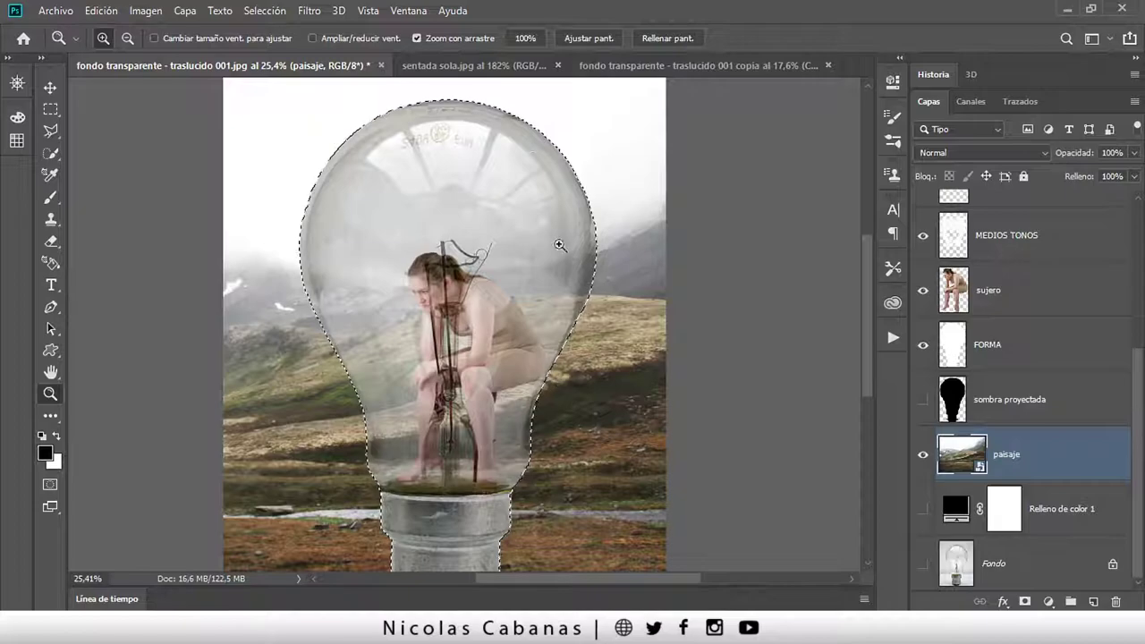
{"action": "key", "text": "ctrl+j"}
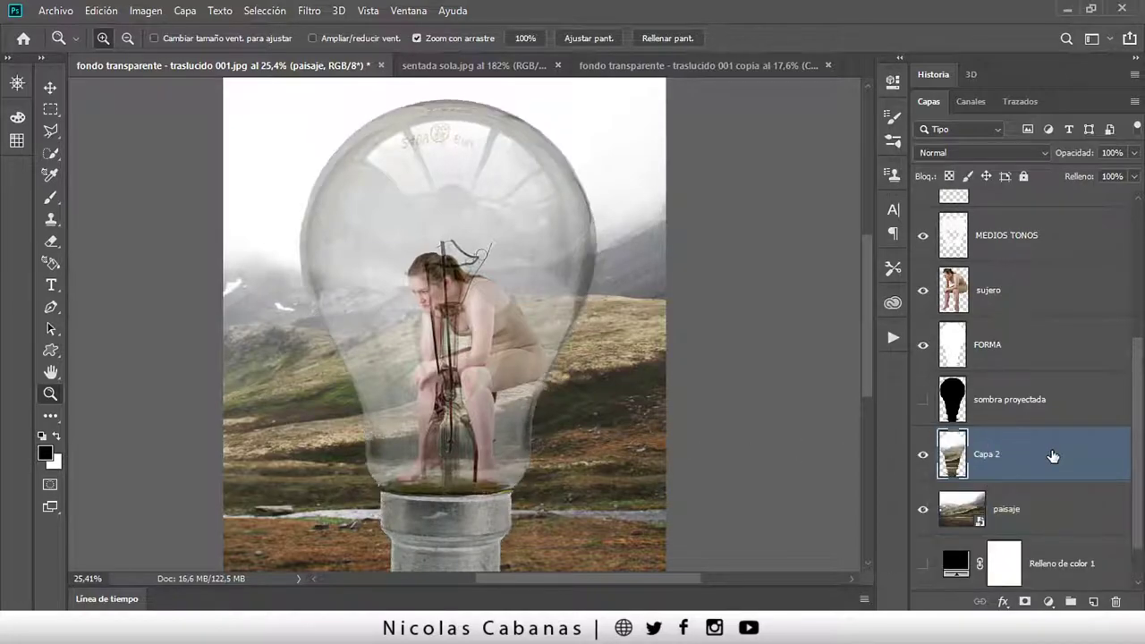
{"action": "left_click", "coordinate": [430, 268]}
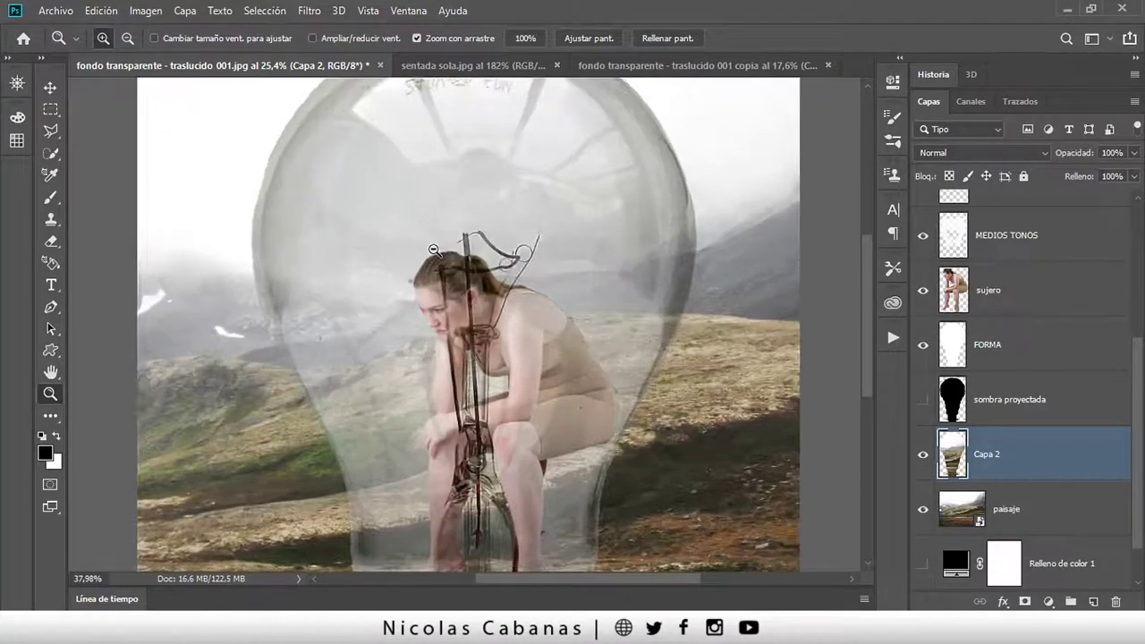
- Apply a Gaussian blur with radius 5 to Capa 2
{"action": "left_click", "coordinate": [307, 13]}
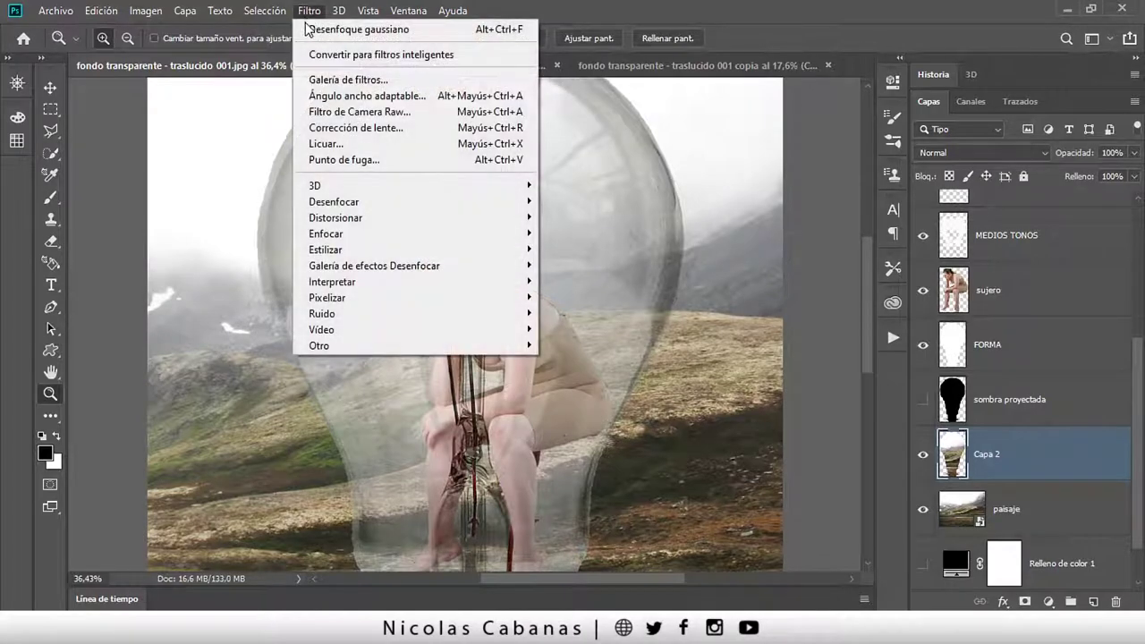
{"action": "mouse_move", "coordinate": [357, 202]}
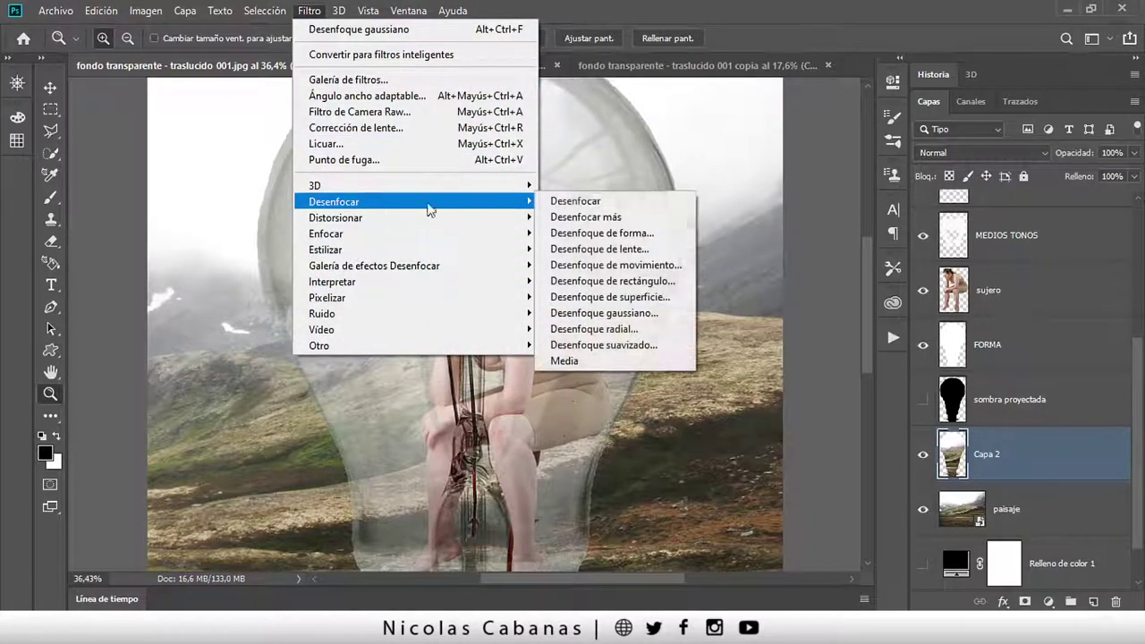
{"action": "left_click", "coordinate": [637, 311]}
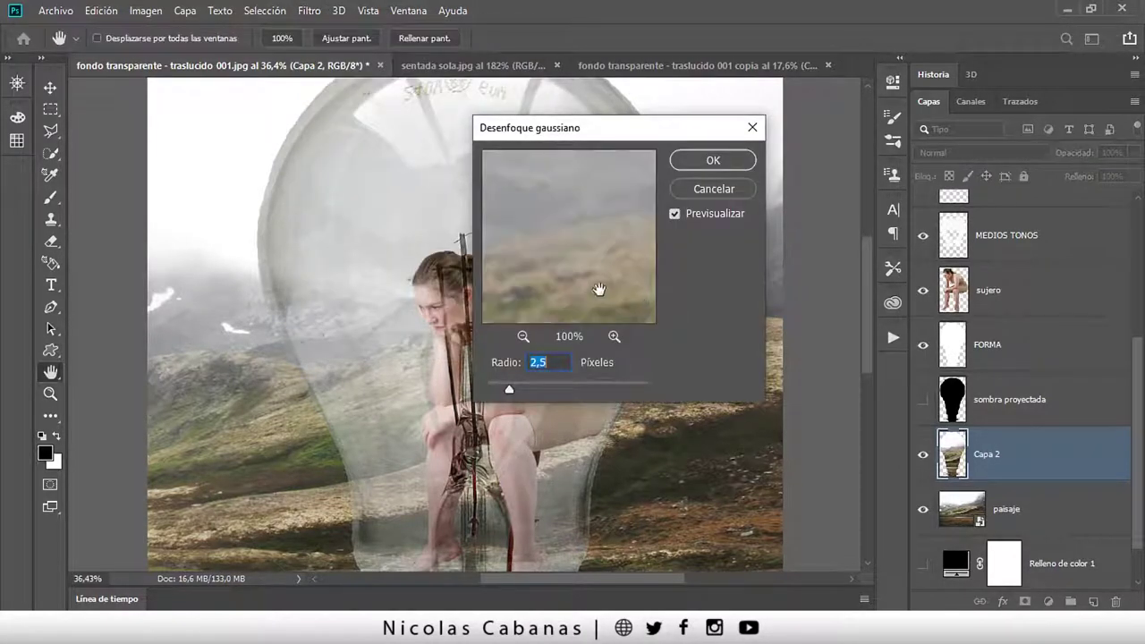
{"action": "type", "text": "5"}
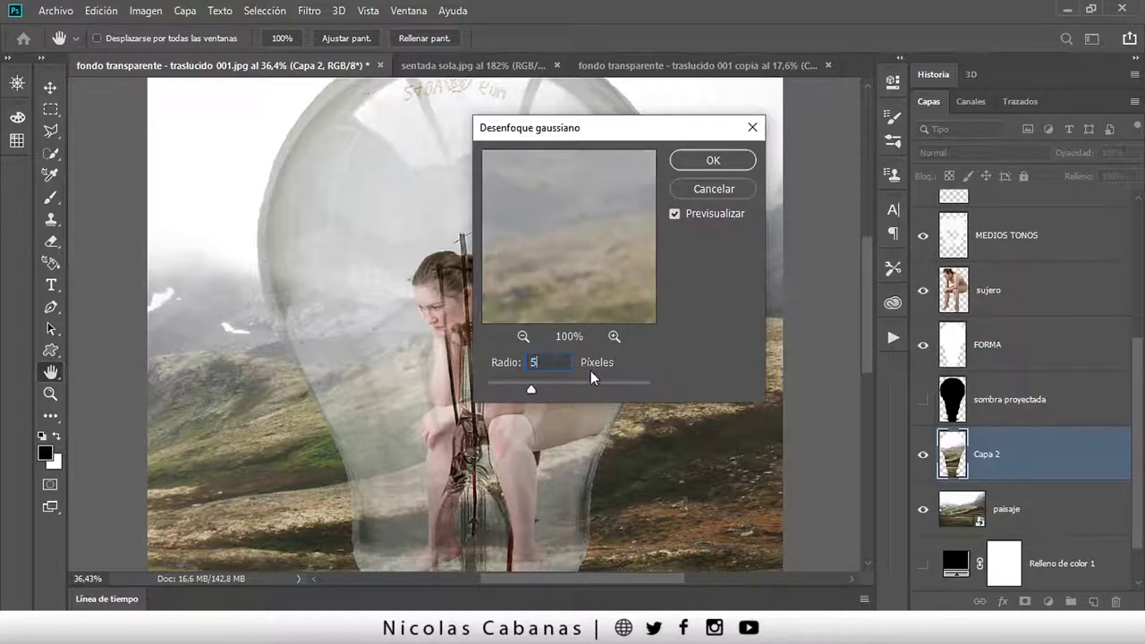
{"action": "left_click", "coordinate": [710, 161]}
{"action": "key", "text": "z"}
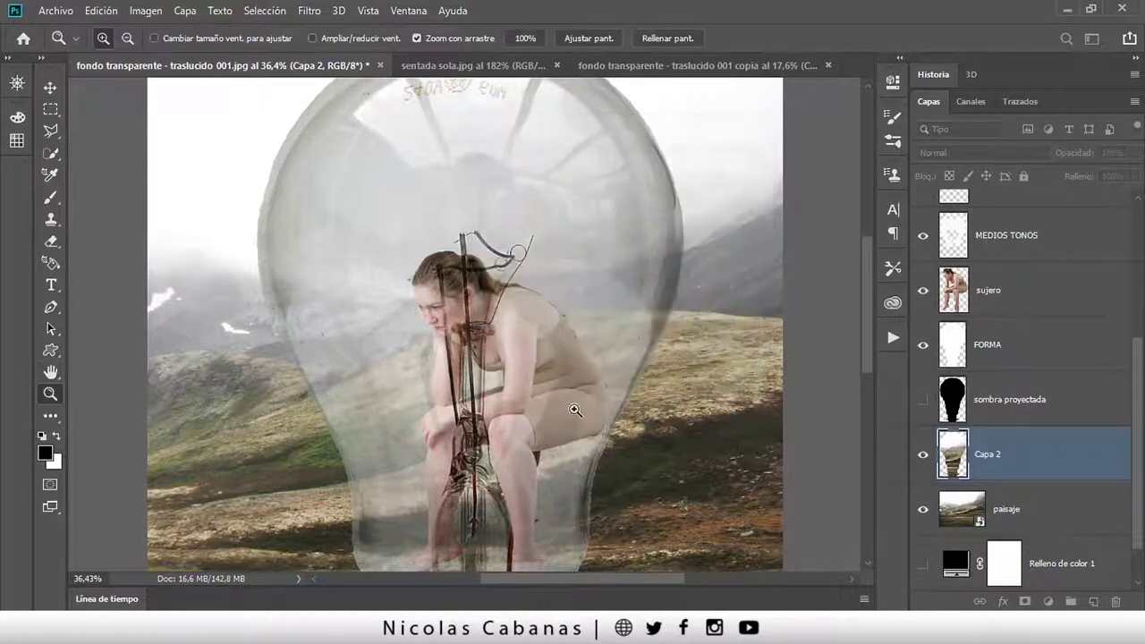
{"action": "mouse_move", "coordinate": [374, 396]}
{"action": "left_mouse_down"}
{"action": "mouse_move", "coordinate": [399, 396]}
{"action": "mouse_move", "coordinate": [320, 412]}
{"action": "left_mouse_up"}
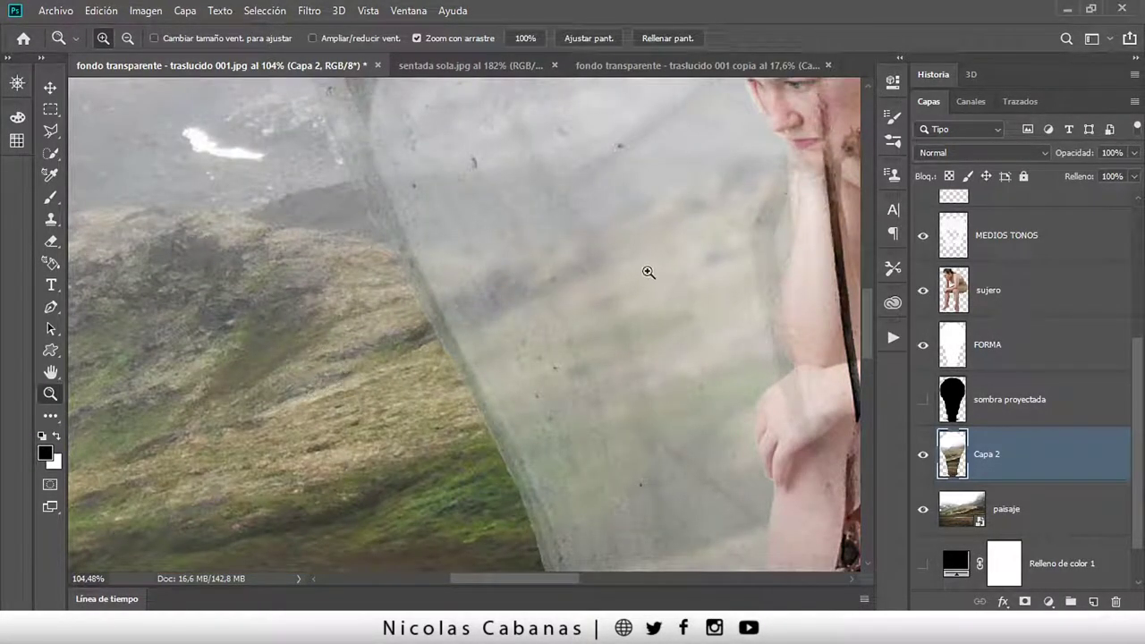
- Set Capa 2's opacity to 45% for a subtler blurred interior
{"action": "key", "text": "ctrl+0"}
{"action": "mouse_move", "coordinate": [710, 248]}
{"action": "left_mouse_down"}
{"action": "mouse_move", "coordinate": [485, 269]}
{"action": "mouse_move", "coordinate": [396, 302]}
{"action": "left_mouse_up"}
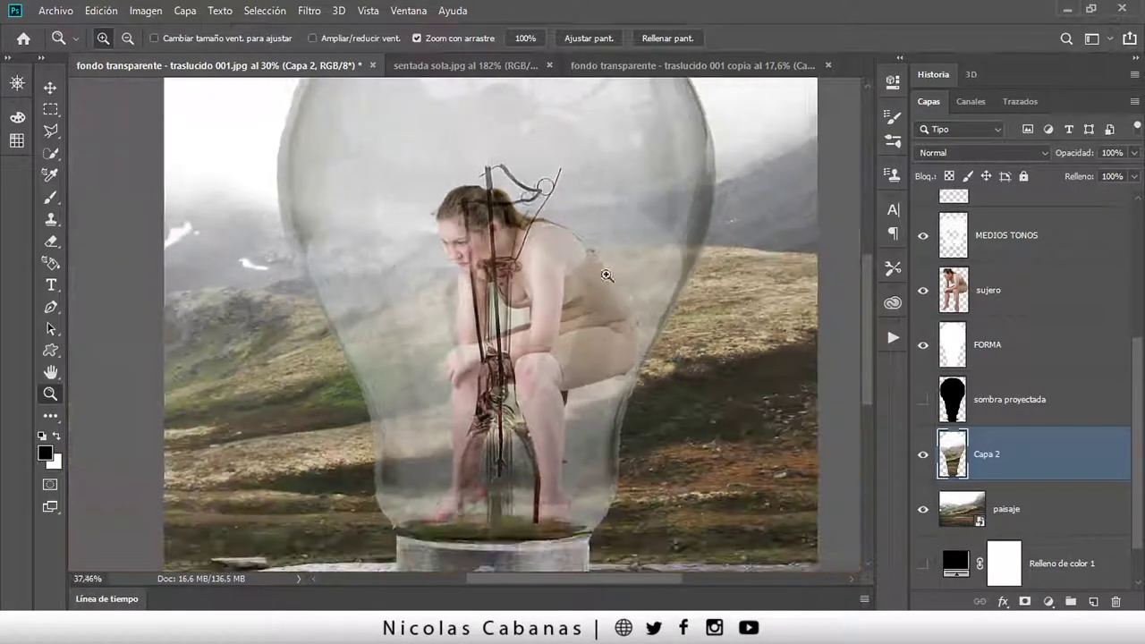
{"action": "mouse_move", "coordinate": [1085, 153]}
{"action": "left_mouse_down"}
{"action": "mouse_move", "coordinate": [1046, 158]}
{"action": "mouse_move", "coordinate": [1080, 154]}
{"action": "left_mouse_up"}
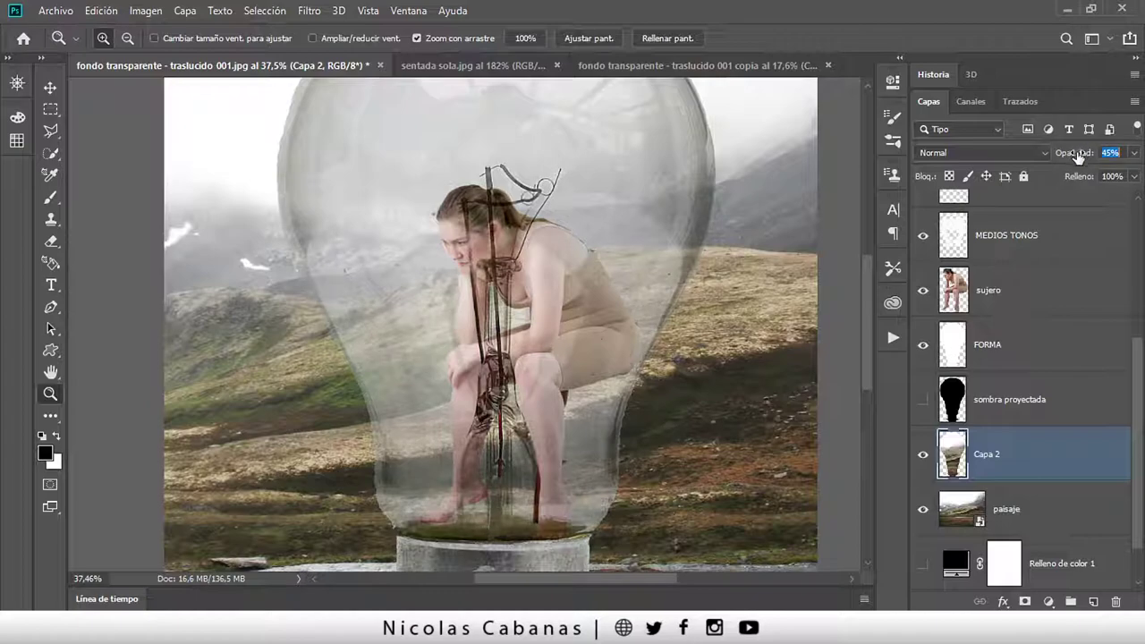
- Show and select the sombra proyectada silhouette, then start Free Transform on it
{"action": "left_click", "coordinate": [923, 399]}
{"action": "left_click", "coordinate": [1002, 399]}
{"action": "left_click_drag", "start_coordinate": [779, 366], "coordinate": [710, 376]}
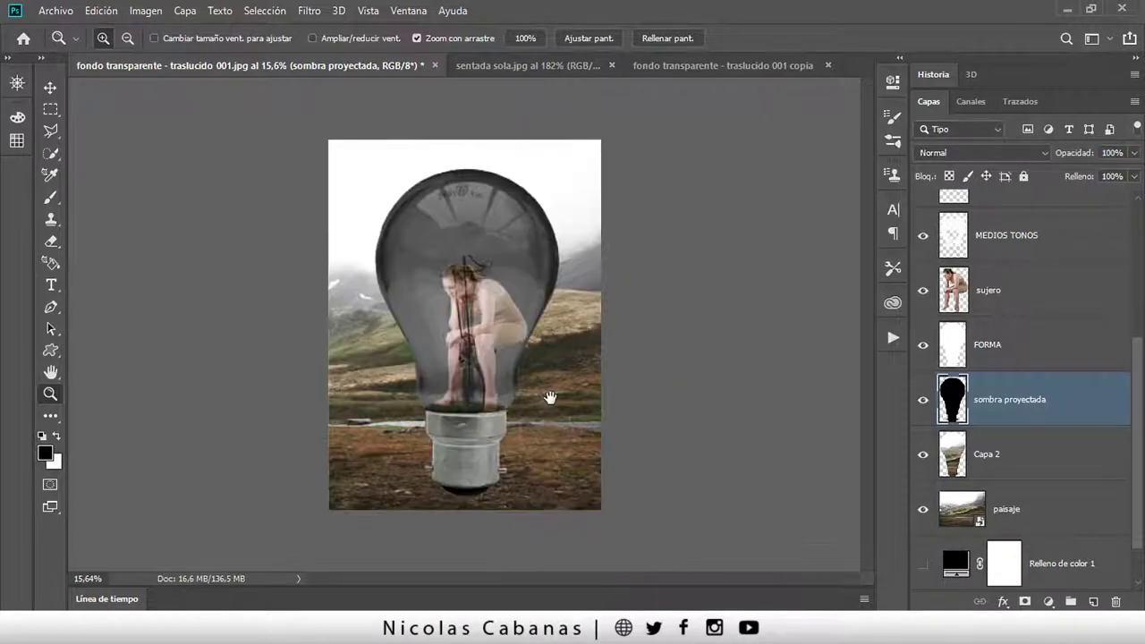
{"action": "left_click_drag", "start_coordinate": [493, 377], "coordinate": [528, 376]}
{"action": "key", "text": "v"}
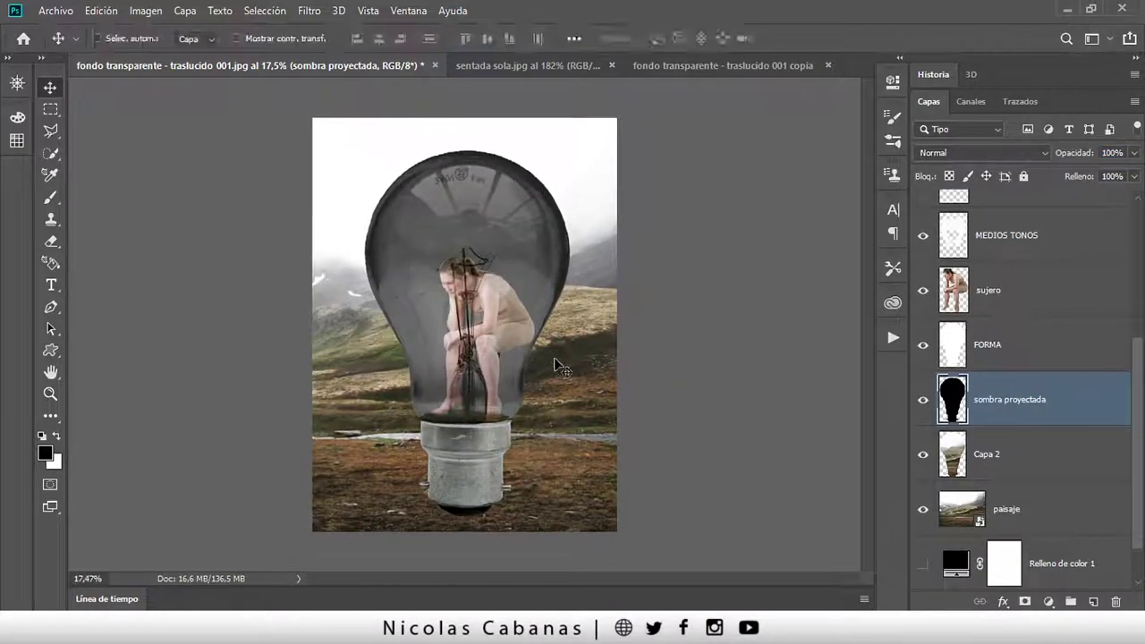
{"action": "left_click_drag", "start_coordinate": [541, 368], "coordinate": [537, 363]}
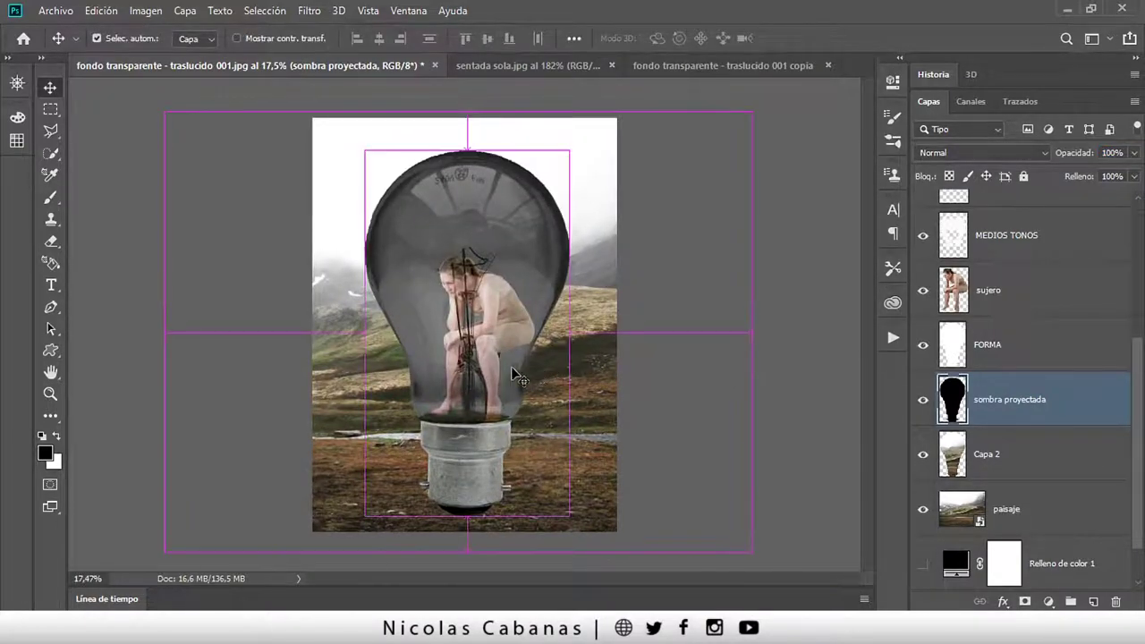
{"action": "key", "text": "ctrl+t"}
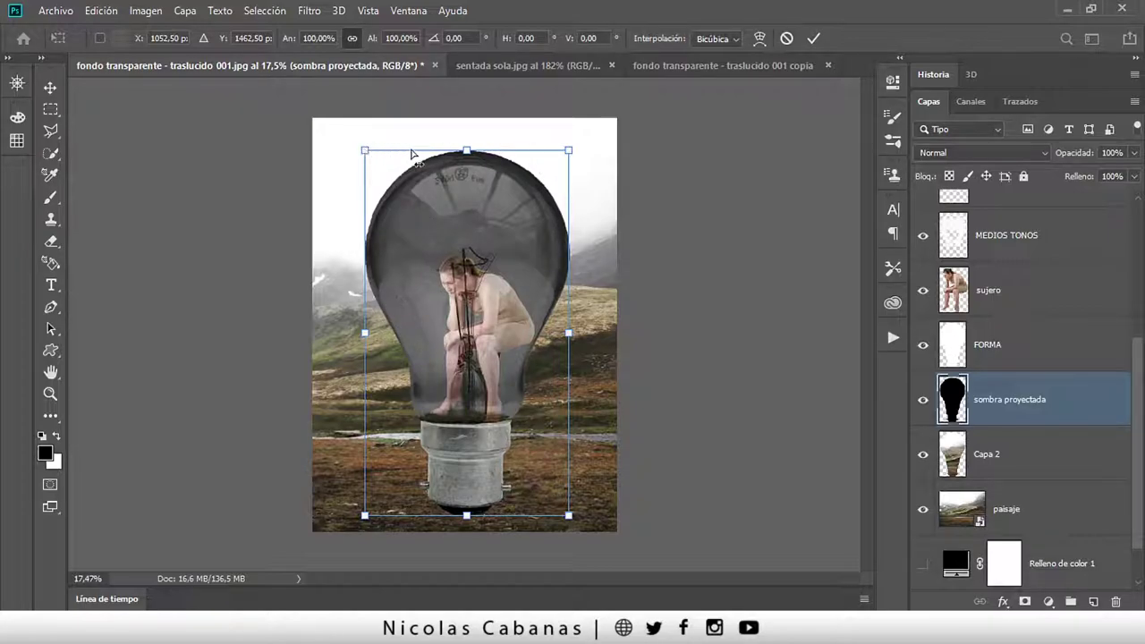
- Skew and distort the black bulb silhouette so it lies flat, stretching right from the bulb's base
{"action": "left_click_drag", "start_coordinate": [365, 150], "coordinate": [405, 192]}
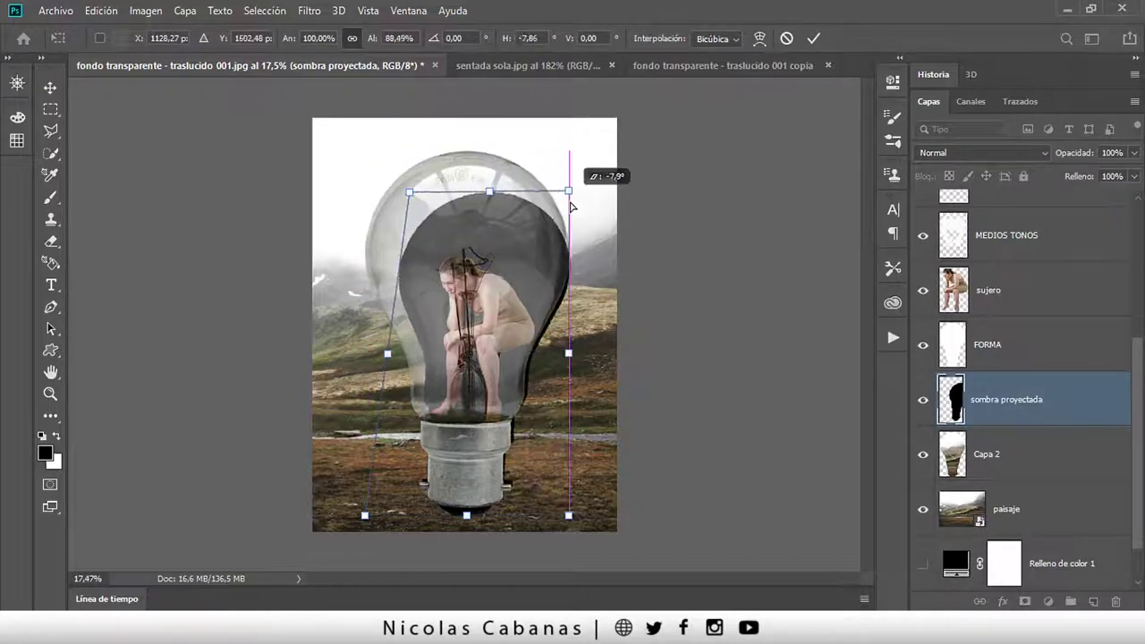
{"action": "left_click_drag", "start_coordinate": [569, 150], "coordinate": [569, 199]}
{"action": "left_click_drag", "start_coordinate": [489, 197], "coordinate": [554, 433]}
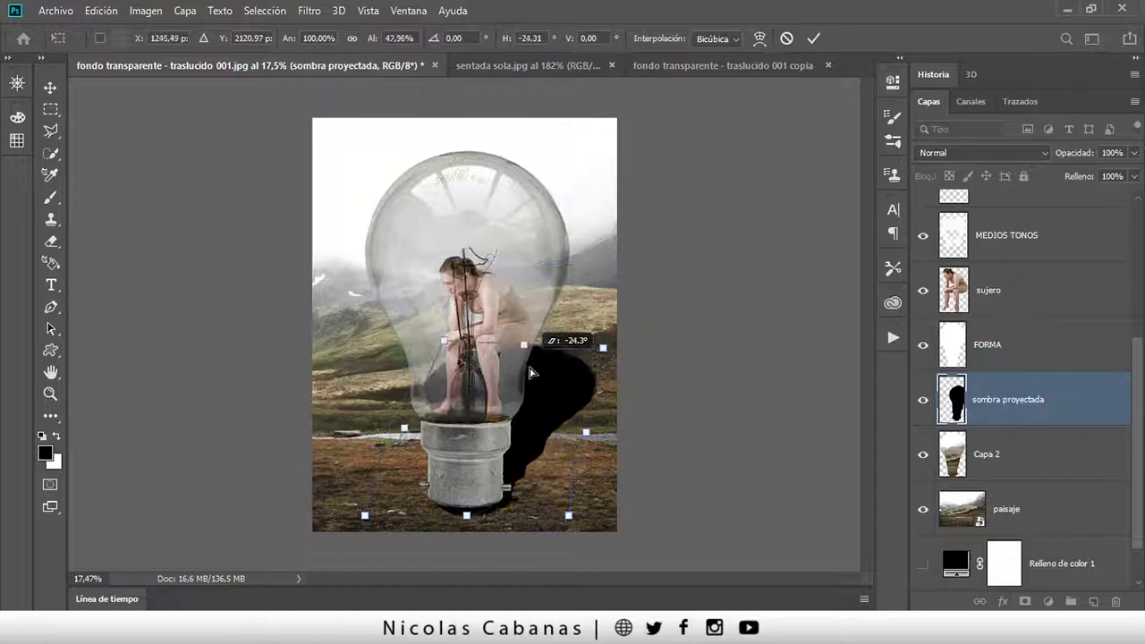
{"action": "left_click_drag", "start_coordinate": [562, 439], "coordinate": [562, 438]}
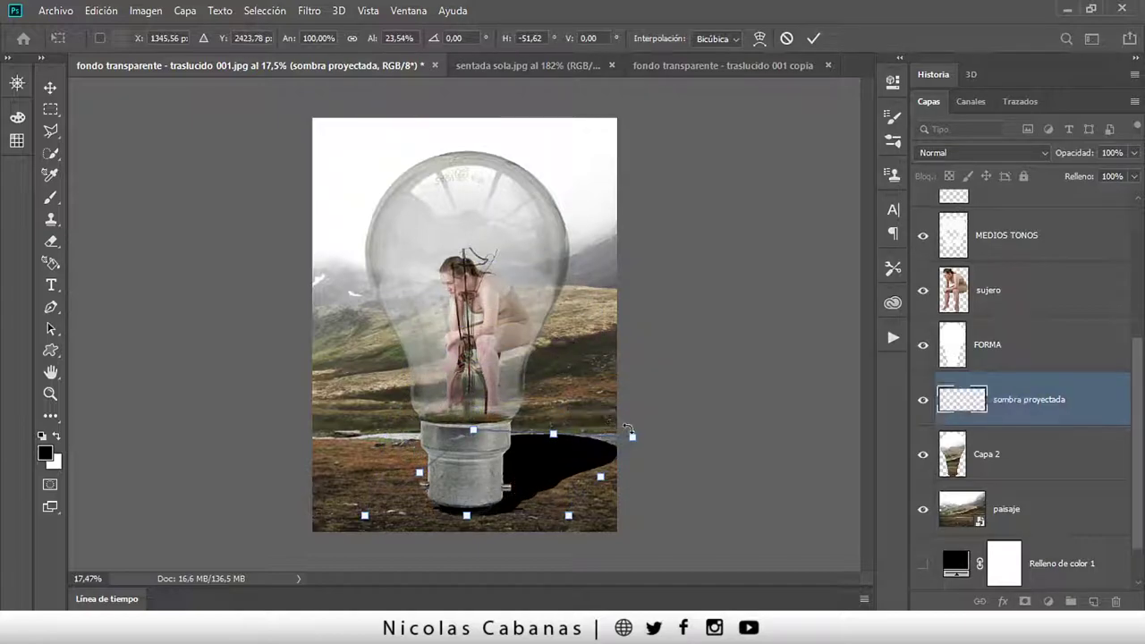
{"action": "left_click_drag", "start_coordinate": [632, 442], "coordinate": [617, 428]}
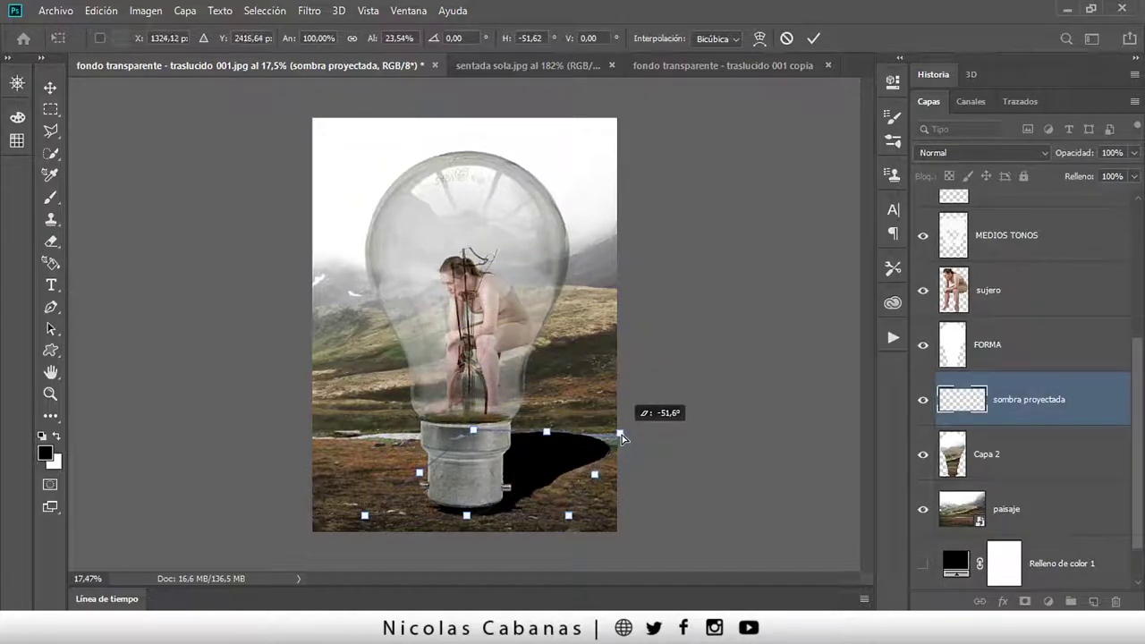
{"action": "left_click_drag", "start_coordinate": [474, 435], "coordinate": [472, 436]}
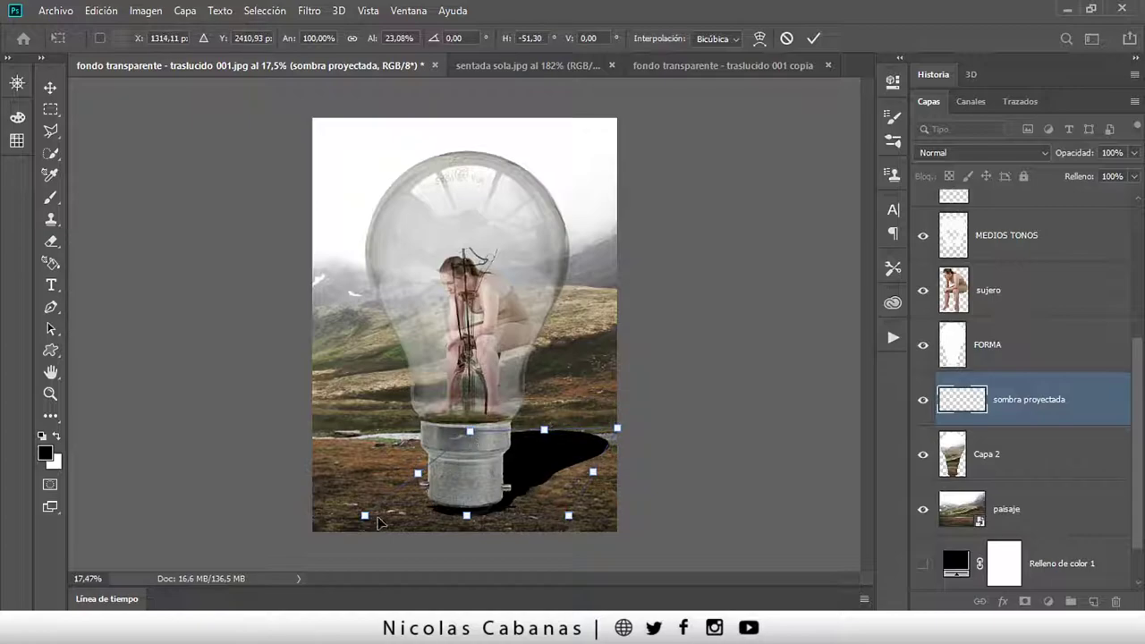
{"action": "left_click_drag", "start_coordinate": [365, 522], "coordinate": [382, 513]}
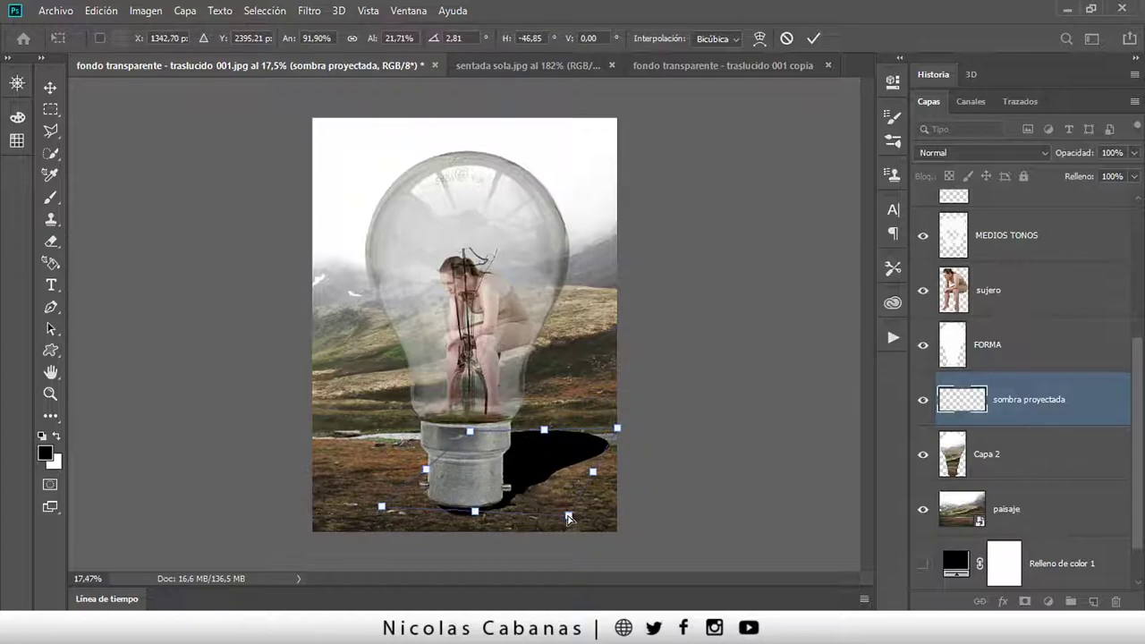
{"action": "mouse_move", "coordinate": [569, 519]}
{"action": "left_mouse_down"}
{"action": "mouse_move", "coordinate": [552, 519]}
{"action": "mouse_move", "coordinate": [553, 508]}
{"action": "left_mouse_up"}
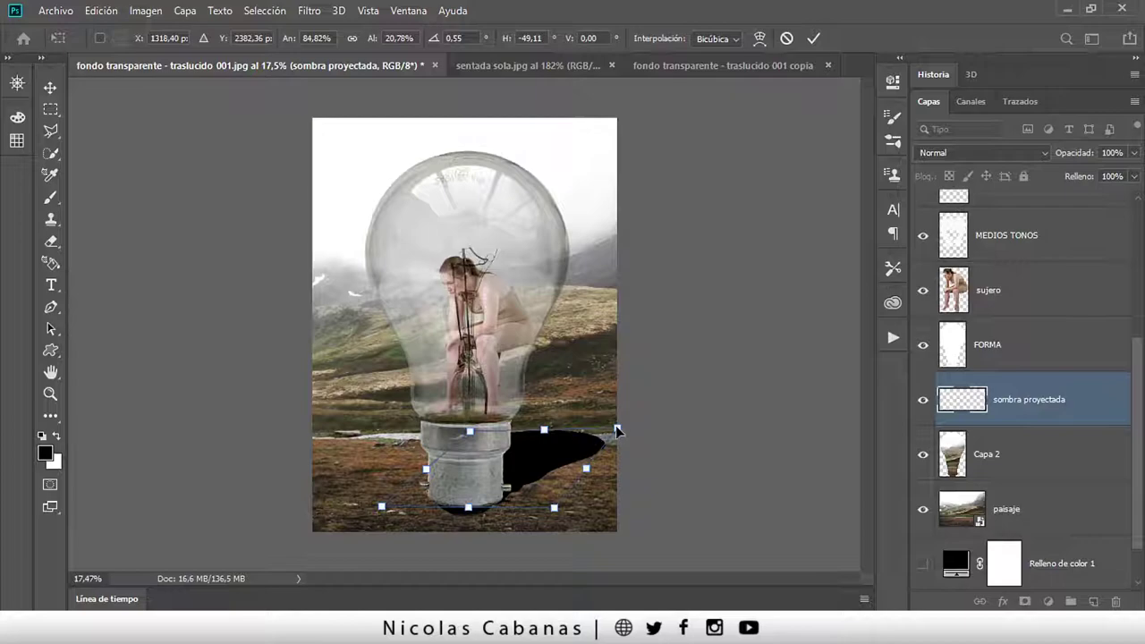
{"action": "left_click_drag", "start_coordinate": [619, 434], "coordinate": [621, 434]}
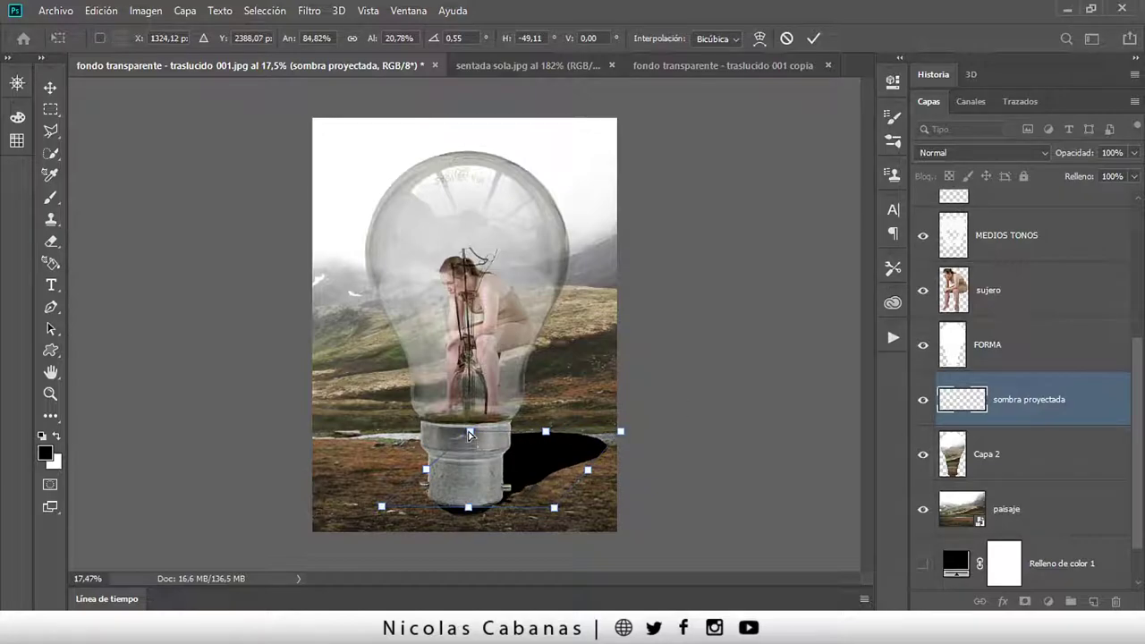
- Commit the shadow transform and soften it with a Gaussian blur of radius 8
{"action": "key", "text": "Return"}
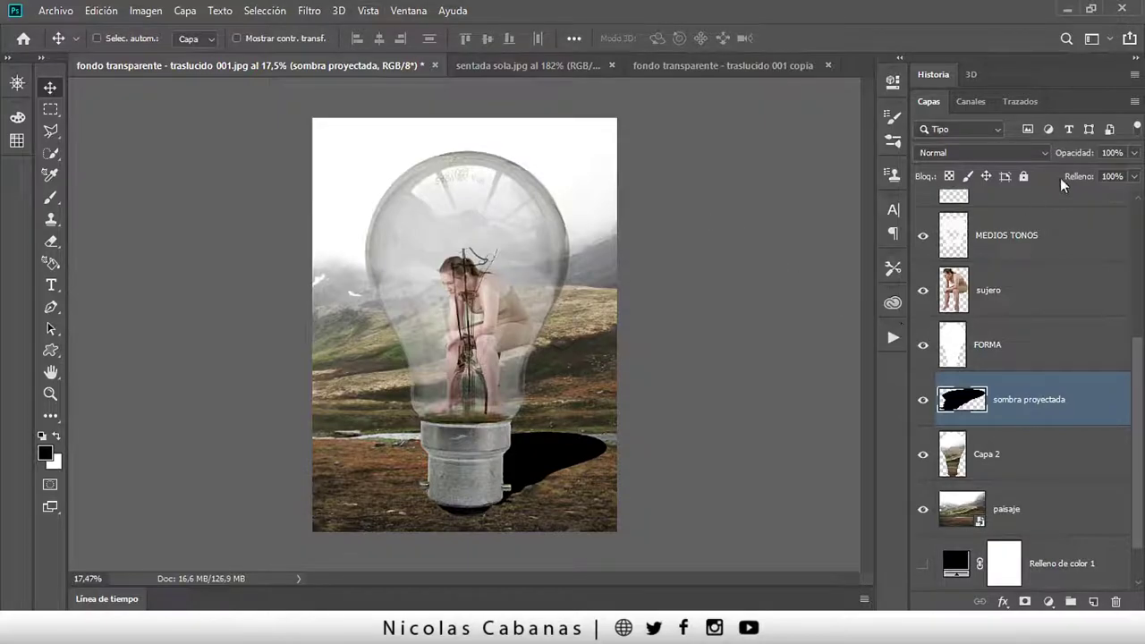
{"action": "left_click_drag", "start_coordinate": [1080, 154], "coordinate": [1064, 160]}
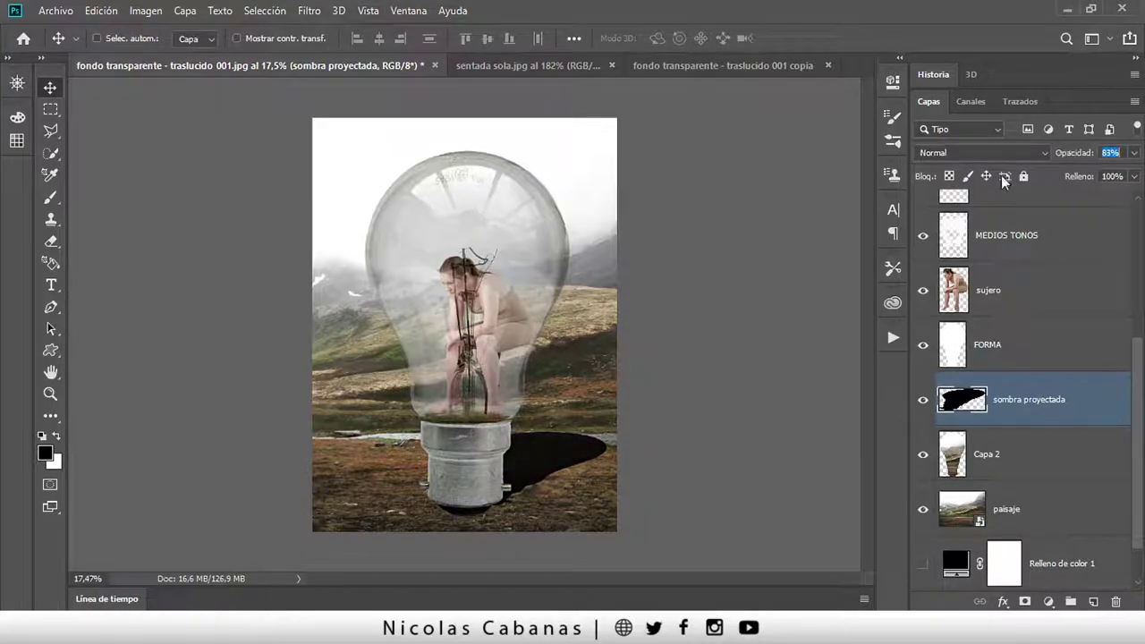
{"action": "left_click", "coordinate": [309, 11]}
{"action": "mouse_move", "coordinate": [334, 202]}
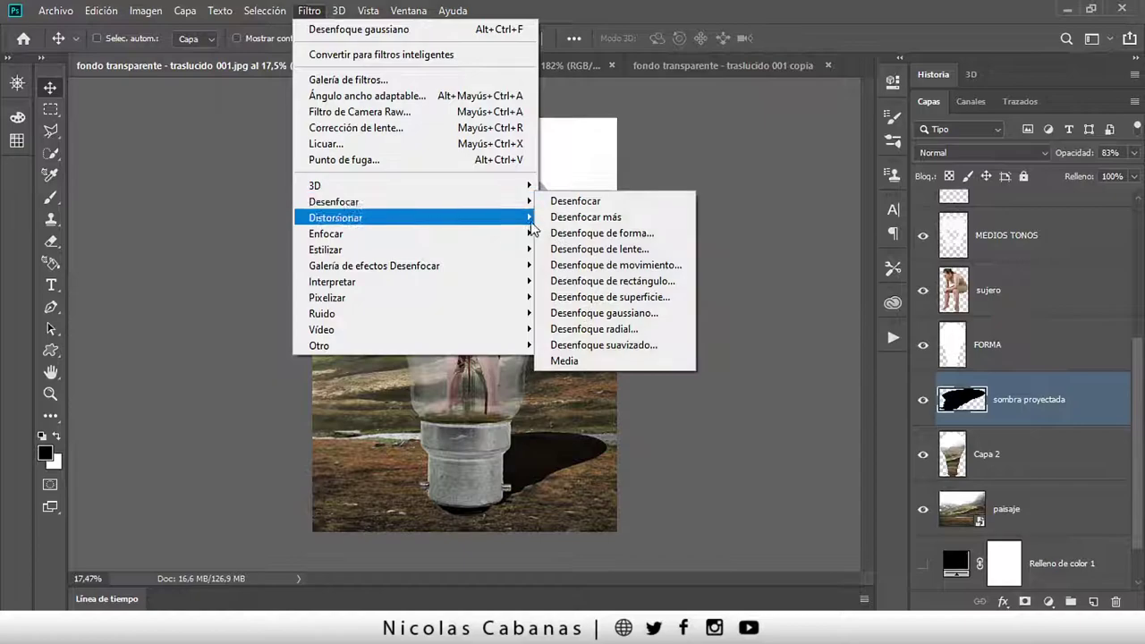
{"action": "left_click", "coordinate": [629, 313]}
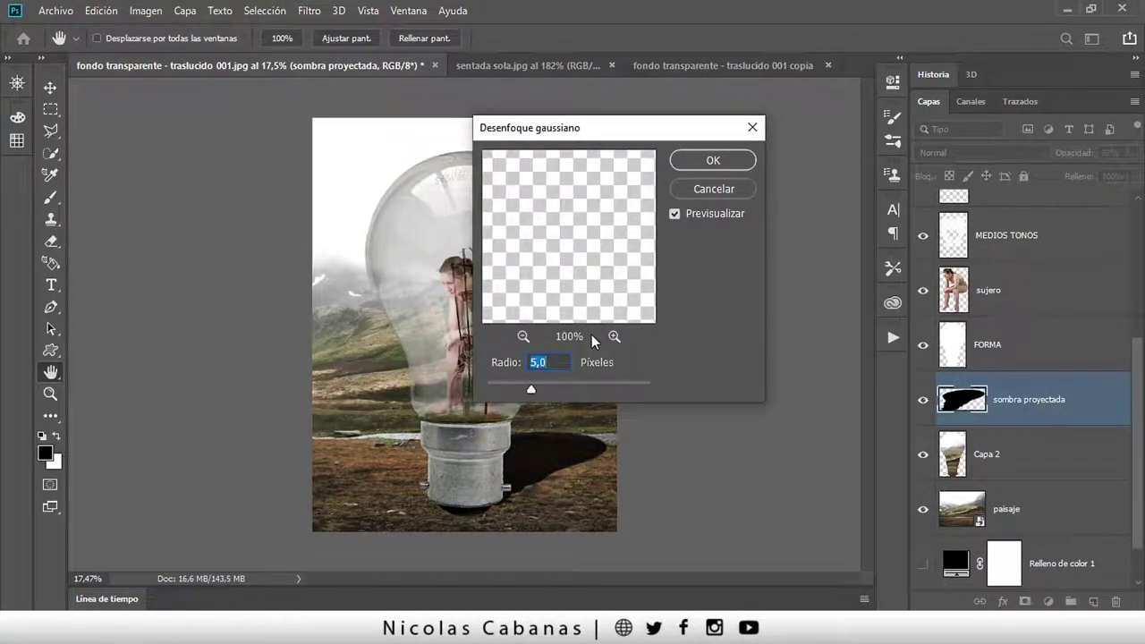
{"action": "type", "text": "8"}
{"action": "key", "text": "Return"}
- Zoom in and set the sombra proyectada layer opacity to 75%
{"action": "key", "text": "z"}
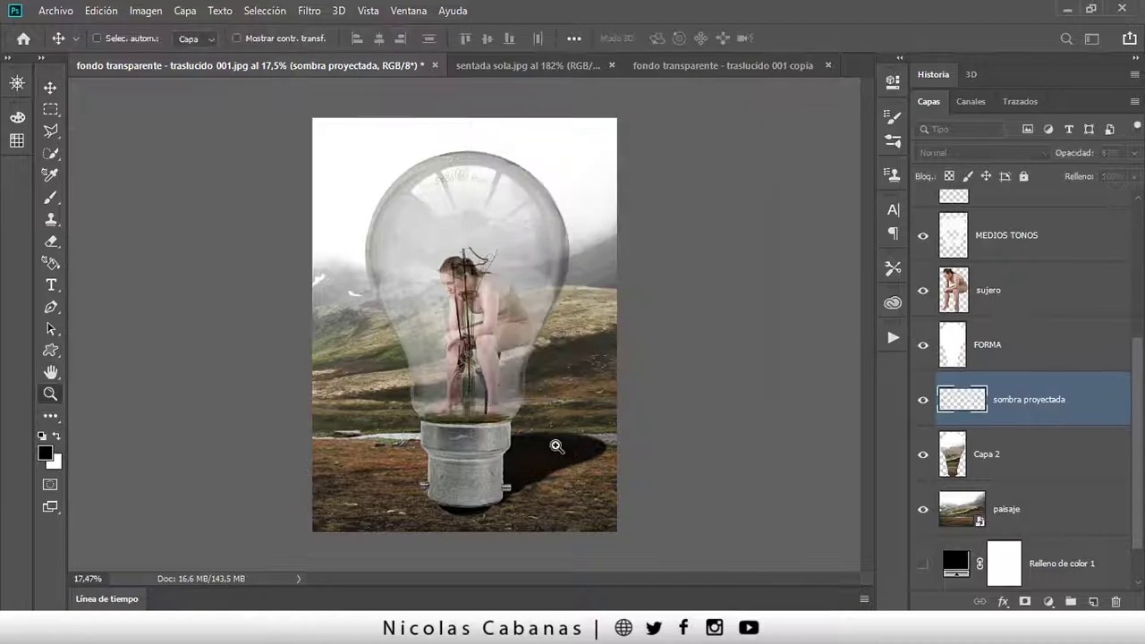
{"action": "left_click_drag", "start_coordinate": [555, 447], "coordinate": [585, 448]}
{"action": "left_click_drag", "start_coordinate": [1057, 156], "coordinate": [1049, 156]}
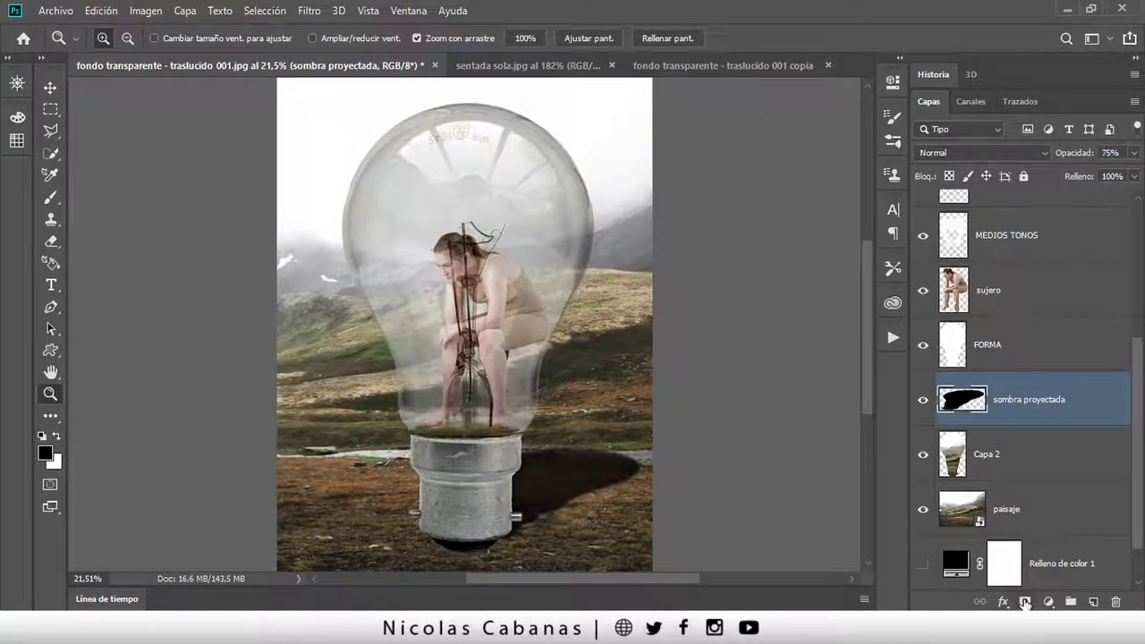
- Add a layer mask to the shadow and set up a 356 px brush at 59% hardness
{"action": "left_click", "coordinate": [1026, 604]}
{"action": "key", "text": "b"}
{"action": "key", "text": "x"}
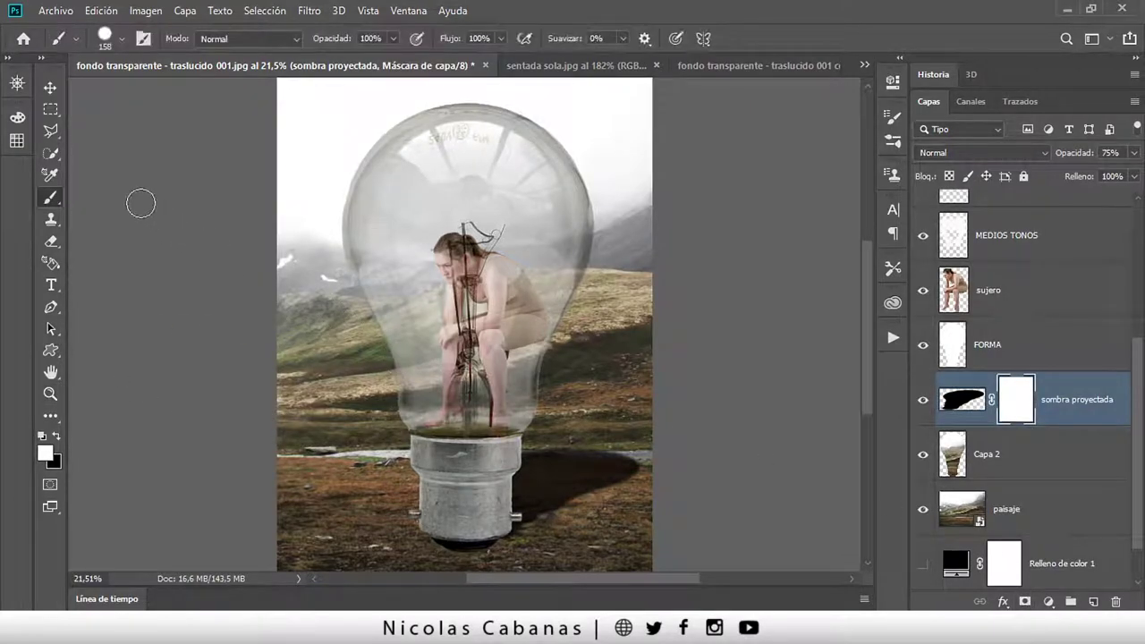
{"action": "right_click", "coordinate": [270, 301]}
{"action": "left_click", "coordinate": [641, 279]}
{"action": "right_click", "coordinate": [534, 327]}
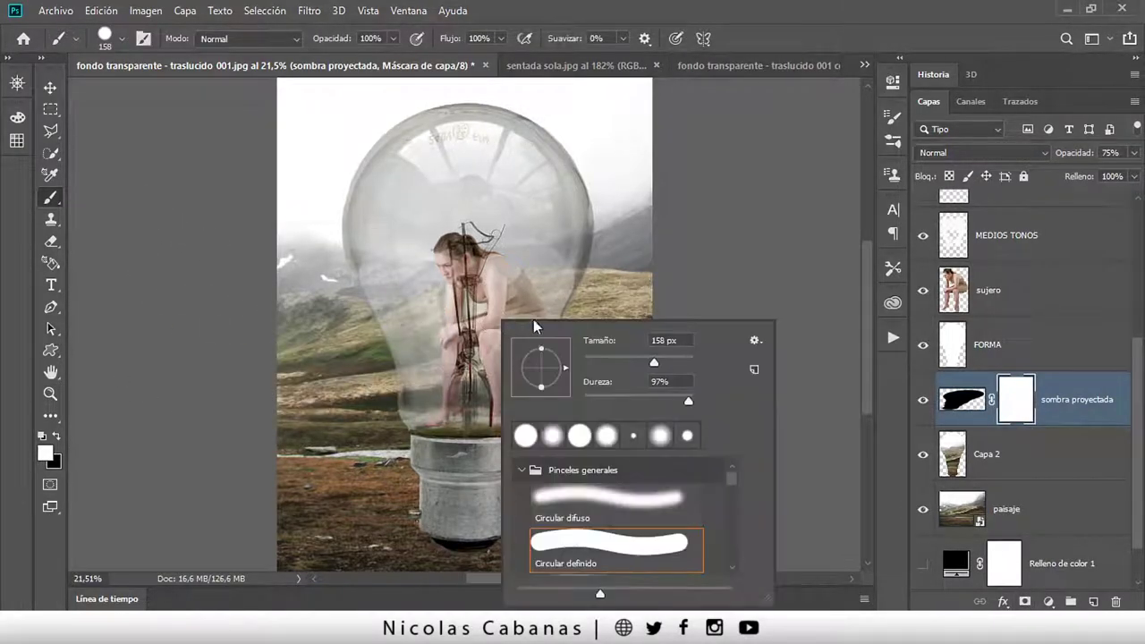
{"action": "left_click_drag", "start_coordinate": [654, 362], "coordinate": [673, 362]}
{"action": "left_click_drag", "start_coordinate": [688, 401], "coordinate": [646, 400]}
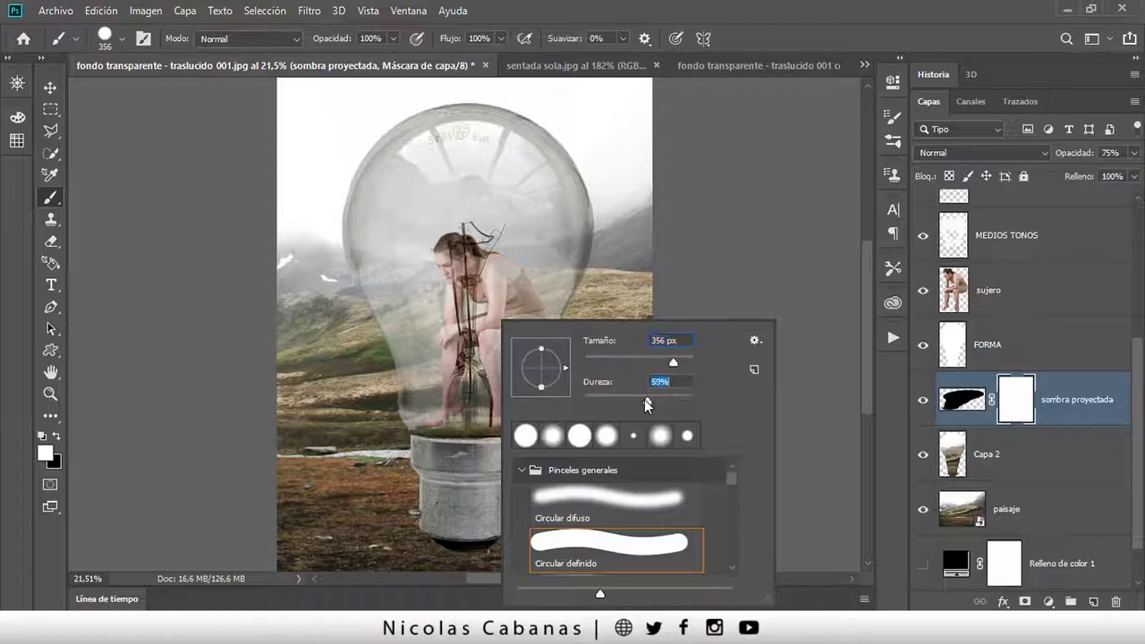
{"action": "left_click", "coordinate": [474, 235]}
{"action": "right_click", "coordinate": [461, 253]}
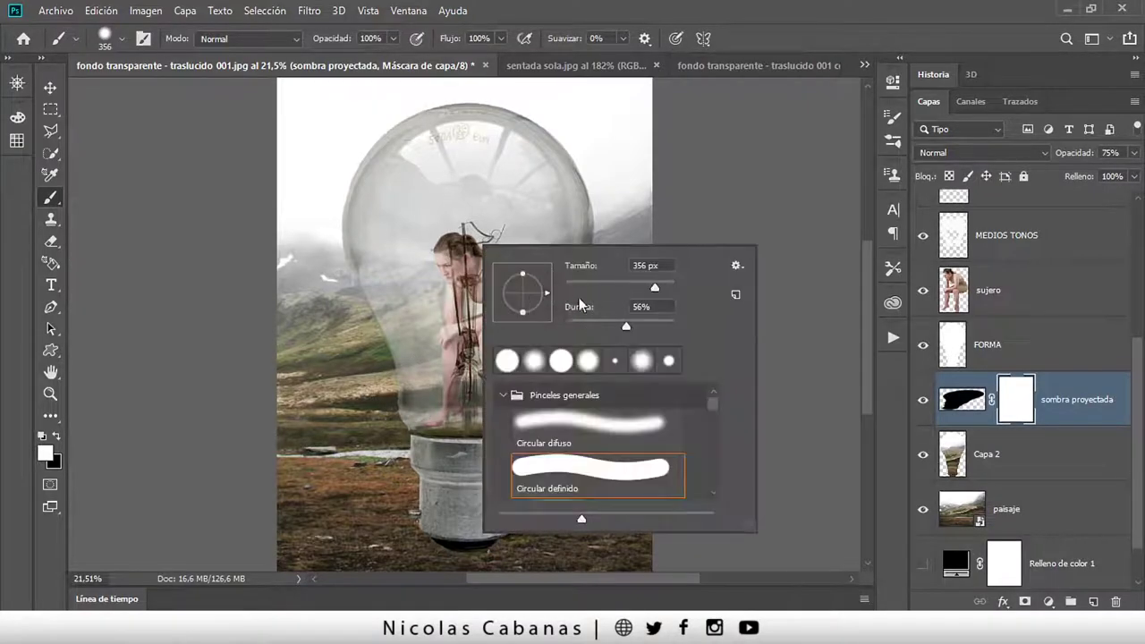
{"action": "left_click", "coordinate": [756, 204]}
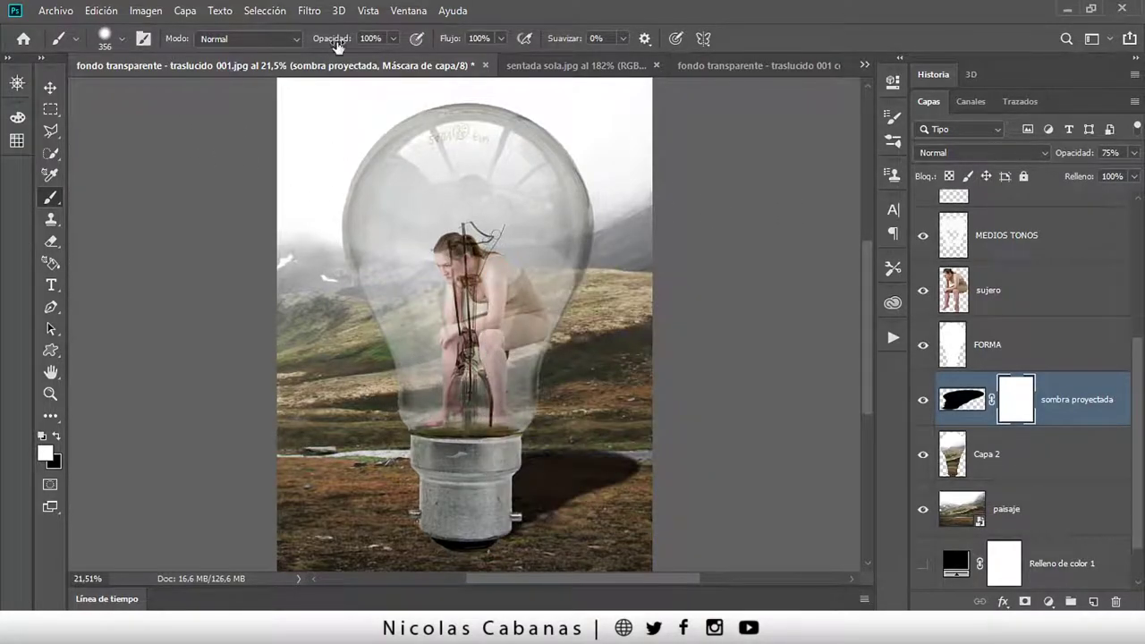
- Paint black on the mask at 18% then 8% brush opacity to fade the shadow's far end
{"action": "left_click_drag", "start_coordinate": [336, 45], "coordinate": [259, 63]}
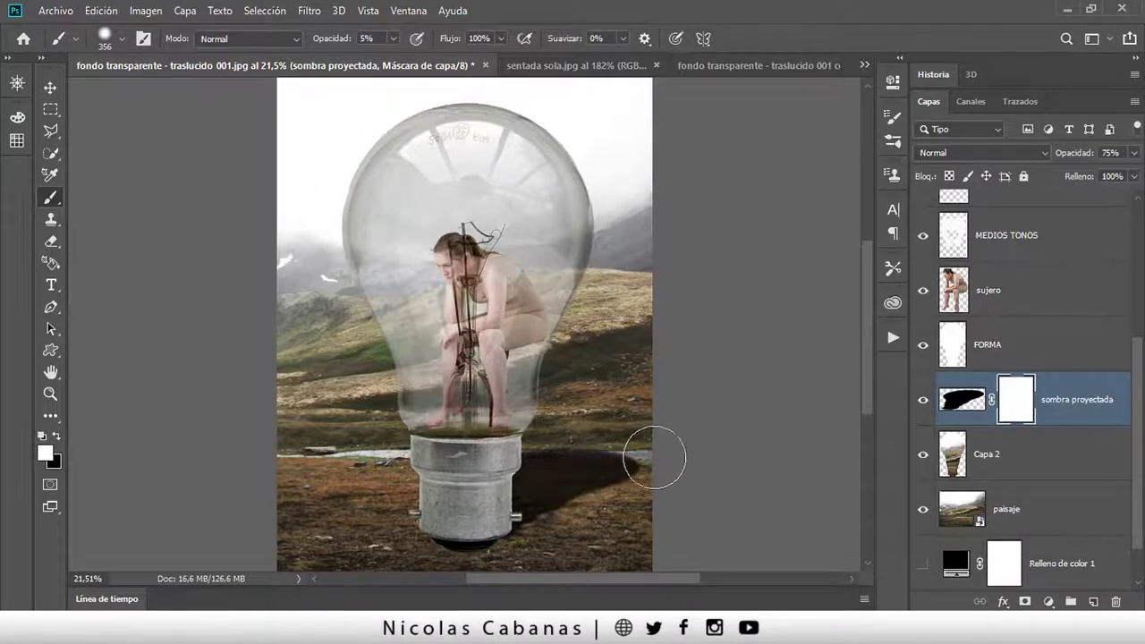
{"action": "left_click_drag", "start_coordinate": [642, 445], "coordinate": [585, 466]}
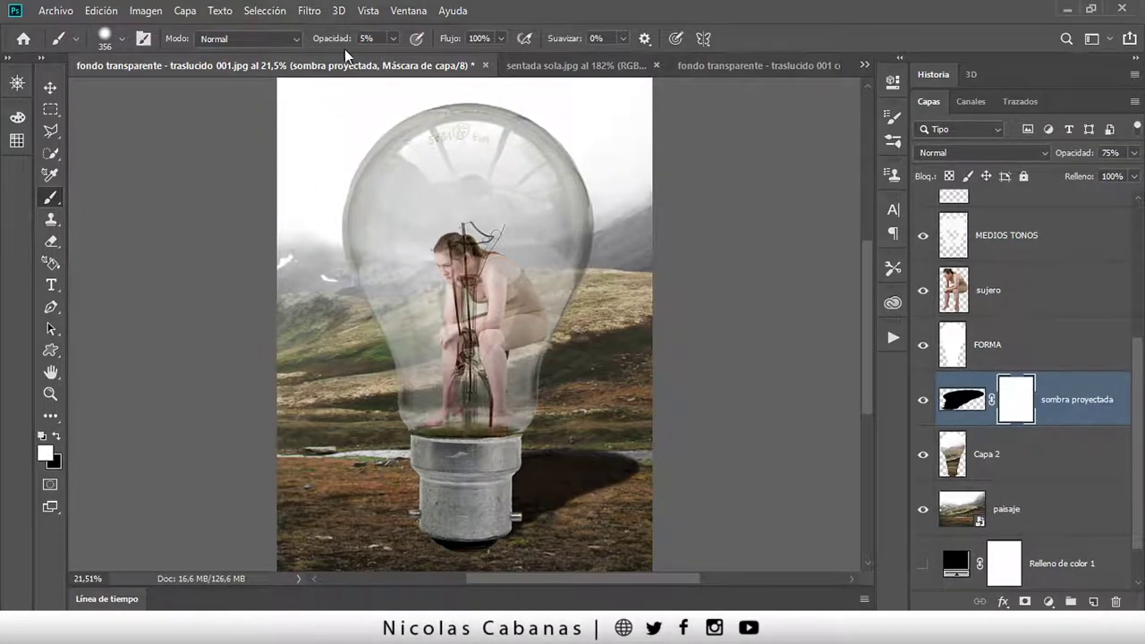
{"action": "left_click_drag", "start_coordinate": [330, 43], "coordinate": [341, 45]}
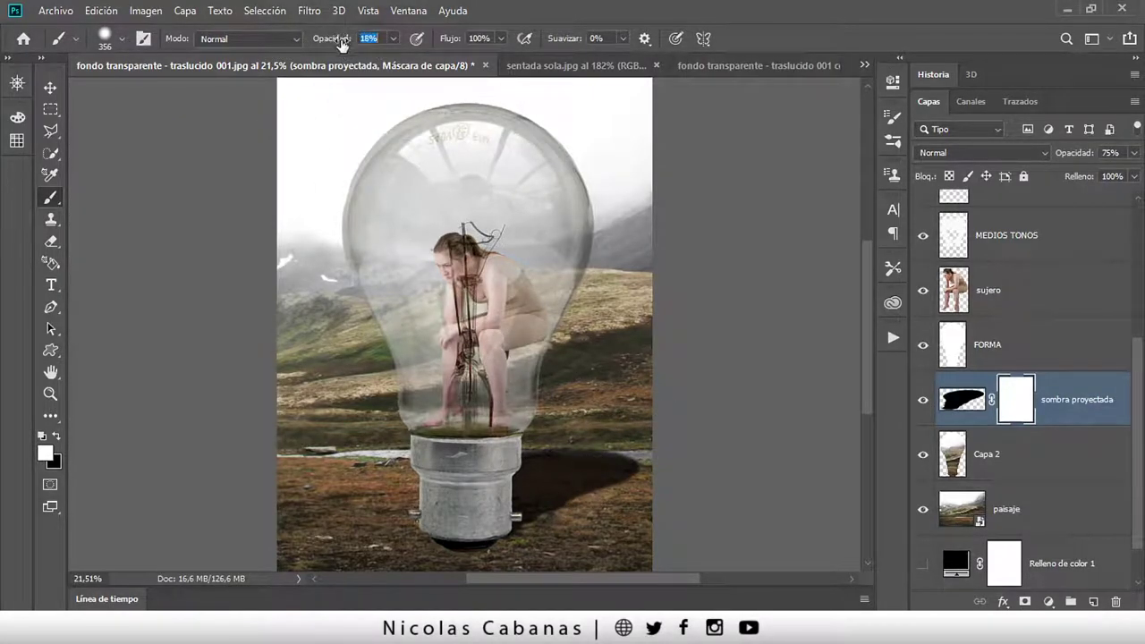
{"action": "left_click", "coordinate": [56, 437]}
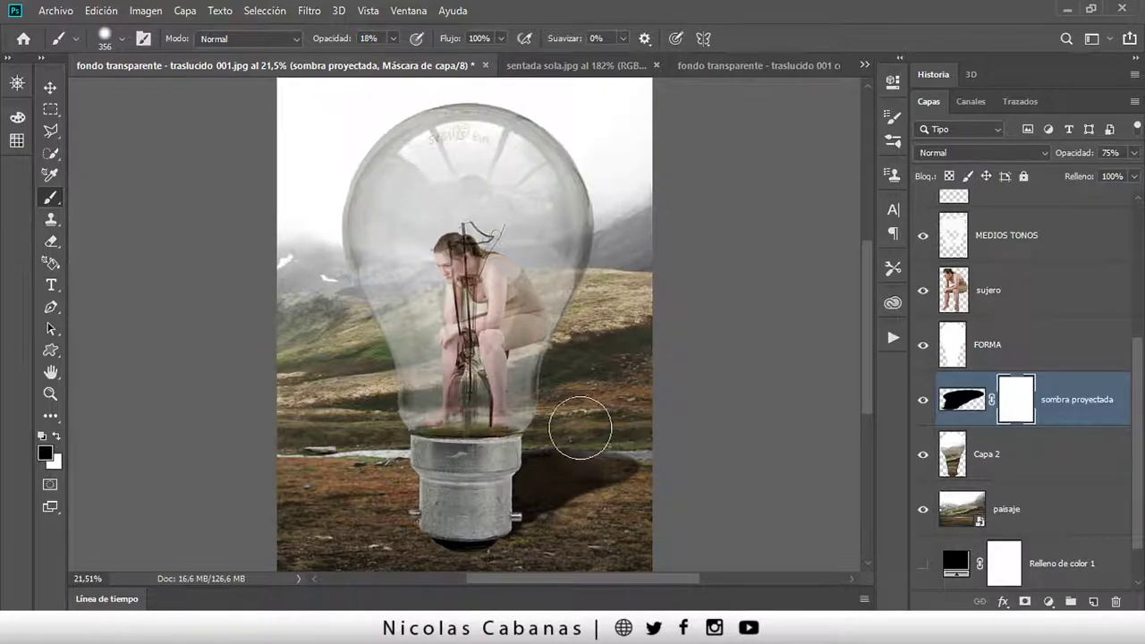
{"action": "left_click", "coordinate": [581, 428]}
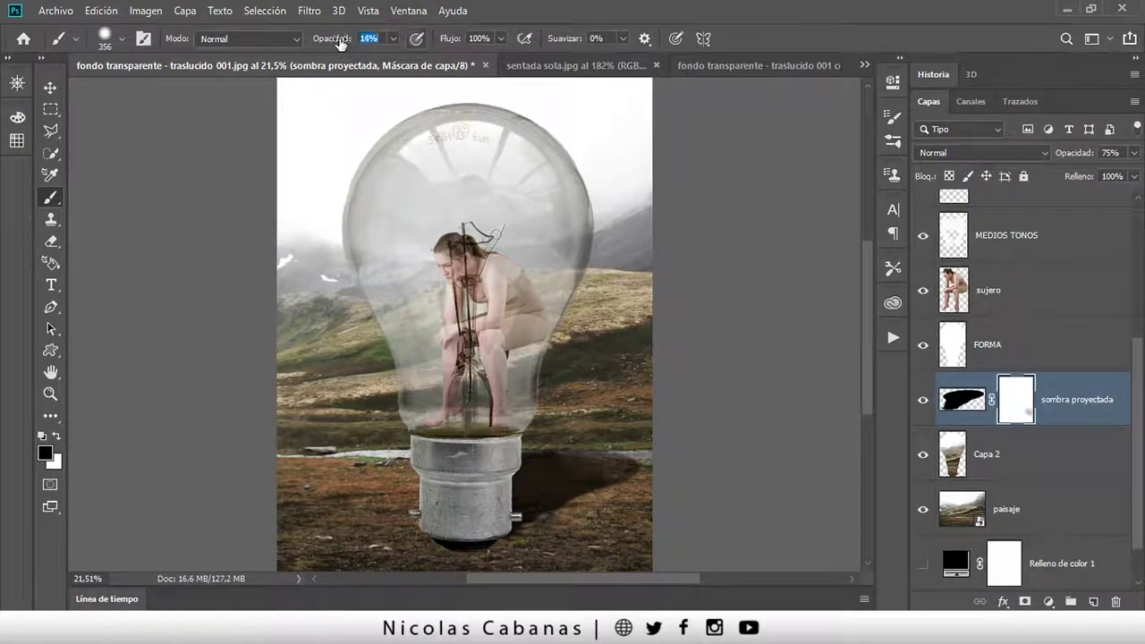
{"action": "left_click_drag", "start_coordinate": [333, 39], "coordinate": [327, 43]}
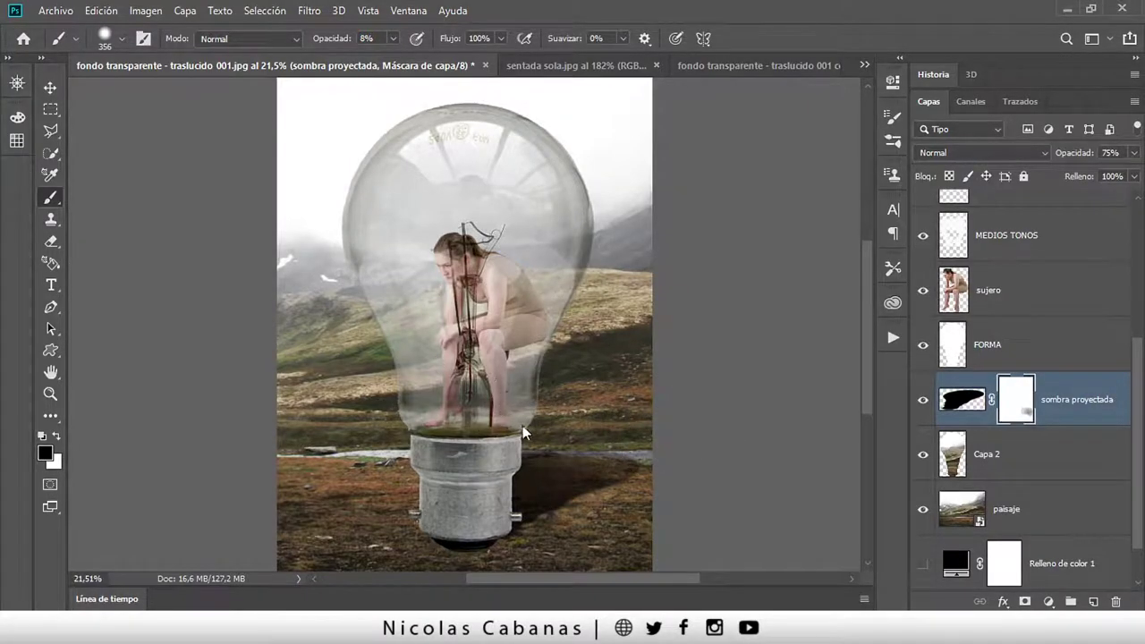
{"action": "left_click_drag", "start_coordinate": [652, 480], "coordinate": [519, 431]}
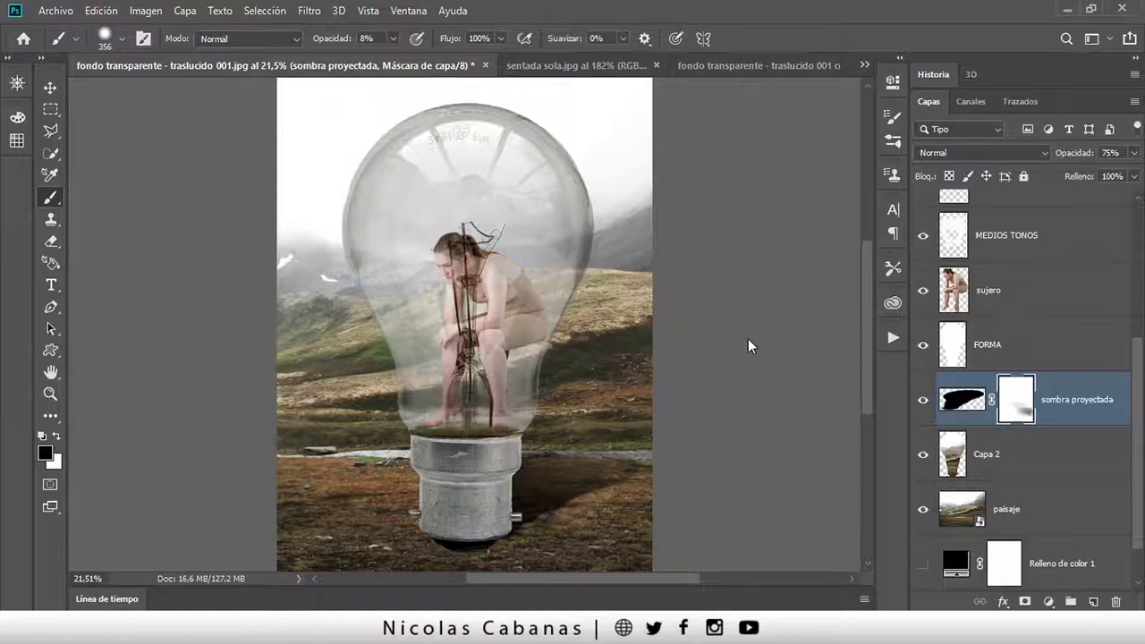
{"action": "key", "text": "z"}
{"action": "left_click_drag", "start_coordinate": [626, 273], "coordinate": [561, 272]}
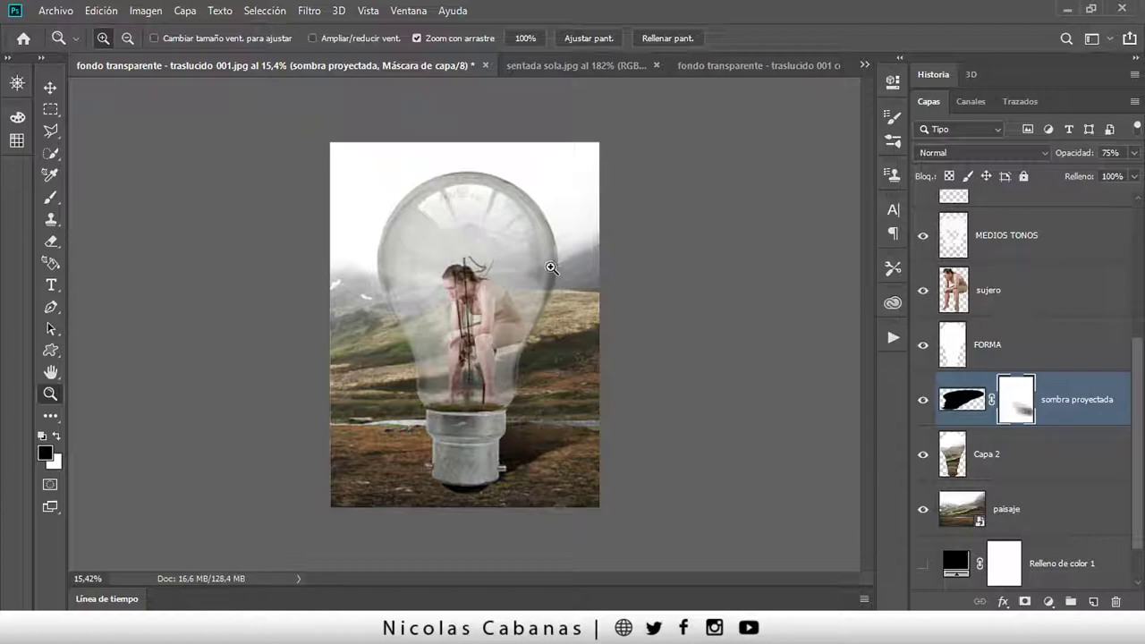
{"action": "mouse_move", "coordinate": [551, 268]}
{"action": "left_mouse_down"}
{"action": "mouse_move", "coordinate": [542, 193]}
{"action": "mouse_move", "coordinate": [510, 195]}
{"action": "left_mouse_up"}
{"action": "left_click_drag", "start_coordinate": [1139, 366], "coordinate": [1138, 201]}
{"action": "left_click", "coordinate": [1044, 201]}
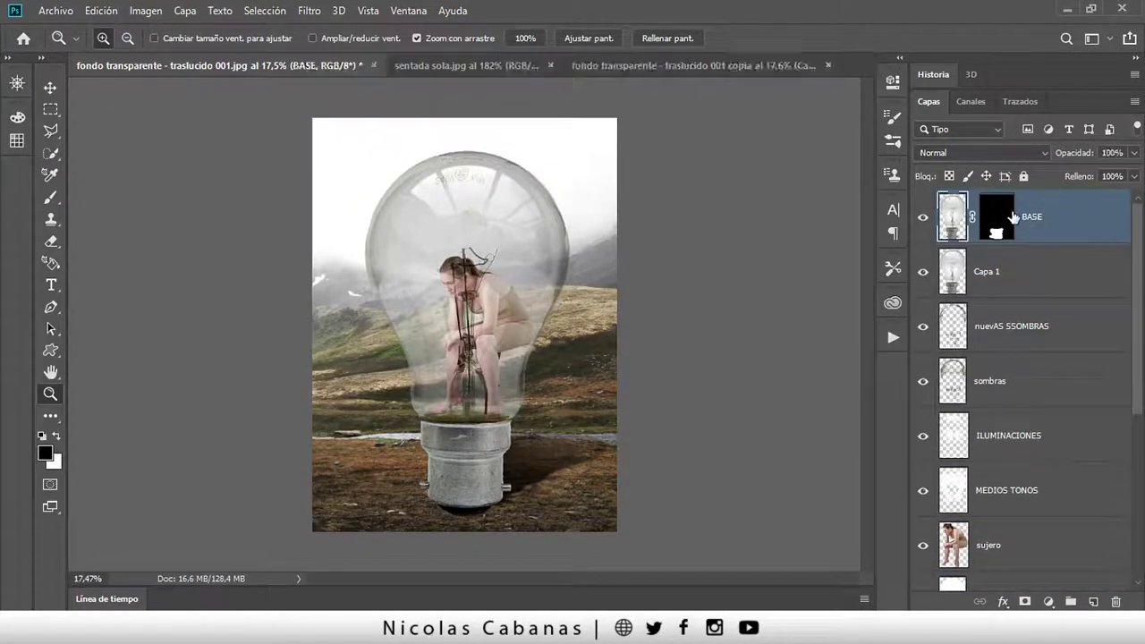
{"action": "mouse_move", "coordinate": [506, 494]}
{"action": "left_mouse_down"}
{"action": "mouse_move", "coordinate": [535, 495]}
{"action": "mouse_move", "coordinate": [508, 483]}
{"action": "mouse_move", "coordinate": [550, 272]}
{"action": "left_mouse_up"}
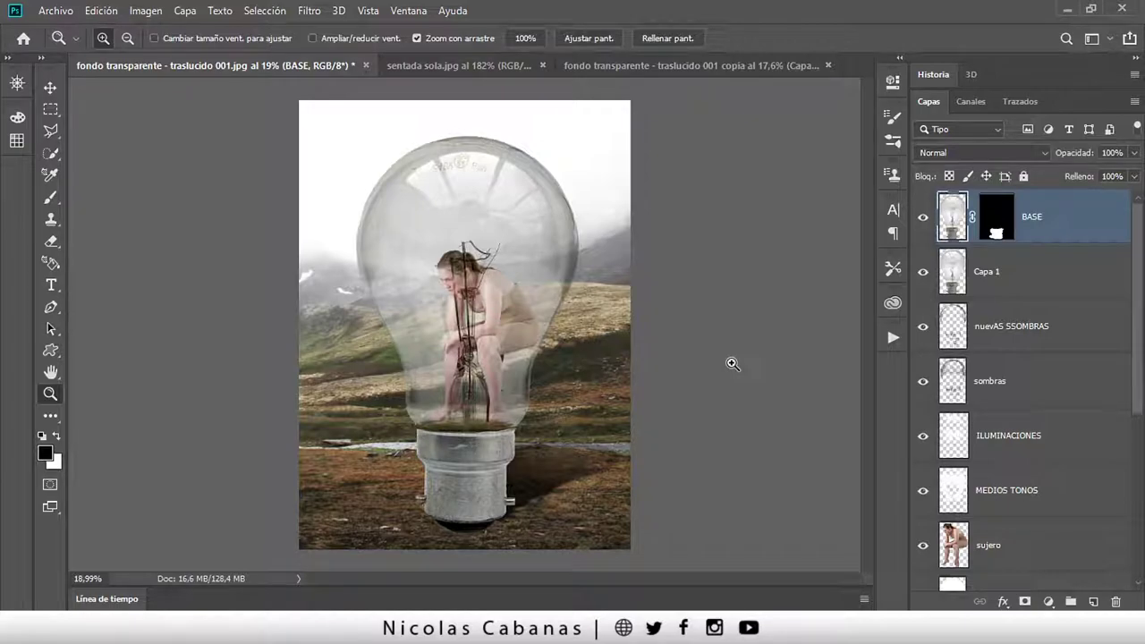
{"action": "left_click", "coordinate": [1025, 280]}
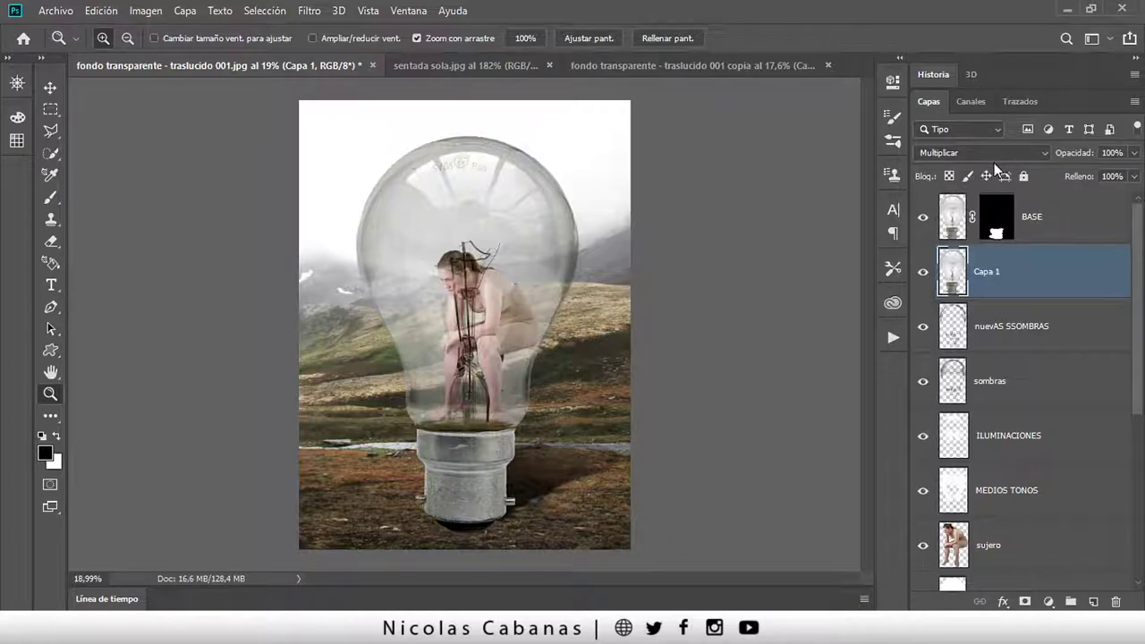
{"action": "double_click", "coordinate": [988, 272]}
{"action": "key", "text": "Return"}
{"action": "left_click", "coordinate": [1000, 339]}
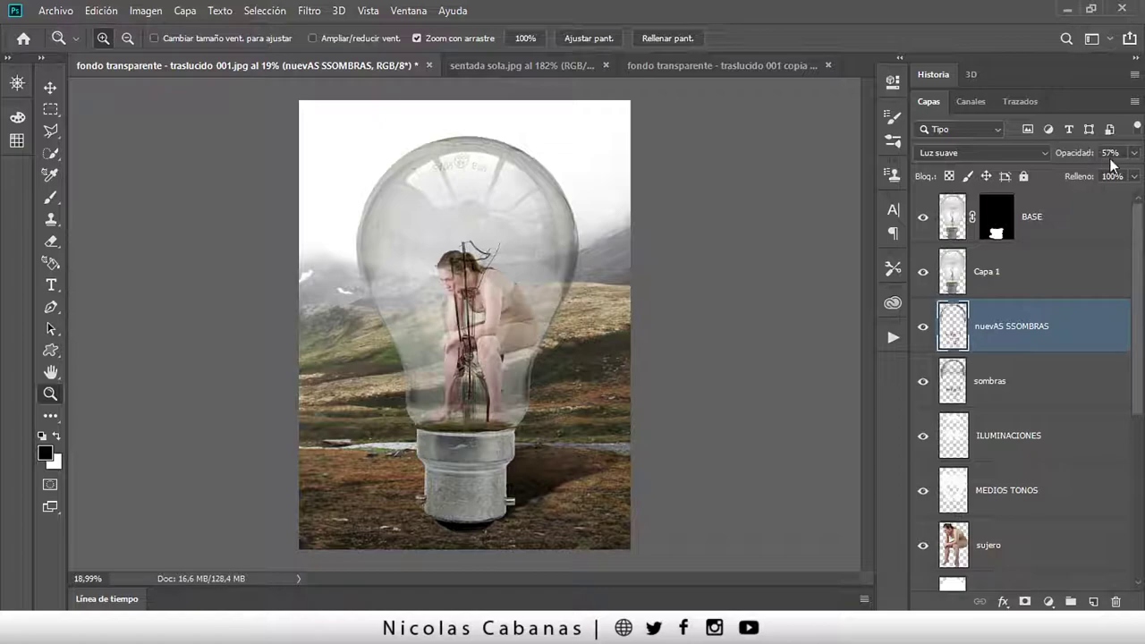
{"action": "left_click", "coordinate": [1021, 382]}
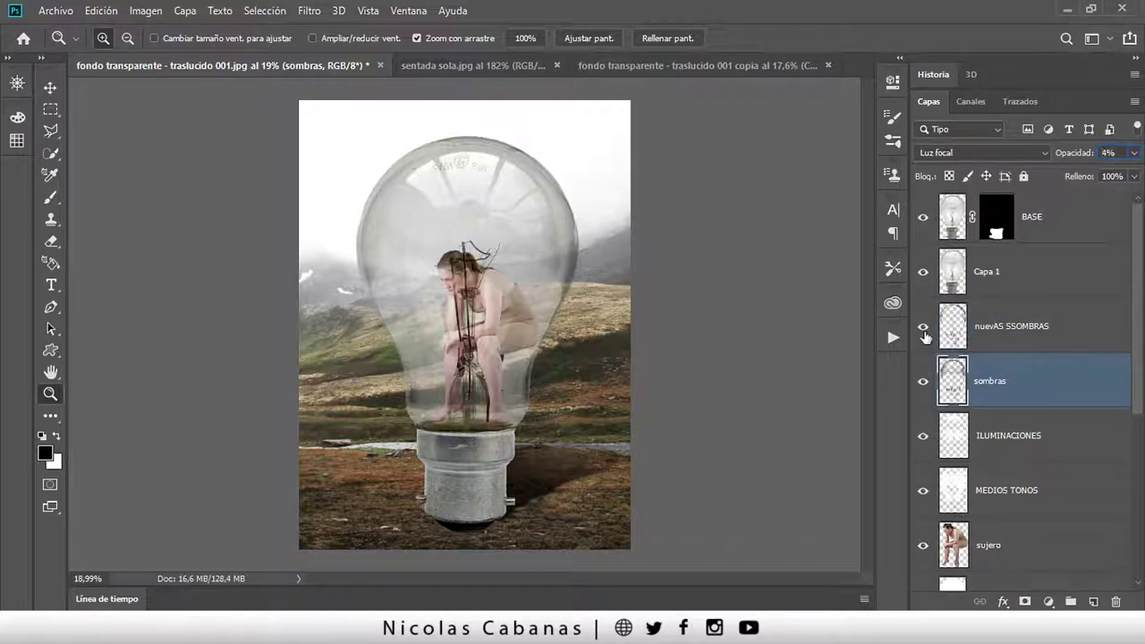
{"action": "left_click", "coordinate": [924, 381]}
{"action": "left_click", "coordinate": [923, 381]}
{"action": "left_click", "coordinate": [998, 323]}
{"action": "left_click", "coordinate": [996, 376]}
{"action": "left_click", "coordinate": [923, 383], "text": "alt"}
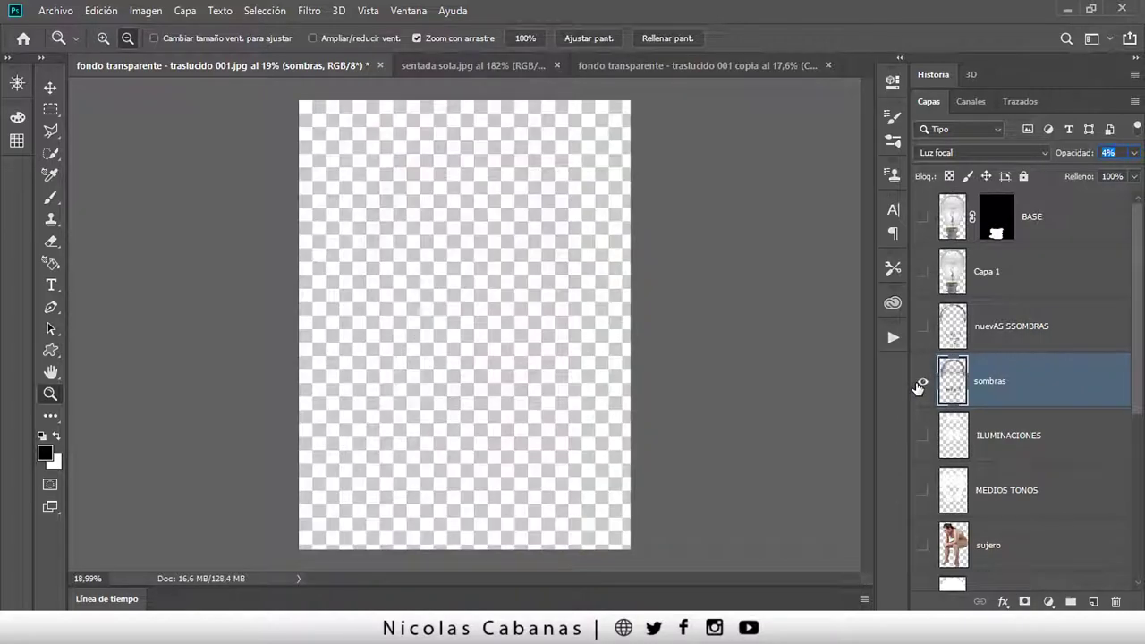
{"action": "left_click", "coordinate": [922, 382], "text": "alt"}
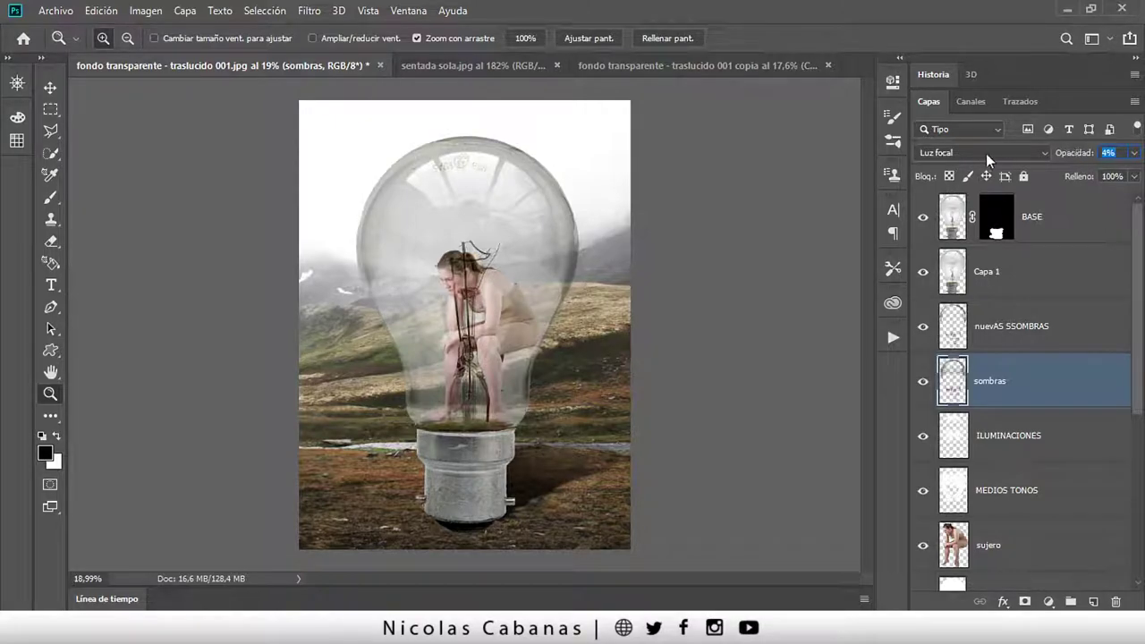
{"action": "left_click", "coordinate": [922, 383]}
{"action": "left_click", "coordinate": [922, 383]}
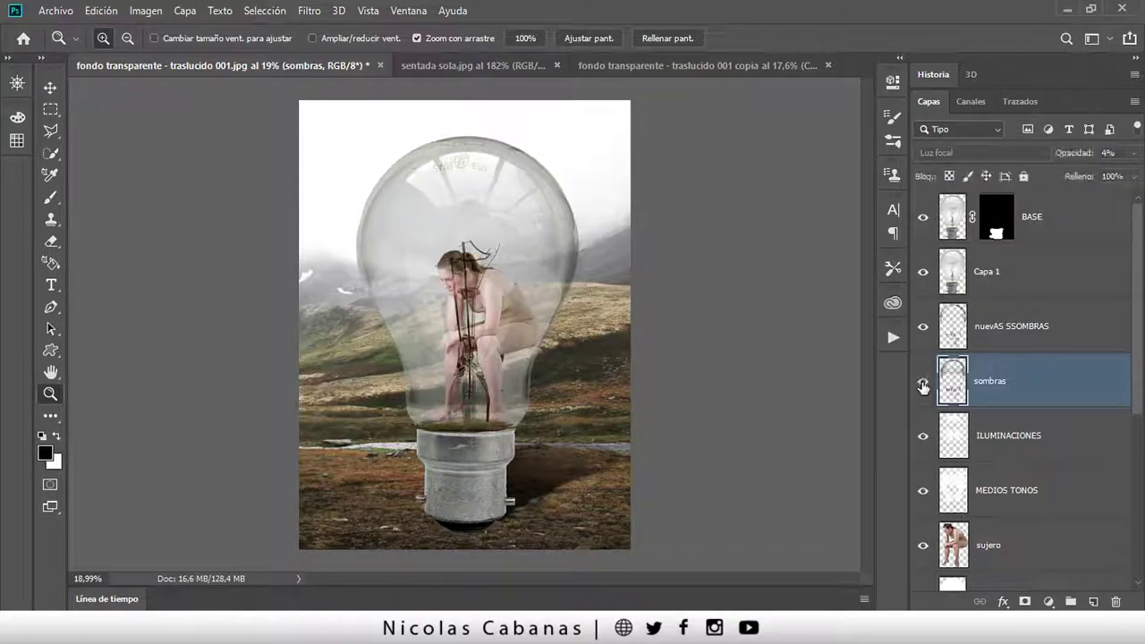
{"action": "left_click", "coordinate": [1013, 445]}
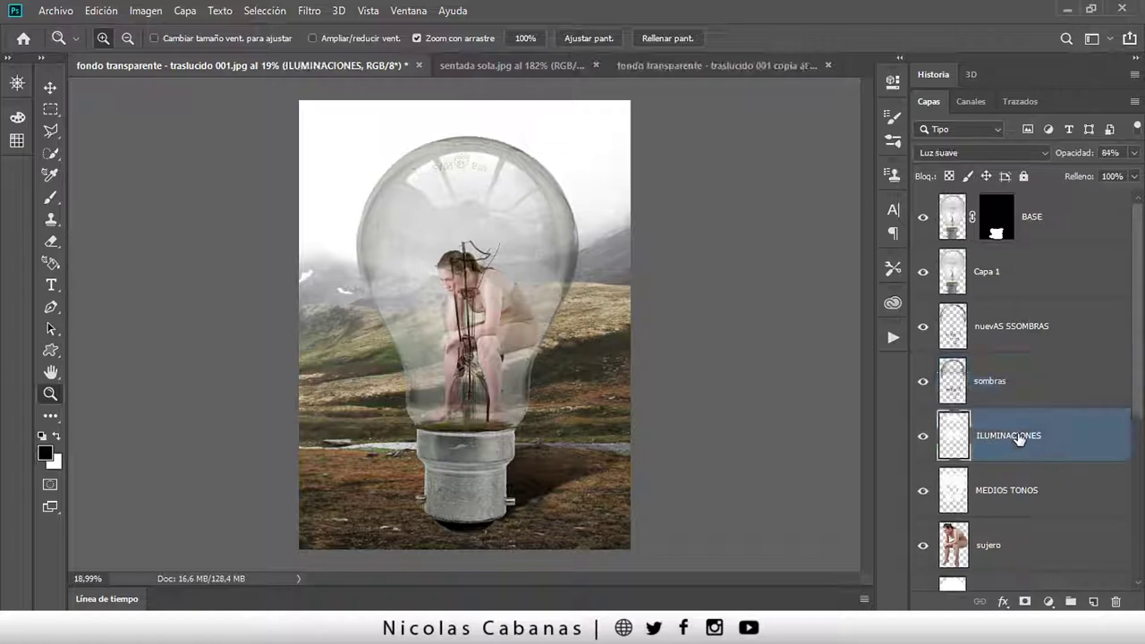
{"action": "left_click", "coordinate": [922, 436], "text": "alt"}
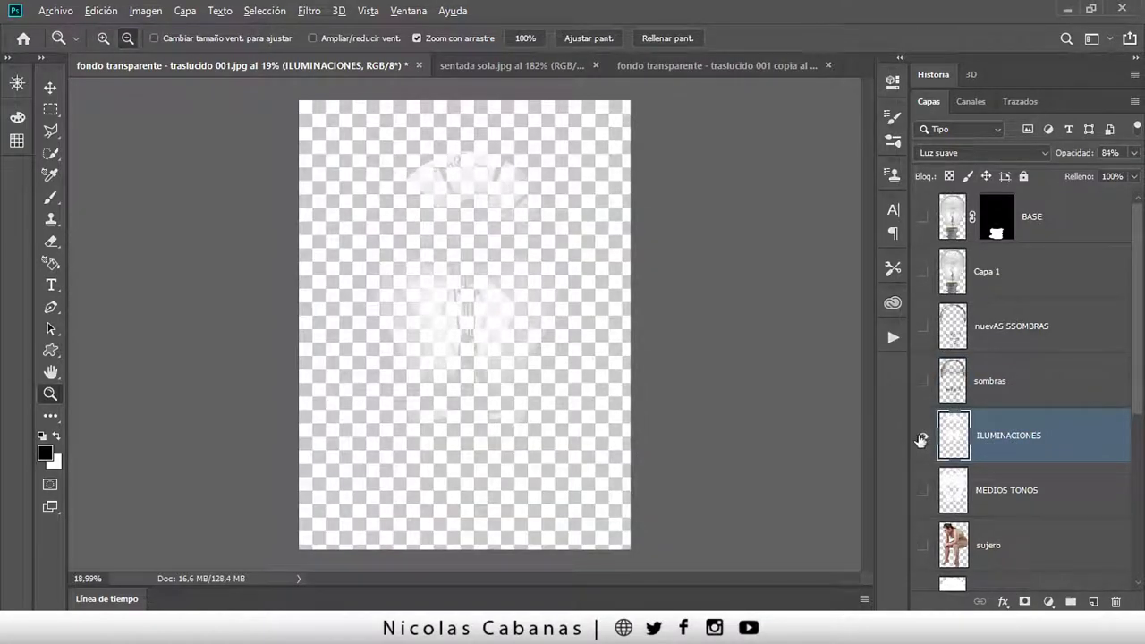
{"action": "left_click", "coordinate": [921, 439], "text": "alt"}
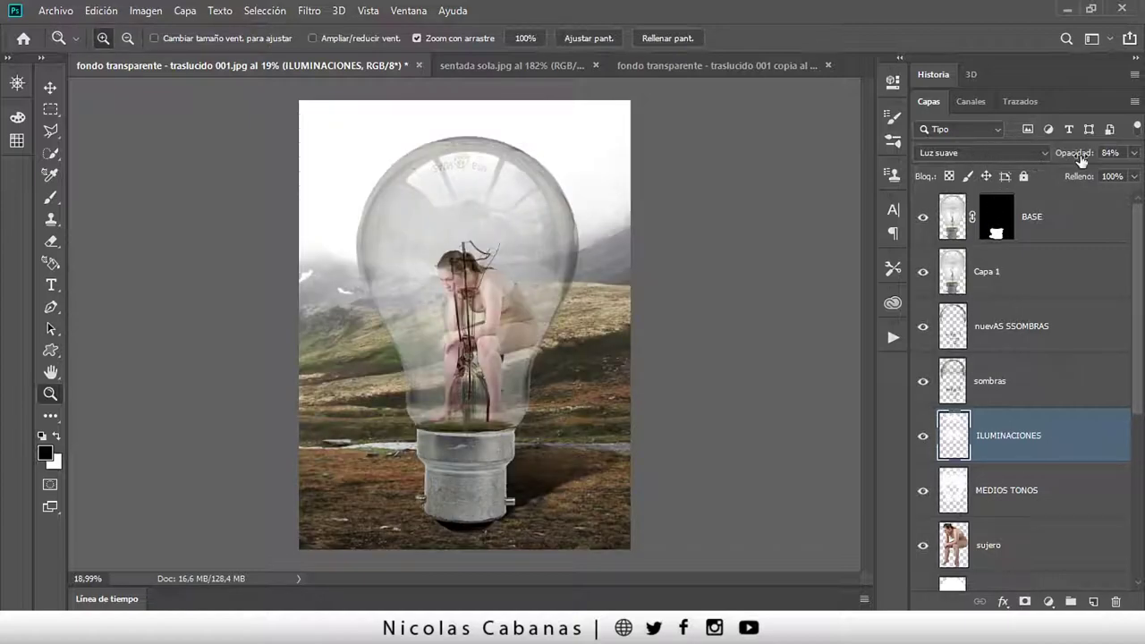
{"action": "left_click", "coordinate": [1018, 512]}
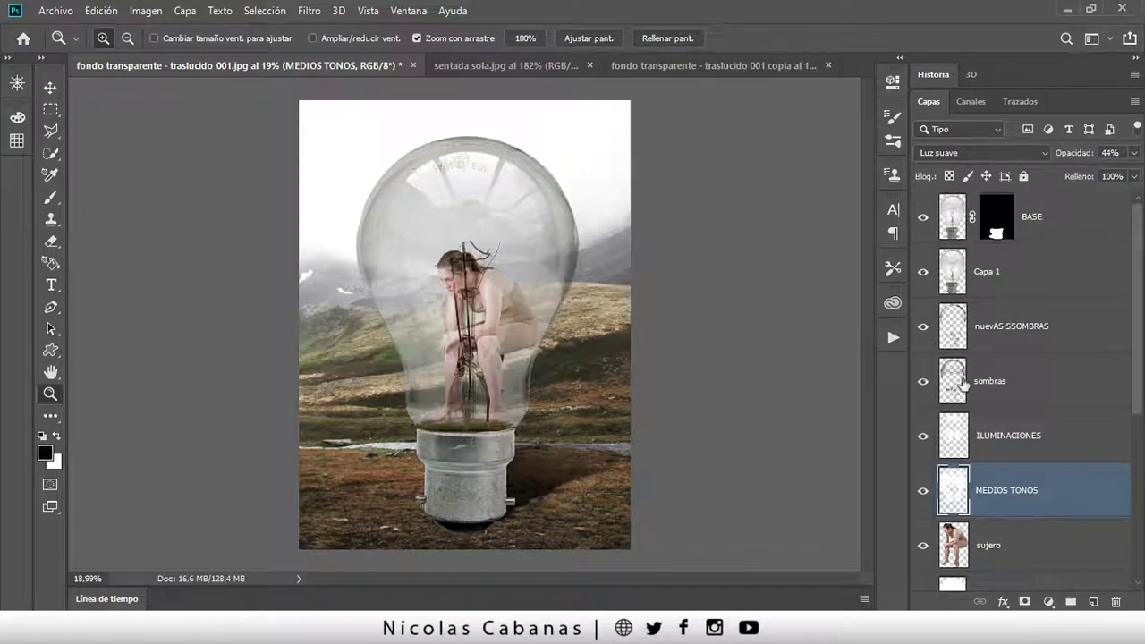
{"action": "left_click", "coordinate": [924, 490], "text": "alt"}
{"action": "mouse_move", "coordinate": [450, 316]}
{"action": "left_mouse_down"}
{"action": "mouse_move", "coordinate": [477, 290]}
{"action": "mouse_move", "coordinate": [452, 293]}
{"action": "left_mouse_up"}
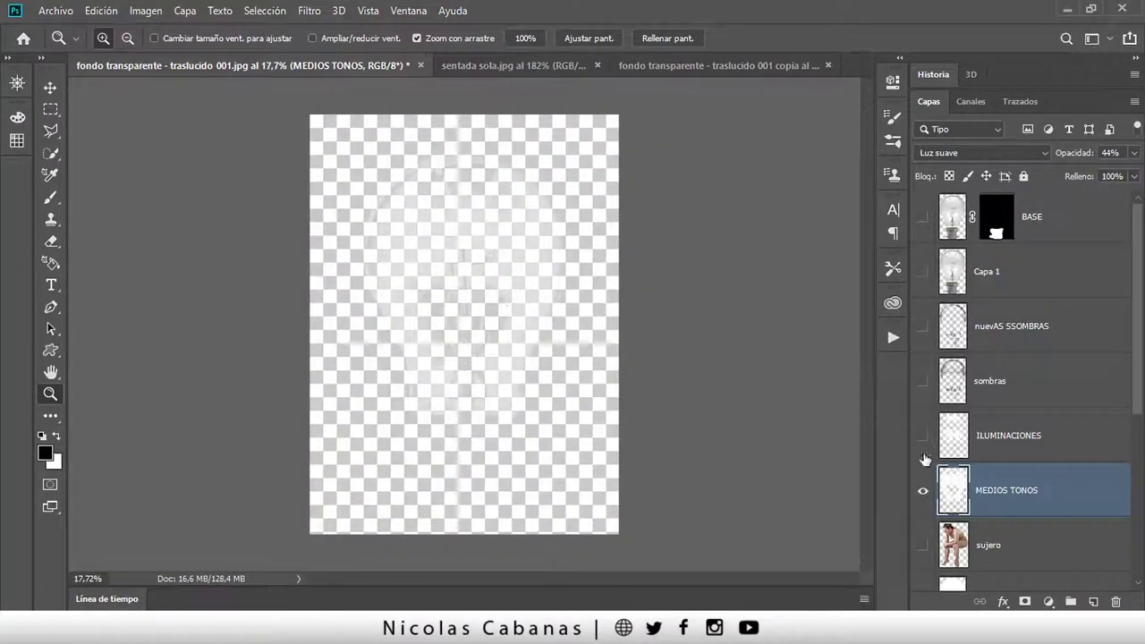
{"action": "left_click", "coordinate": [924, 490], "text": "alt"}
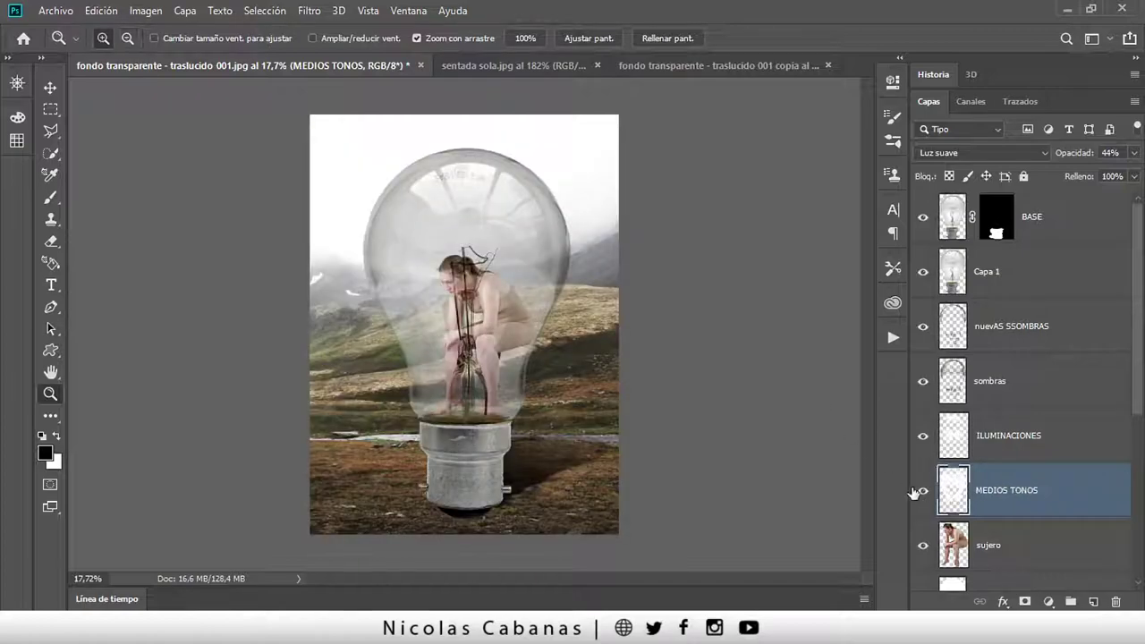
{"action": "left_click", "coordinate": [923, 490]}
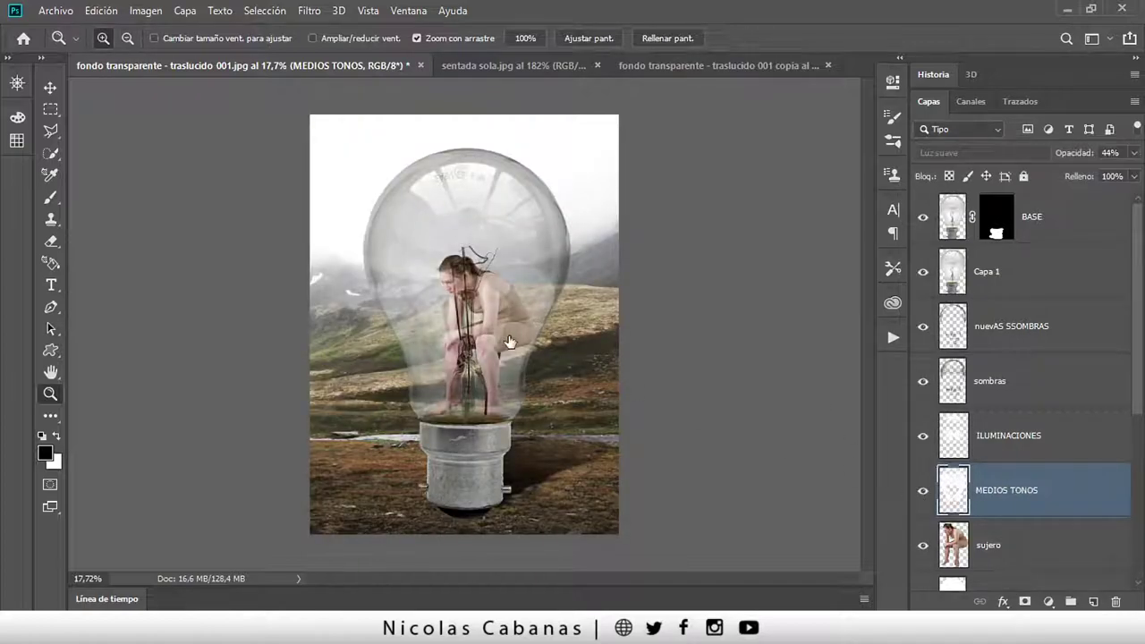
{"action": "left_click_drag", "start_coordinate": [465, 335], "coordinate": [548, 335]}
{"action": "left_click", "coordinate": [923, 490]}
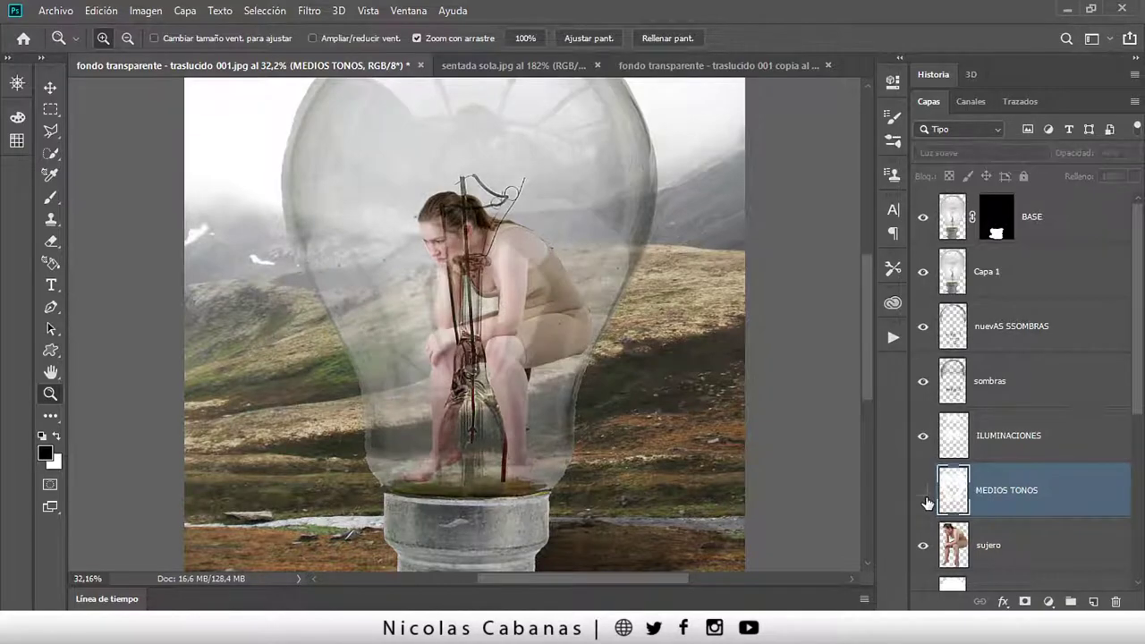
{"action": "left_click", "coordinate": [923, 491]}
{"action": "scroll", "coordinate": [774, 417], "scroll_direction": "down", "scroll_amount": 3}
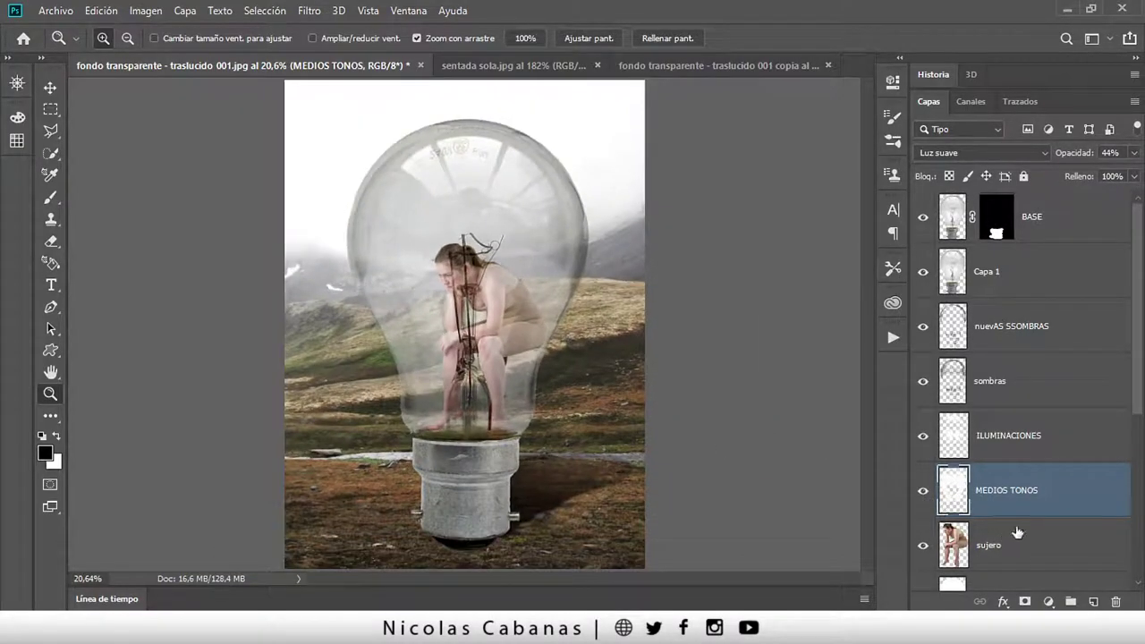
{"action": "scroll", "coordinate": [1010, 524], "scroll_direction": "down", "scroll_amount": 3}
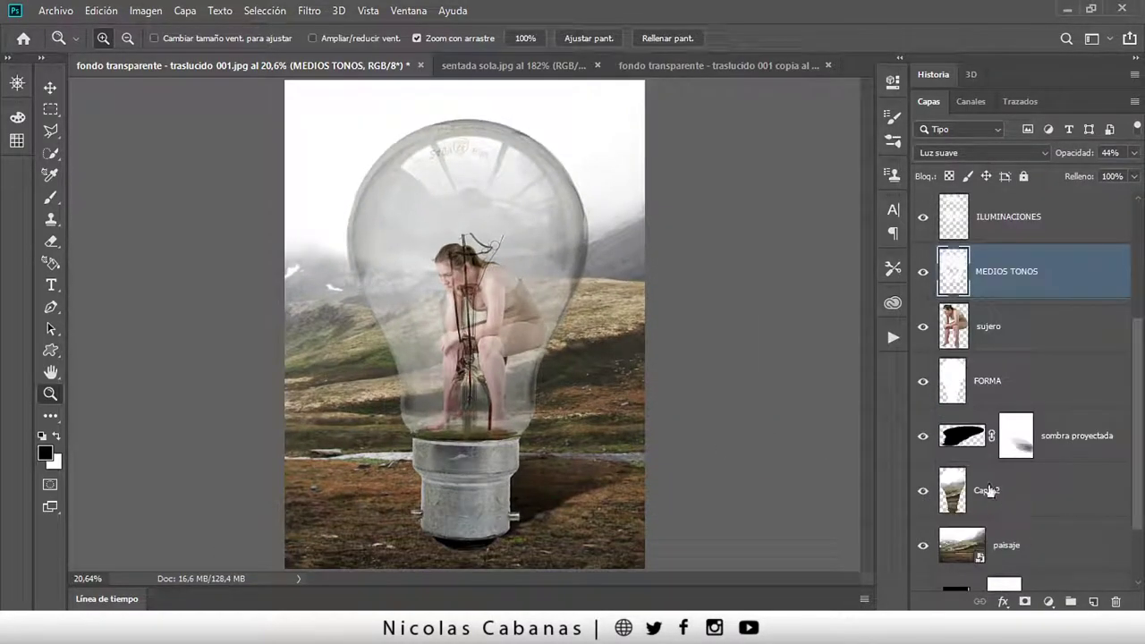
- Toggle FORMA's visibility to compare, then lower its opacity to 18%
{"action": "left_click", "coordinate": [923, 381]}
{"action": "scroll", "coordinate": [715, 349], "scroll_direction": "up", "scroll_amount": 1}
{"action": "scroll", "coordinate": [560, 347], "scroll_direction": "up", "scroll_amount": 2}
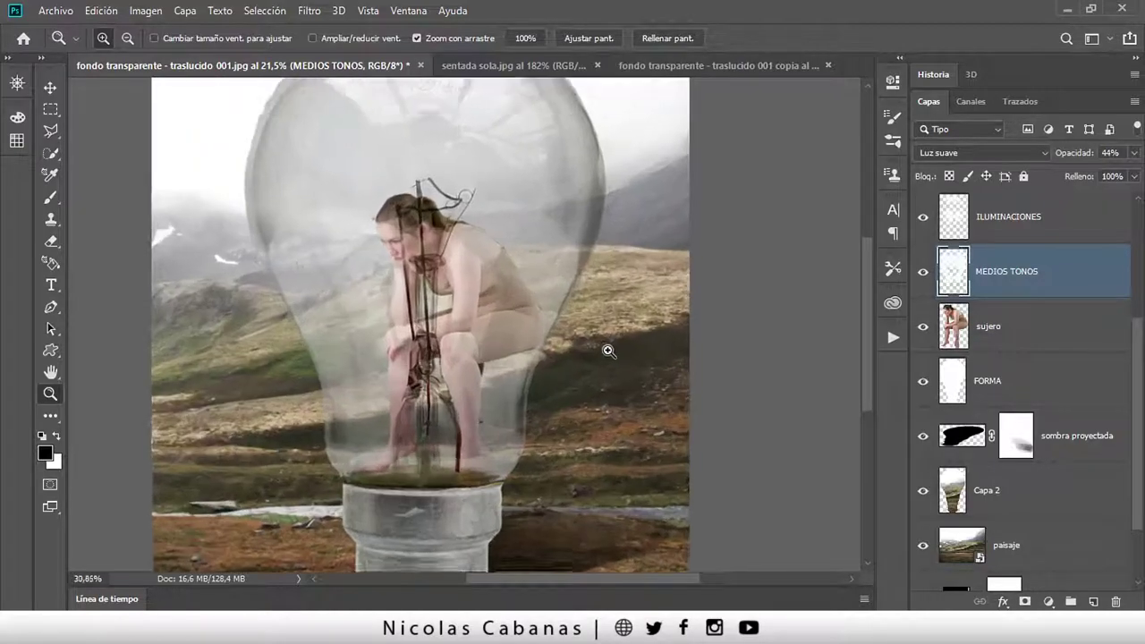
{"action": "left_click", "coordinate": [923, 381]}
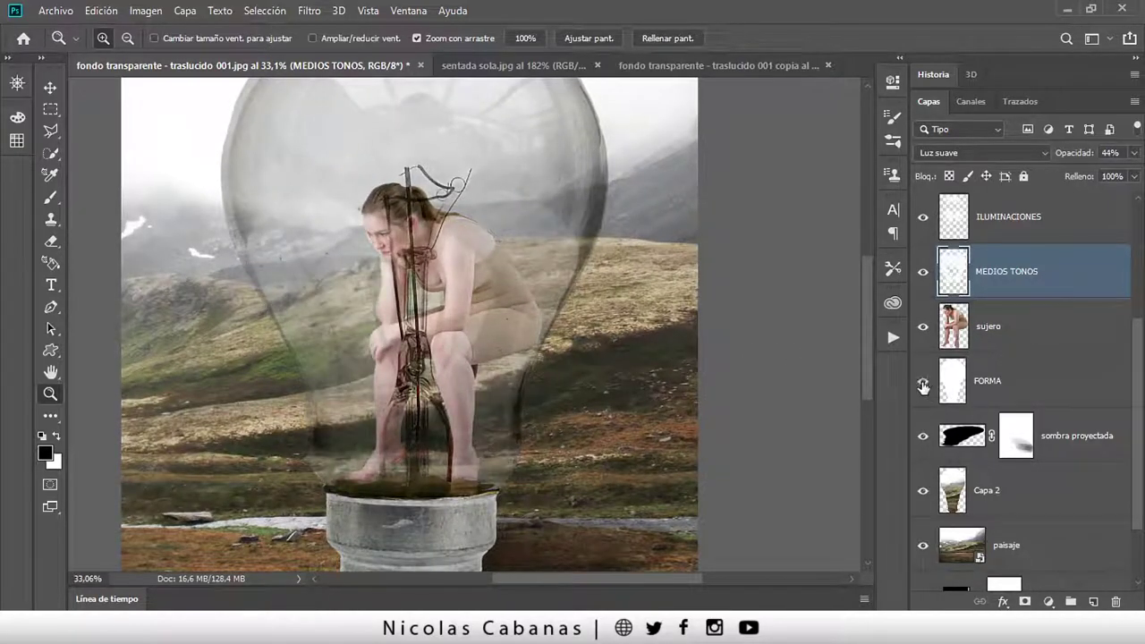
{"action": "left_click", "coordinate": [923, 381]}
{"action": "left_click", "coordinate": [1041, 383]}
{"action": "left_click_drag", "start_coordinate": [1061, 152], "coordinate": [1050, 153]}
- Toggle the cast shadow on and off to compare, then zoom in on the seated figure's legs
{"action": "scroll", "coordinate": [572, 297], "scroll_direction": "down", "scroll_amount": 2}
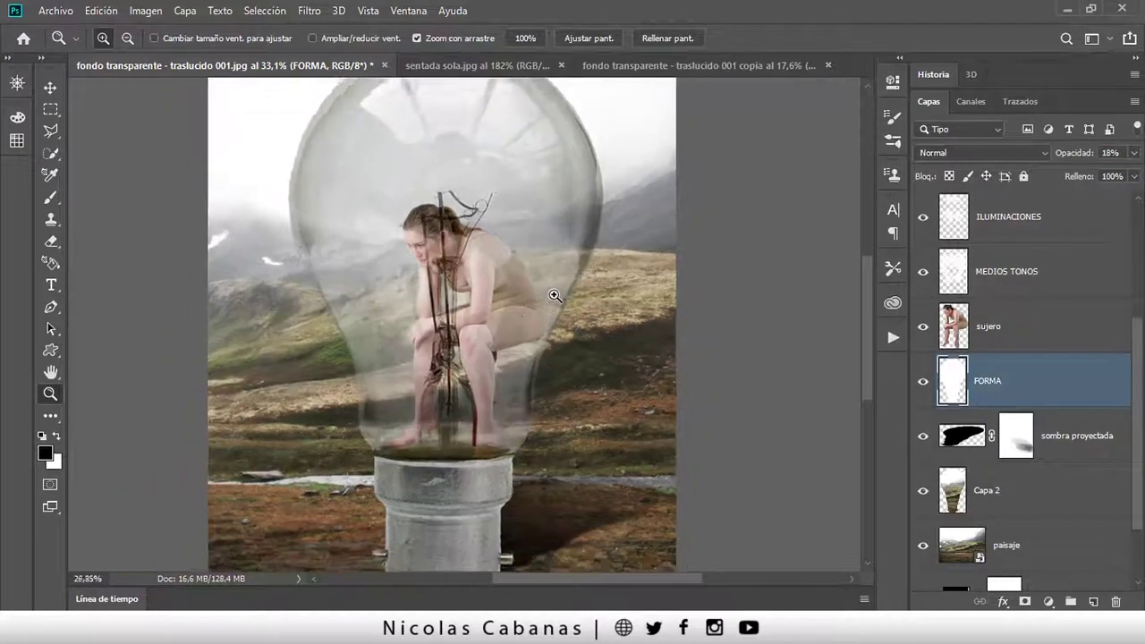
{"action": "scroll", "coordinate": [554, 295], "scroll_direction": "down", "scroll_amount": 2}
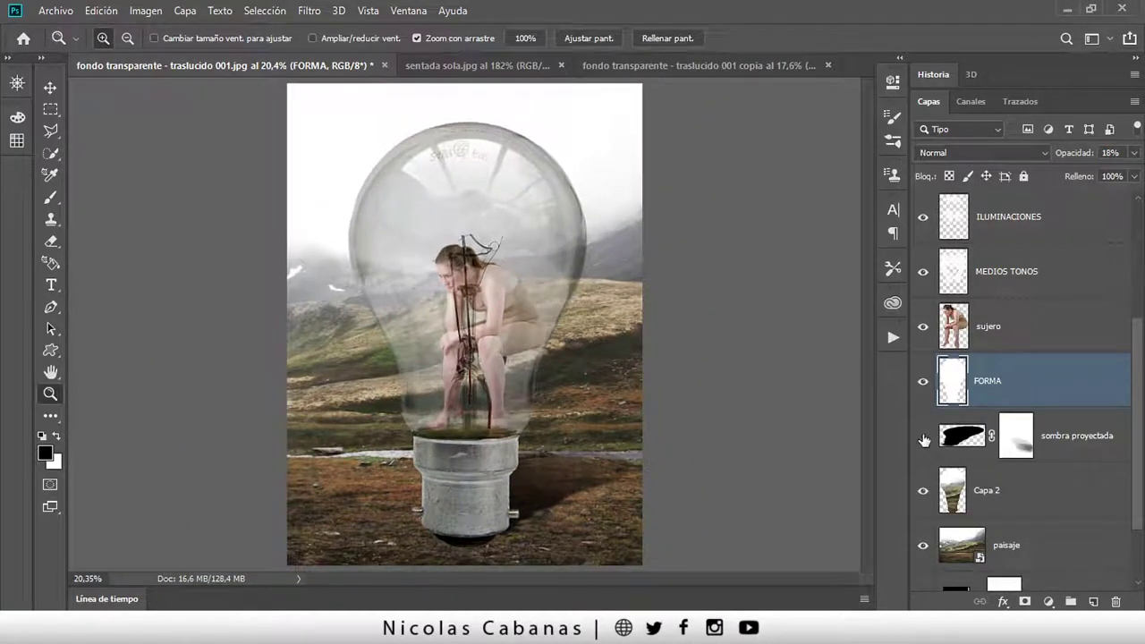
{"action": "left_click", "coordinate": [923, 437]}
{"action": "left_click", "coordinate": [924, 438]}
{"action": "left_click", "coordinate": [924, 438]}
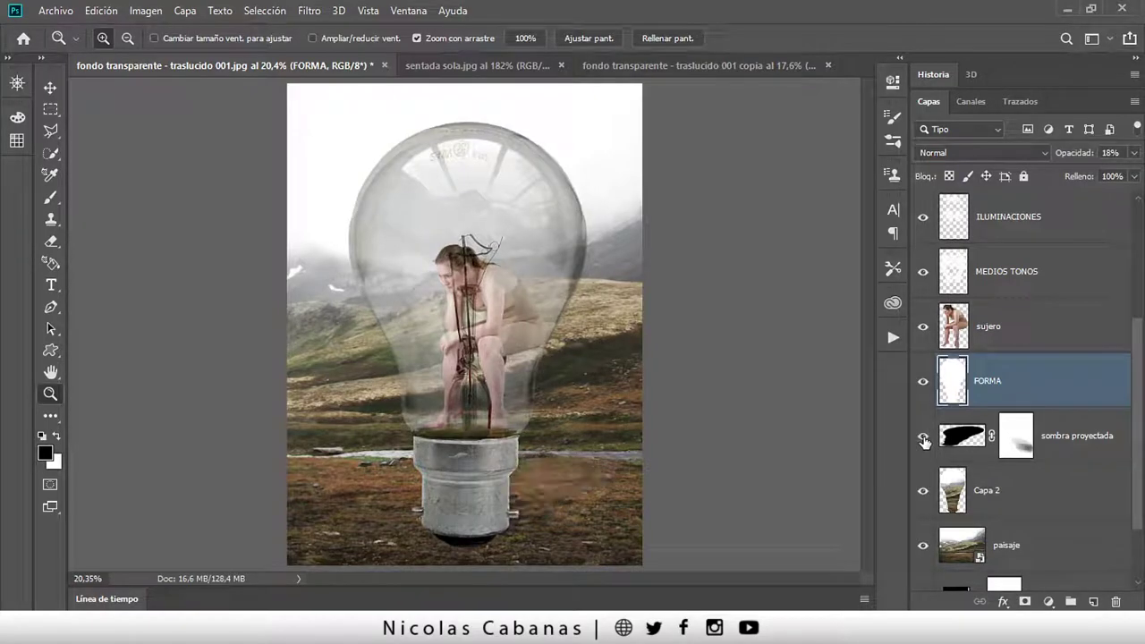
{"action": "left_click", "coordinate": [924, 438]}
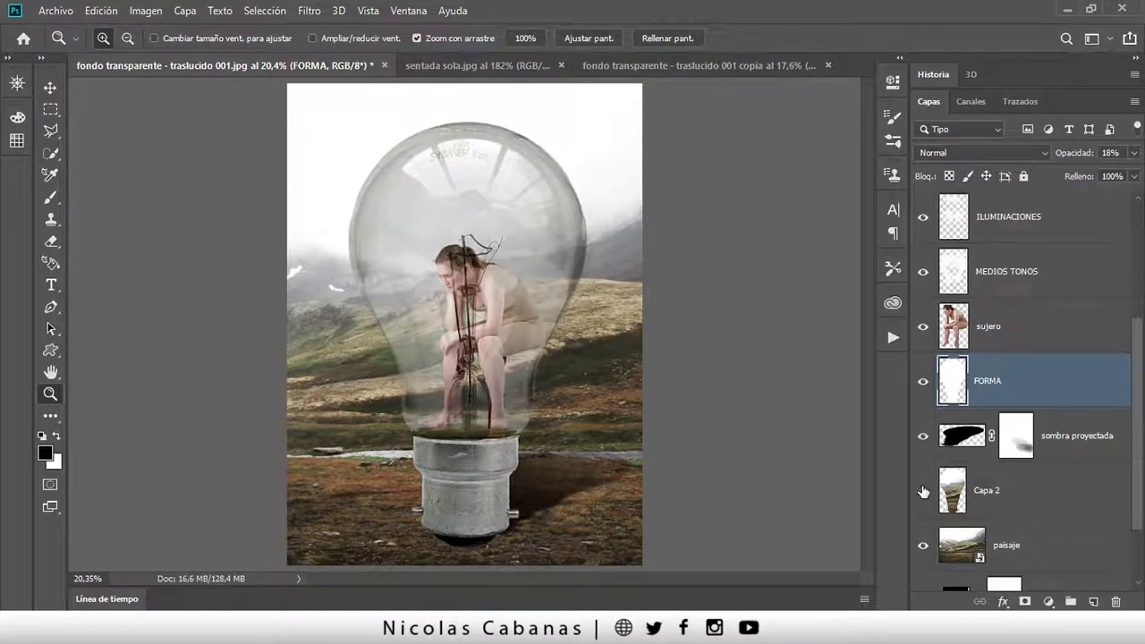
{"action": "left_click_drag", "start_coordinate": [434, 371], "coordinate": [913, 477]}
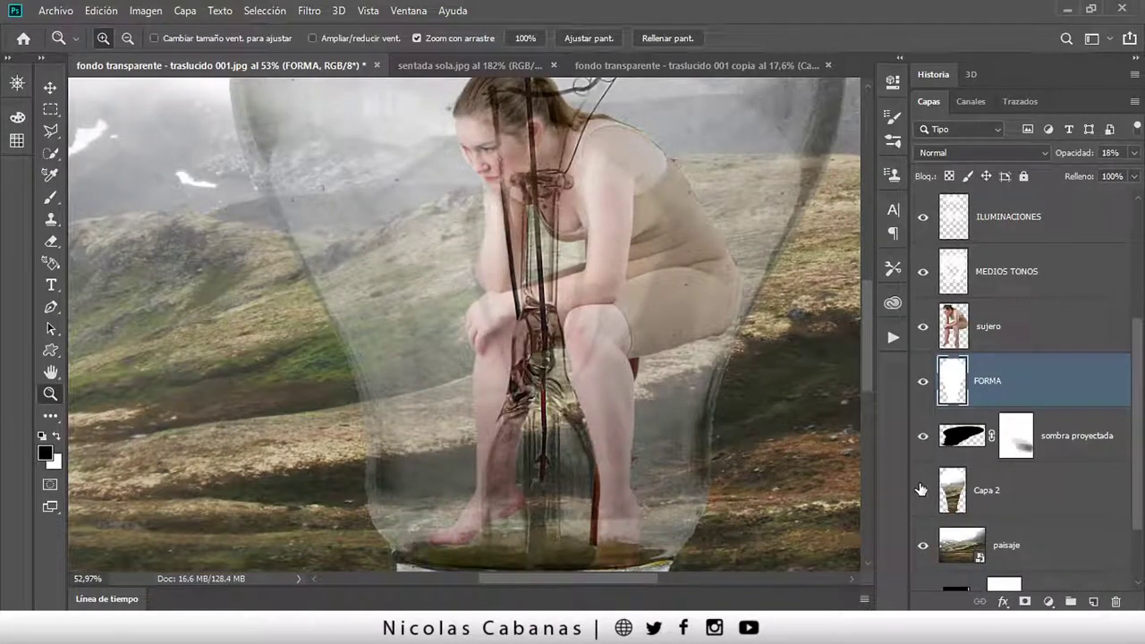
{"action": "left_click_drag", "start_coordinate": [314, 365], "coordinate": [361, 357]}
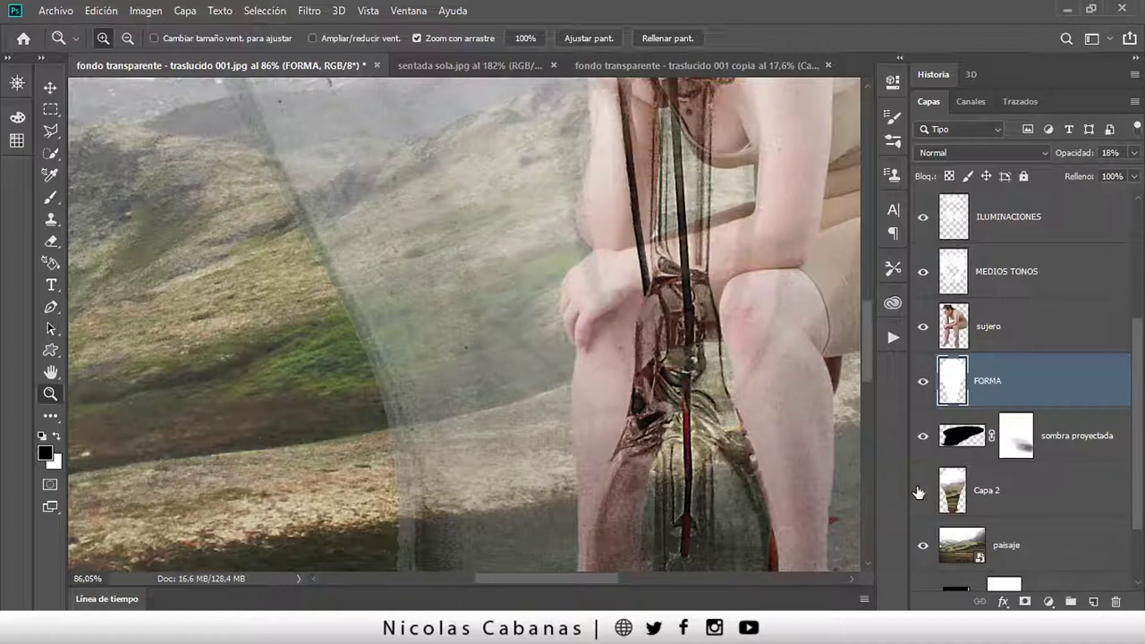
- Show Capa 2 again, select Capa 2, sombra proyectada, FORMA and paisaje in turn, and fit the image
{"action": "left_click", "coordinate": [923, 488]}
{"action": "left_click", "coordinate": [1043, 491]}
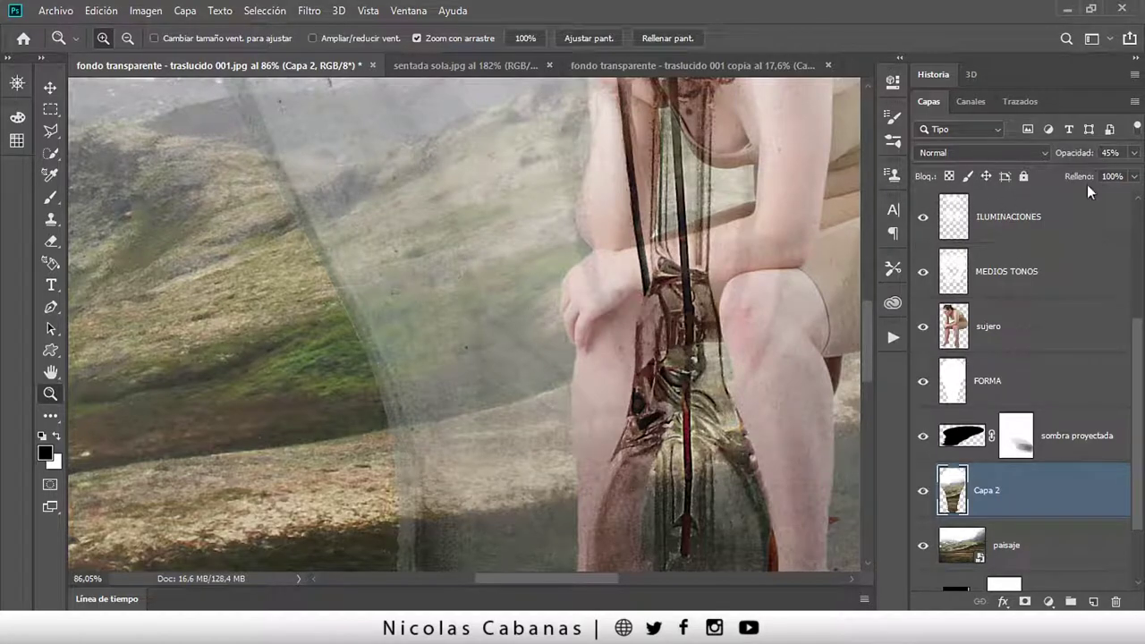
{"action": "left_click", "coordinate": [1099, 434]}
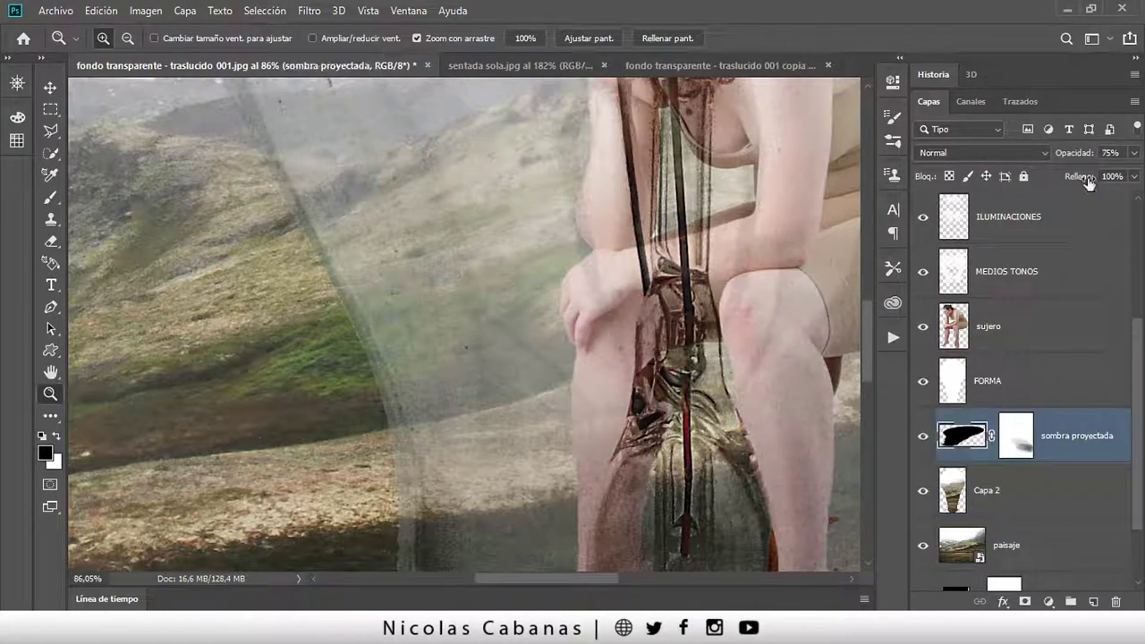
{"action": "left_click", "coordinate": [1040, 395]}
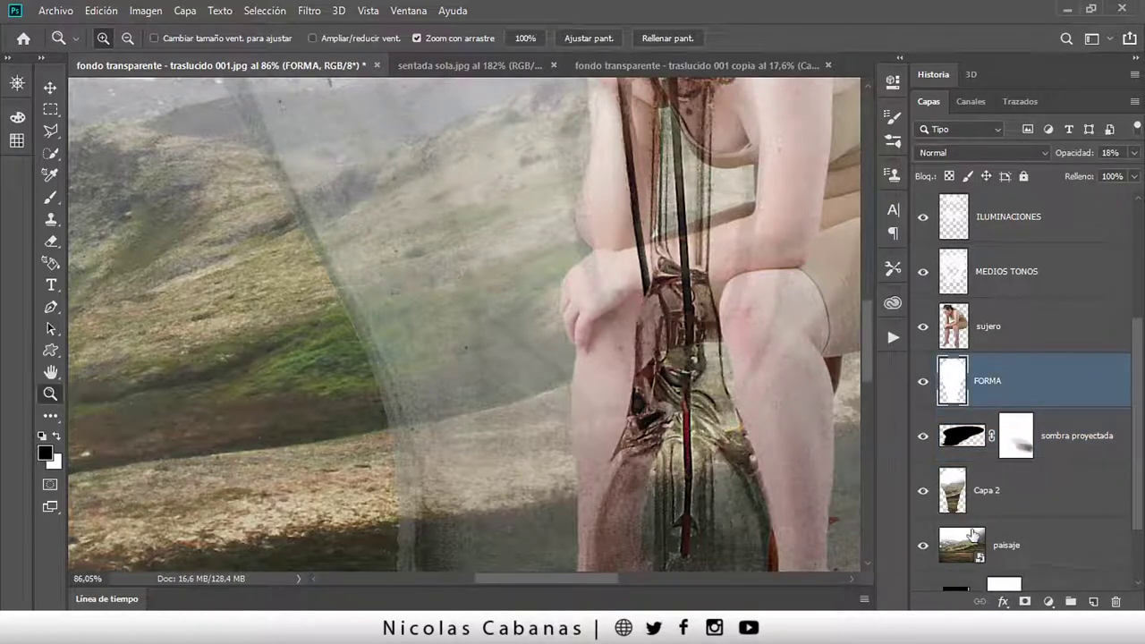
{"action": "left_click", "coordinate": [1065, 552]}
{"action": "key", "text": "ctrl+0"}
{"action": "scroll", "coordinate": [1020, 456], "scroll_direction": "down", "scroll_amount": 3}
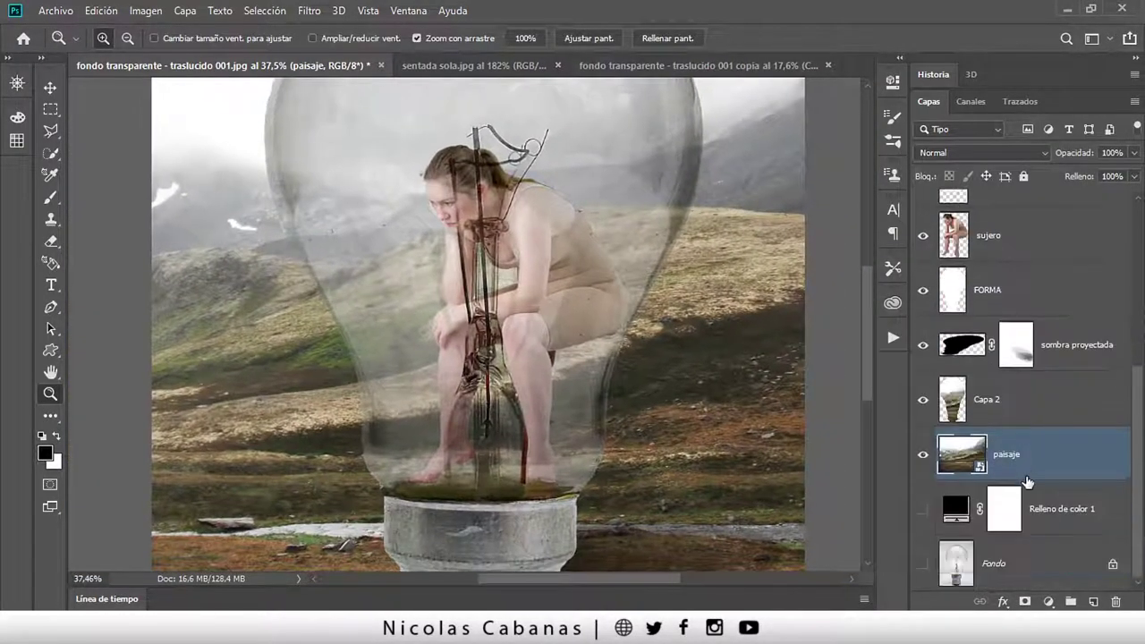
{"action": "left_click", "coordinate": [629, 278], "text": "alt"}
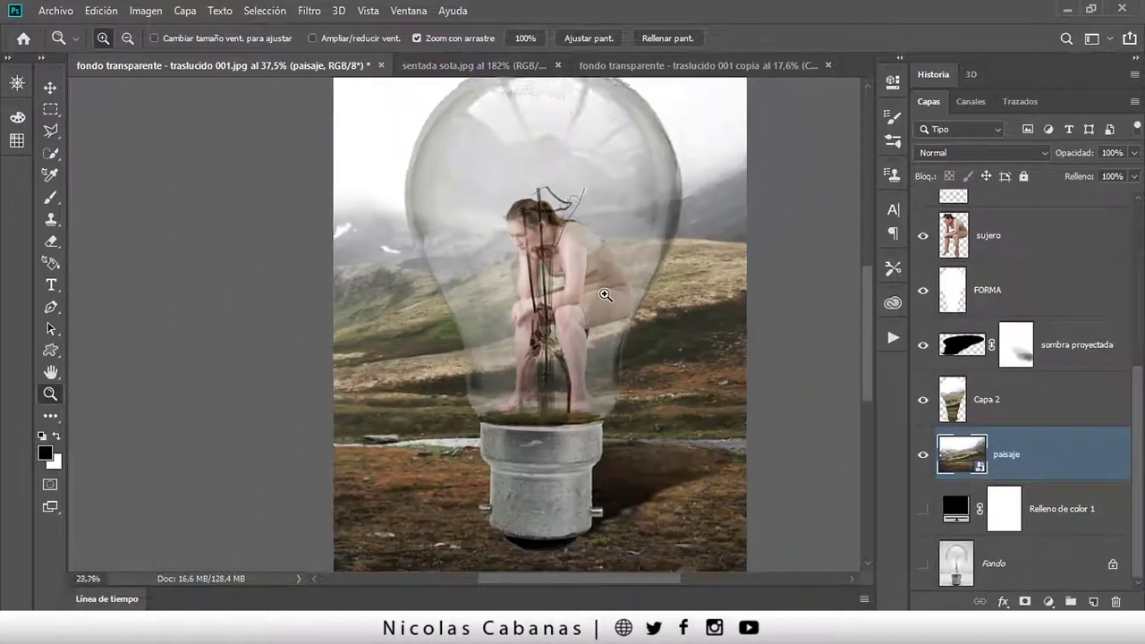
{"action": "left_click", "coordinate": [629, 279], "text": "alt"}
{"action": "left_click", "coordinate": [626, 309], "text": "alt"}
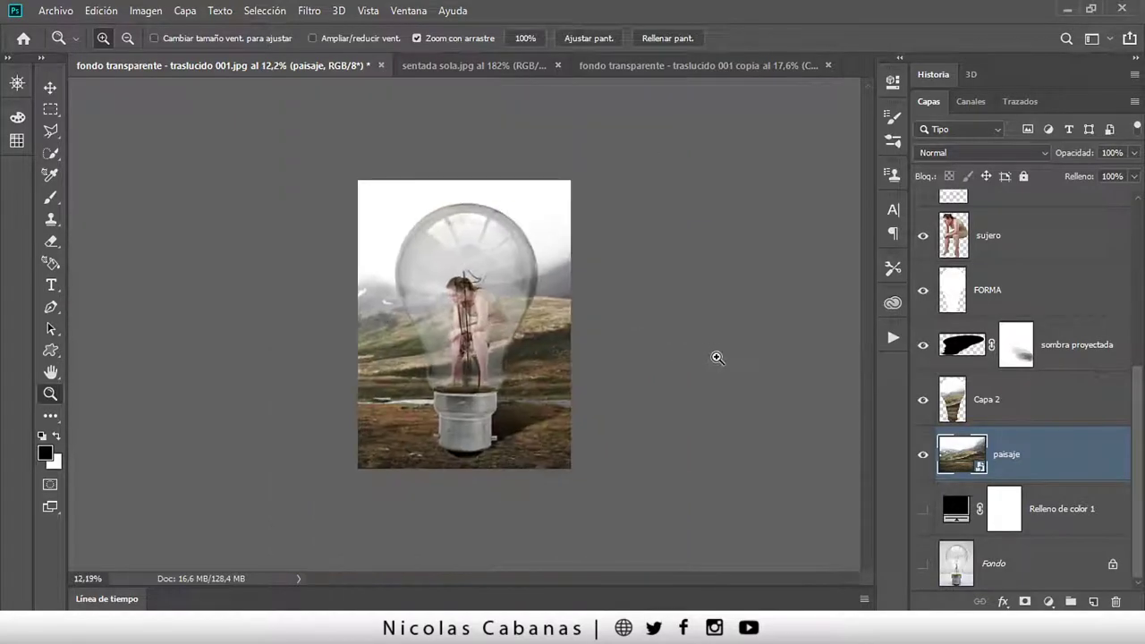
{"action": "left_click", "coordinate": [925, 565], "text": "alt"}
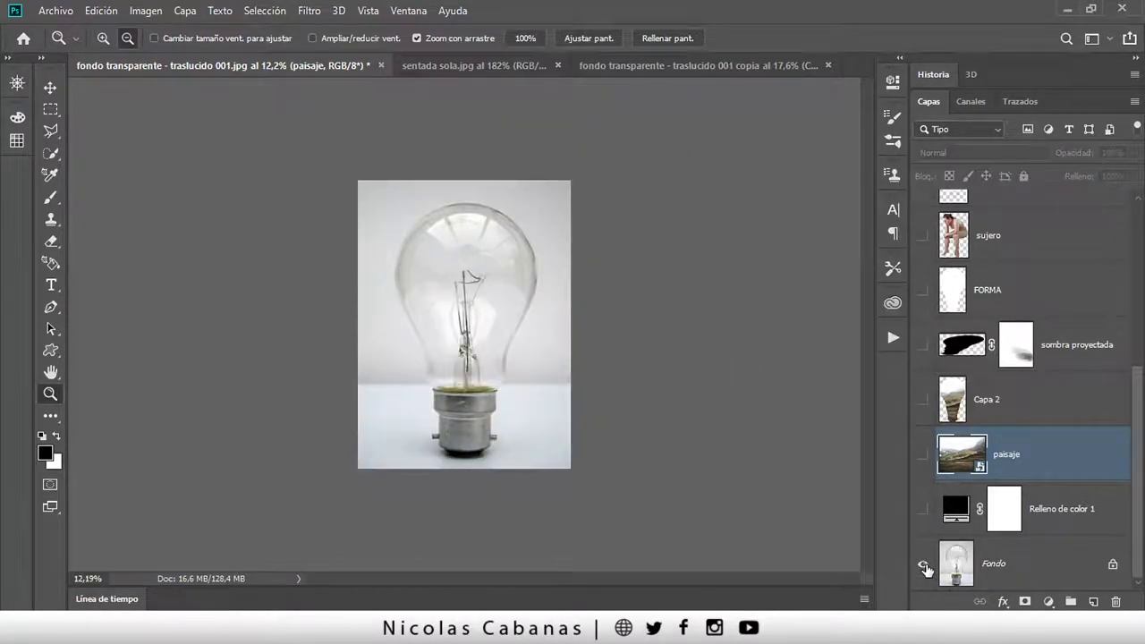
{"action": "left_click", "coordinate": [925, 564], "text": "alt"}
{"action": "left_click_drag", "start_coordinate": [427, 327], "coordinate": [690, 370]}
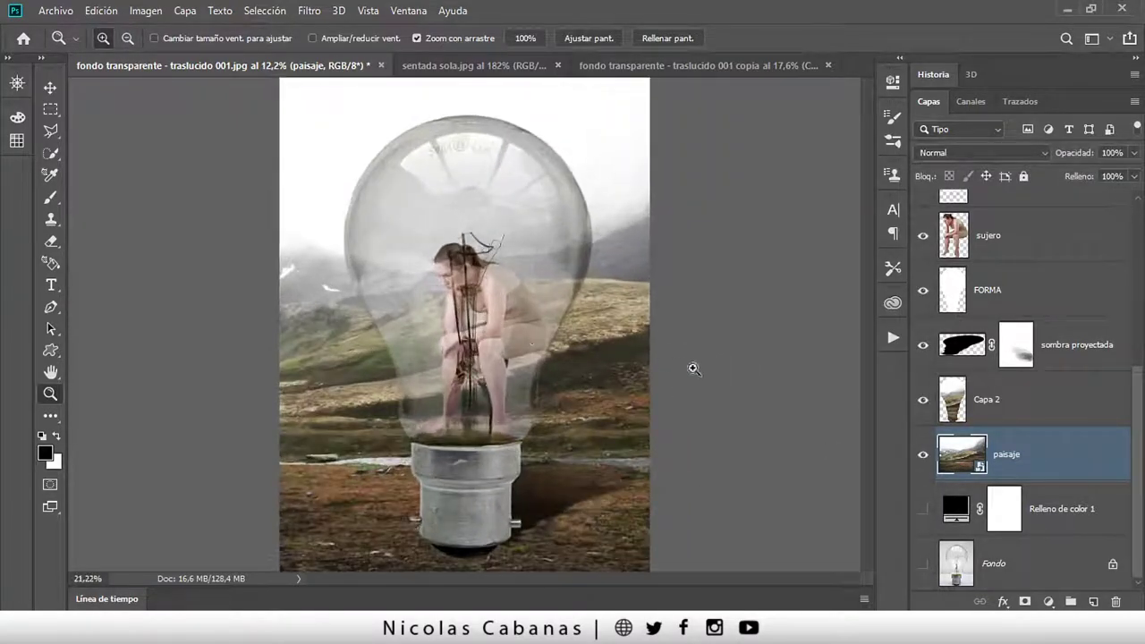
{"action": "left_click", "coordinate": [922, 564], "text": "alt"}
{"action": "left_click", "coordinate": [922, 565], "text": "alt"}
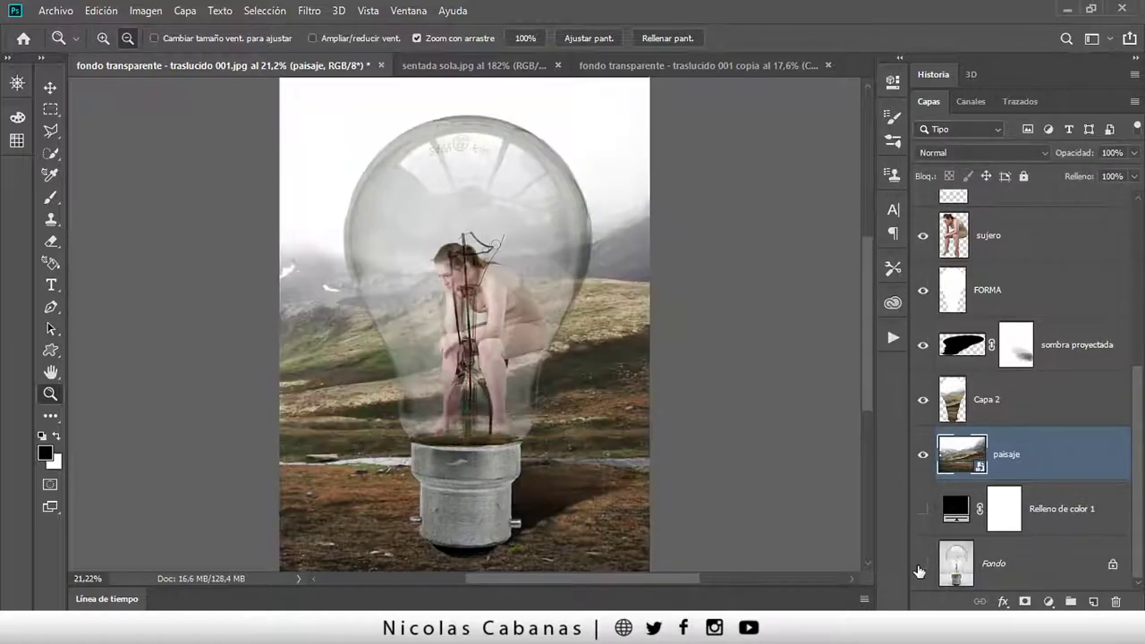
{"action": "left_click", "coordinate": [921, 566], "text": "alt"}
{"action": "left_click", "coordinate": [921, 565], "text": "alt"}
{"action": "left_click", "coordinate": [922, 565], "text": "alt"}
{"action": "left_click", "coordinate": [922, 565], "text": "alt"}
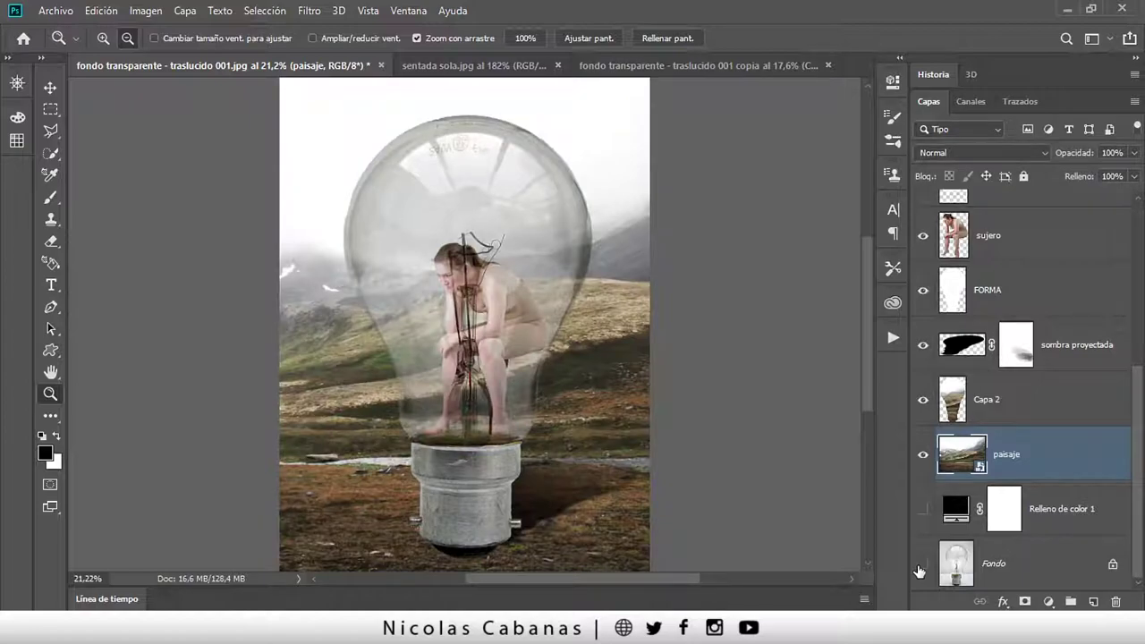